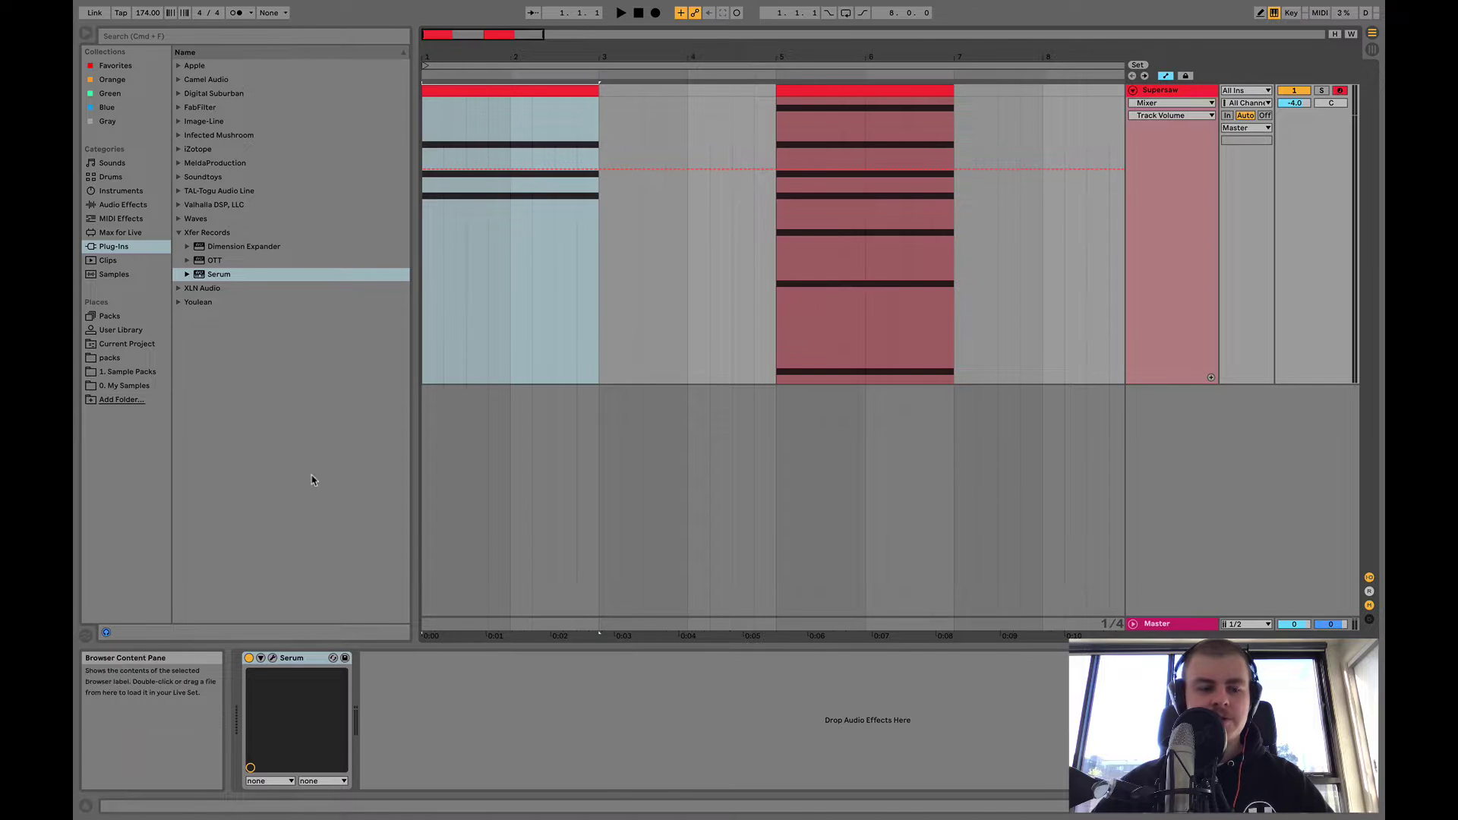
# - Open the Serum plug-in window on the Supersaw track and move it clear of the chord clips
pyautogui.click(272, 659)
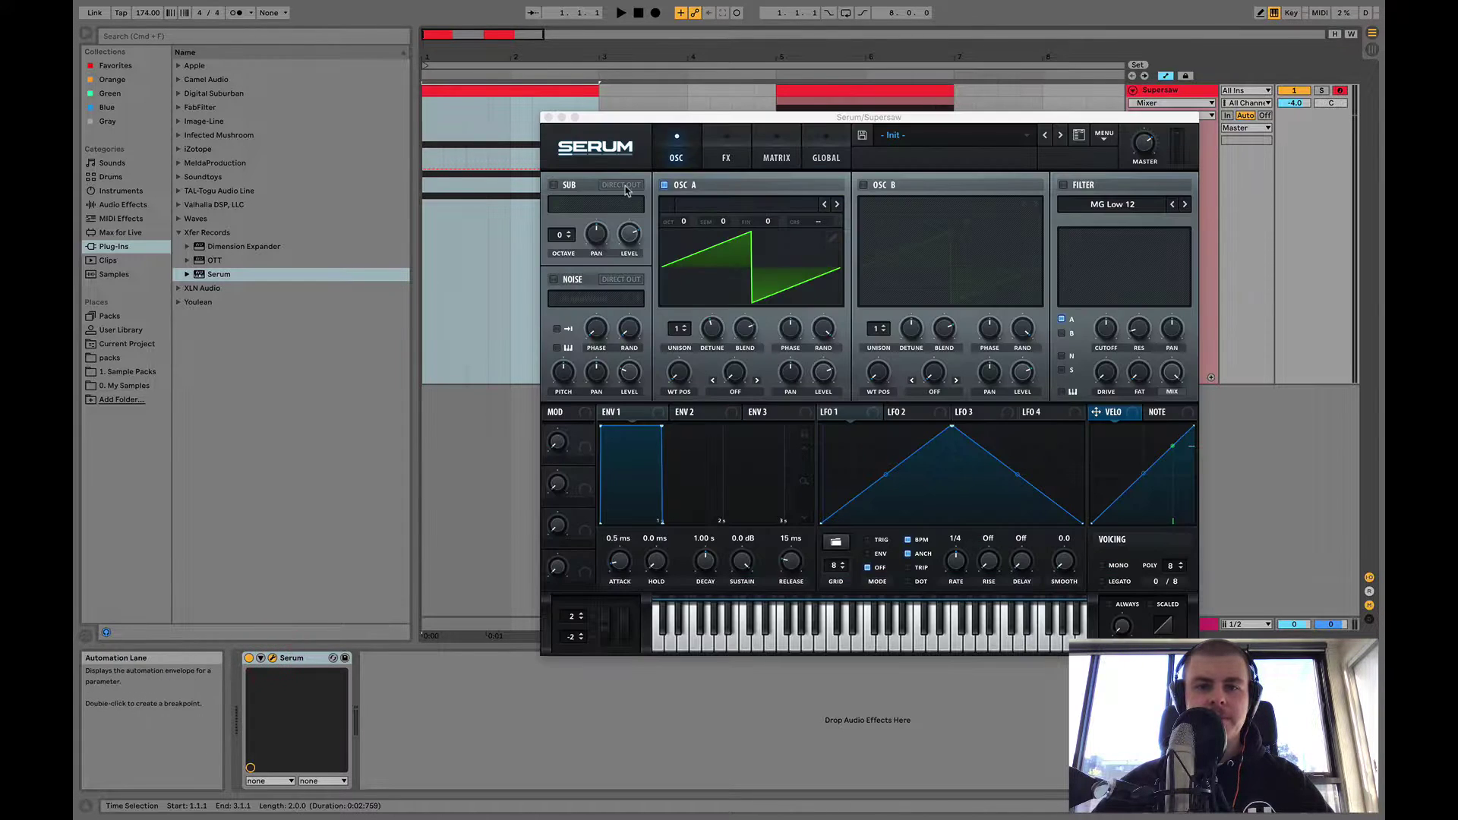
pyautogui.moveTo(695, 120); pyautogui.dragTo(245, 304)
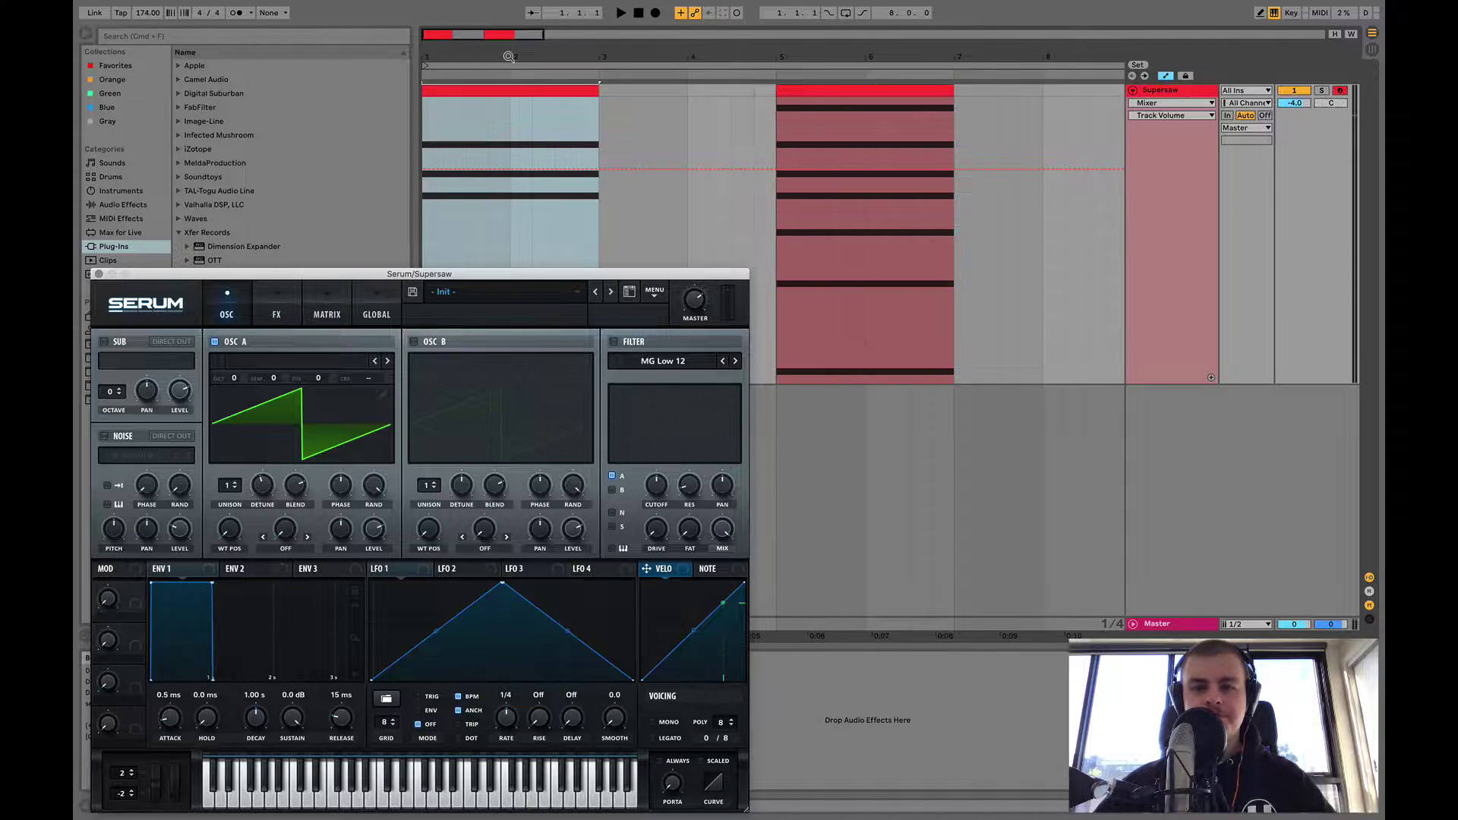
# - Try oscillator A with 14 unison voices during playback and return it to 1 voice
pyautogui.moveTo(234, 490); pyautogui.dragTo(257, 376)
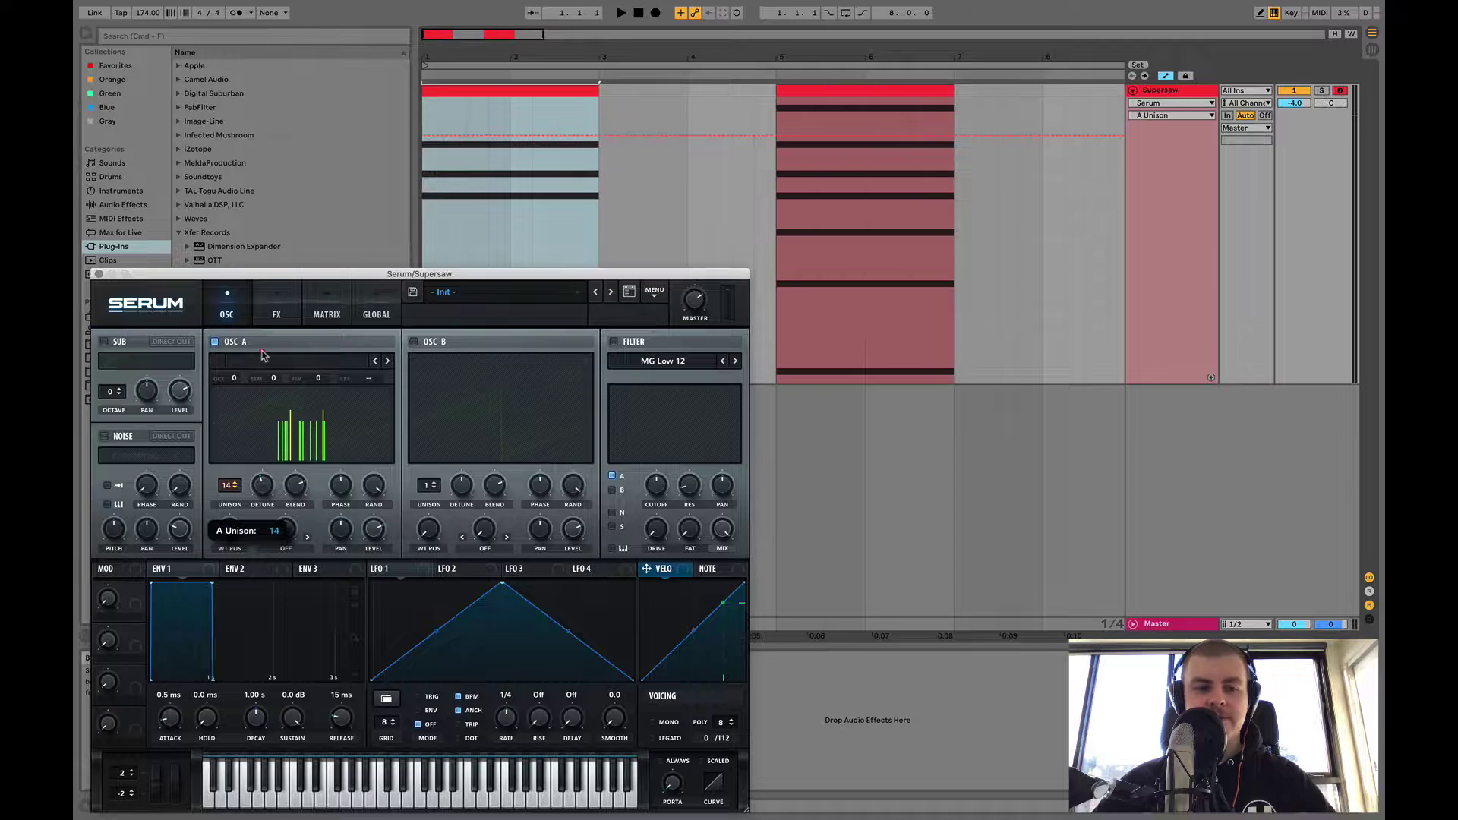
pyautogui.click(379, 314)
pyautogui.click(202, 544)
pyautogui.click(199, 556)
pyautogui.click(228, 314)
pyautogui.press('space')
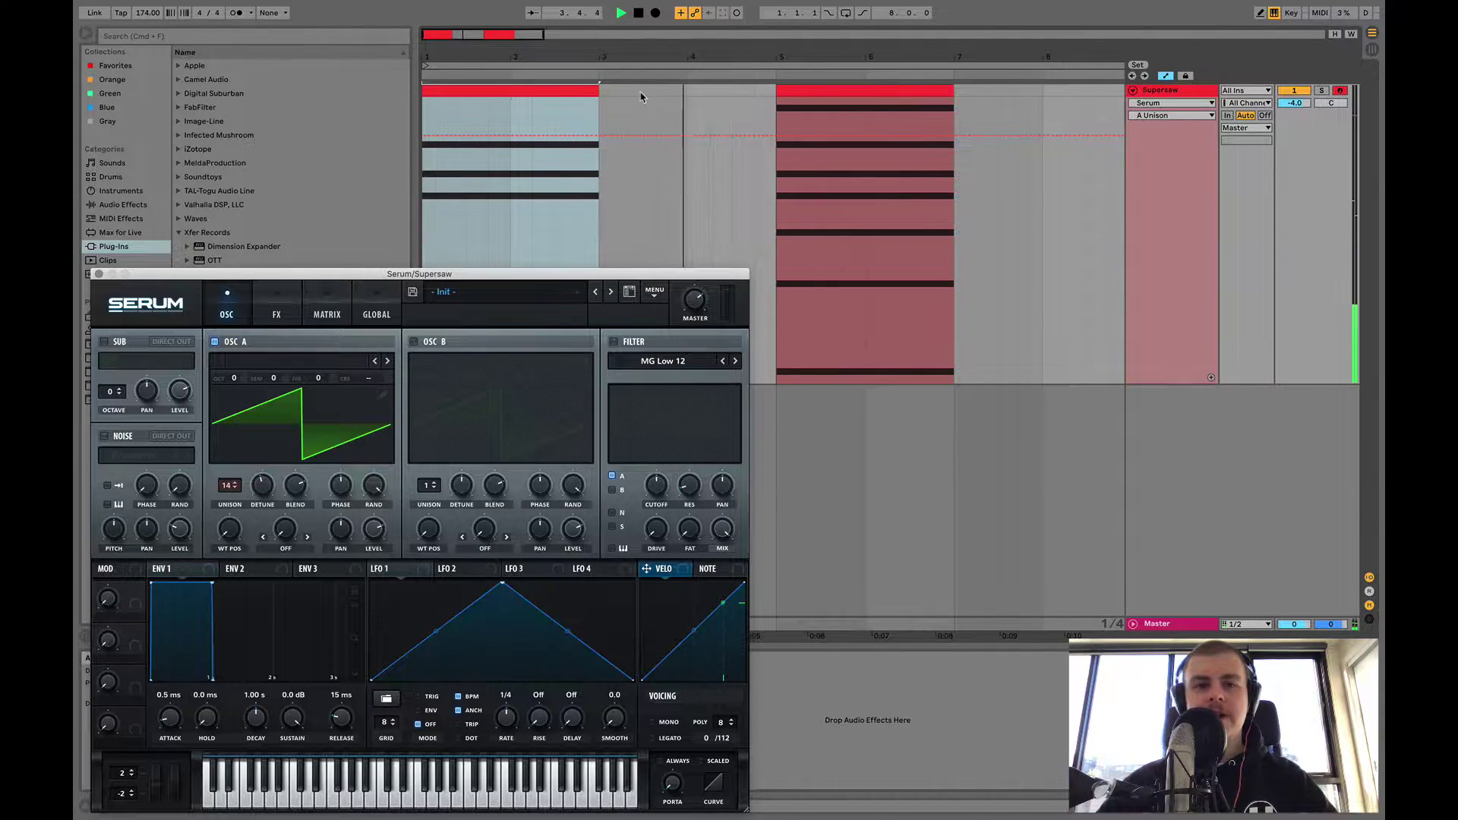
pyautogui.press('space')
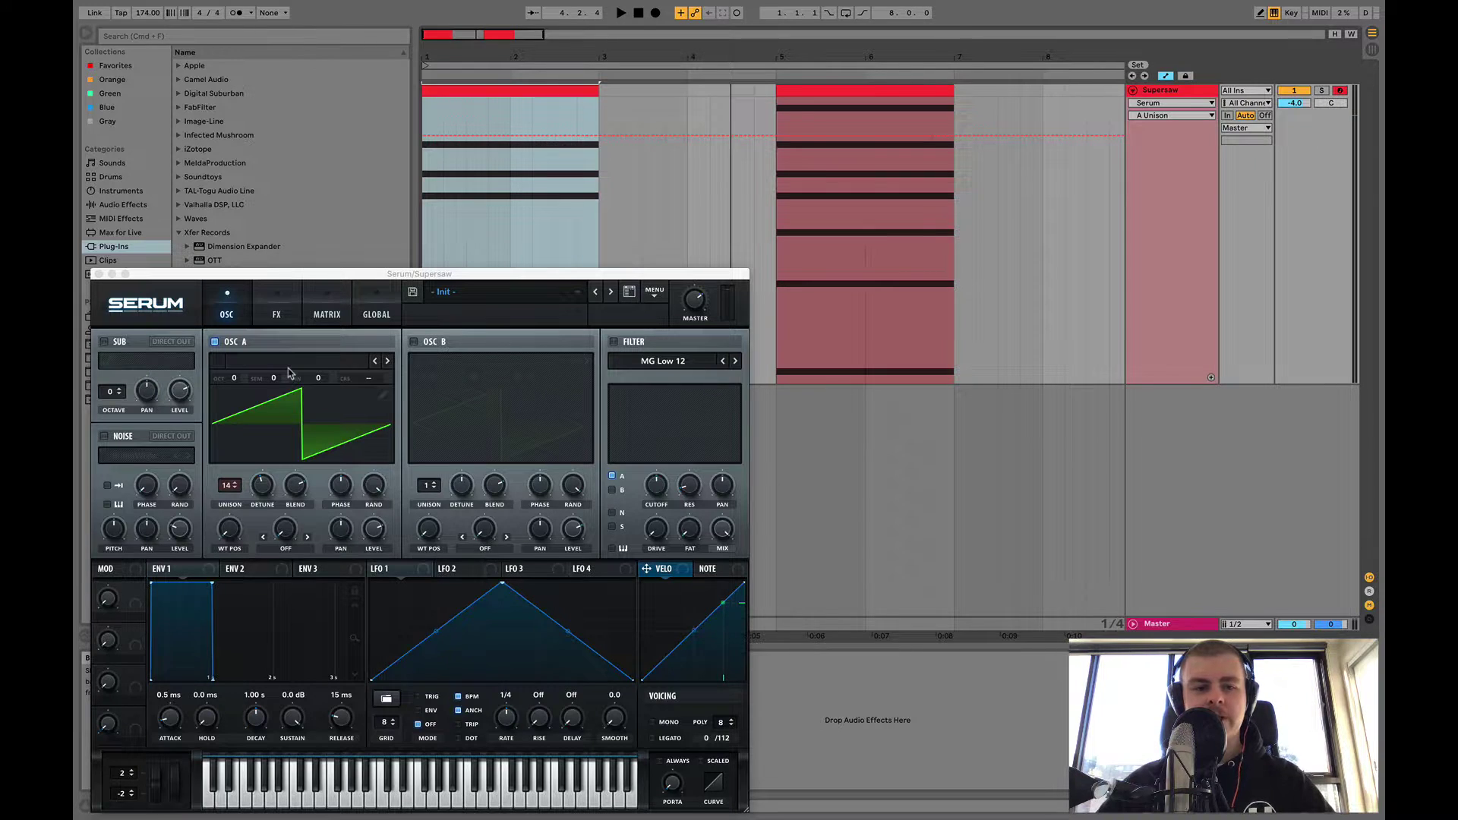
pyautogui.moveTo(230, 484); pyautogui.dragTo(230, 532)
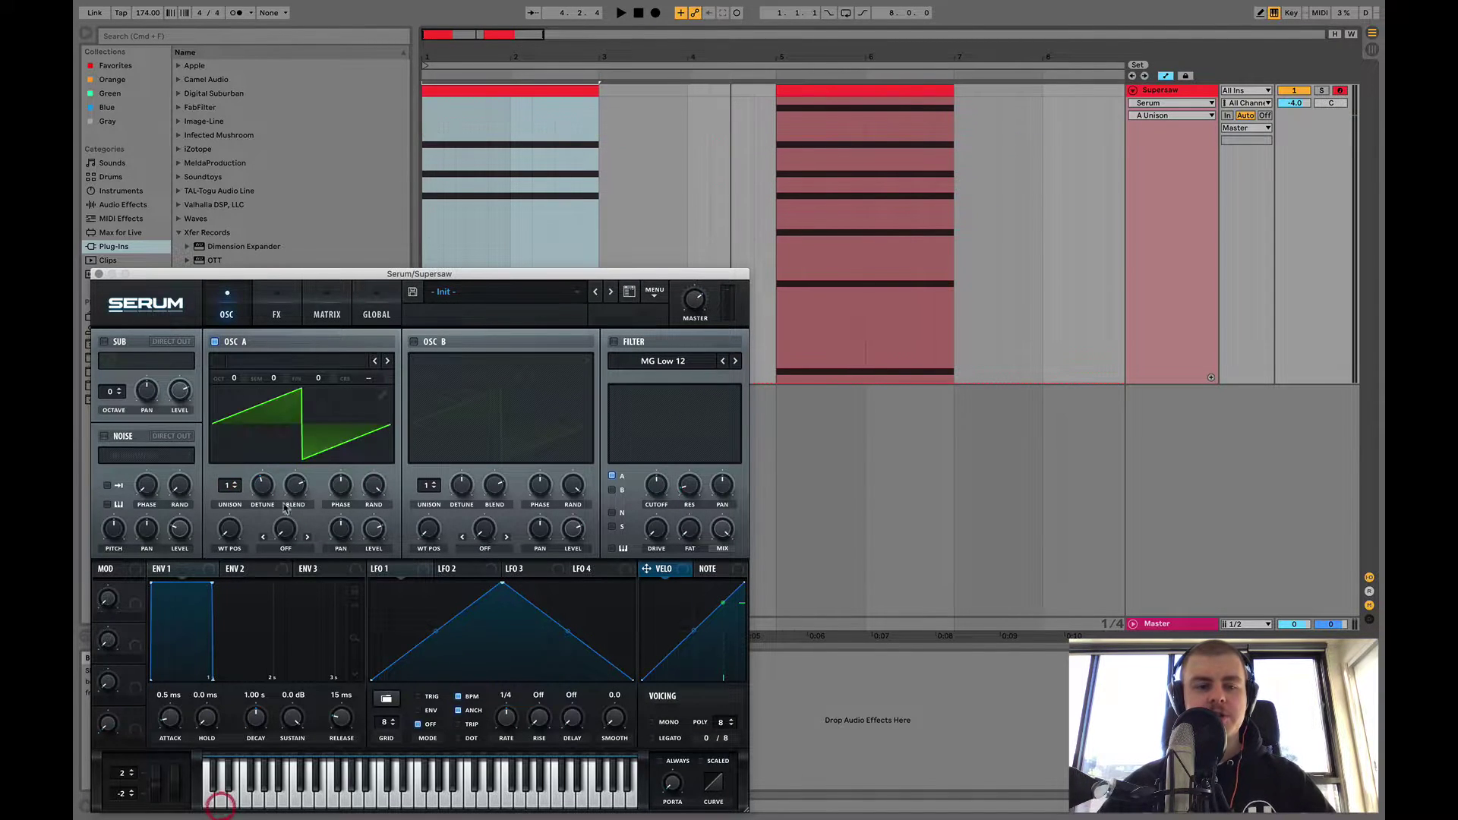
# - Play back the three-note chord clip at bar 1 with the plain saw sound
pyautogui.click(476, 89)
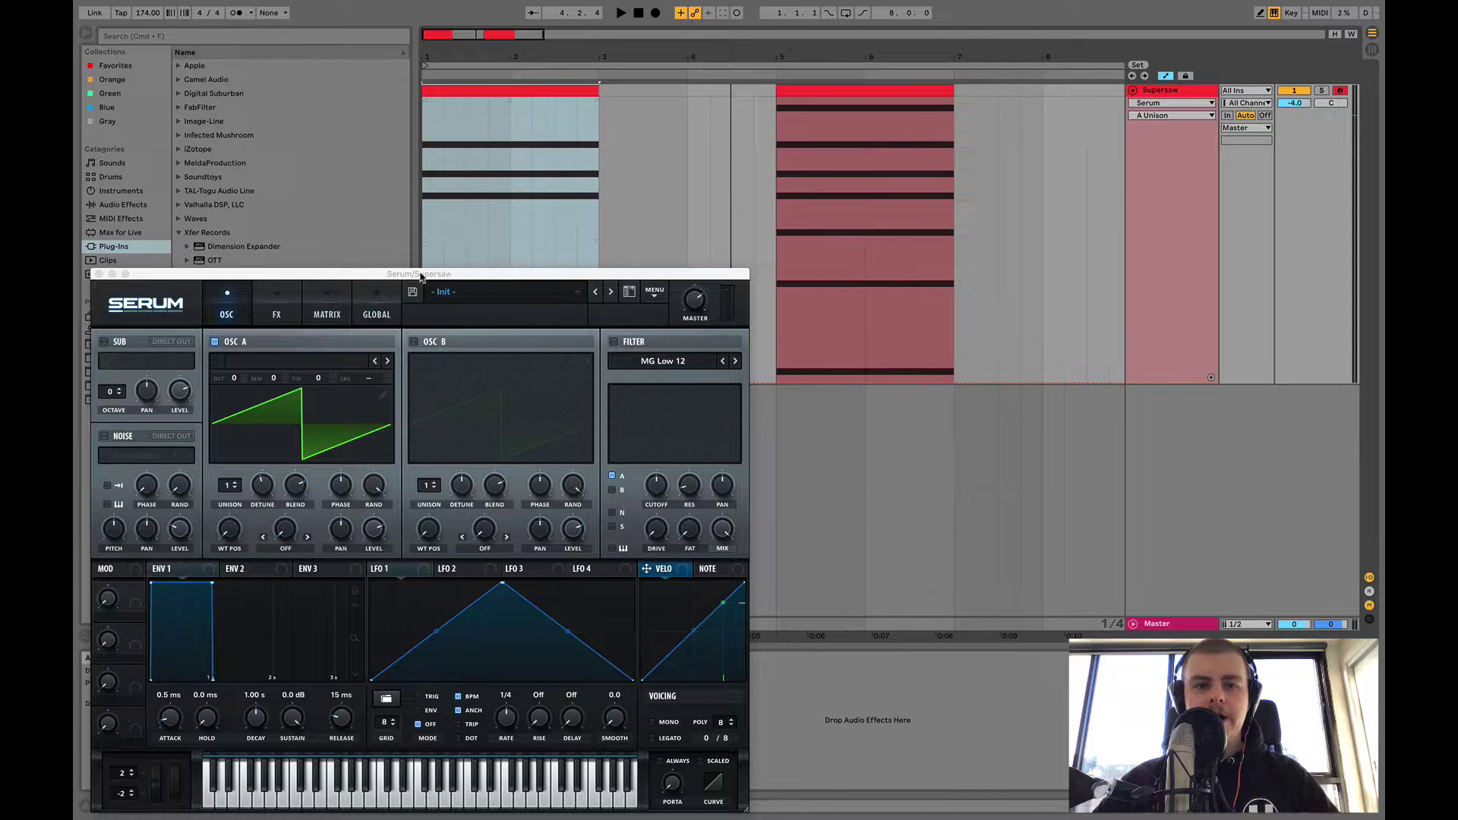
pyautogui.moveTo(420, 276); pyautogui.dragTo(419, 278)
pyautogui.press('space')
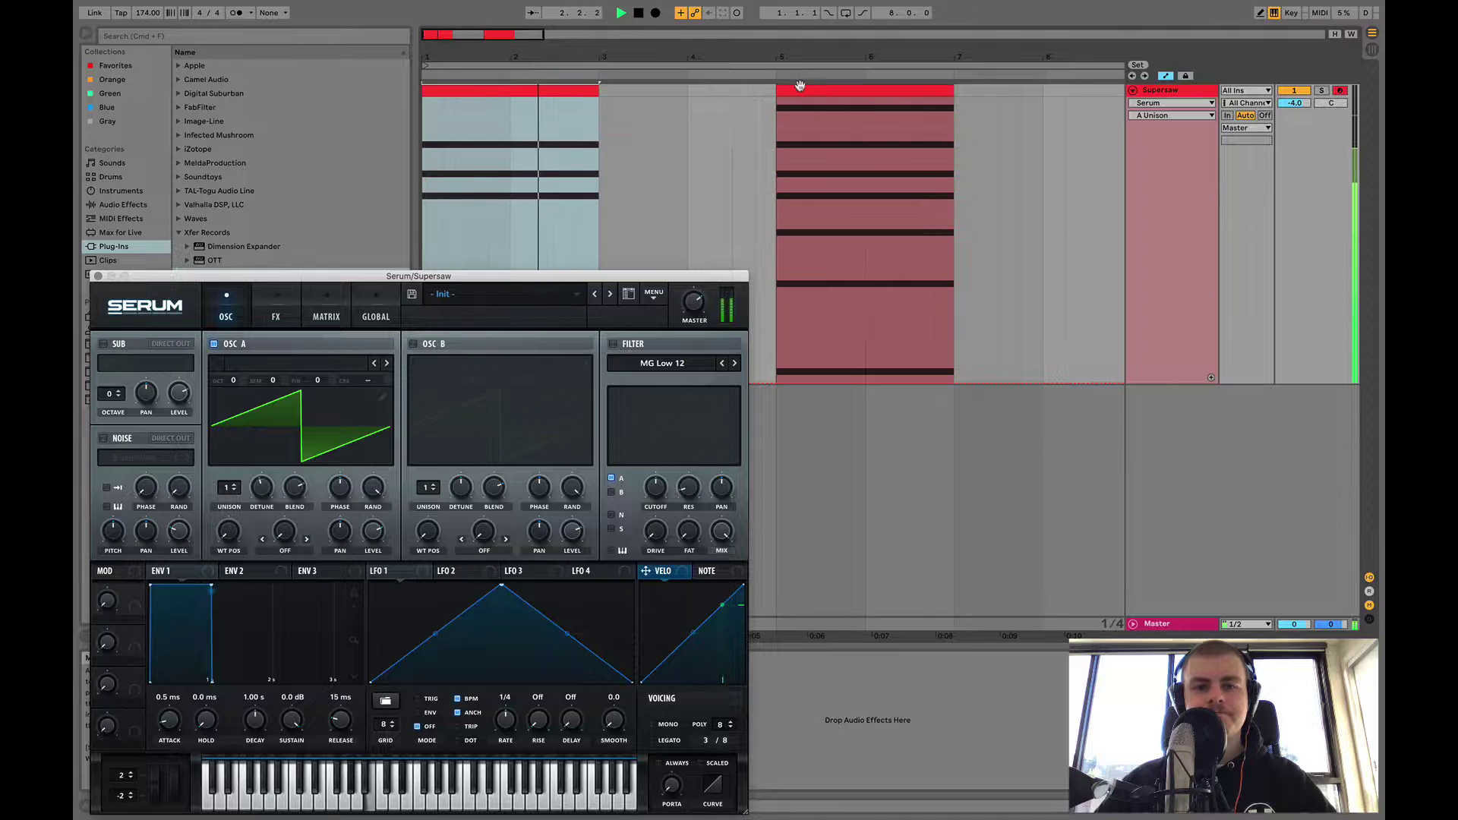
pyautogui.press('space')
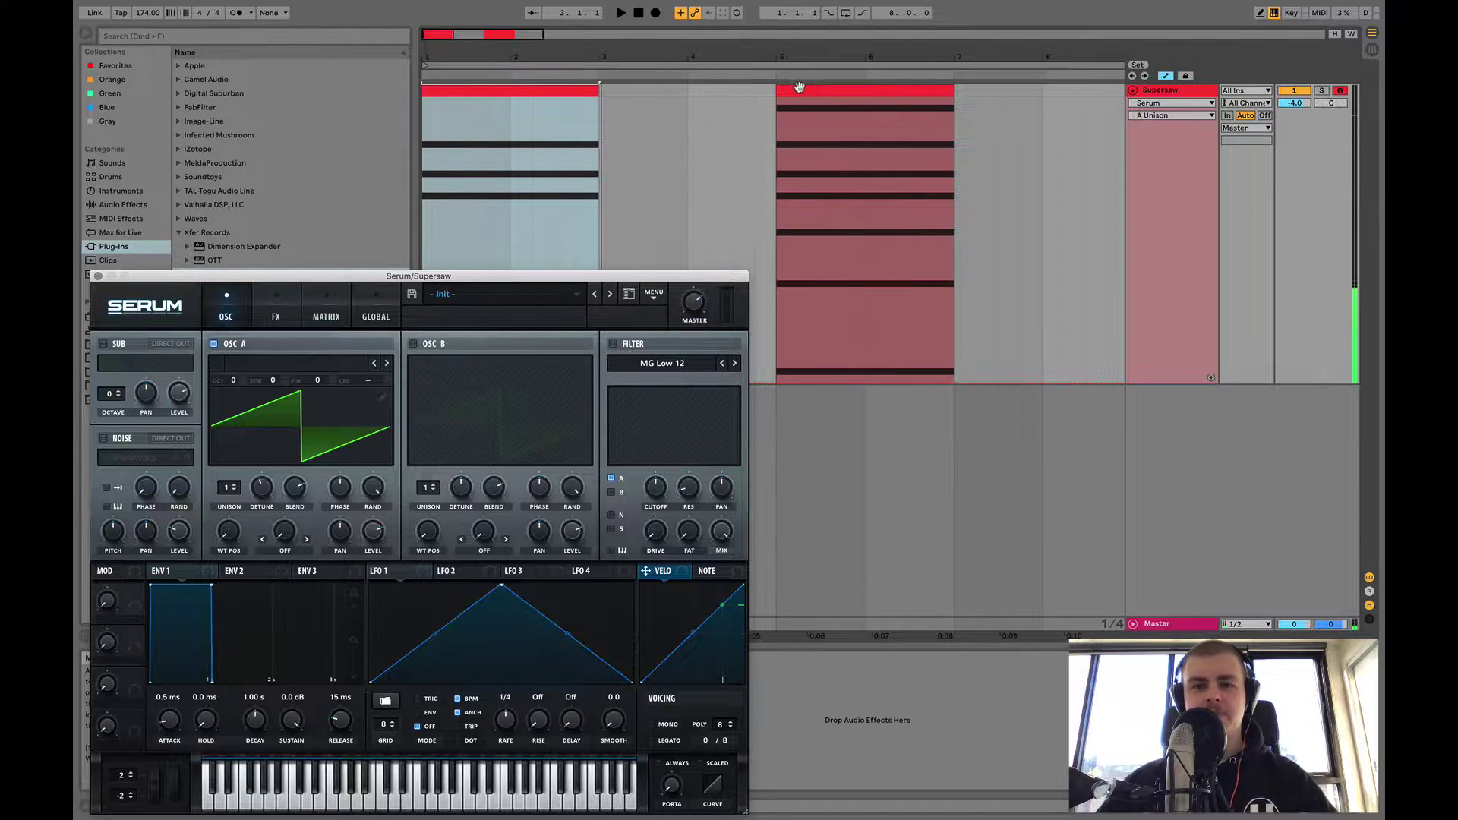
# - Play back the fuller chord clip at bar 5 for comparison with the clip at bar 1
pyautogui.click(799, 87)
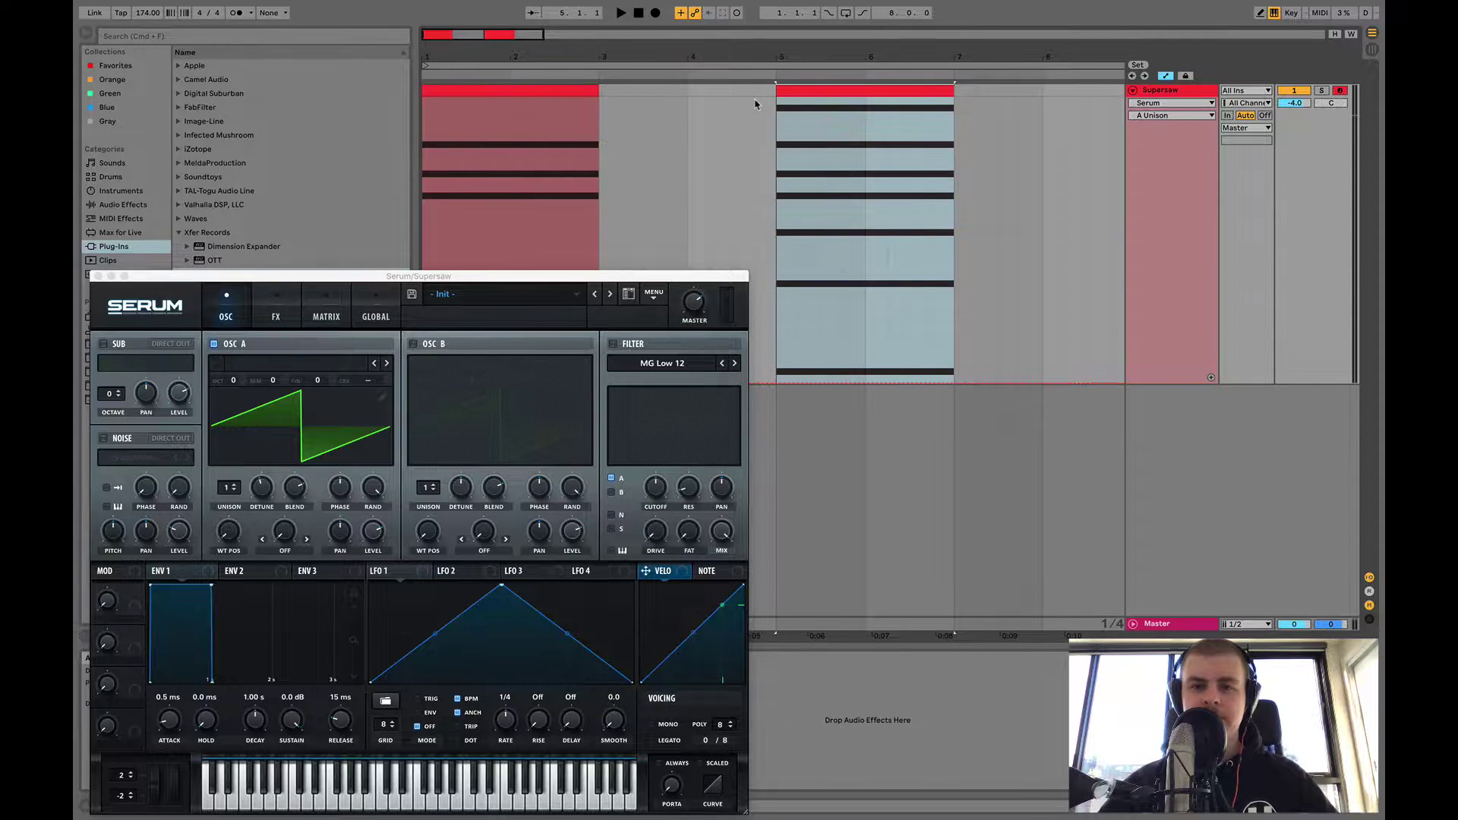
pyautogui.press('space')
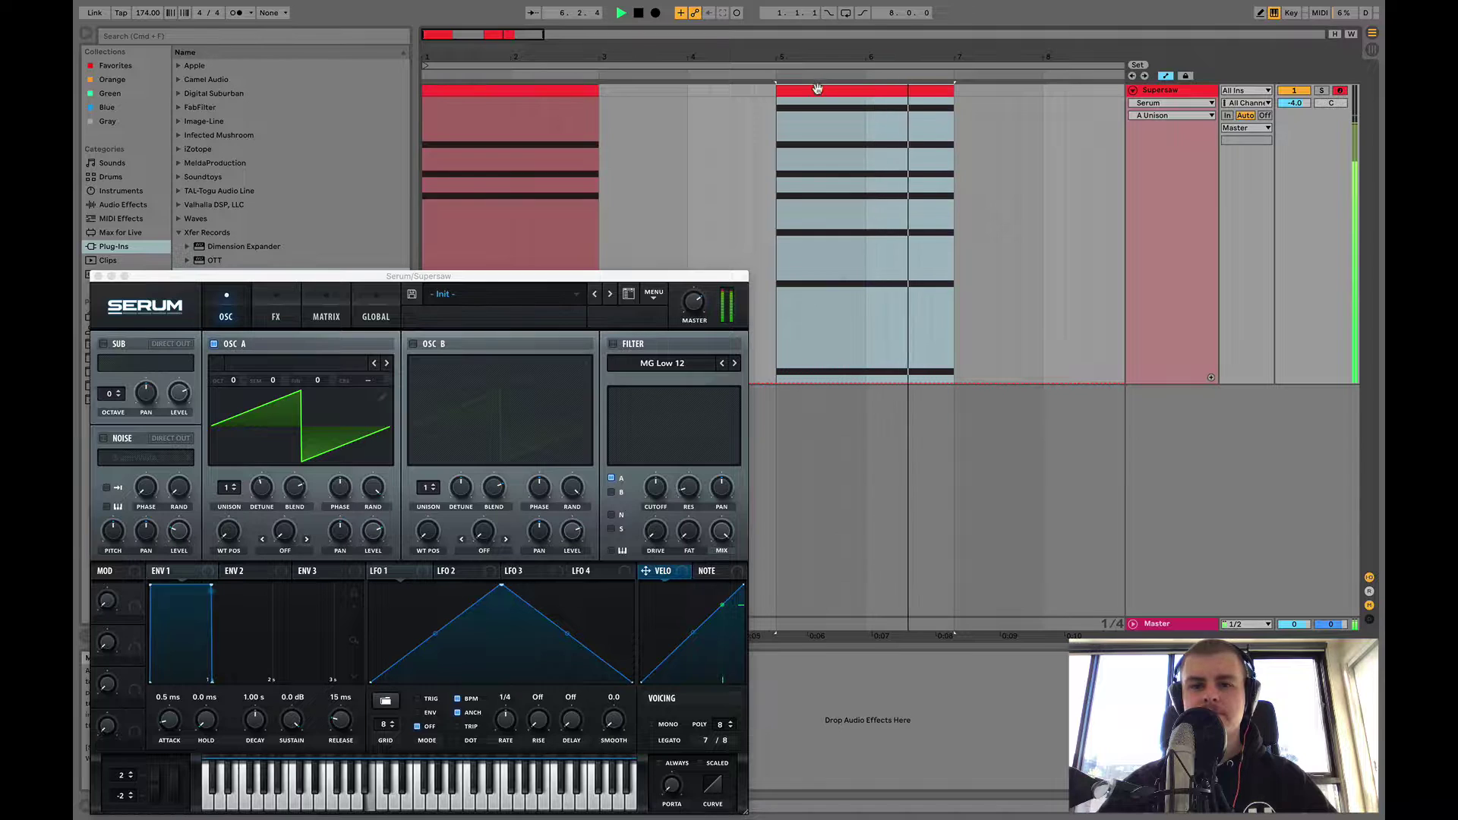
pyautogui.press('space')
pyautogui.click(571, 93)
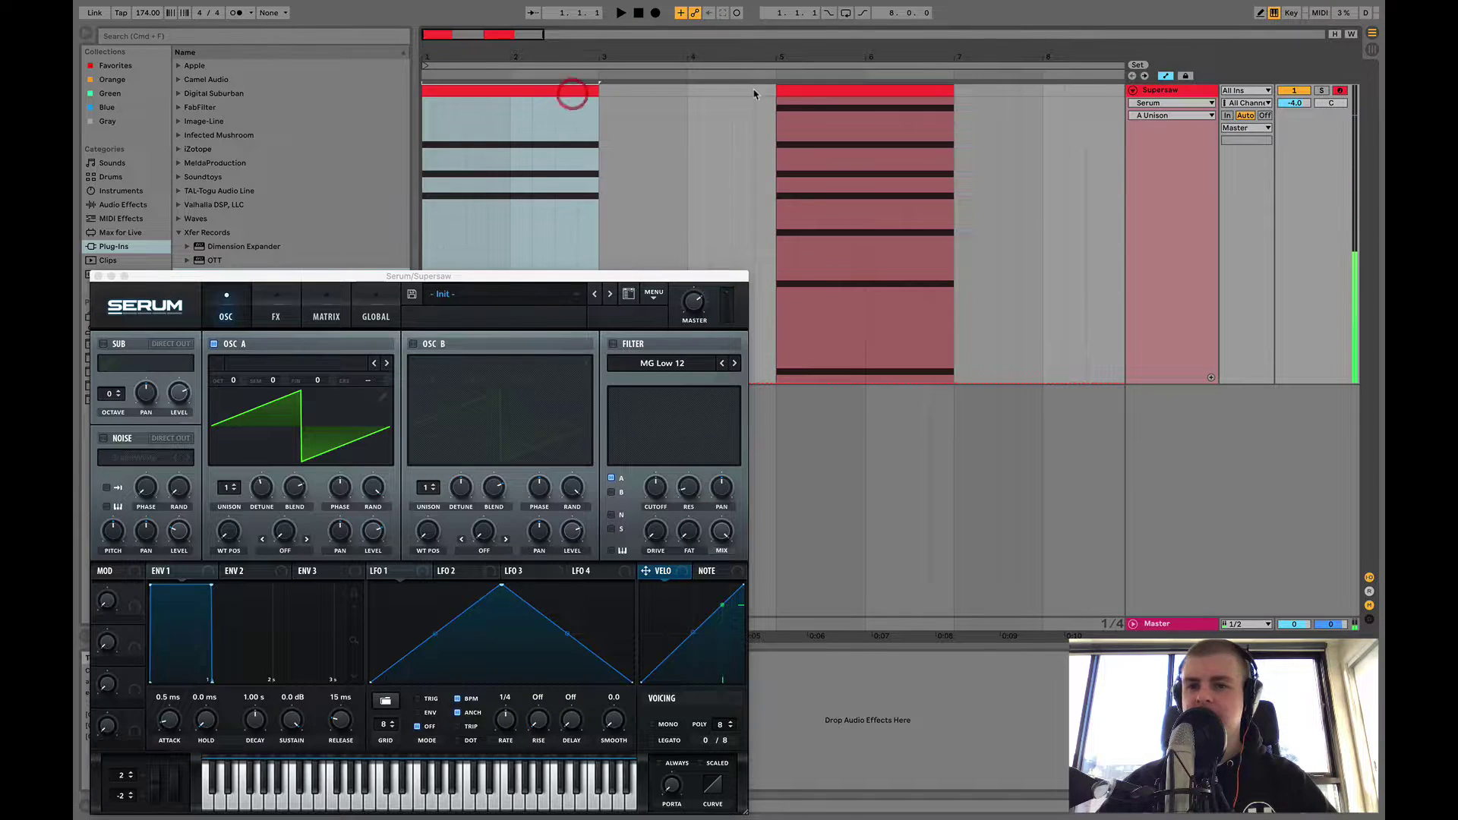
pyautogui.click(806, 89)
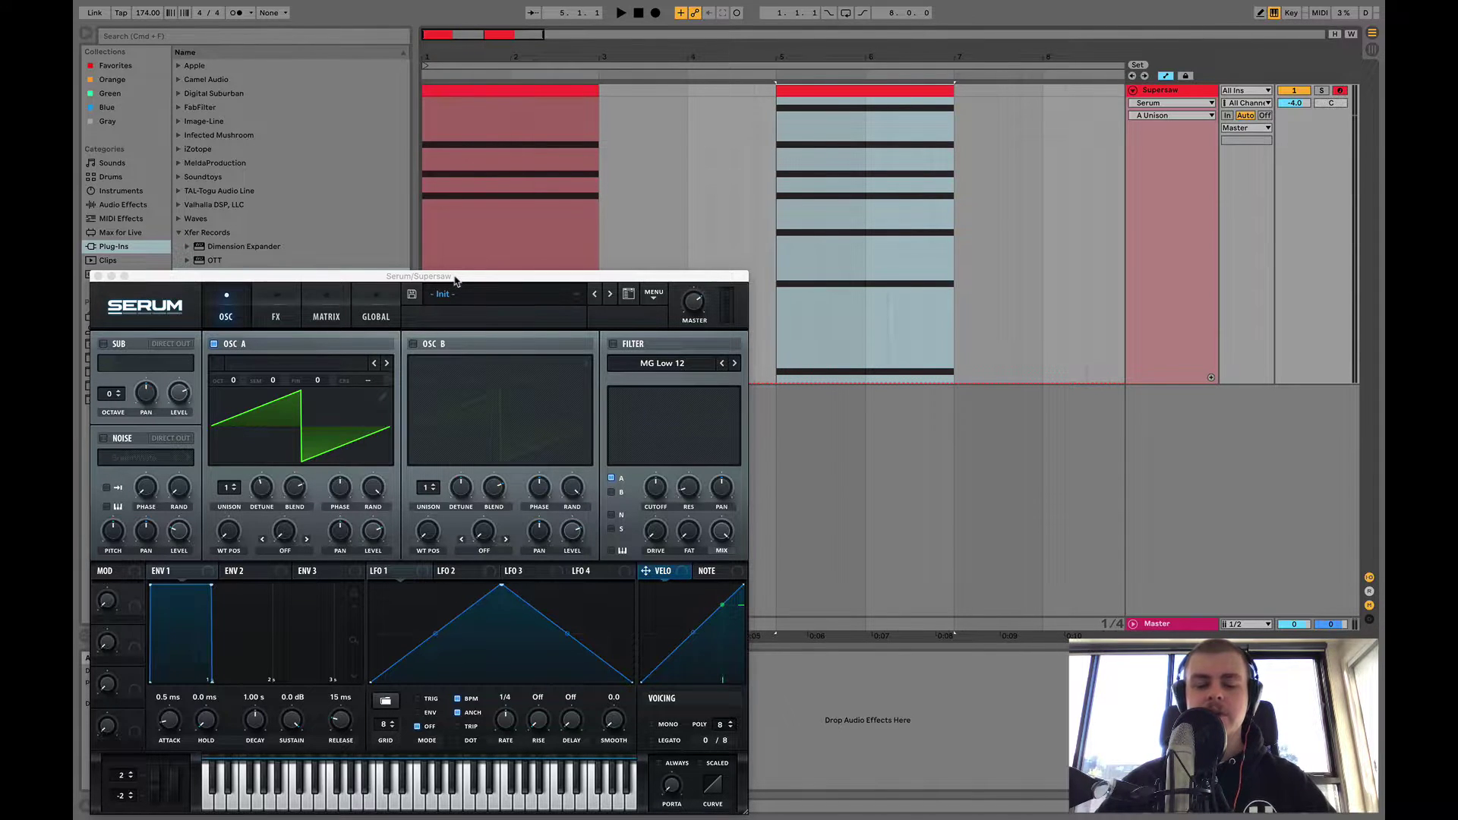
# - Open the bar 1 clip's notes in the MIDI editor and move the Serum window off them
pyautogui.doubleClick(521, 88)
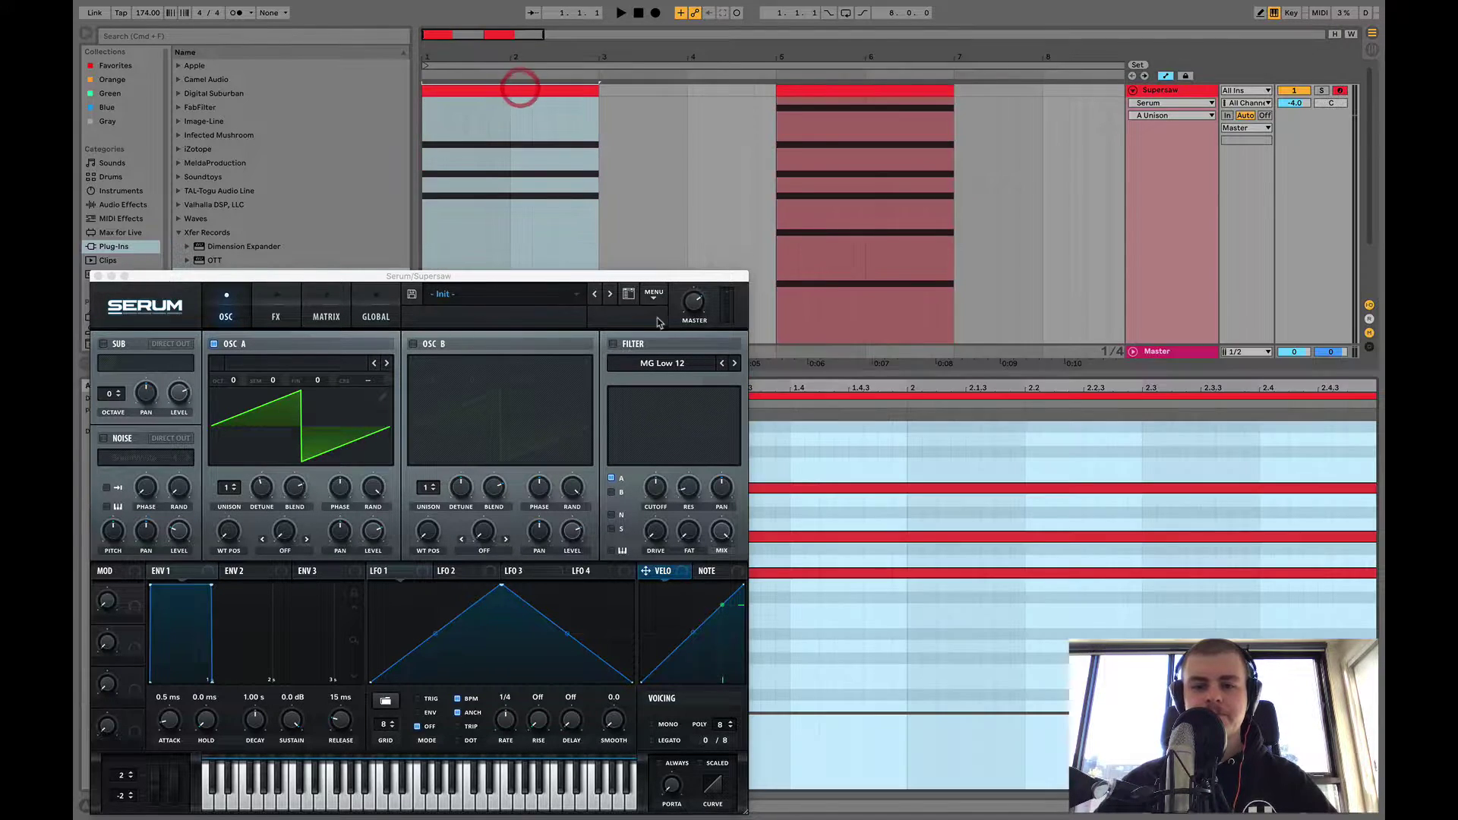
pyautogui.moveTo(624, 277); pyautogui.dragTo(969, 651)
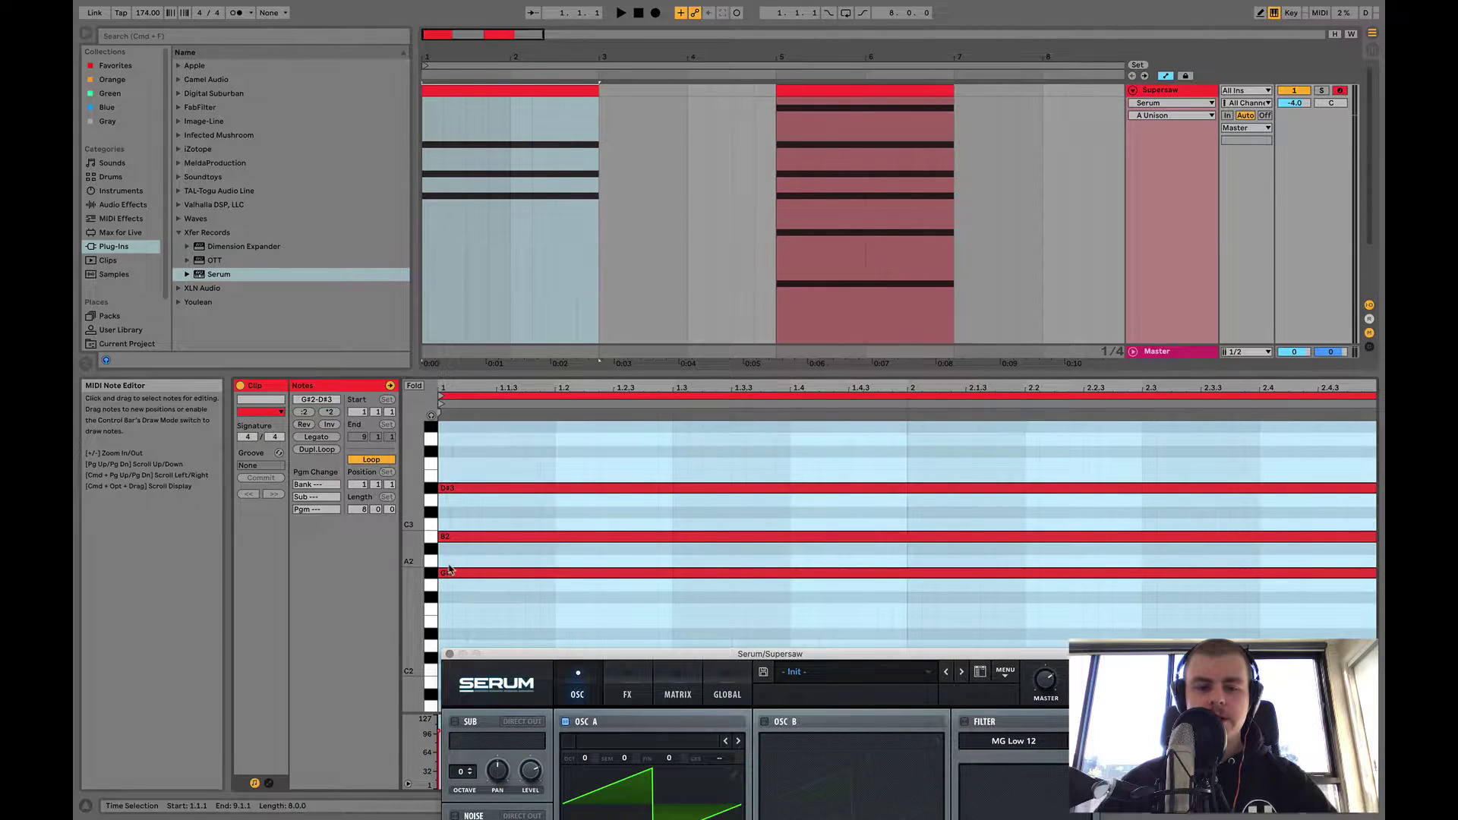
pyautogui.click(501, 460)
# - Show the bar 5 clip's notes in the MIDI editor and select all of them
pyautogui.click(841, 96)
pyautogui.click(840, 97)
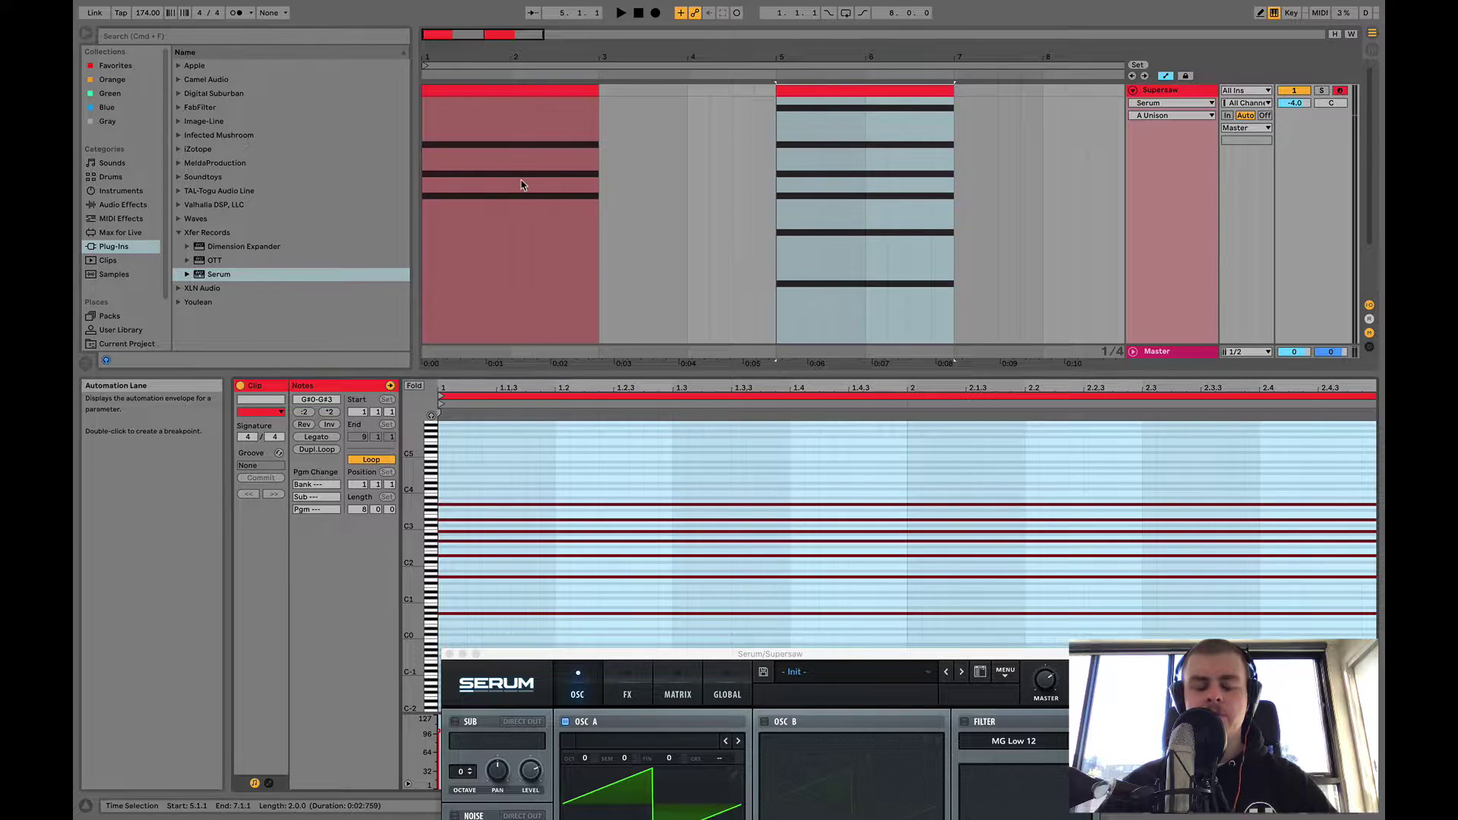
pyautogui.click(490, 515)
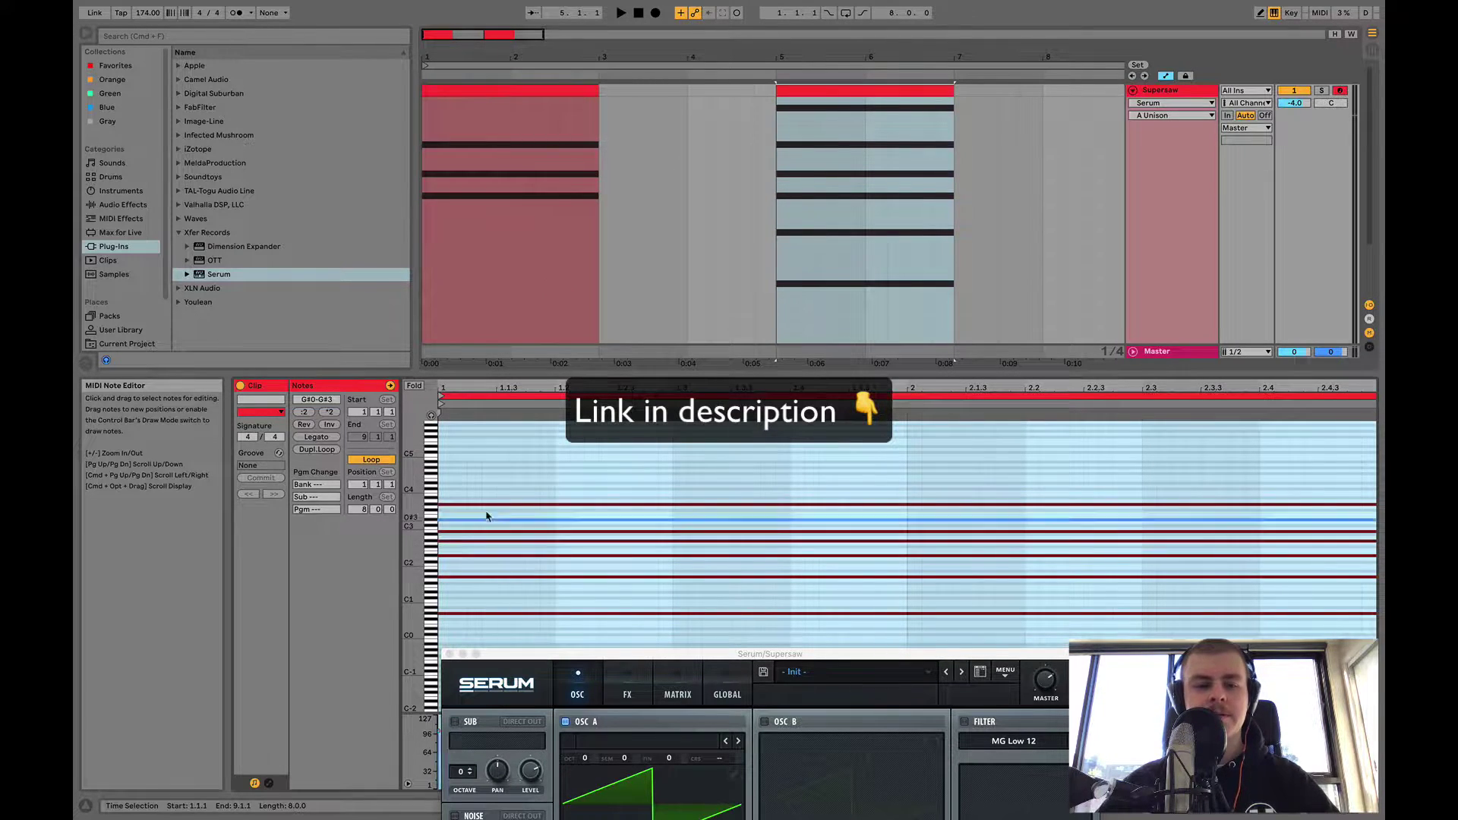
pyautogui.click(520, 469)
pyautogui.press('super+a')
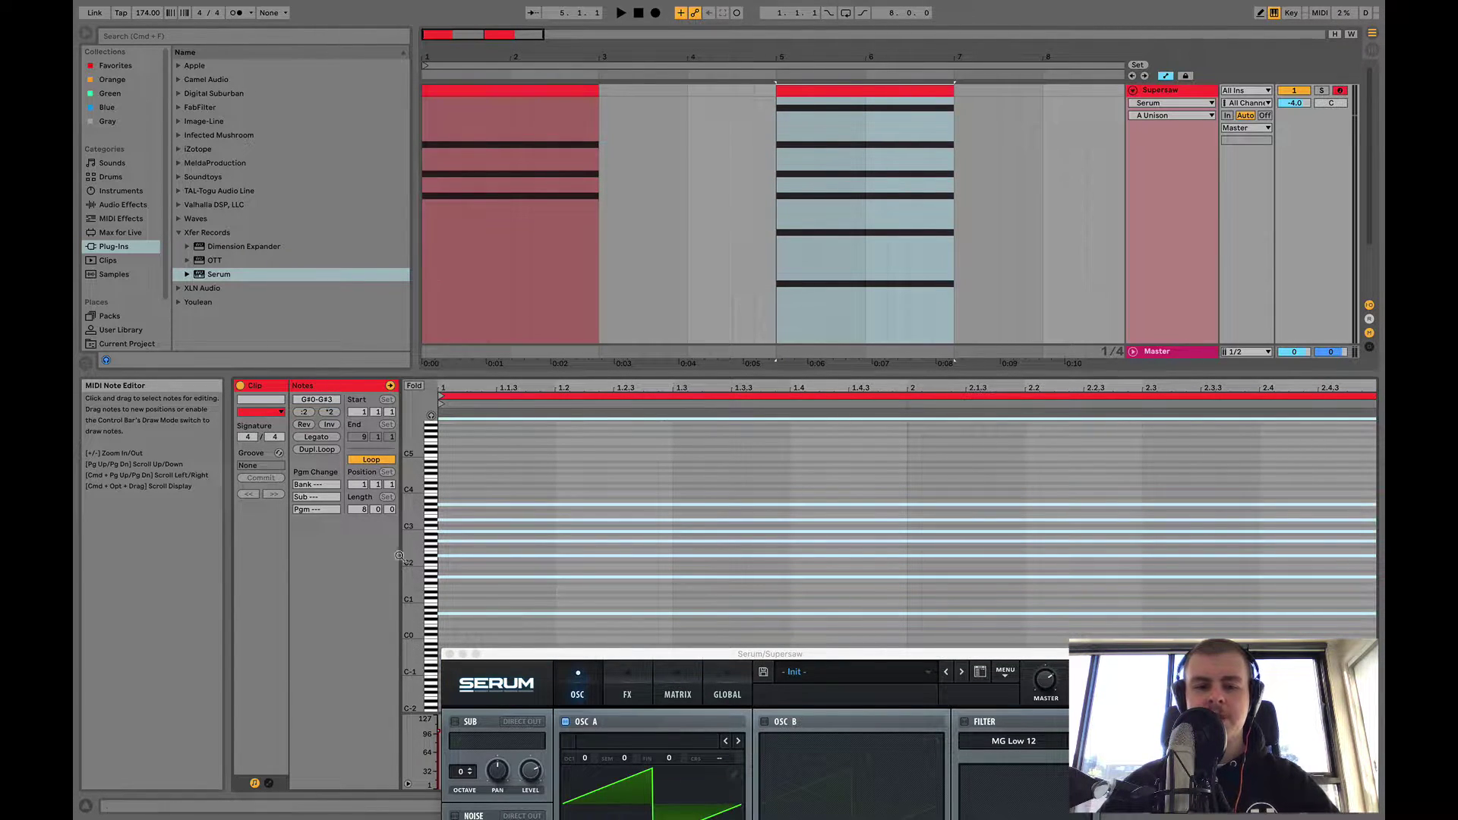
# - Bring the whole Serum window back into view and listen to the bar 5 chord
pyautogui.moveTo(624, 663); pyautogui.dragTo(278, 283)
pyautogui.press('space')
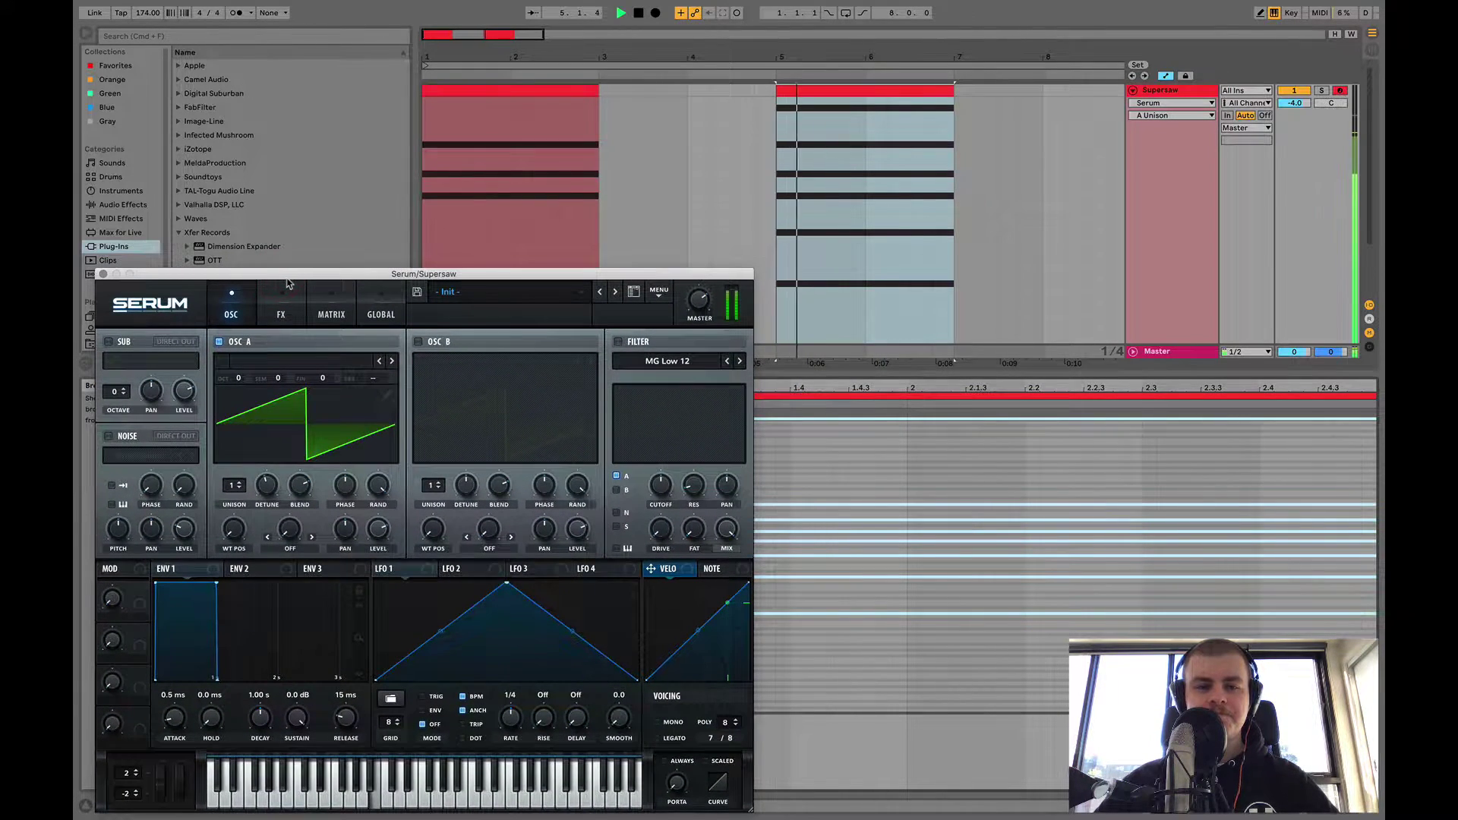
pyautogui.press('space')
# - Close the Serum window and select all notes of the bar 5 chord in the MIDI editor
pyautogui.click(618, 234)
pyautogui.moveTo(650, 273); pyautogui.dragTo(637, 596)
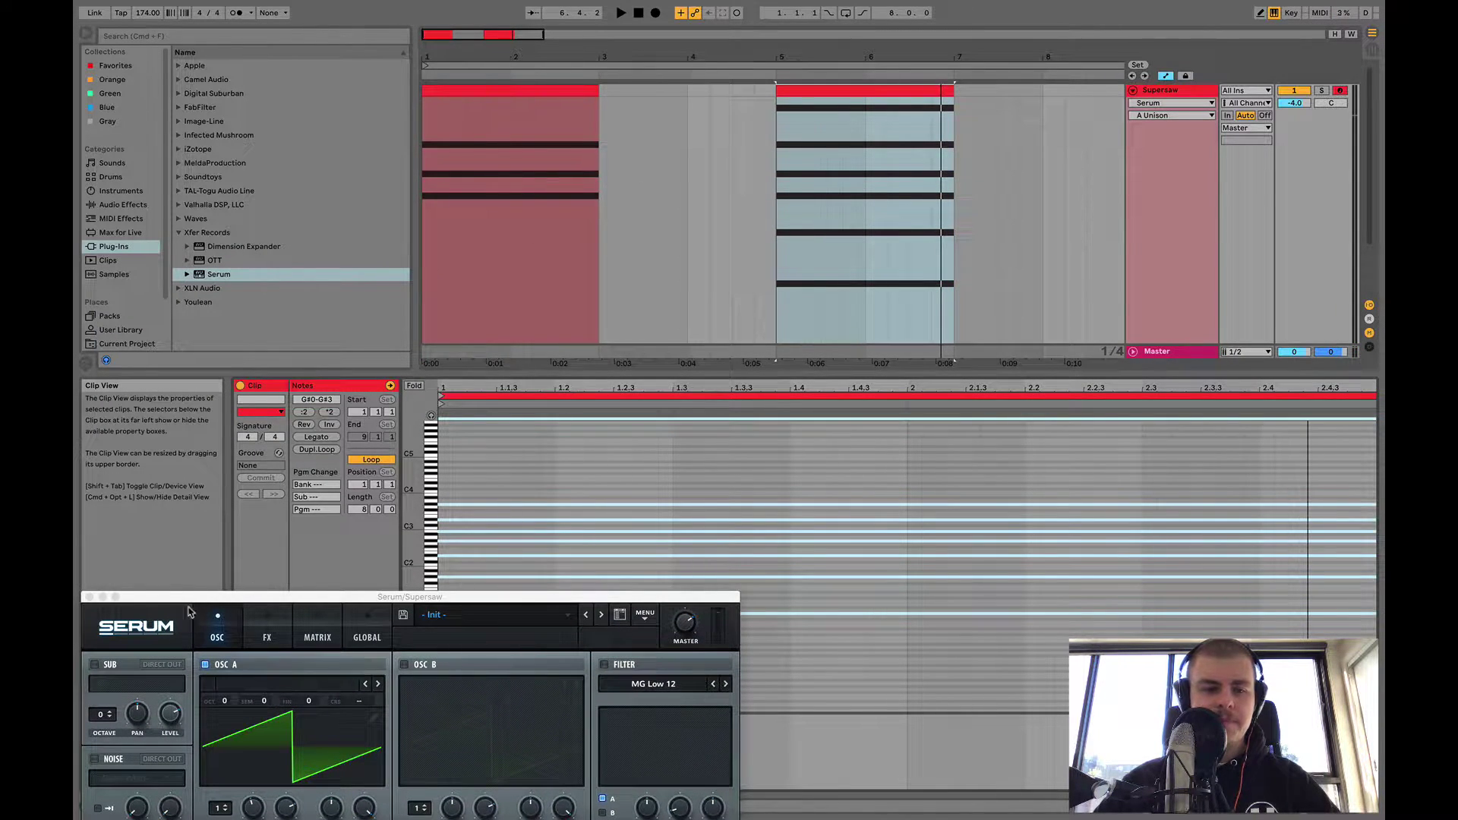
pyautogui.click(89, 597)
pyautogui.press('super+a')
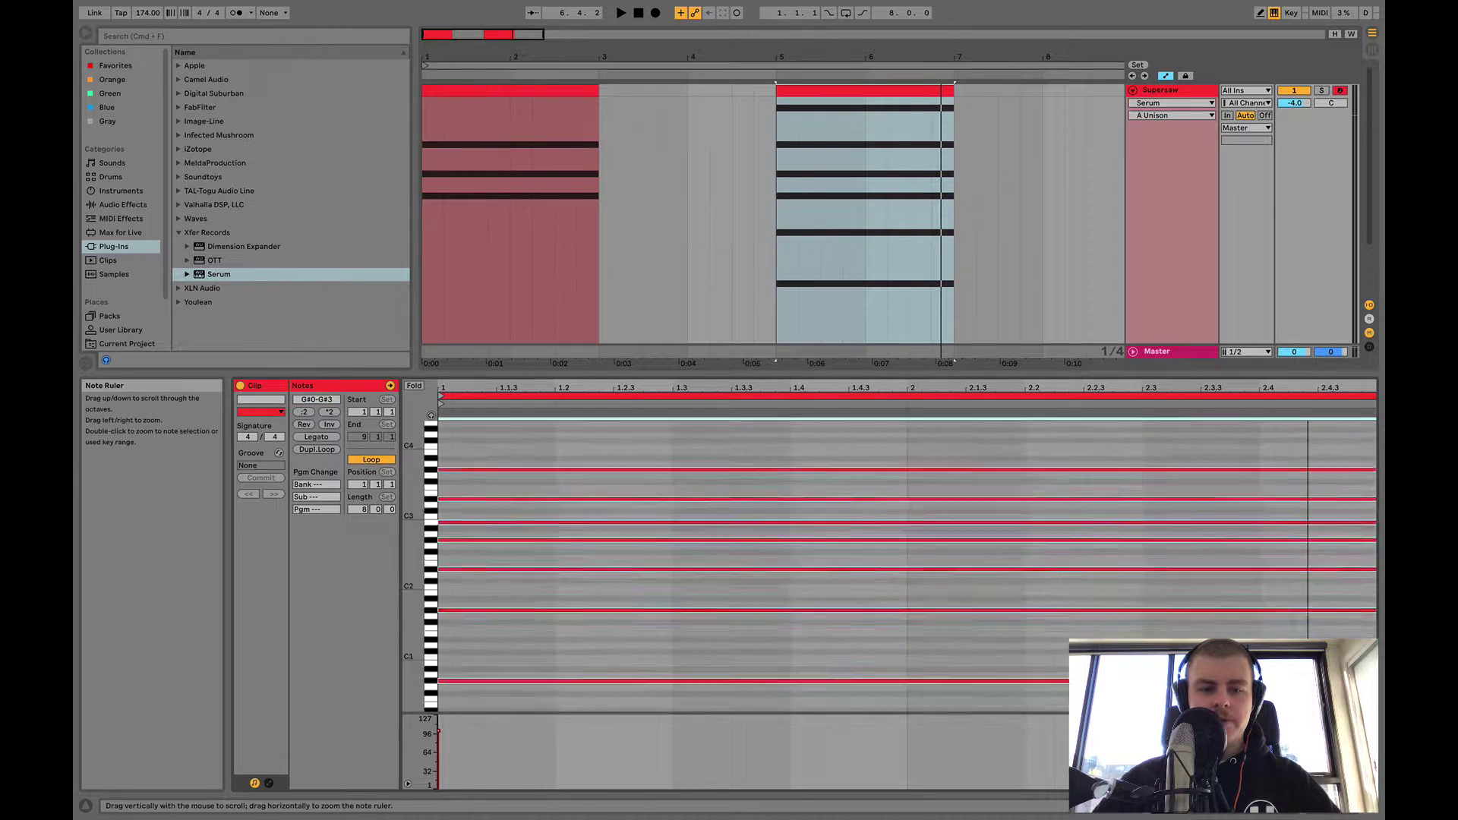
# - Examine the bar 5 chord from the bottom up: bass notes G#0 and G#1, the D#2, and the triad from G#2 to D#3
pyautogui.click(481, 691)
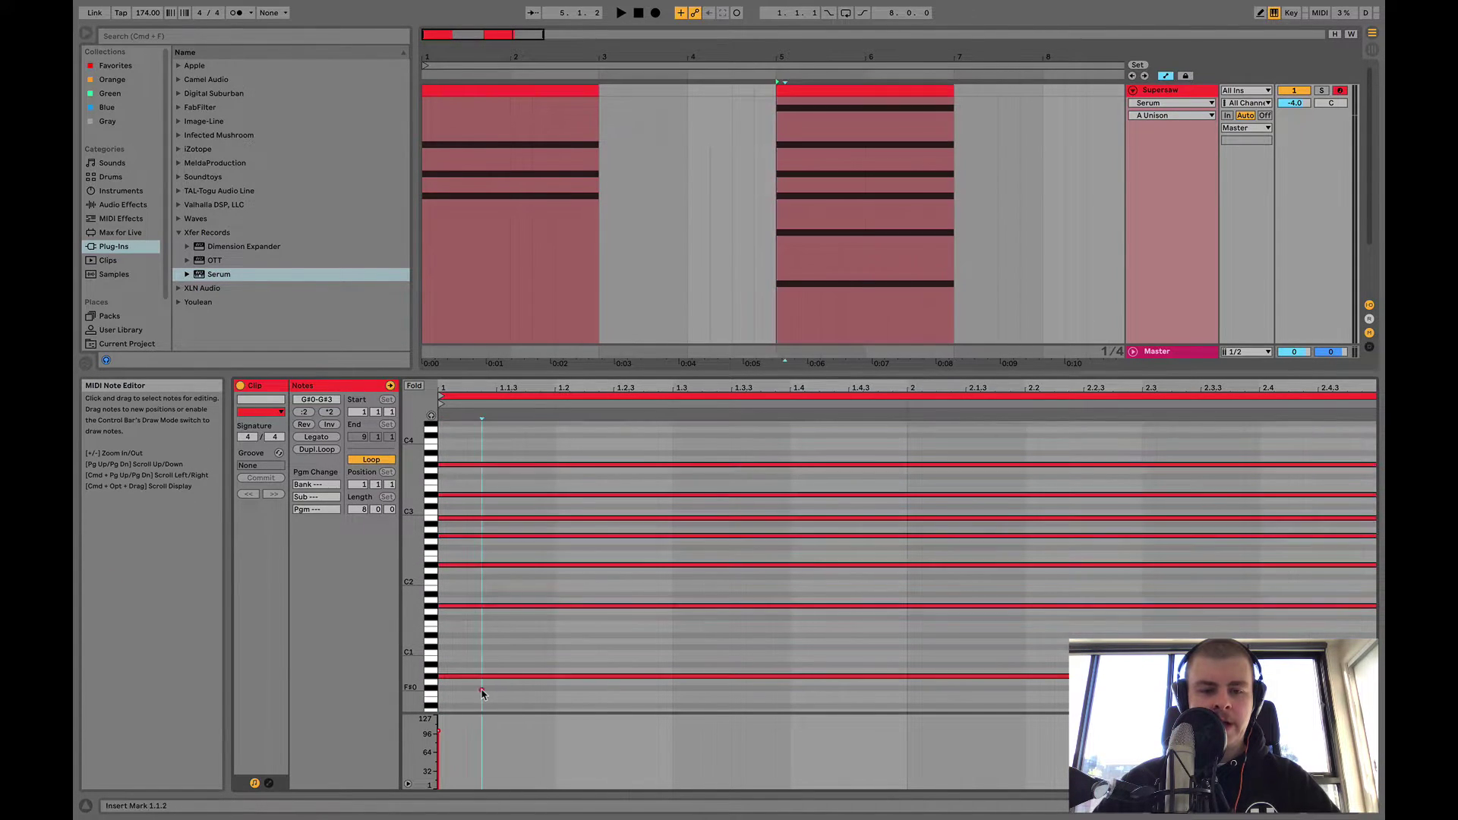
pyautogui.click(467, 638)
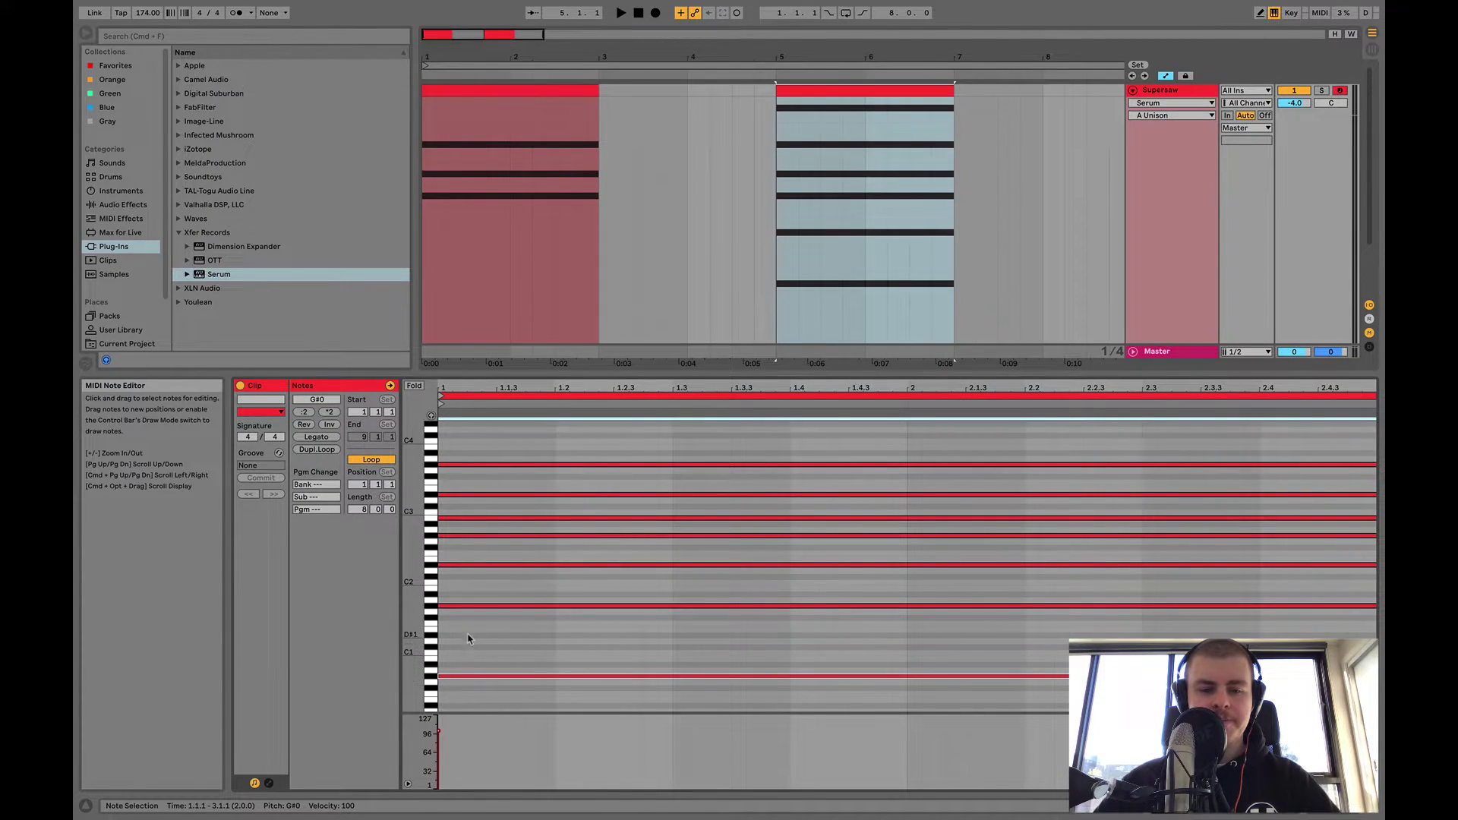
pyautogui.click(470, 606)
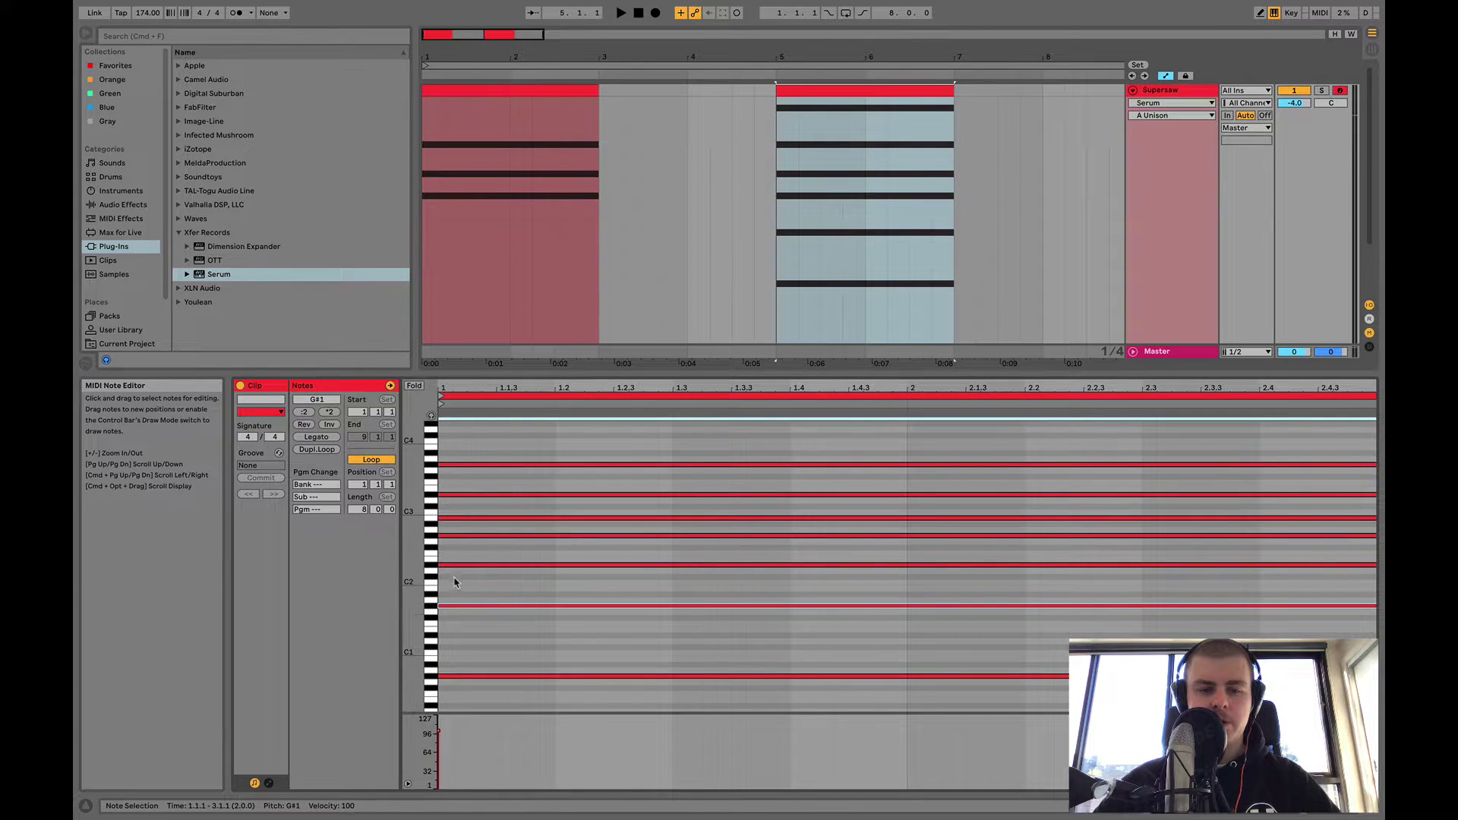
pyautogui.click(456, 583)
pyautogui.click(458, 565)
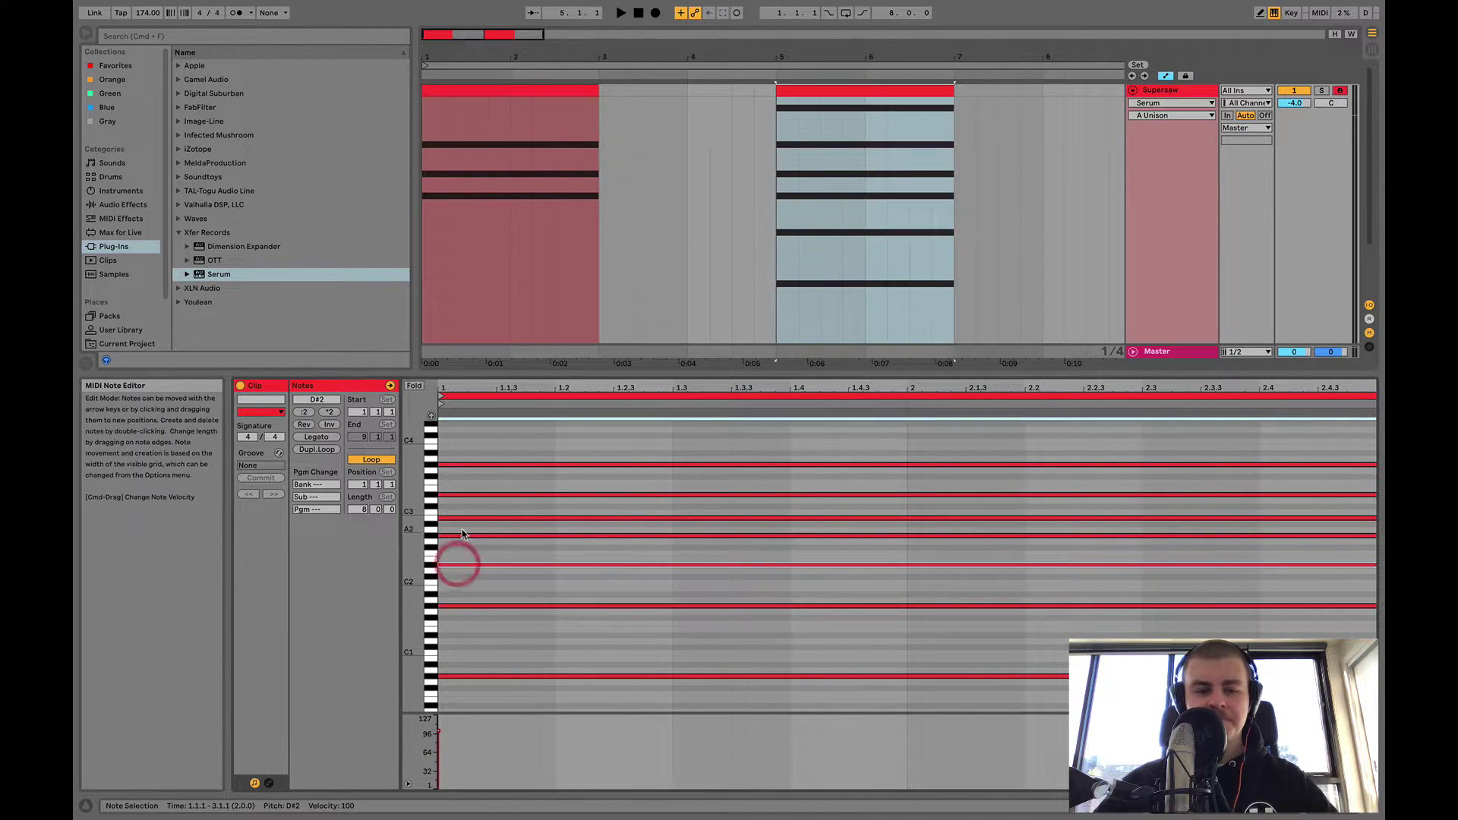
pyautogui.click(459, 552)
pyautogui.moveTo(458, 550); pyautogui.dragTo(460, 492)
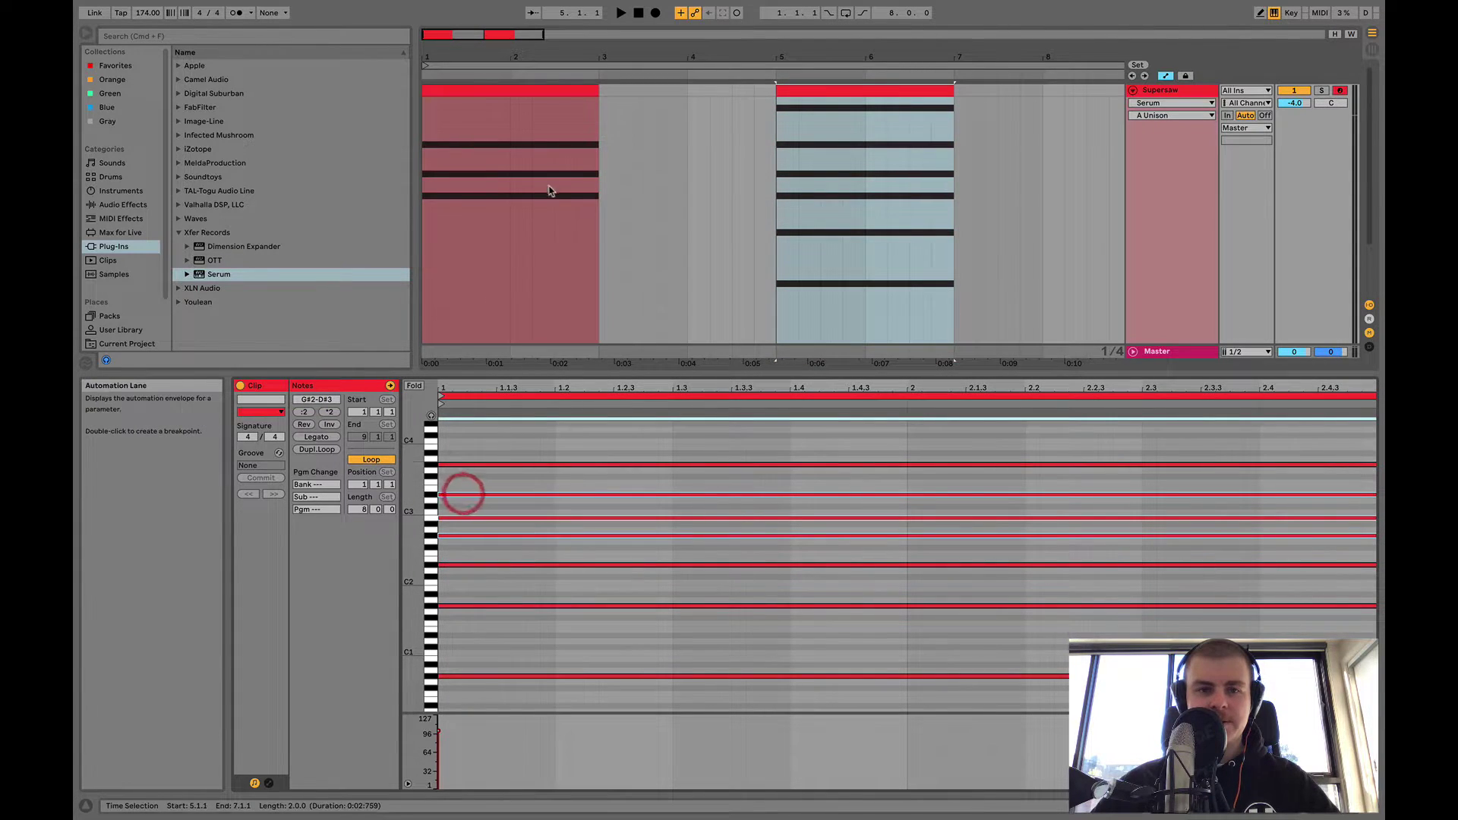
# - Compare the two clips, and examine the bar 5 chord's top note G#3 and the range around its lowest note
pyautogui.click(545, 90)
pyautogui.click(807, 91)
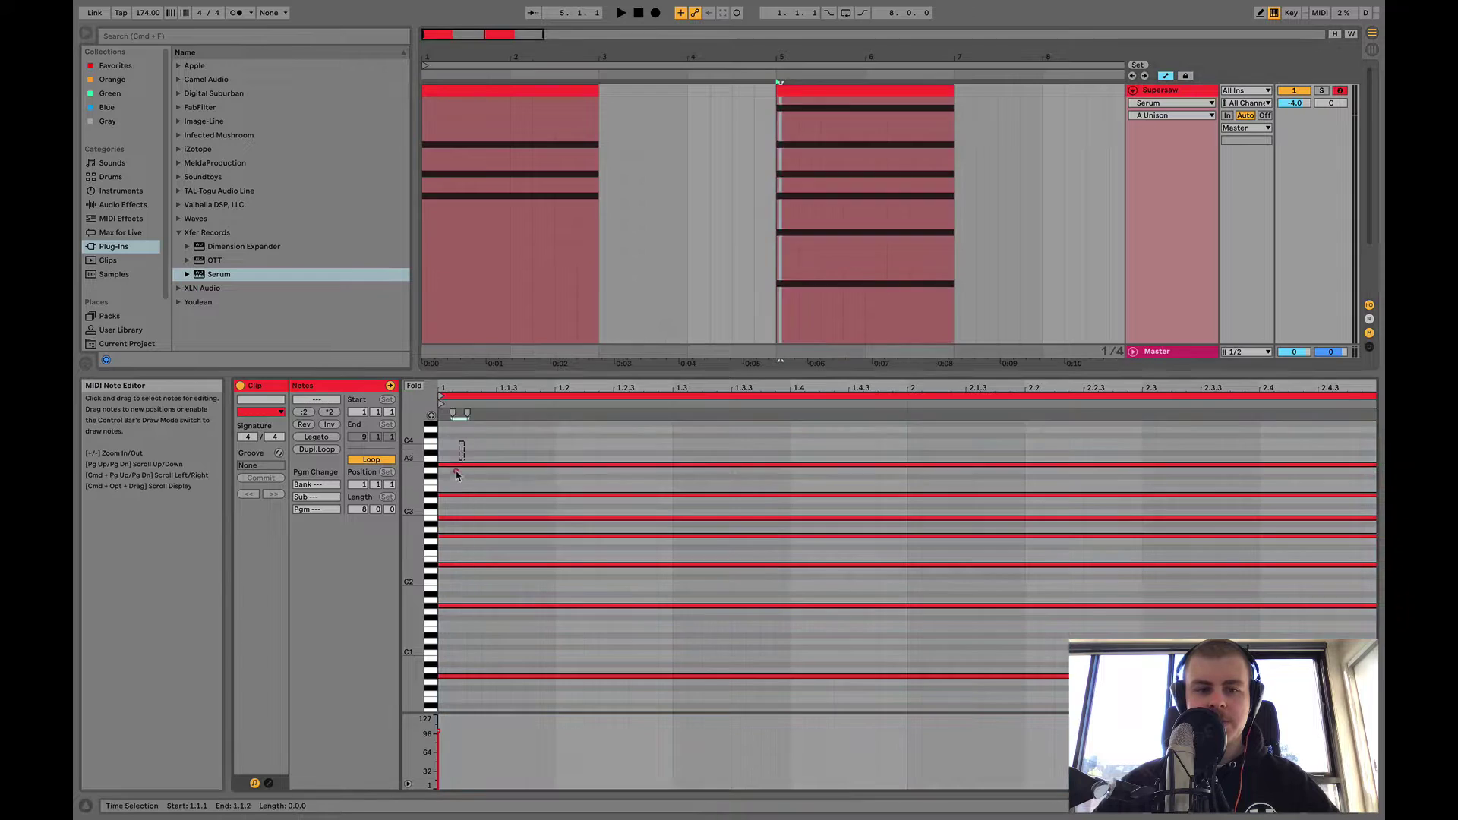
pyautogui.click(454, 465)
pyautogui.scroll(4, 493, 618)
pyautogui.scroll(-4, 493, 618)
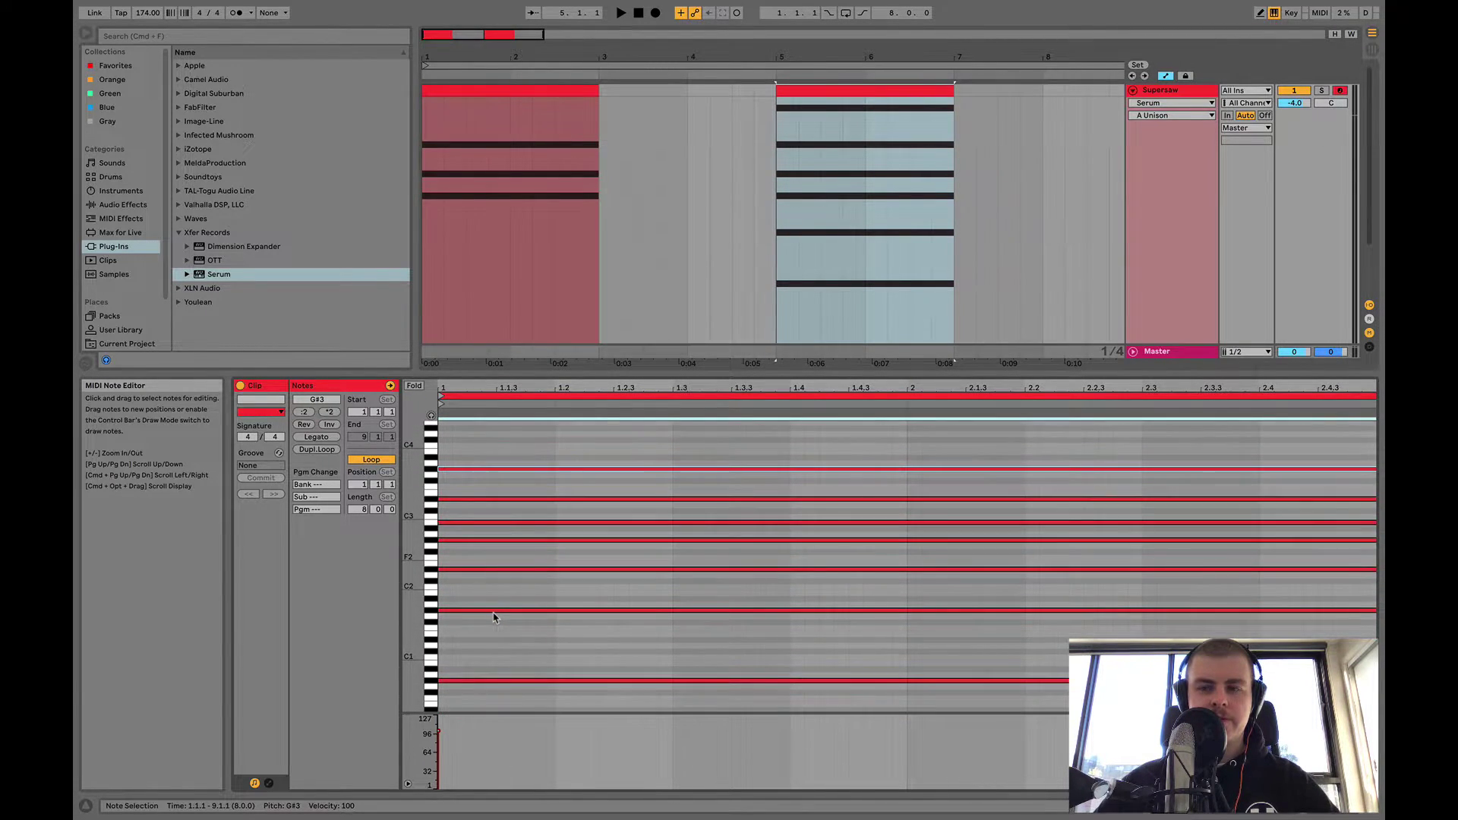
pyautogui.scroll(-1, 481, 635)
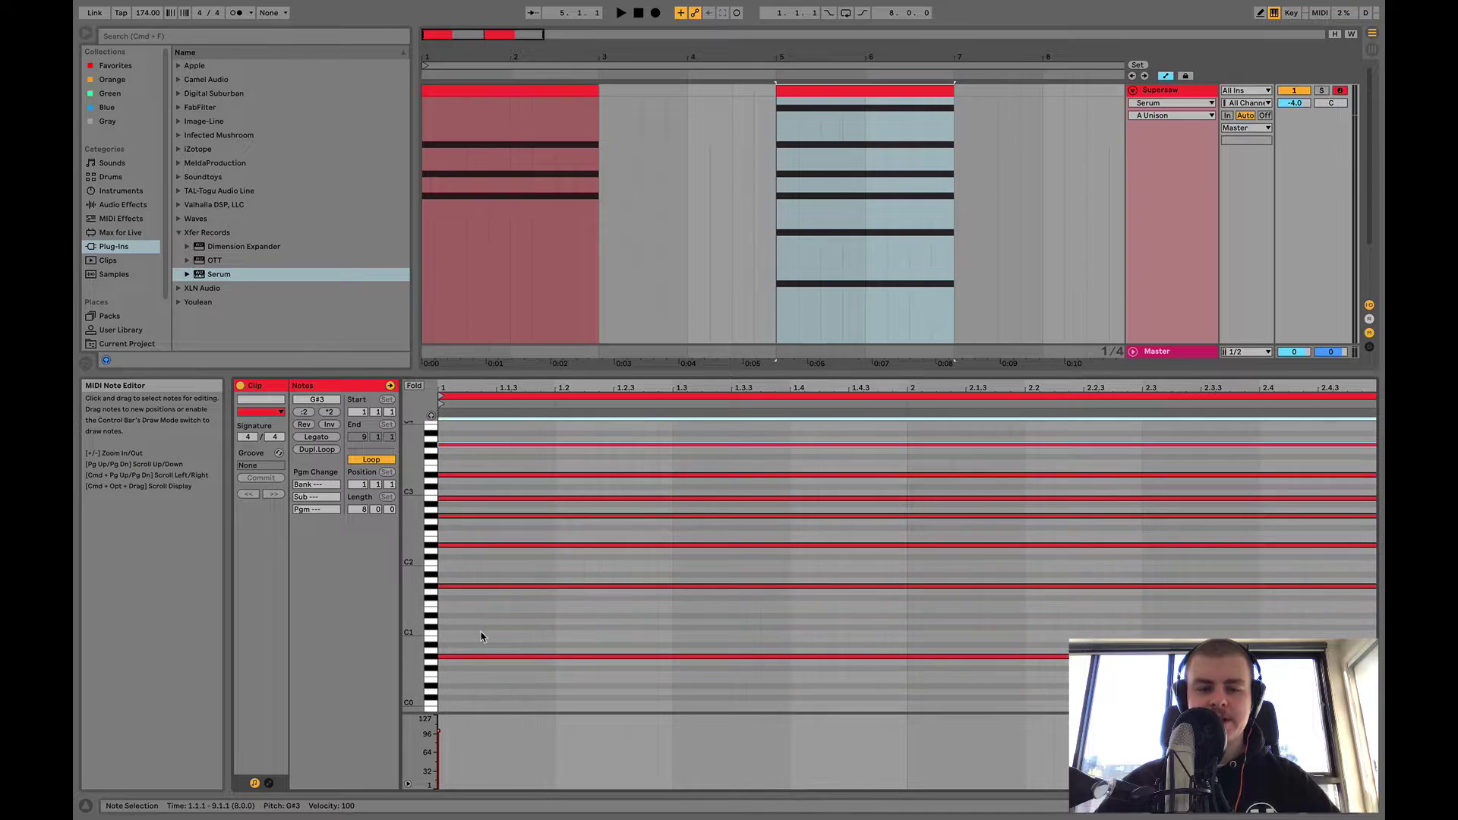
pyautogui.click(479, 679)
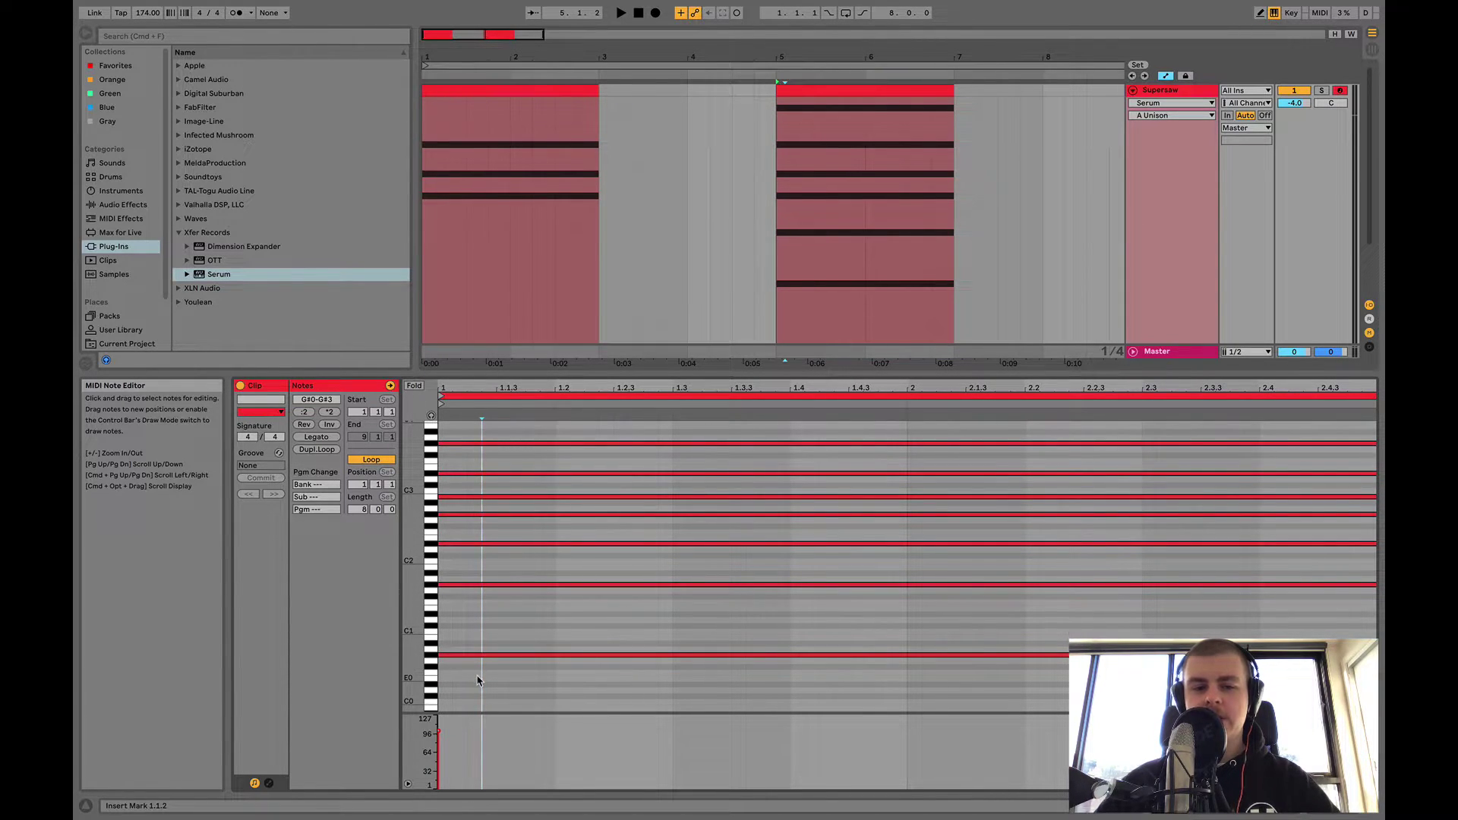
pyautogui.moveTo(412, 681)
pyautogui.mouseDown()
pyautogui.moveTo(413, 729)
pyautogui.moveTo(412, 690)
pyautogui.mouseUp()
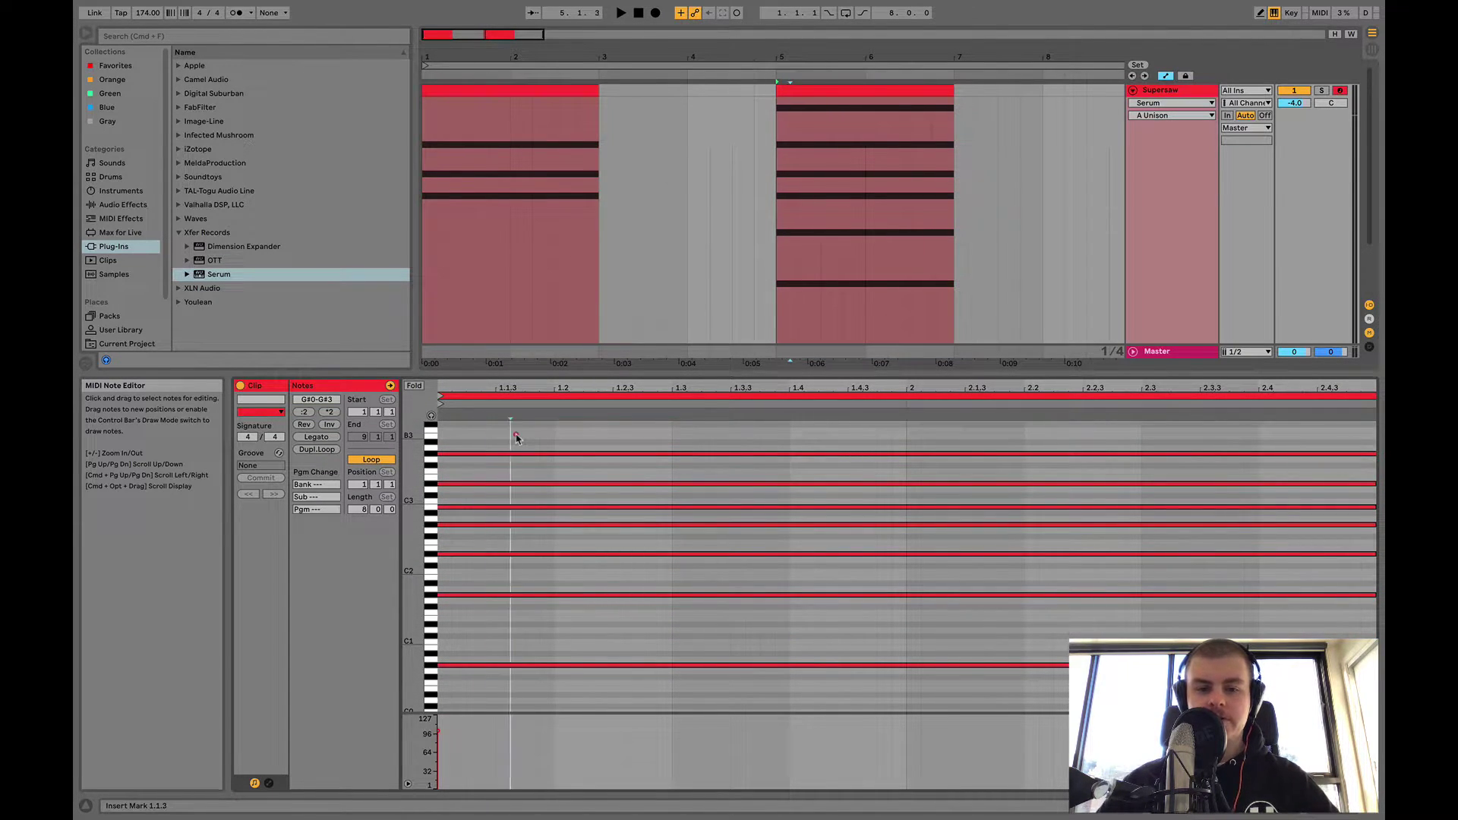
# - Transpose all notes of the bar 5 chord down one octave, listen to it, and transpose them back up
pyautogui.press('super+a')
pyautogui.hotkey('shift', 'Down')
pyautogui.press('space')
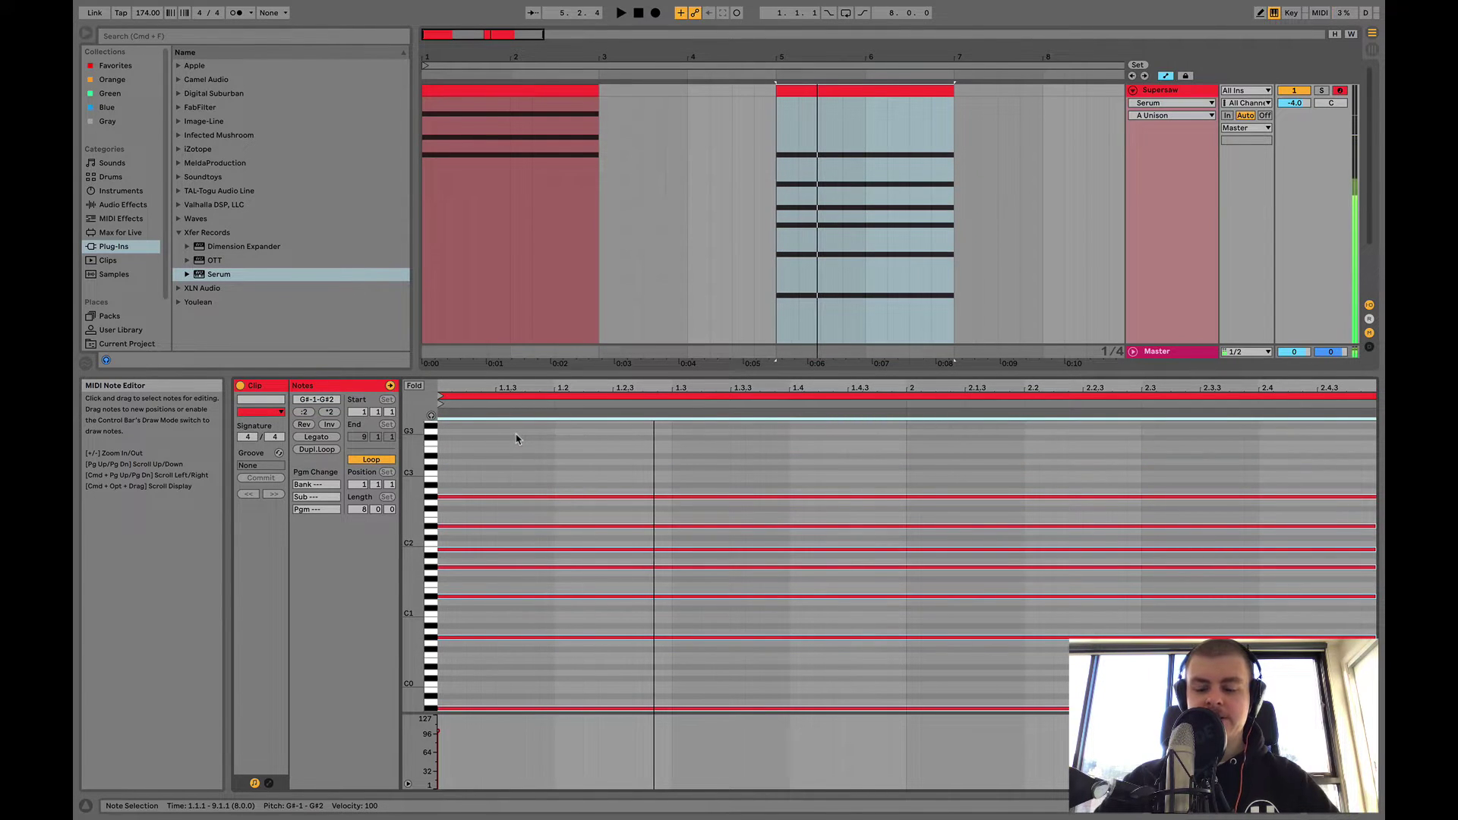
pyautogui.hotkey('shift', 'Up')
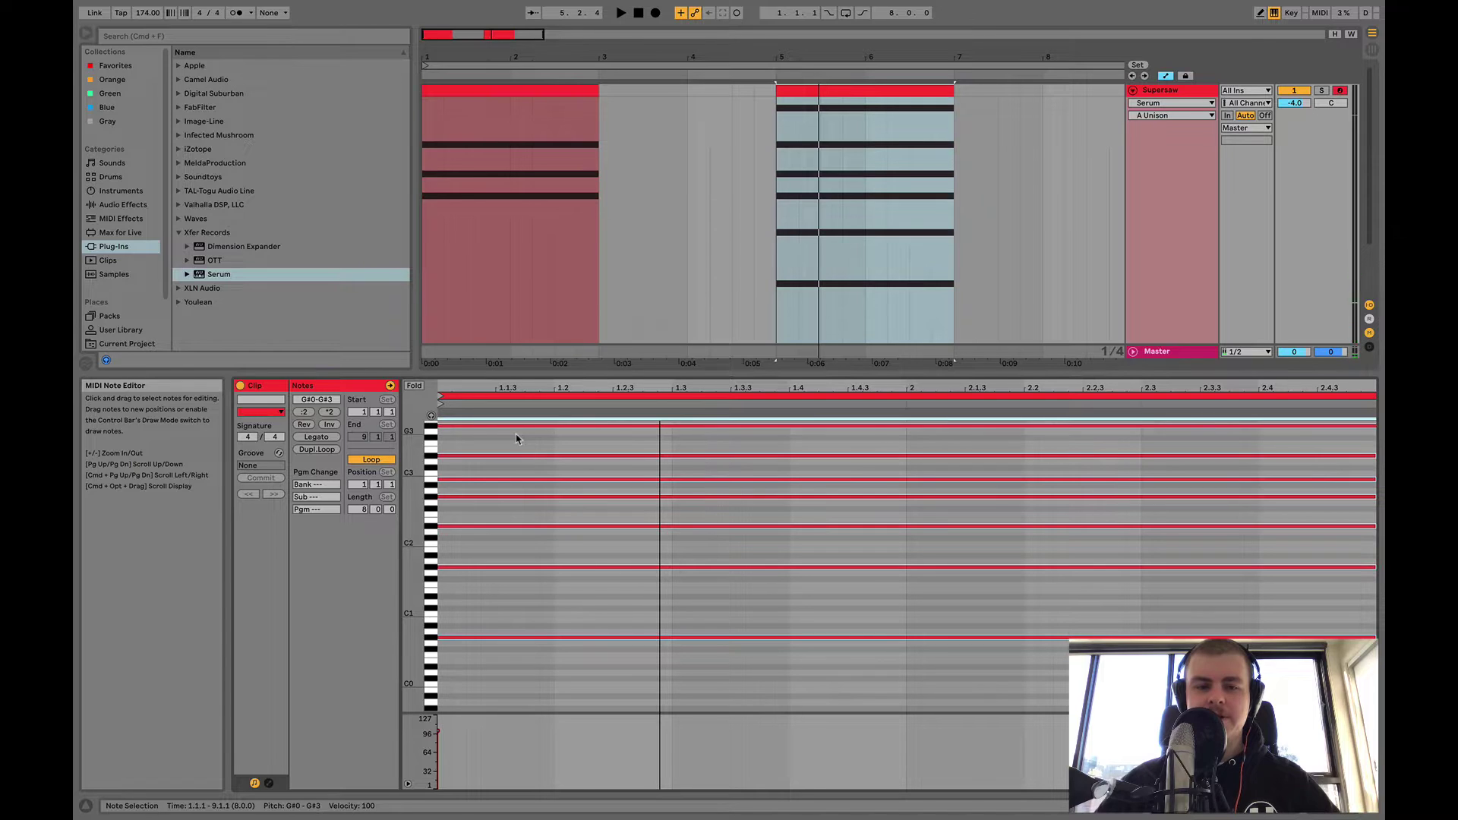
pyautogui.click(498, 595)
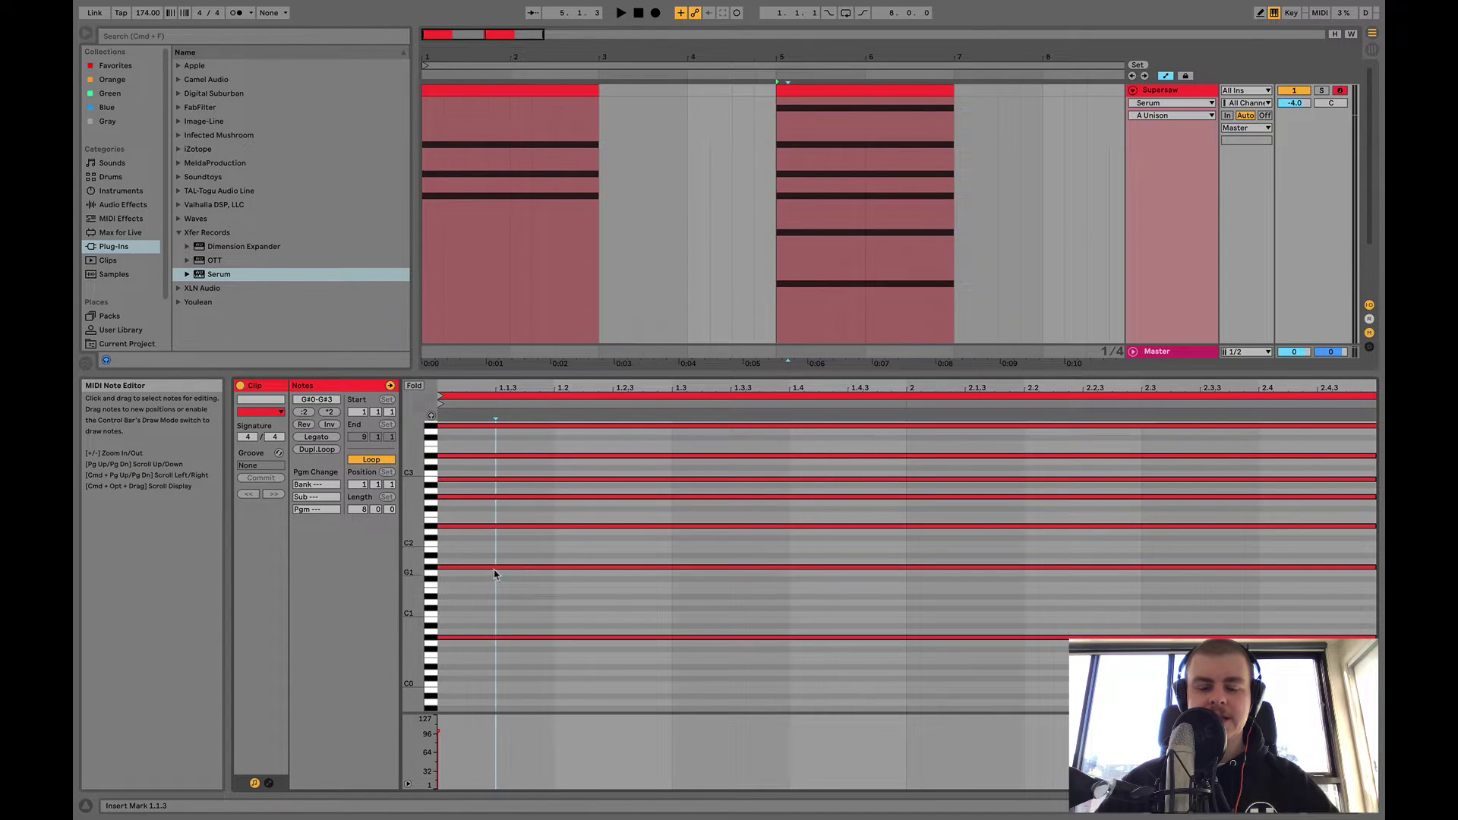
pyautogui.scroll(2, 493, 578)
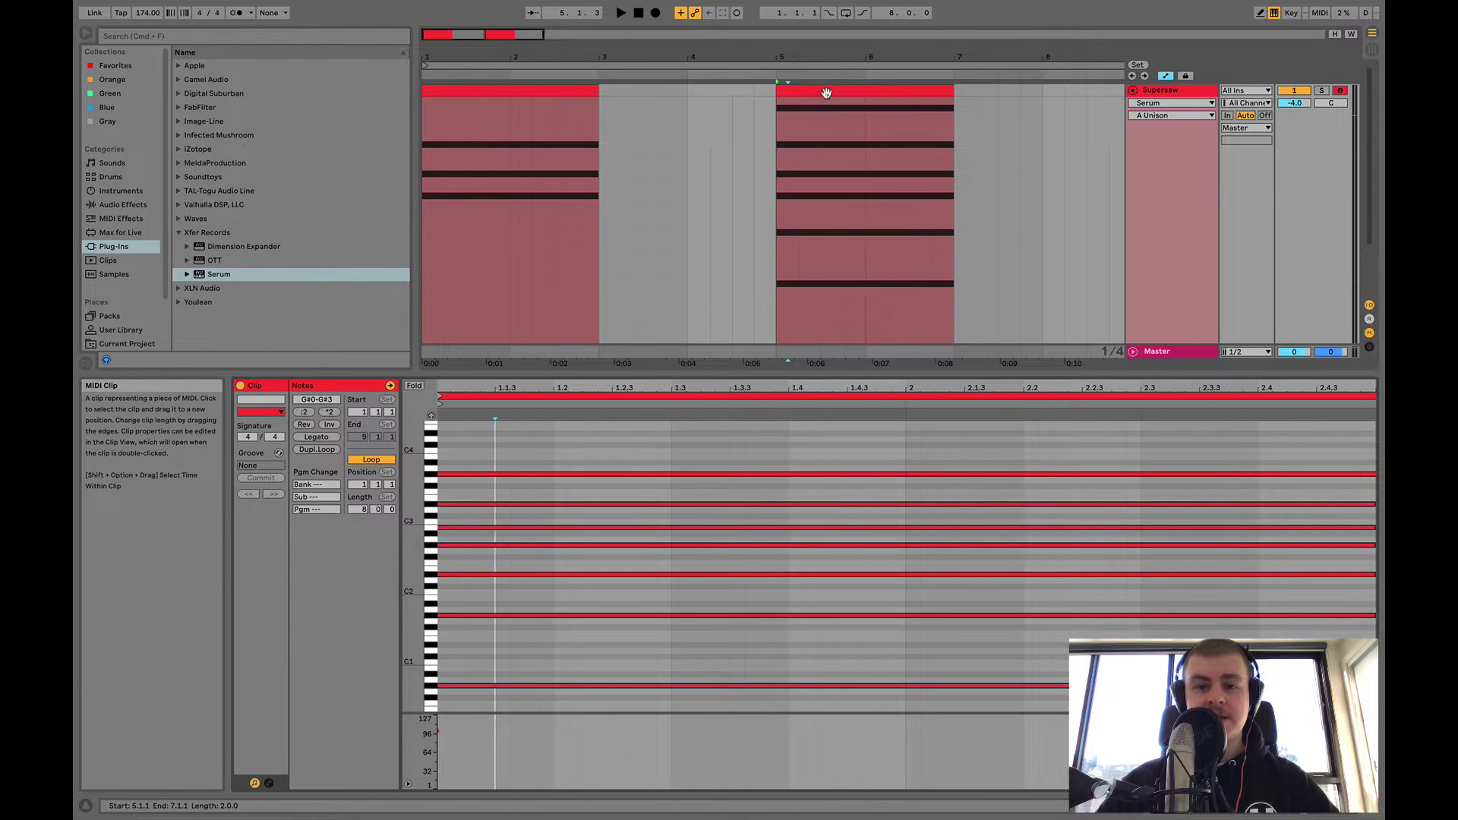
# - Select the bar 5 chord clip on the Supersaw track and open the track's Serum editor
pyautogui.doubleClick(1182, 97)
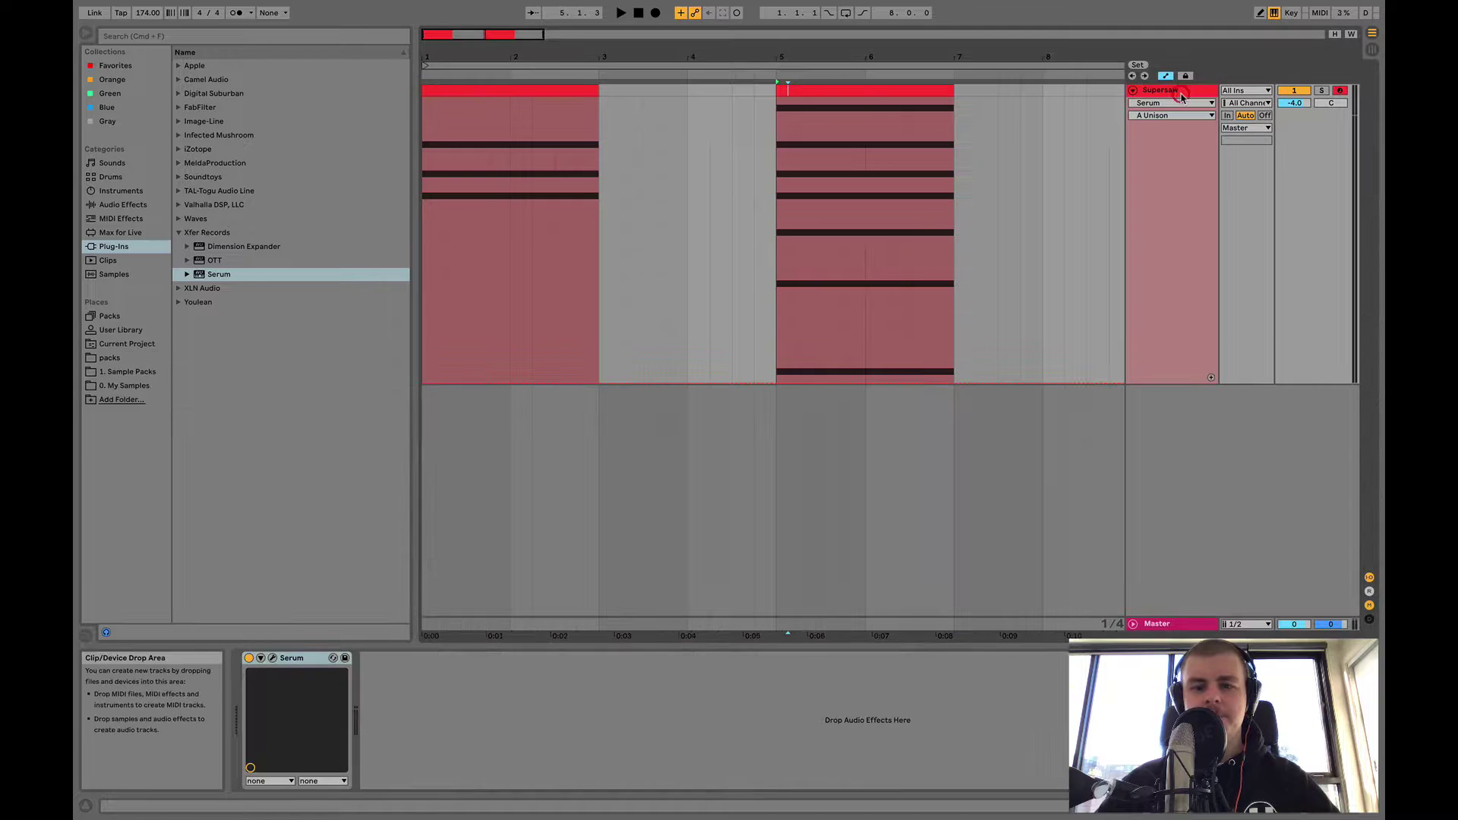
pyautogui.click(896, 91)
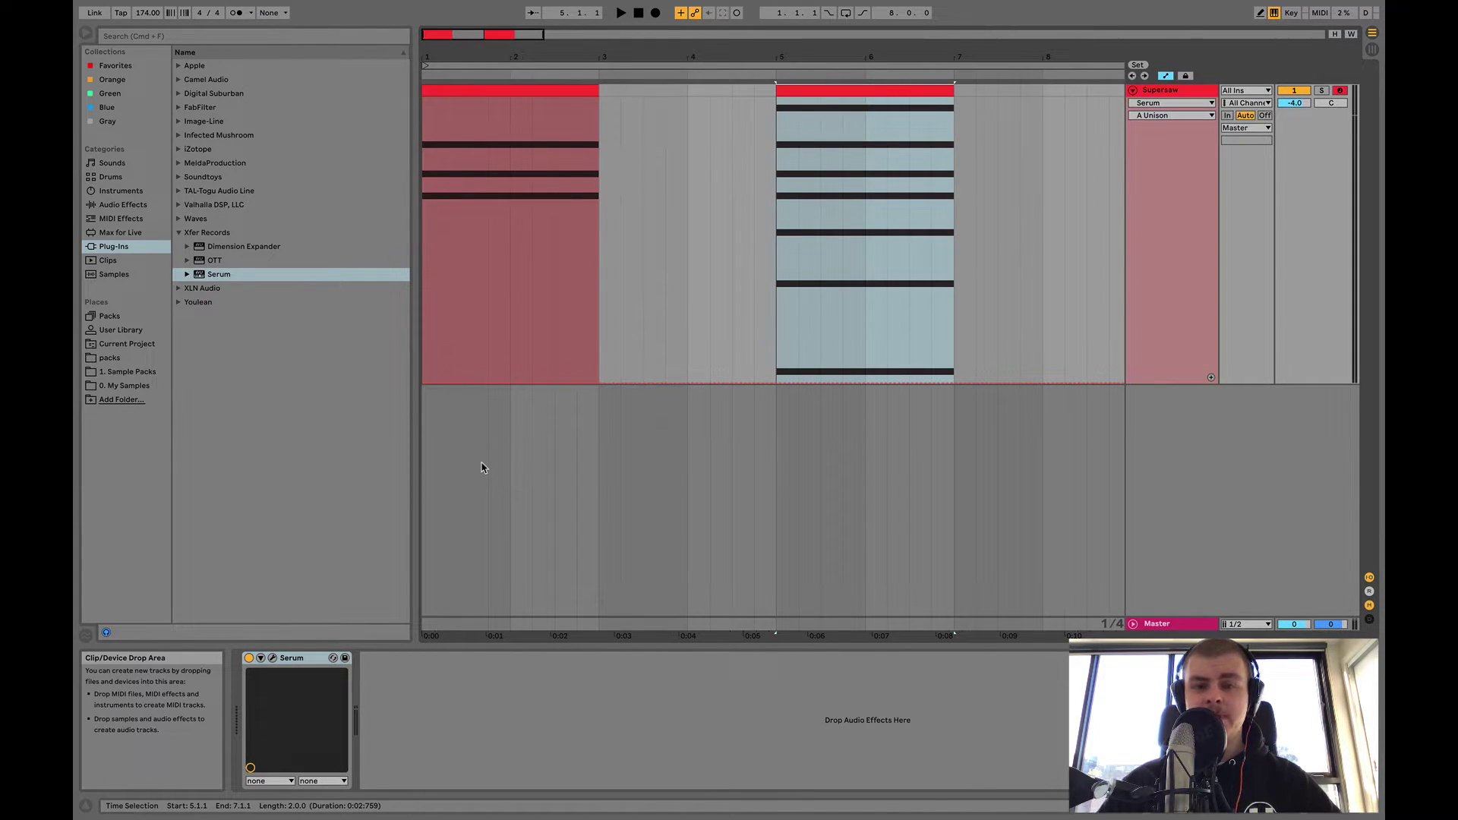
pyautogui.click(272, 657)
pyautogui.moveTo(321, 285); pyautogui.dragTo(333, 266)
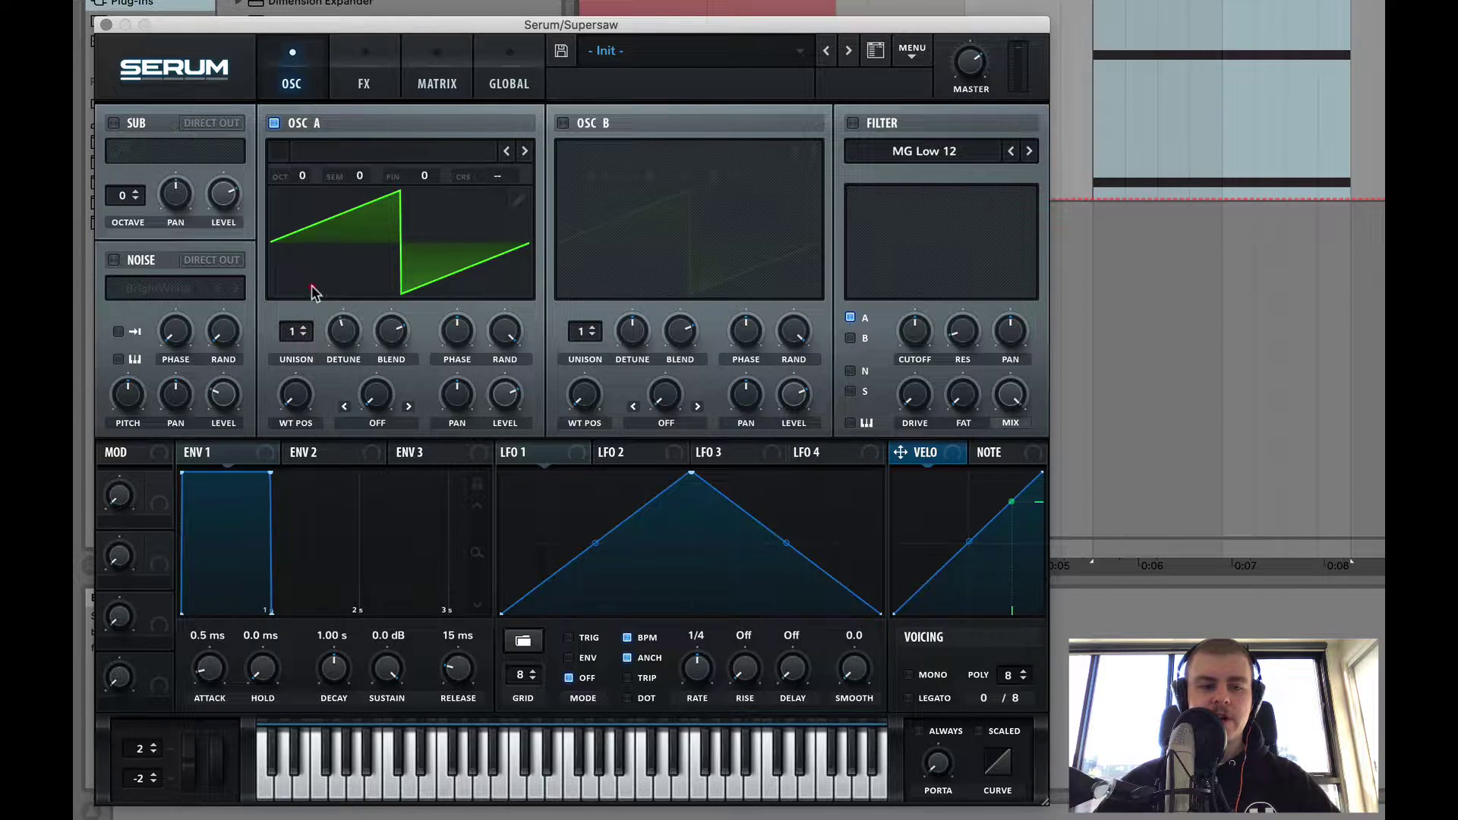
# - Set oscillator A's unison to 7 voices
pyautogui.moveTo(304, 334); pyautogui.dragTo(332, 209)
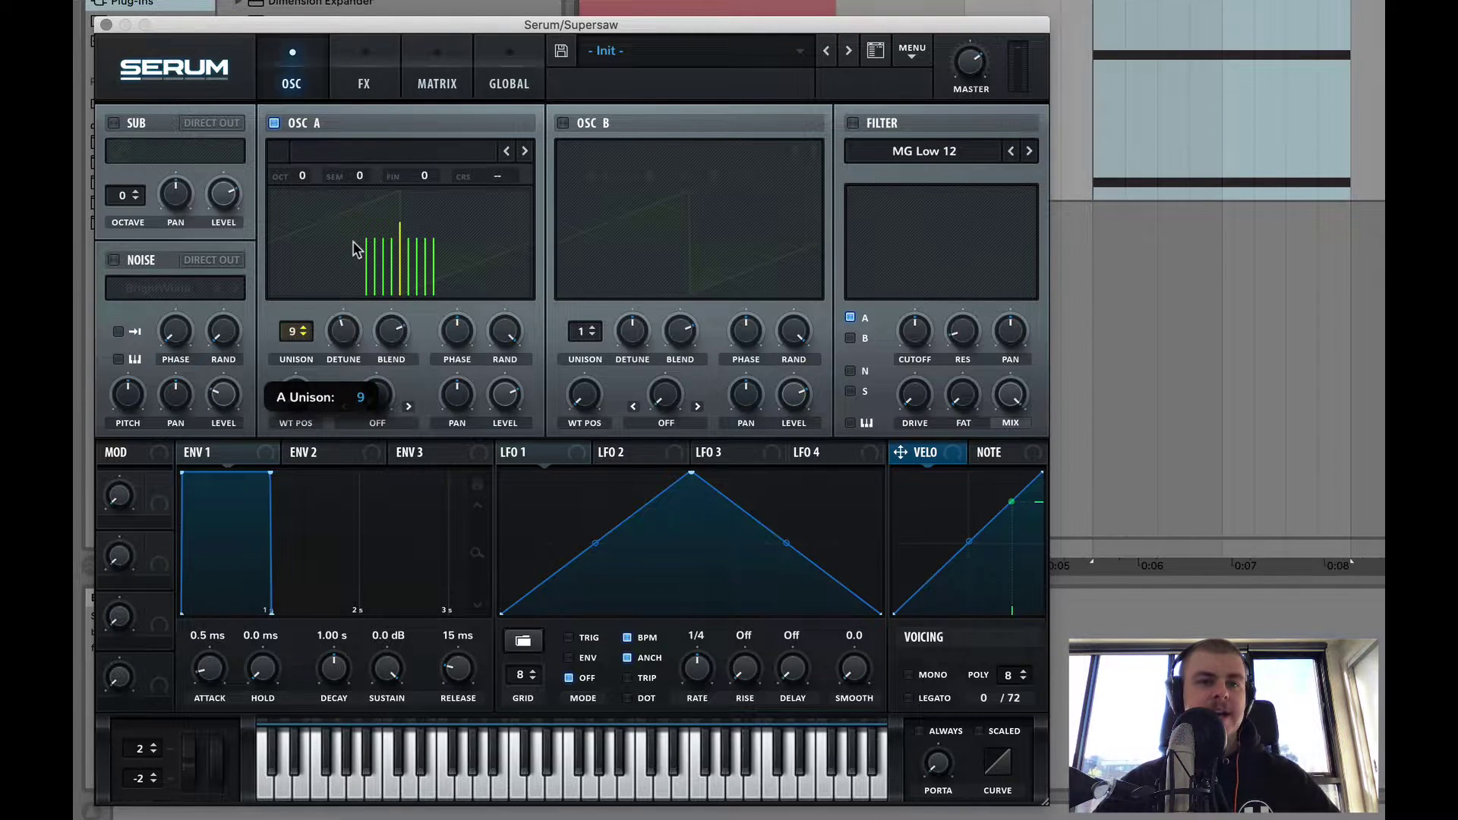
pyautogui.moveTo(354, 251); pyautogui.dragTo(353, 266)
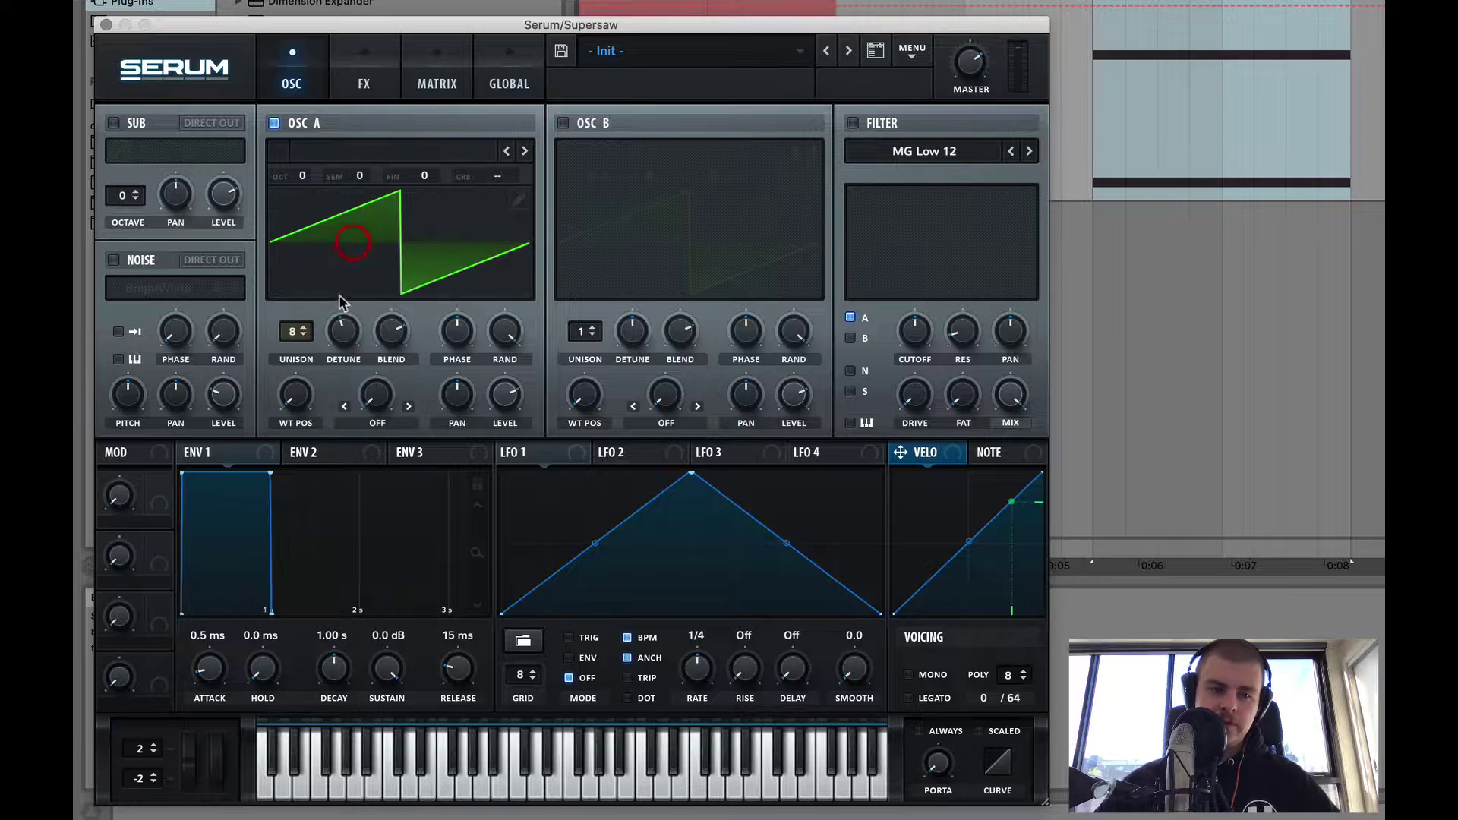
pyautogui.click(306, 333)
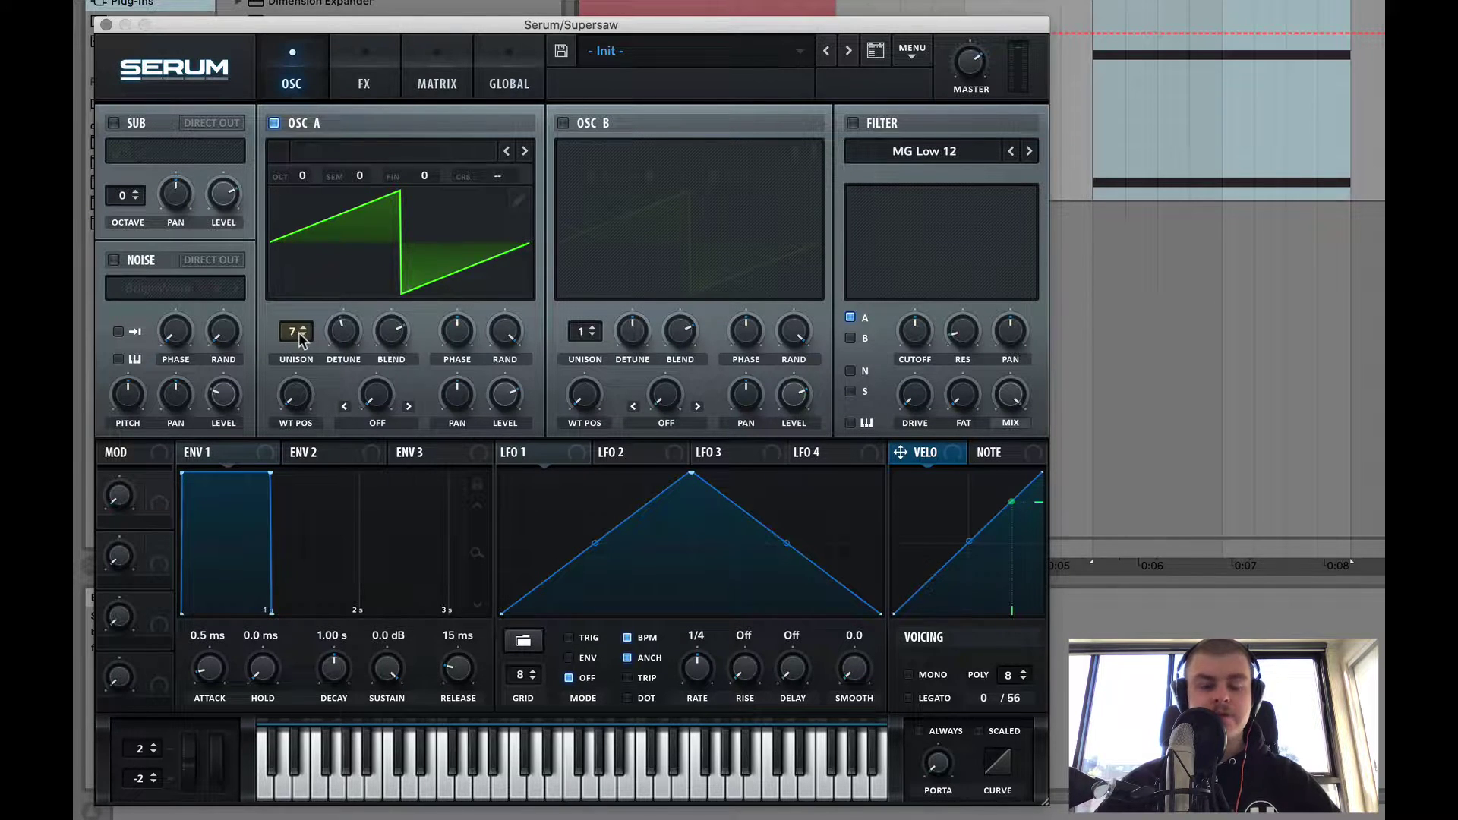
# - Play the bar 5 chord, try other unison voice counts on oscillator A, and stop playback
pyautogui.press('space')
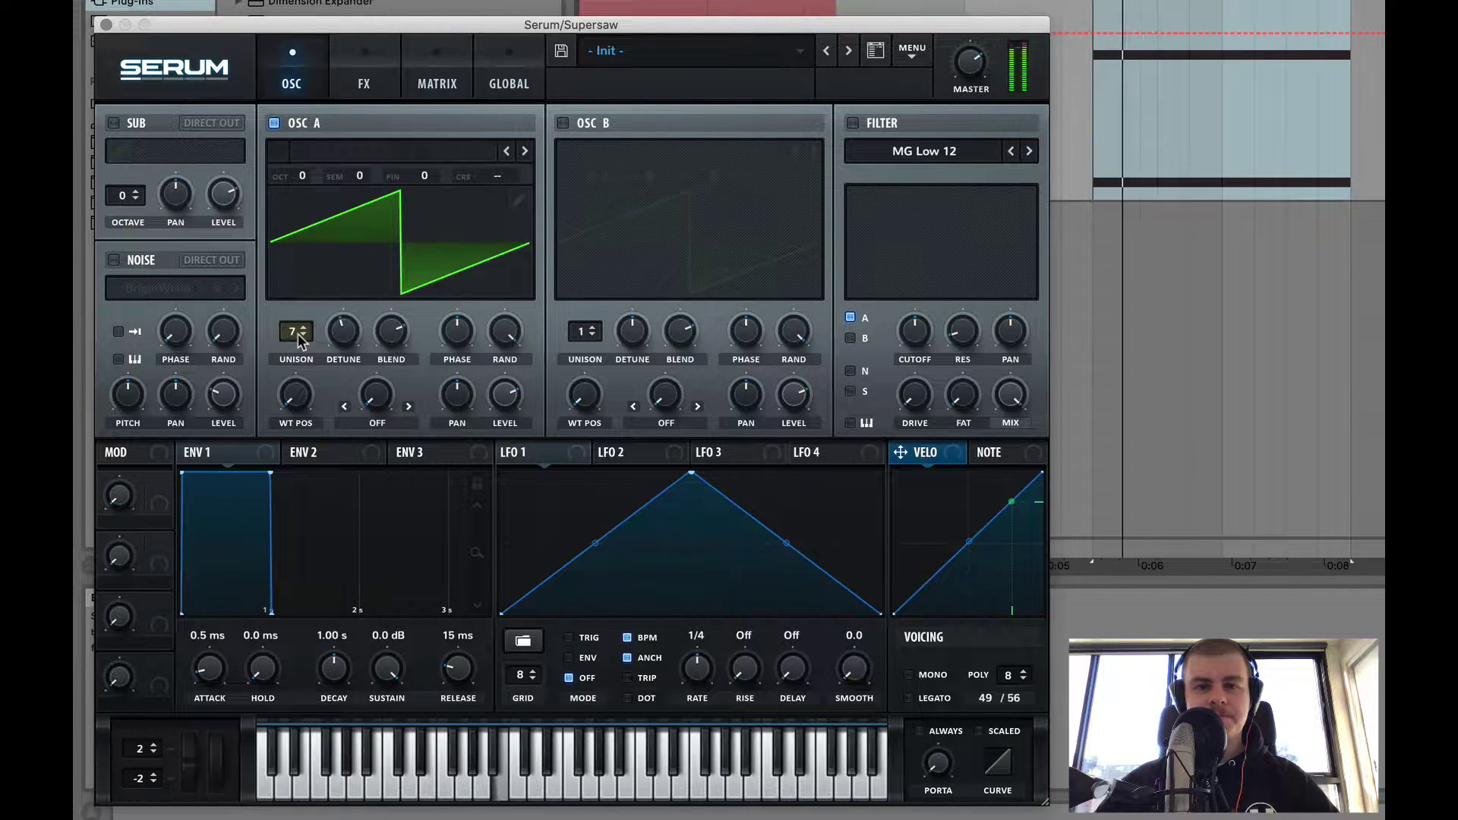
pyautogui.doubleClick(297, 334)
pyautogui.moveTo(296, 337); pyautogui.dragTo(311, 247)
pyautogui.press('space')
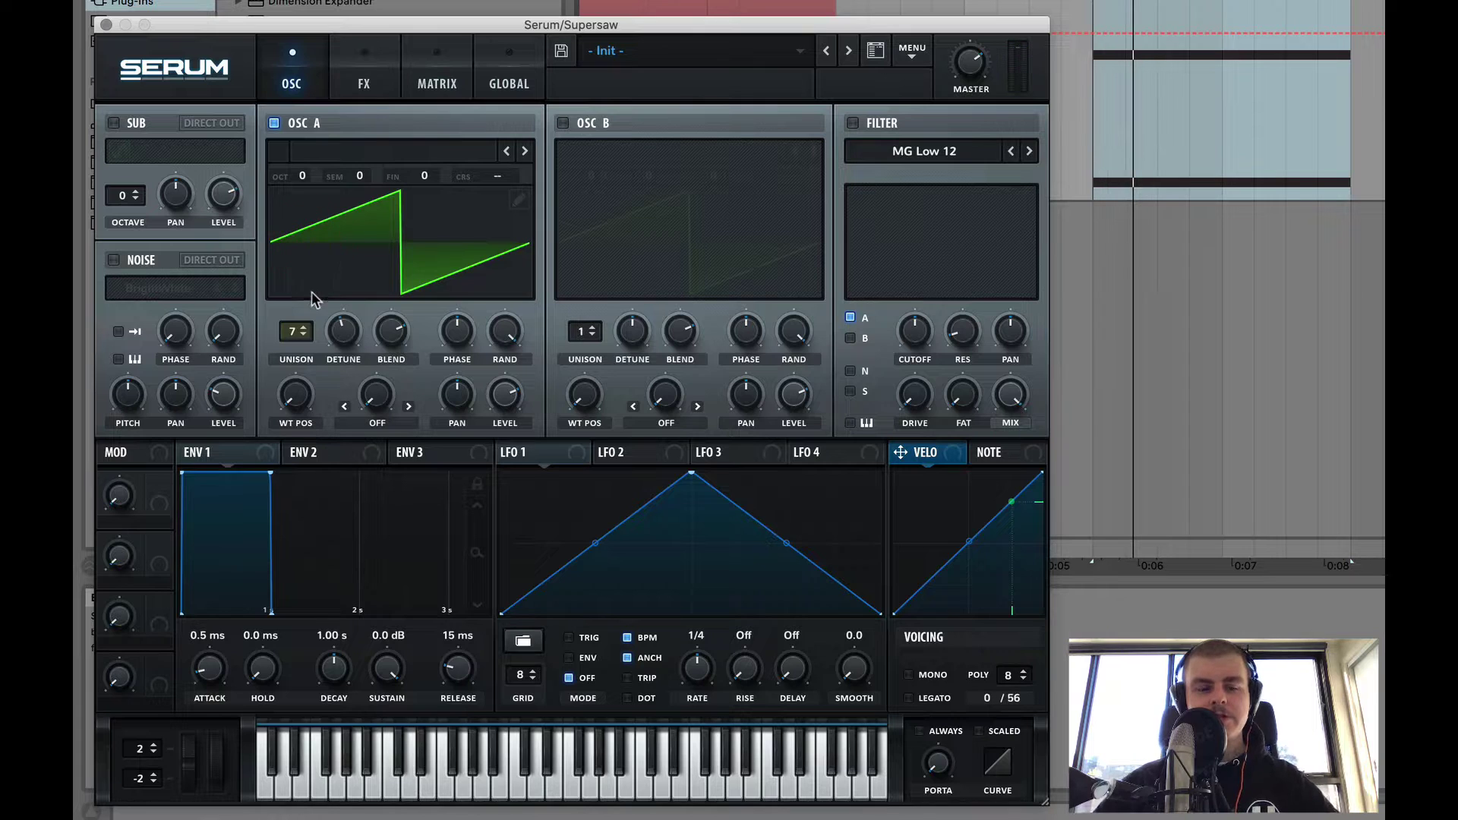
# - Compare 6 and 7 unison voices on oscillator A, returning the count to 7
pyautogui.click(301, 335)
pyautogui.scroll(1, 300, 337)
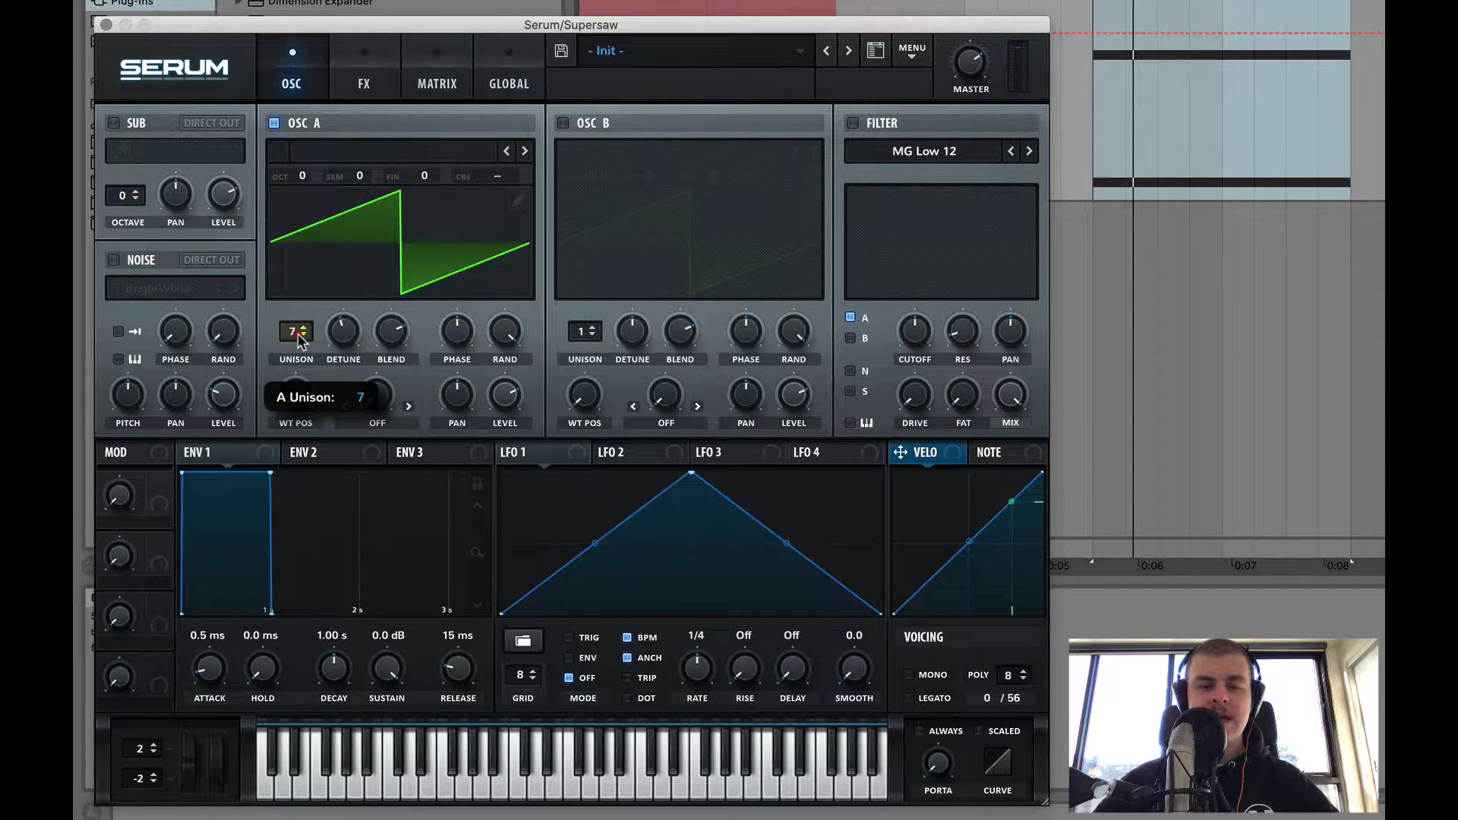
pyautogui.click(301, 337)
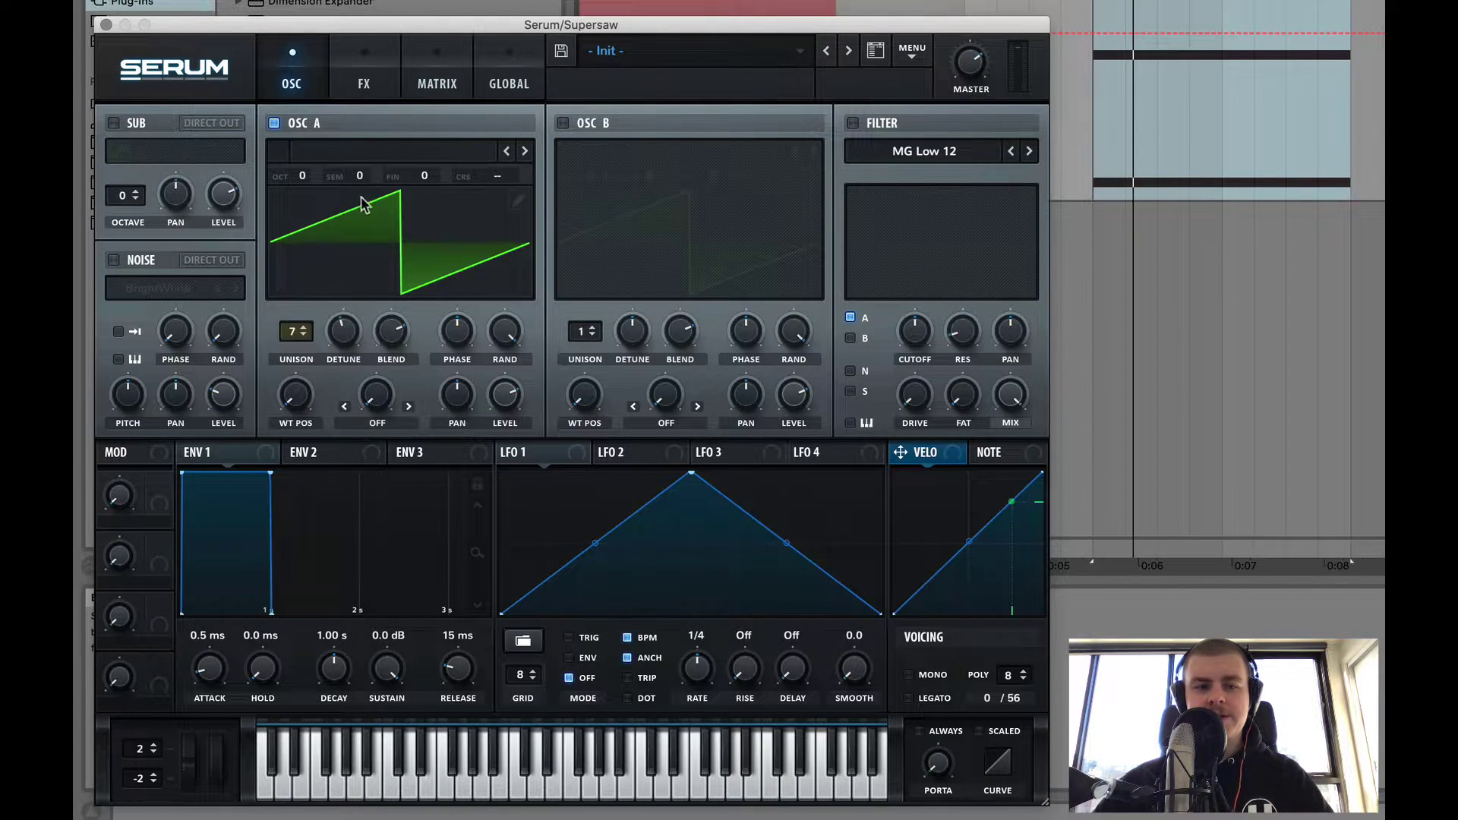
pyautogui.click(305, 334)
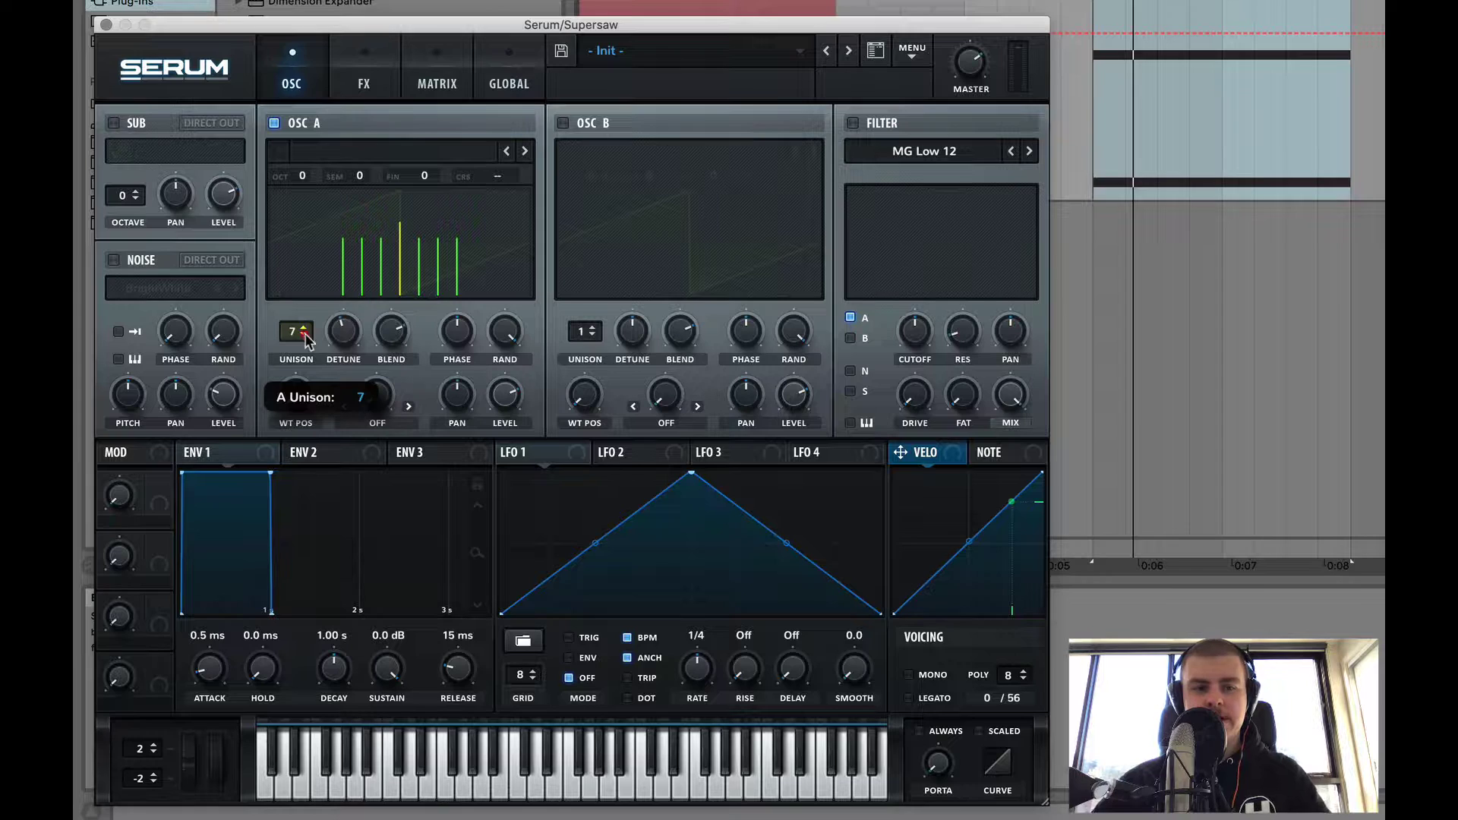
pyautogui.moveTo(308, 347); pyautogui.dragTo(357, 340)
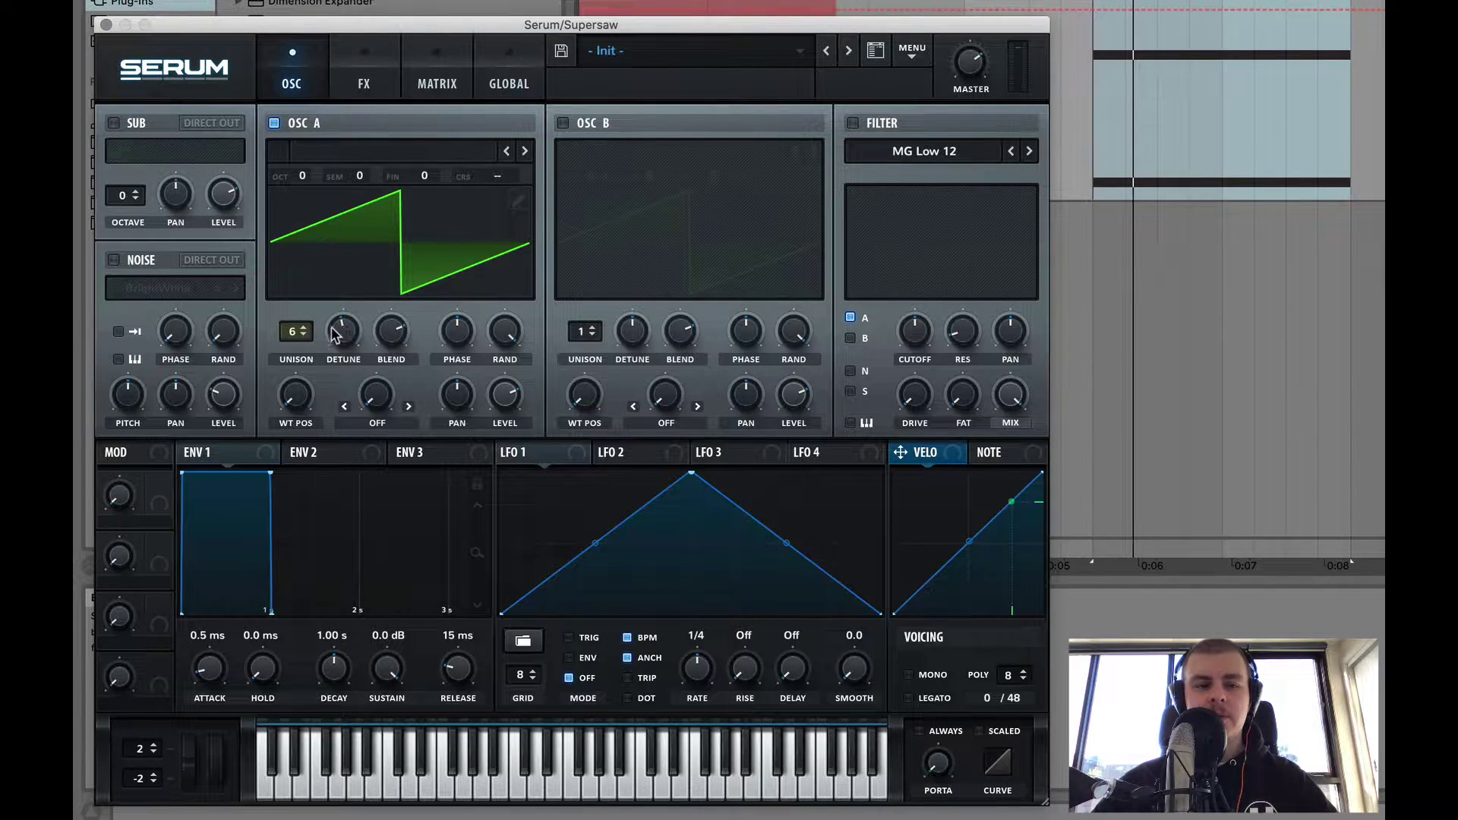
pyautogui.click(303, 327)
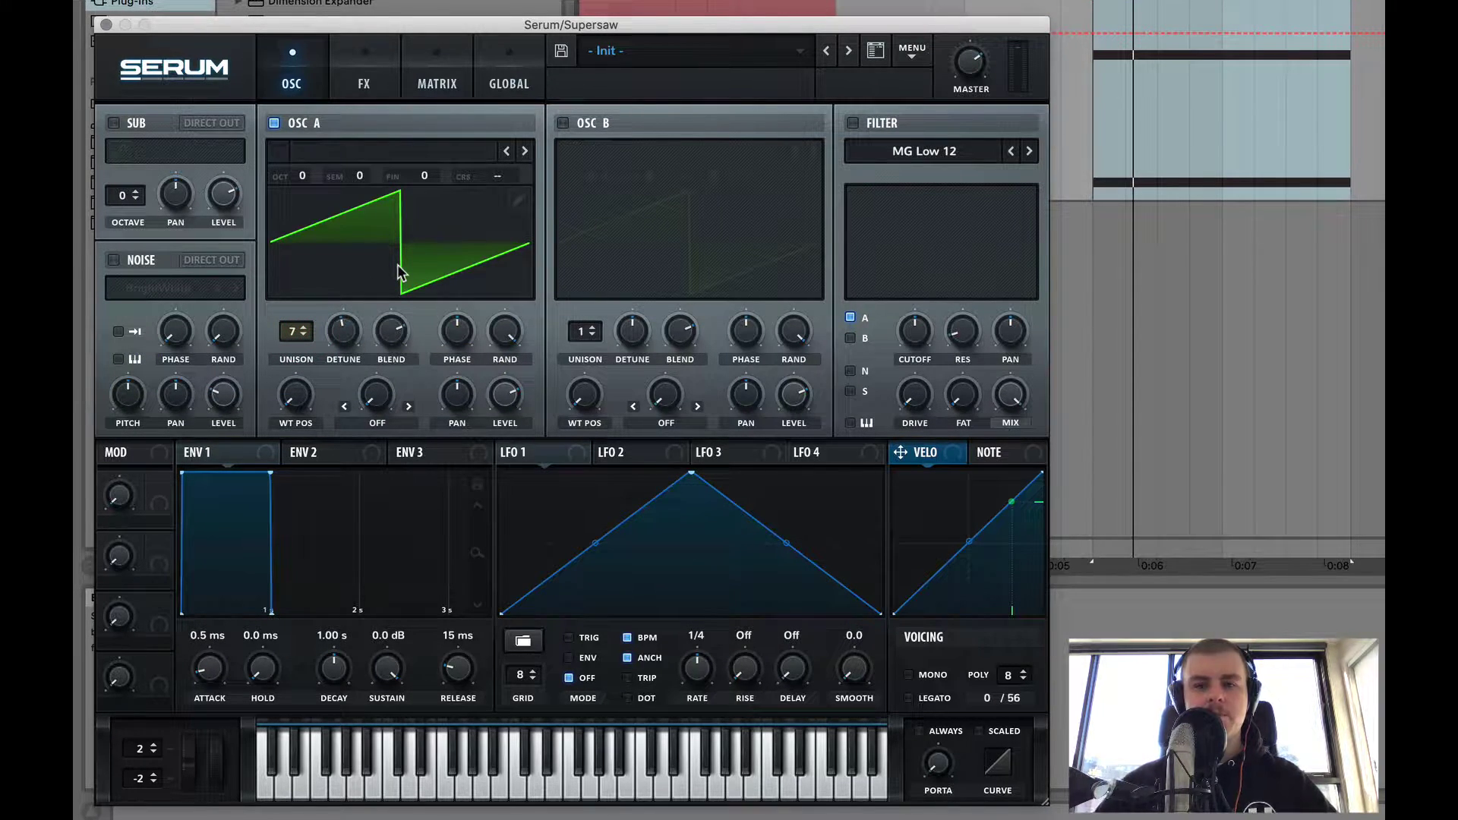
# - Compare low and high unison detune amounts on oscillator A by ear and settle on a moderate amount
pyautogui.click(343, 333)
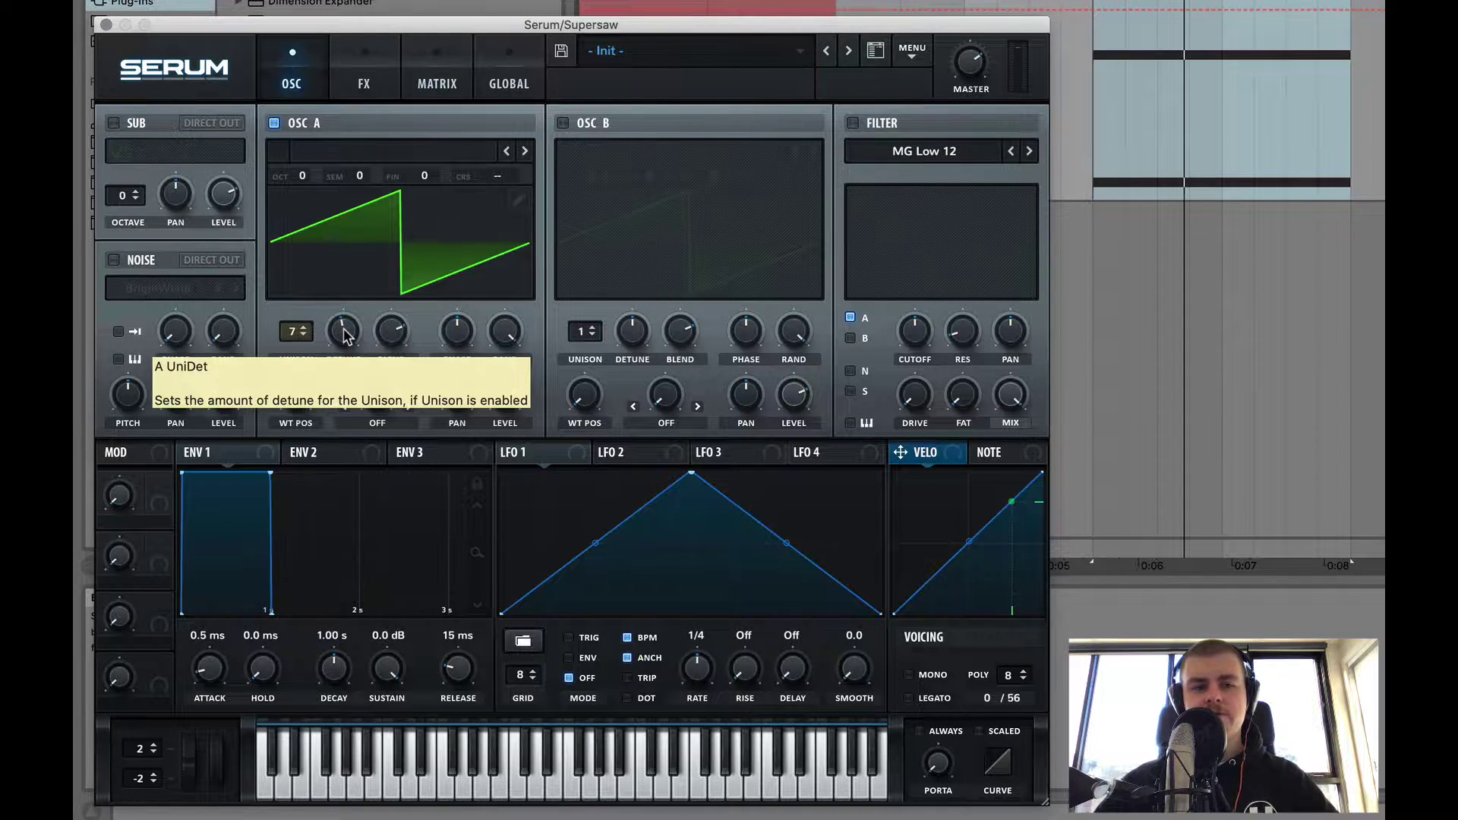
pyautogui.moveTo(296, 331); pyautogui.dragTo(332, 350)
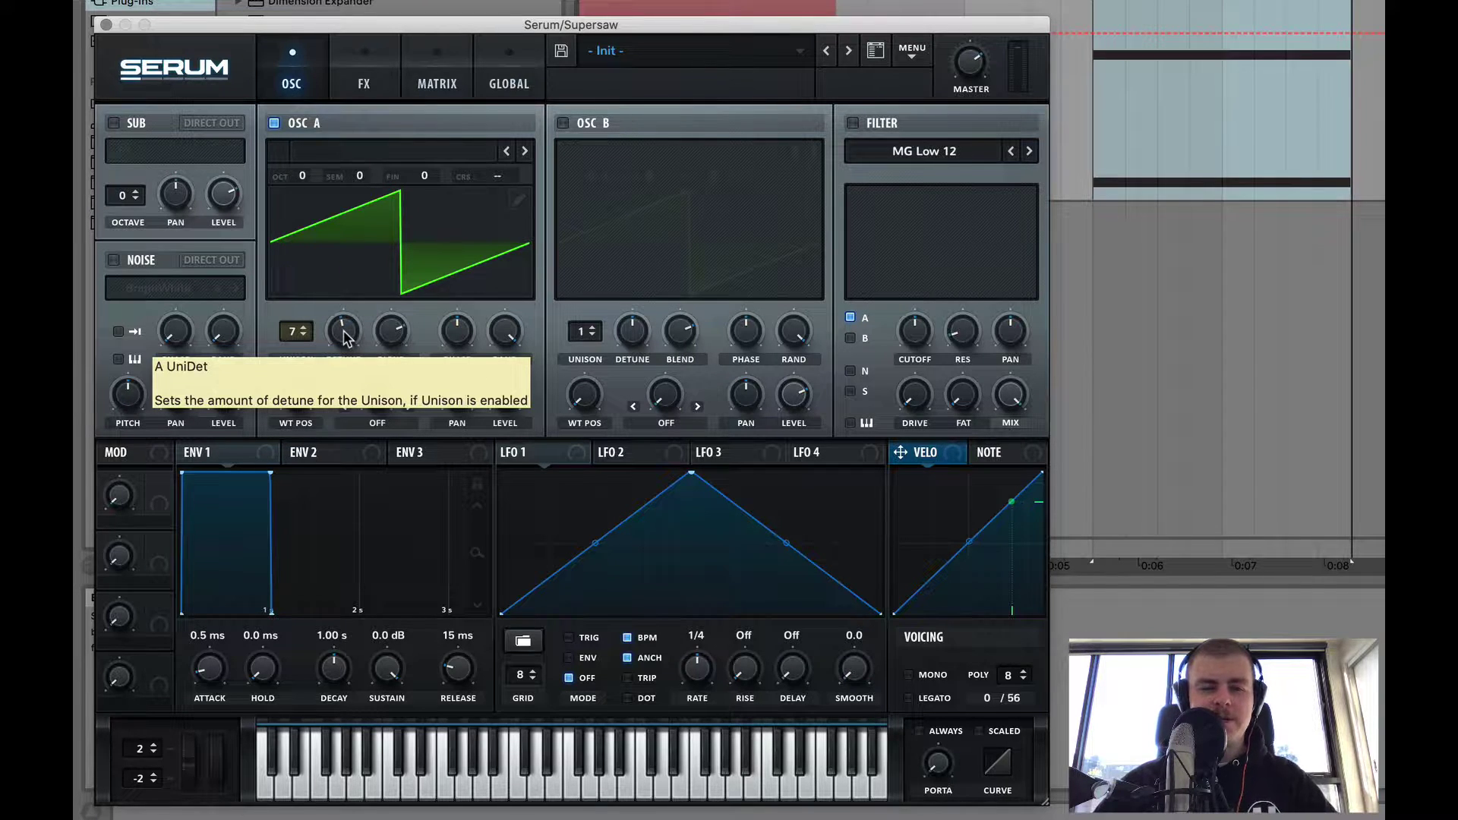
pyautogui.moveTo(343, 337); pyautogui.dragTo(349, 403)
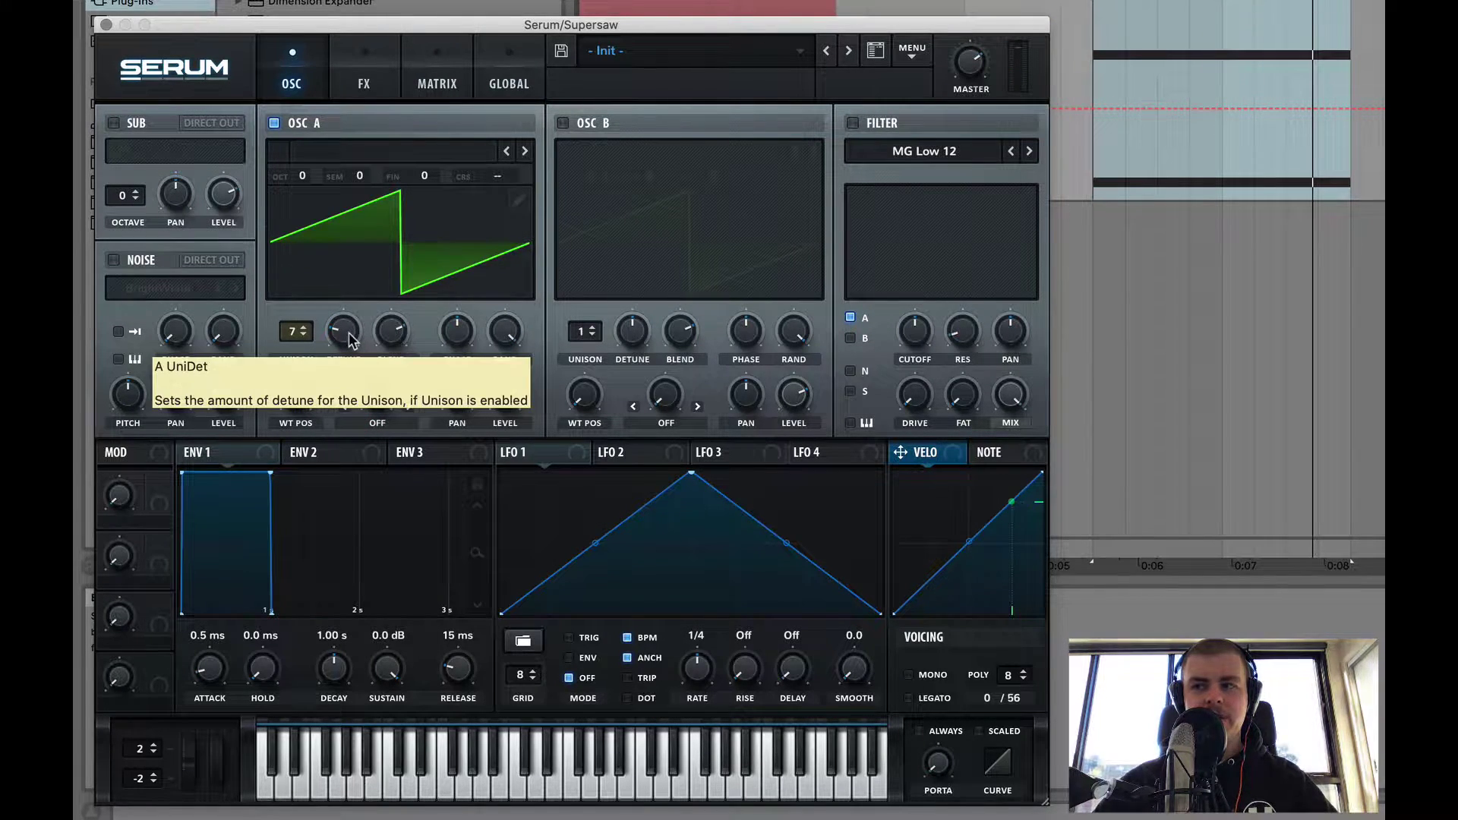
pyautogui.moveTo(349, 338)
pyautogui.mouseDown()
pyautogui.moveTo(352, 325)
pyautogui.moveTo(350, 337)
pyautogui.mouseUp()
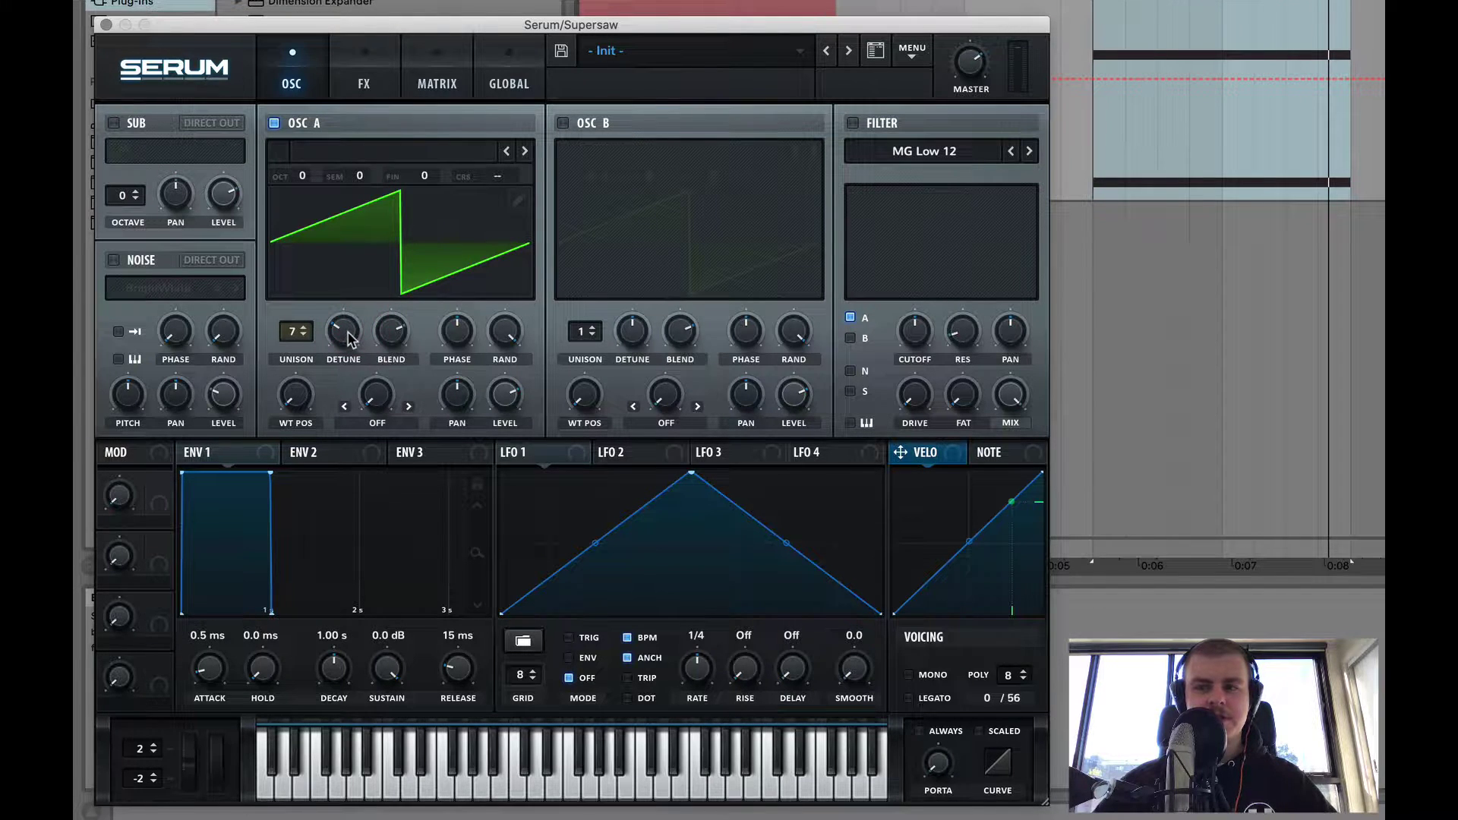
pyautogui.moveTo(346, 343); pyautogui.dragTo(390, 182)
pyautogui.press('space')
pyautogui.moveTo(350, 334)
pyautogui.mouseDown()
pyautogui.moveTo(360, 443)
pyautogui.moveTo(341, 331)
pyautogui.moveTo(347, 348)
pyautogui.mouseUp()
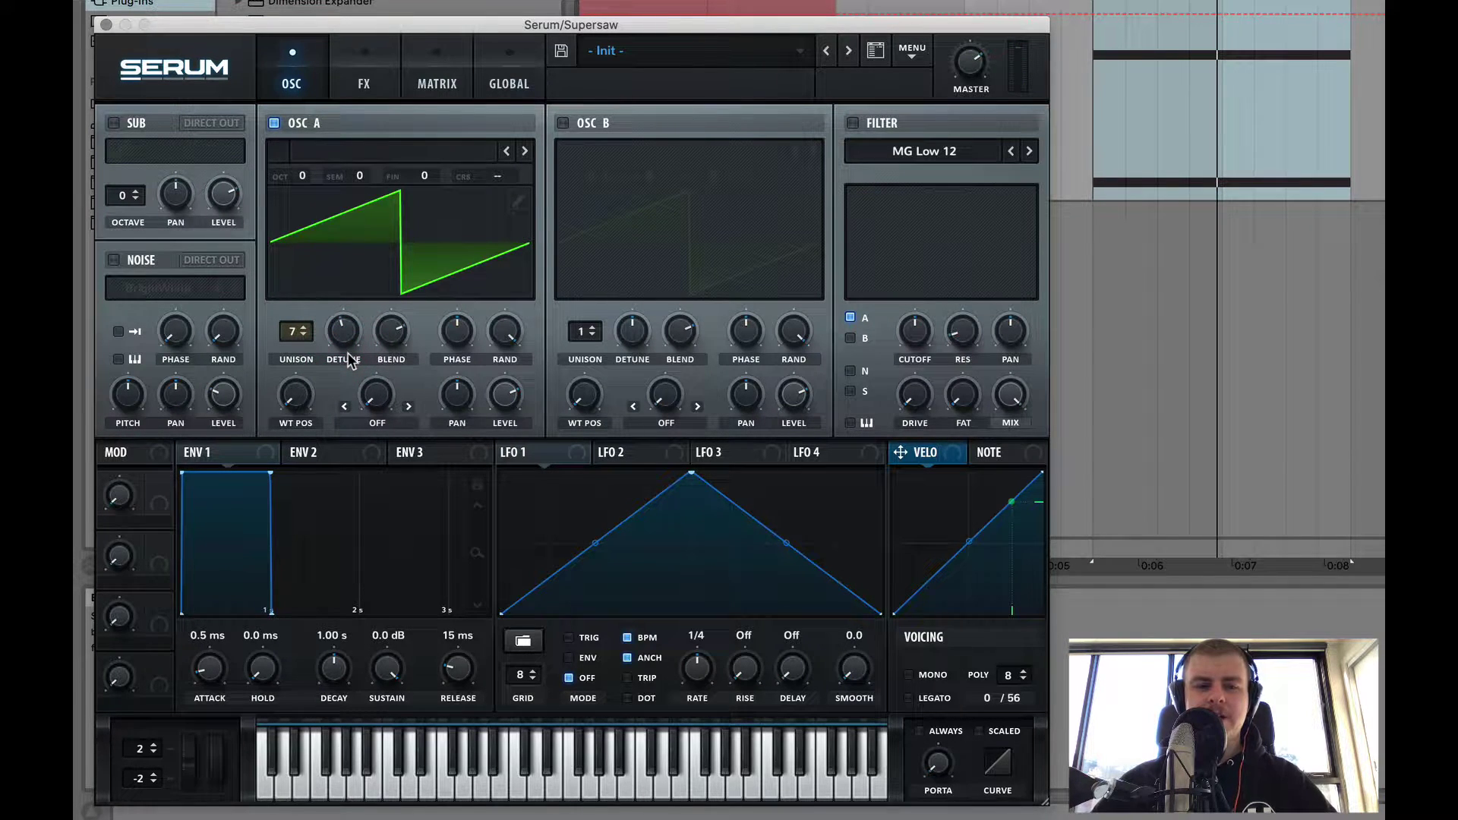
# - Copy oscillator A's settings to oscillator B and turn oscillator A off
pyautogui.click(920, 52)
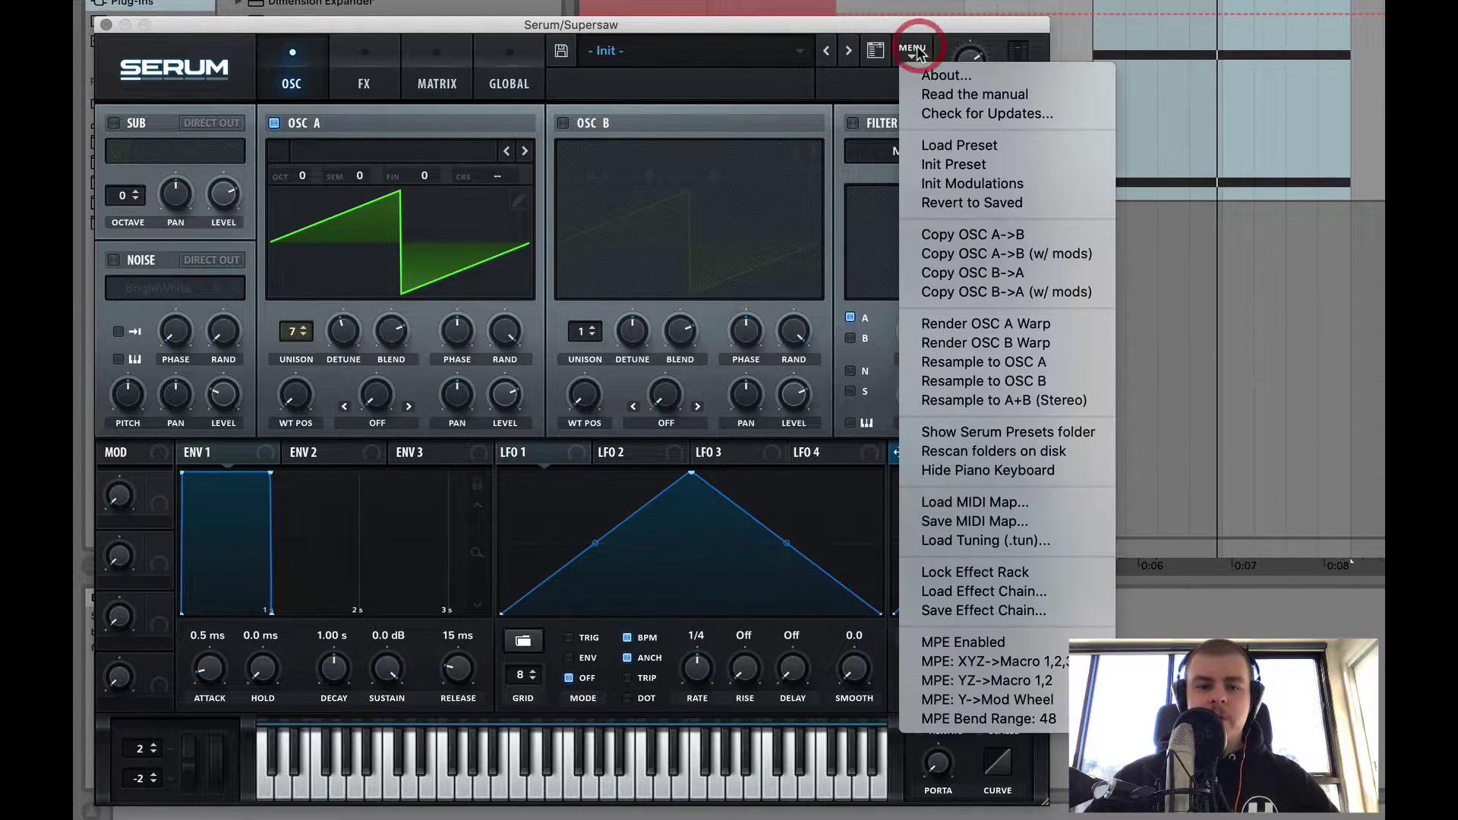
pyautogui.click(962, 237)
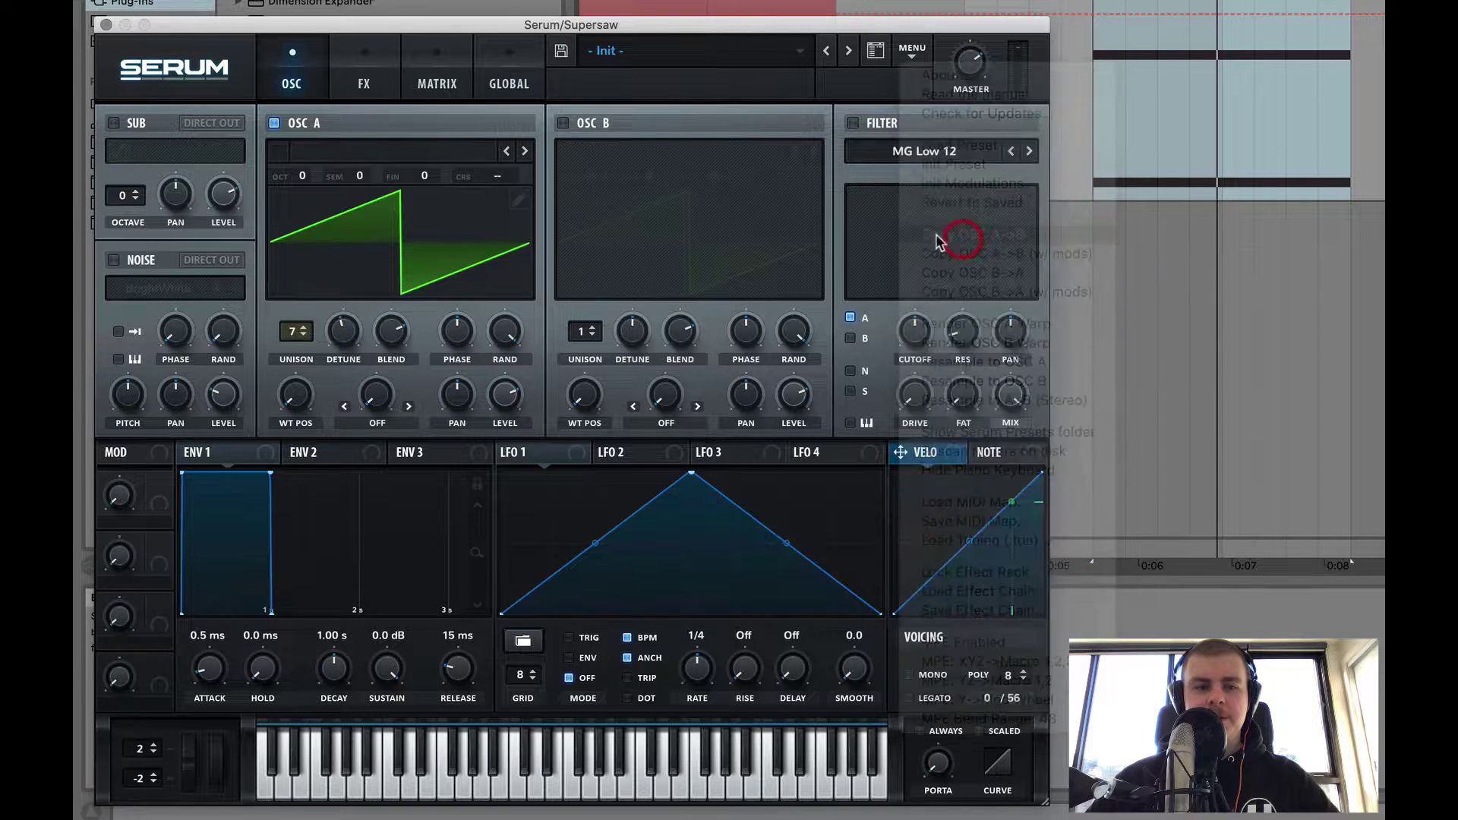
pyautogui.click(274, 123)
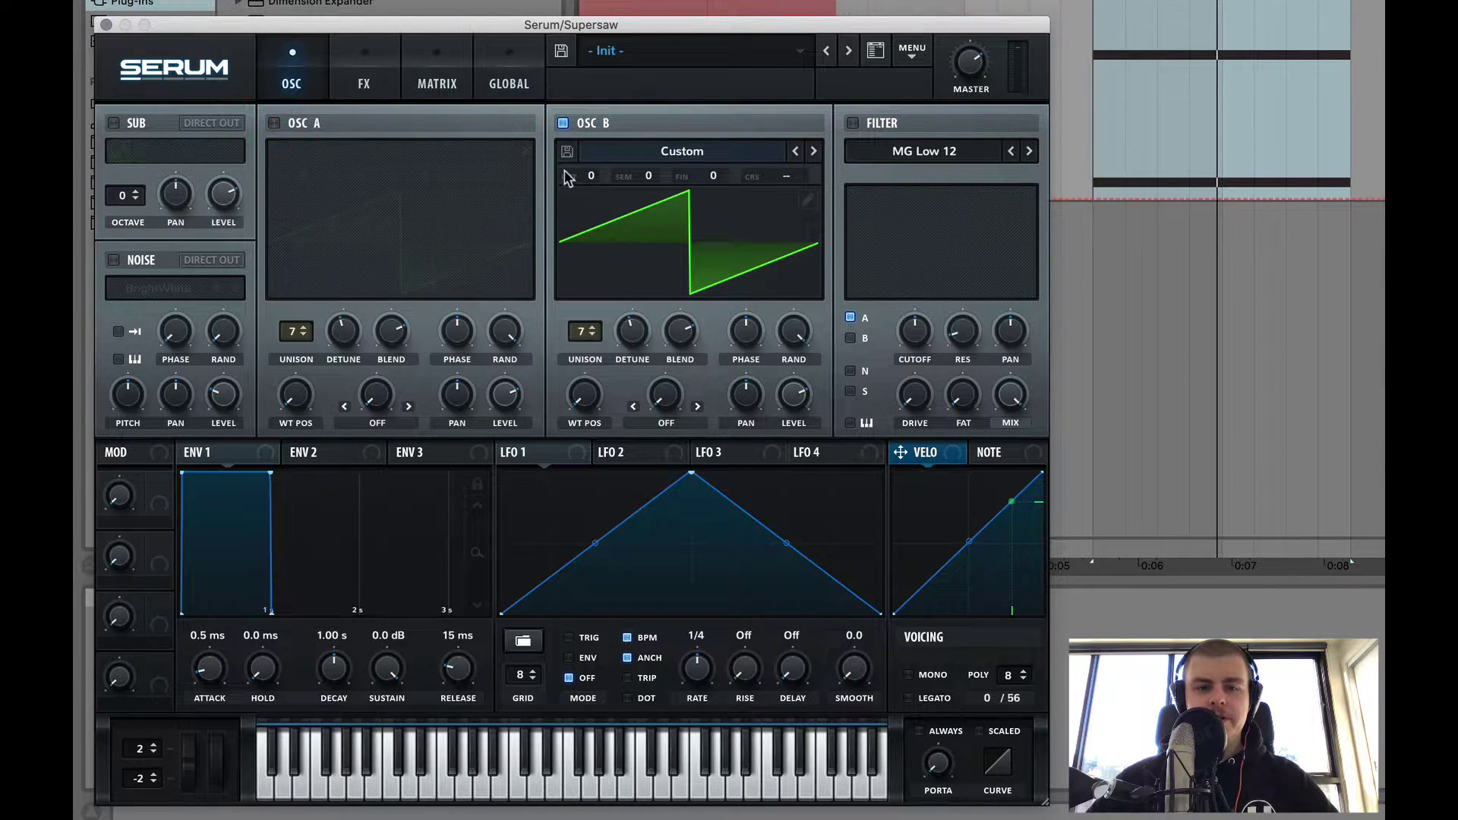
# - Load the analog wavetable Basic_McB into oscillator B, try its wavetable position, and compare it with Basic_Mdc
pyautogui.click(721, 161)
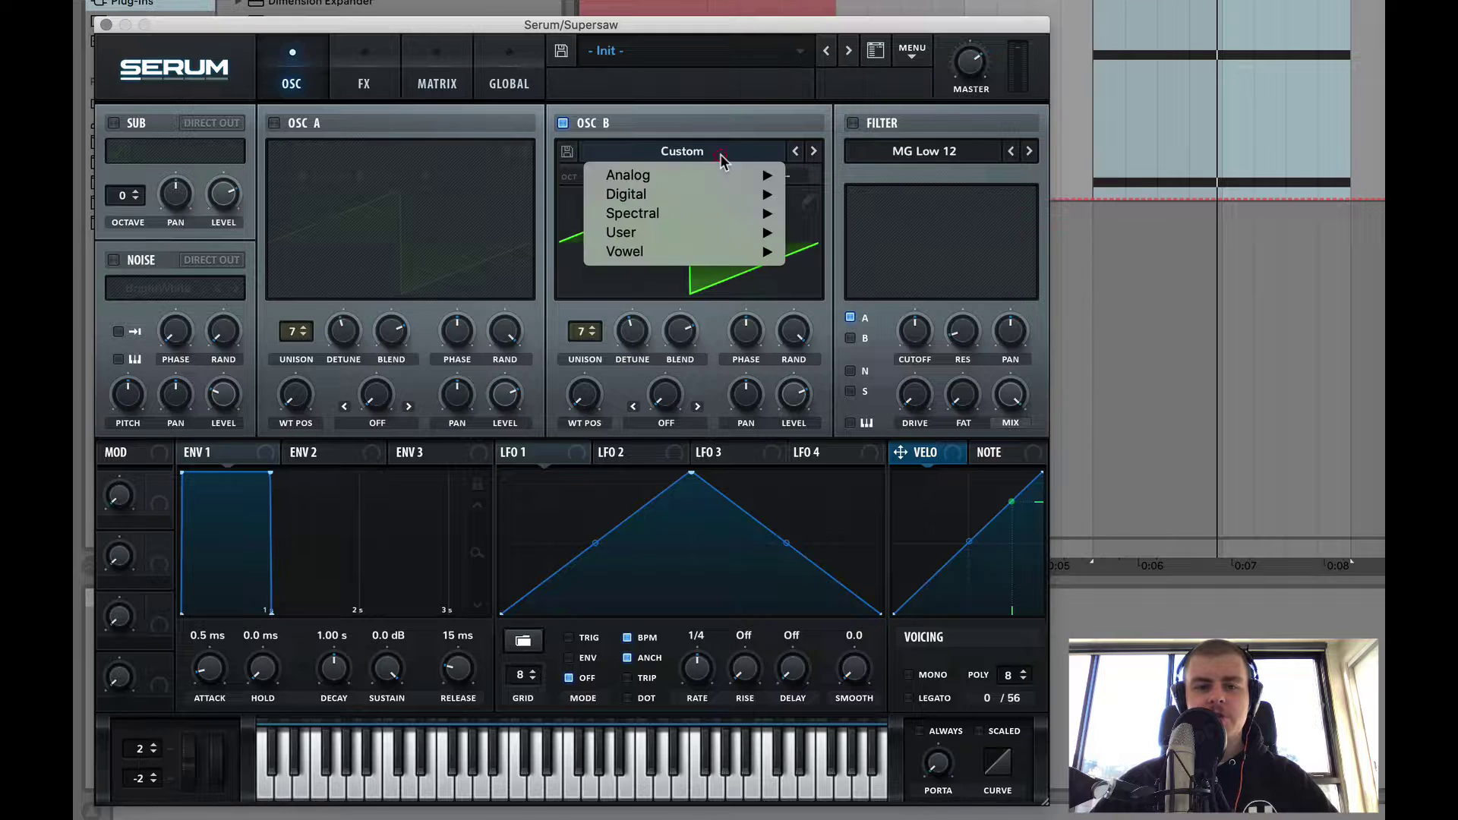
pyautogui.moveTo(716, 176)
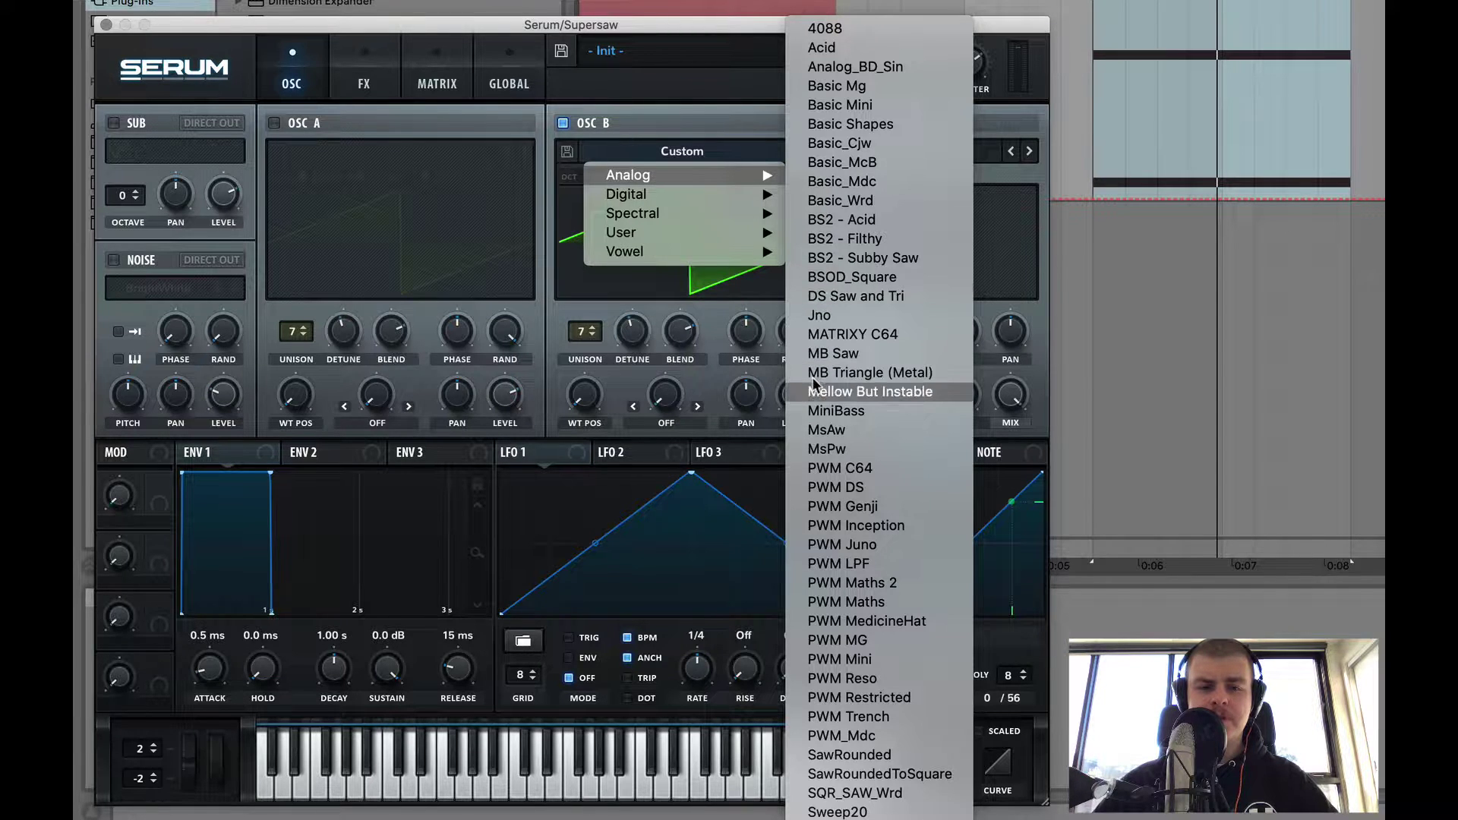
pyautogui.click(884, 158)
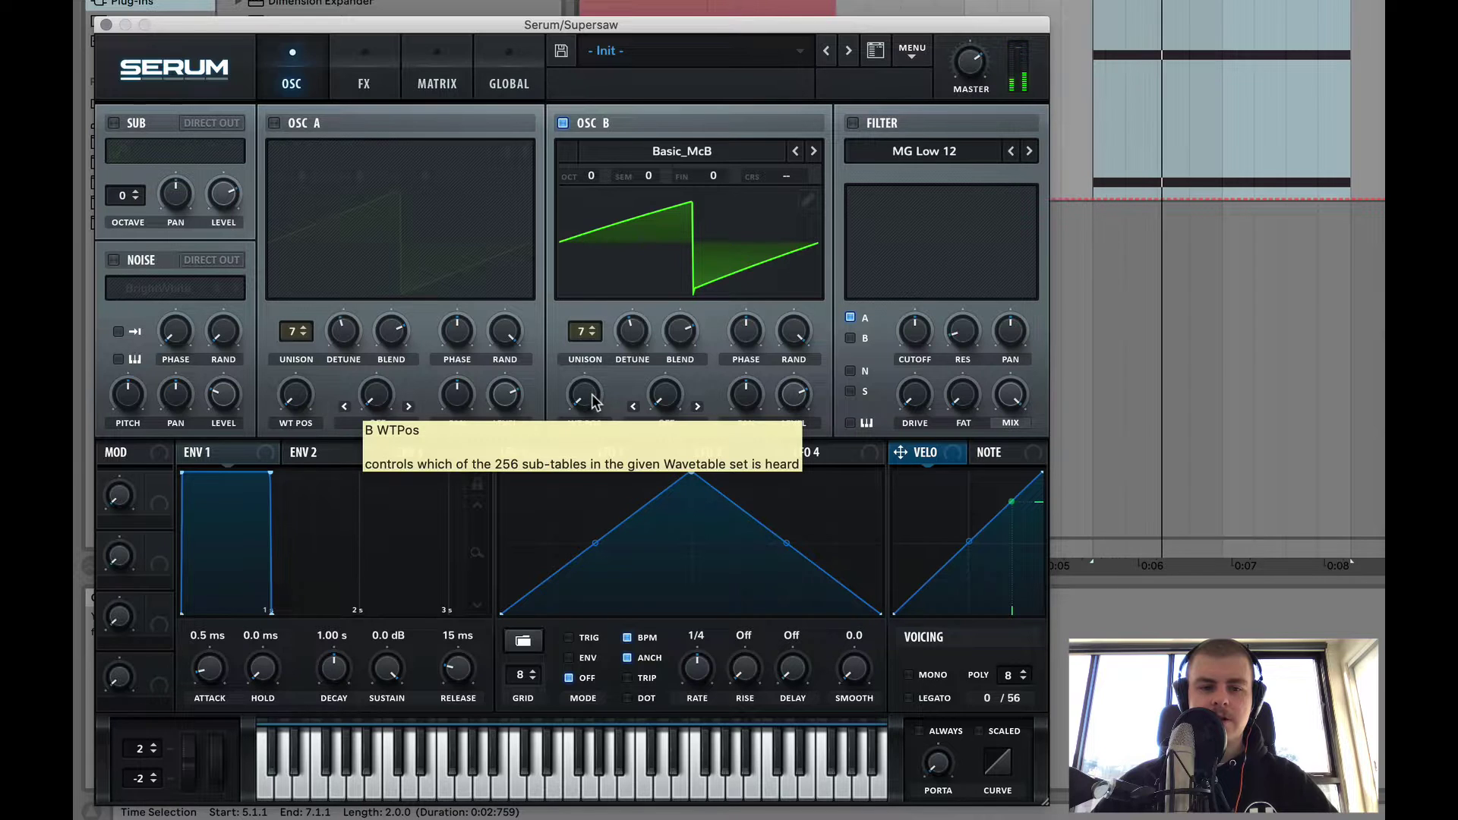
pyautogui.moveTo(597, 400)
pyautogui.mouseDown()
pyautogui.moveTo(597, 356)
pyautogui.moveTo(597, 400)
pyautogui.moveTo(581, 357)
pyautogui.moveTo(582, 414)
pyautogui.mouseUp()
pyautogui.click(813, 151)
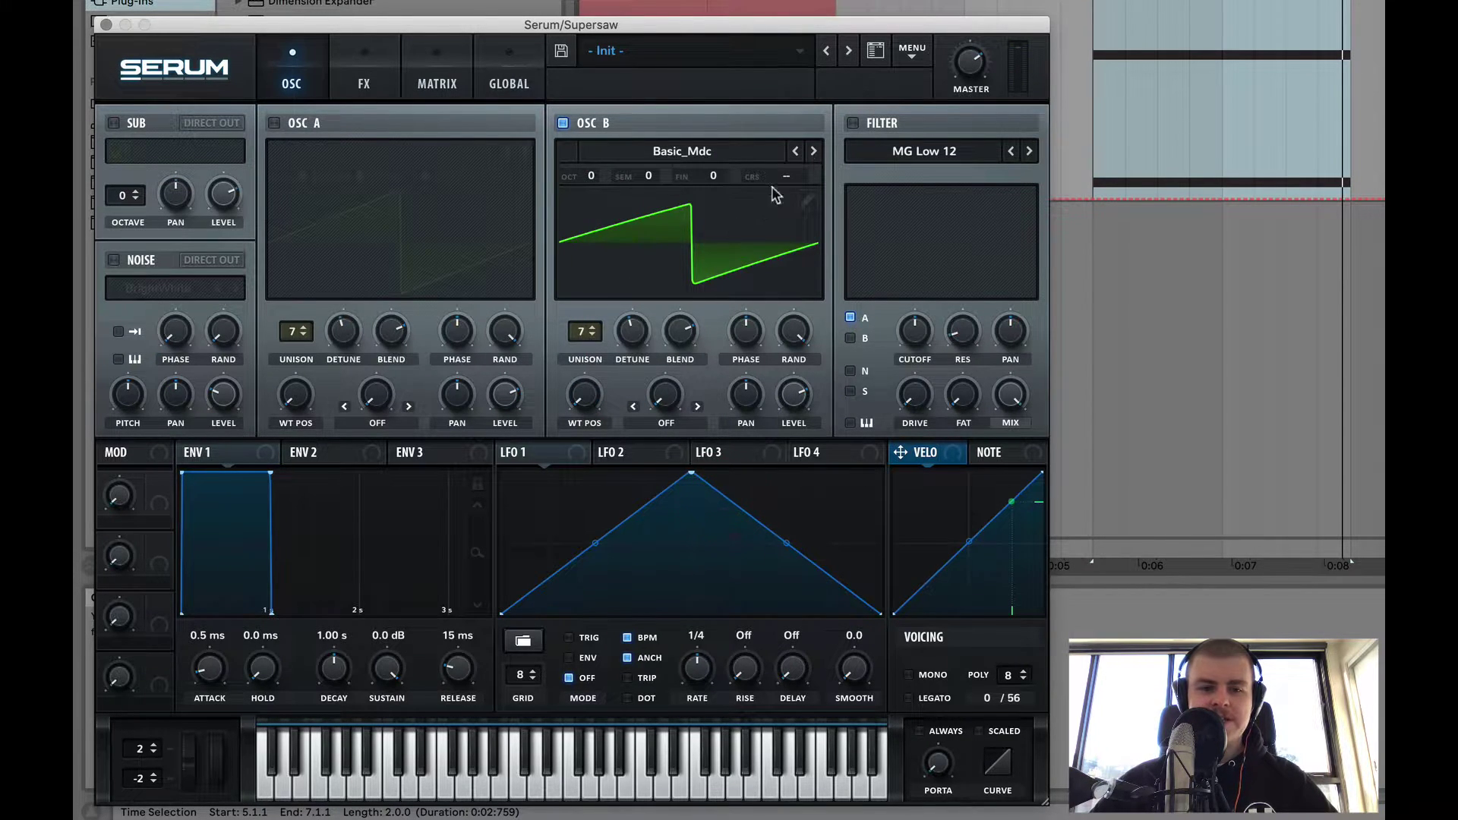
pyautogui.click(795, 151)
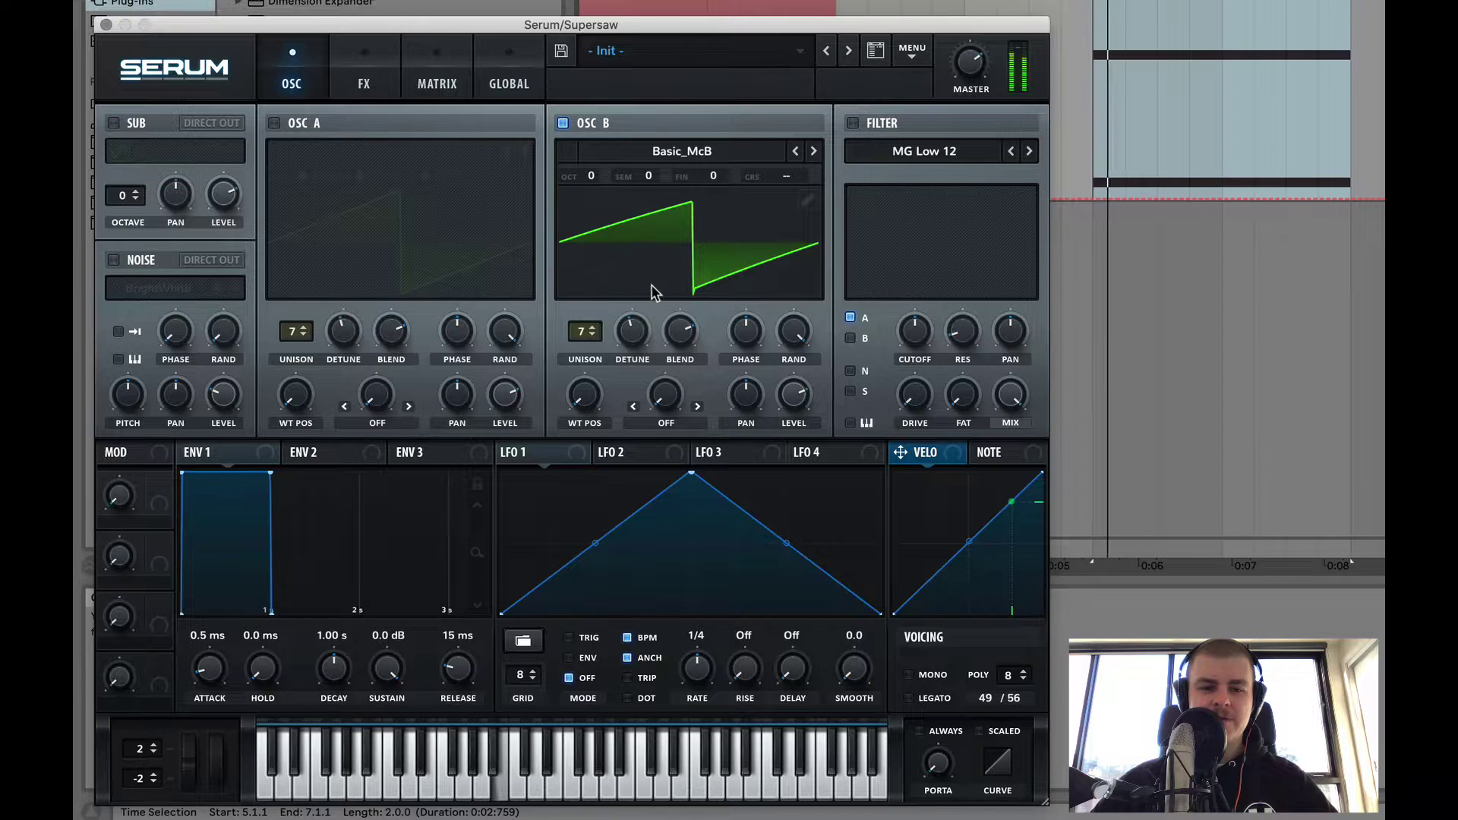
# - Compare the two oscillators by ear, enabling one at a time and finishing with only oscillator B on
pyautogui.click(563, 122)
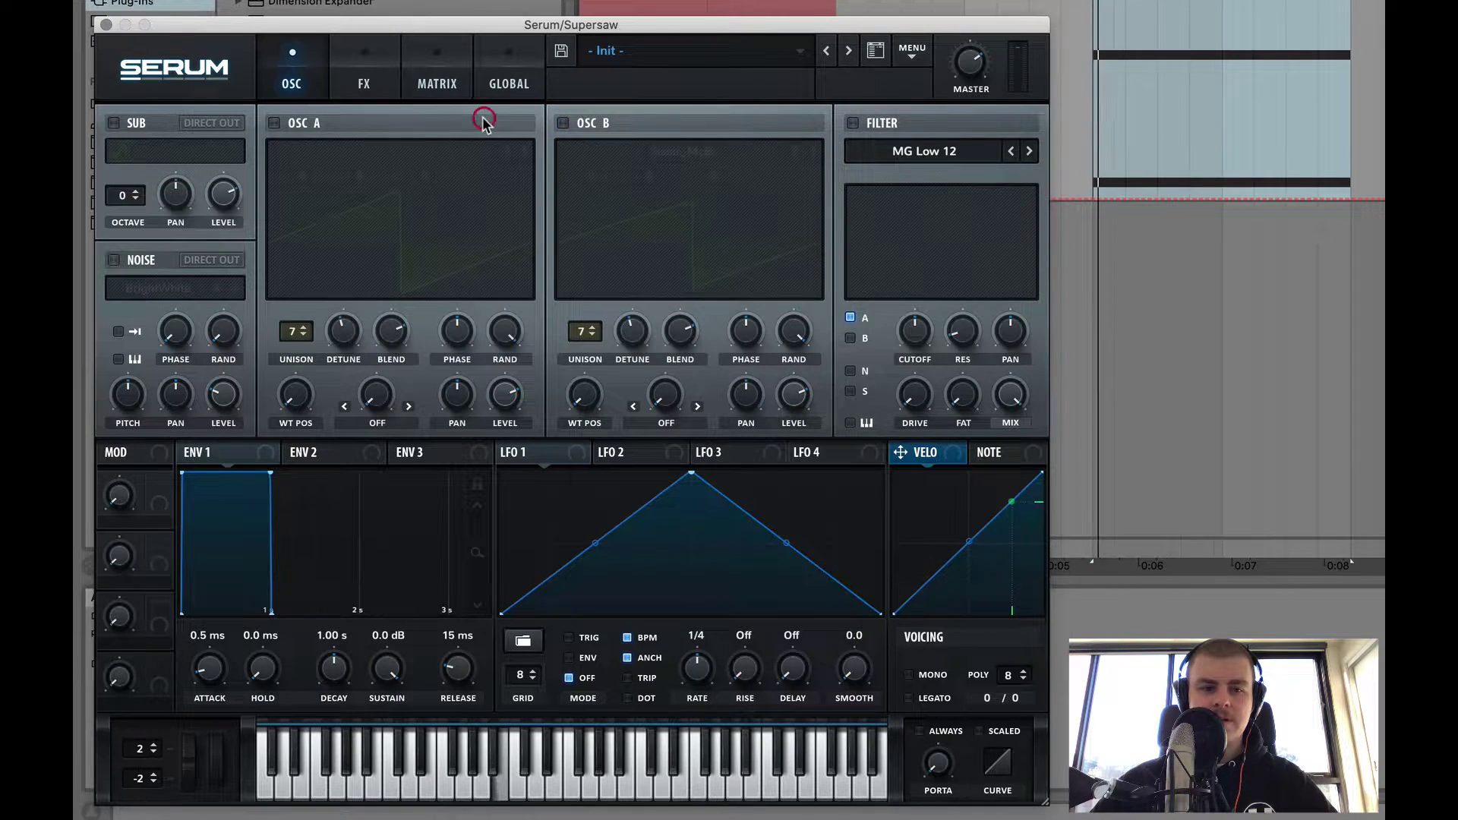
pyautogui.click(274, 123)
pyautogui.click(275, 123)
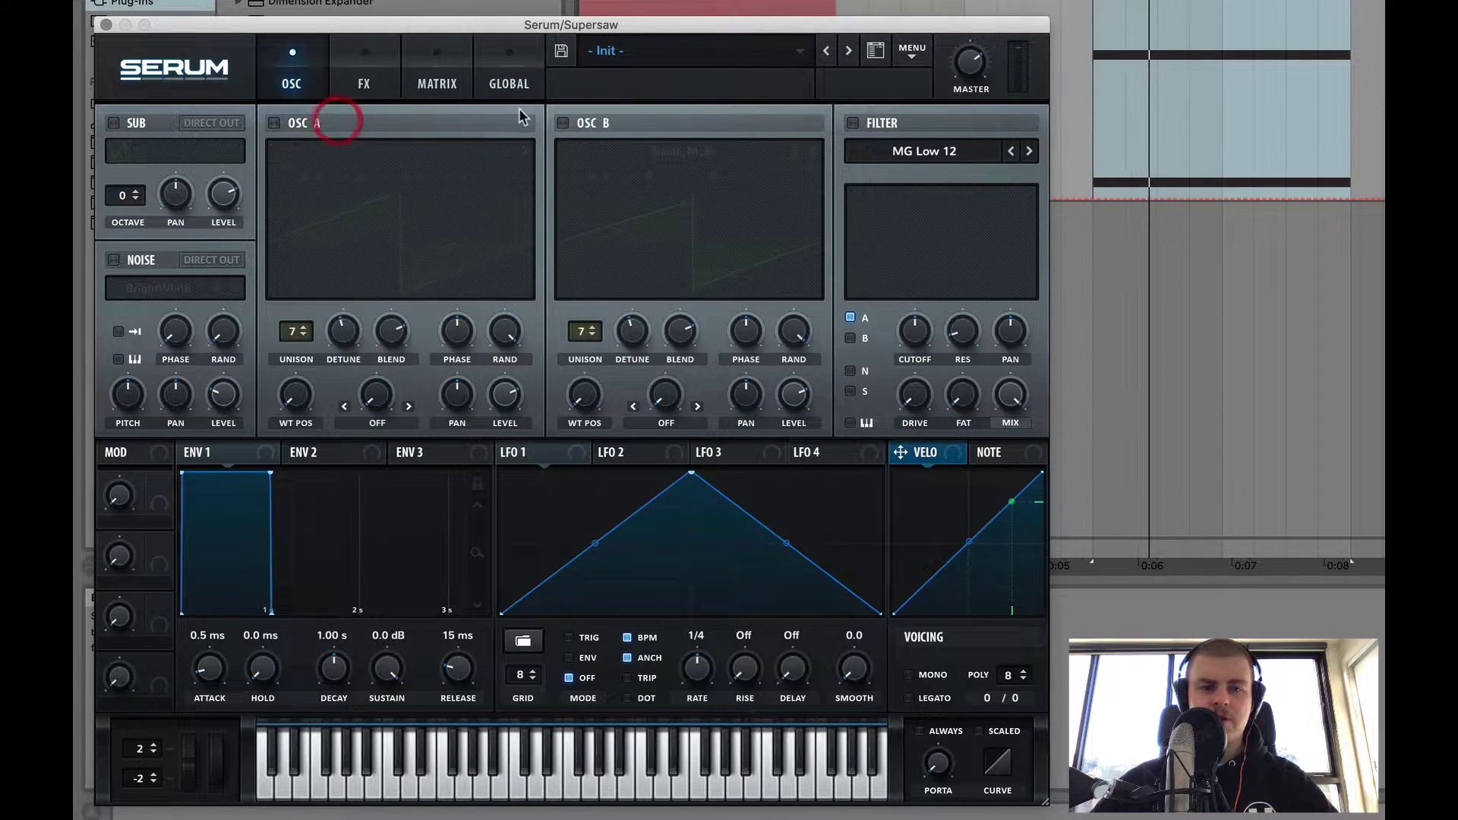
pyautogui.click(562, 123)
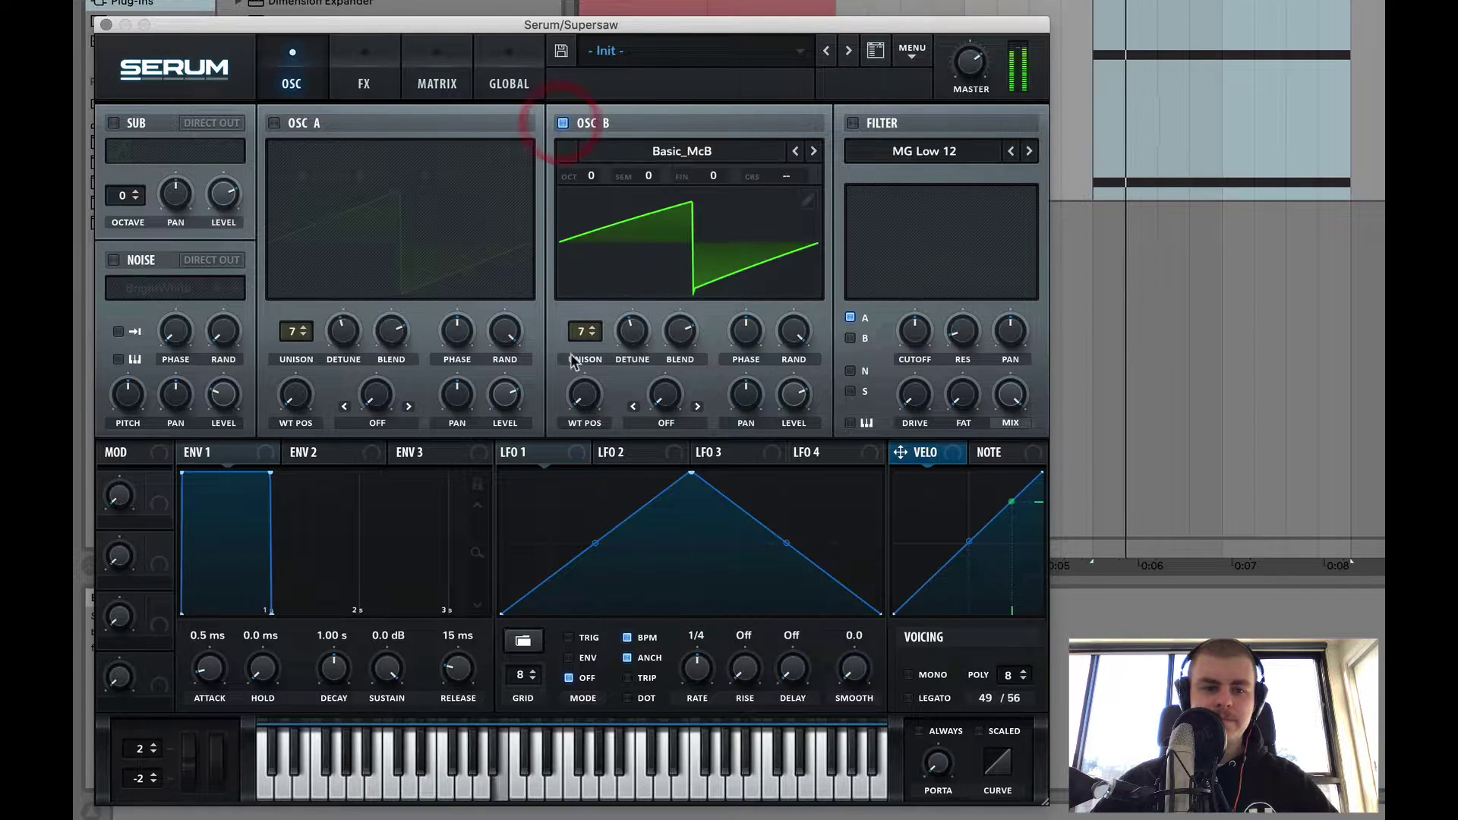
# - Switch oscillator B's wavetable to Basic Mini and on to Basic Mg, sweeping the wavetable position of each
pyautogui.click(796, 151)
pyautogui.click(796, 151)
pyautogui.moveTo(583, 403); pyautogui.dragTo(583, 369)
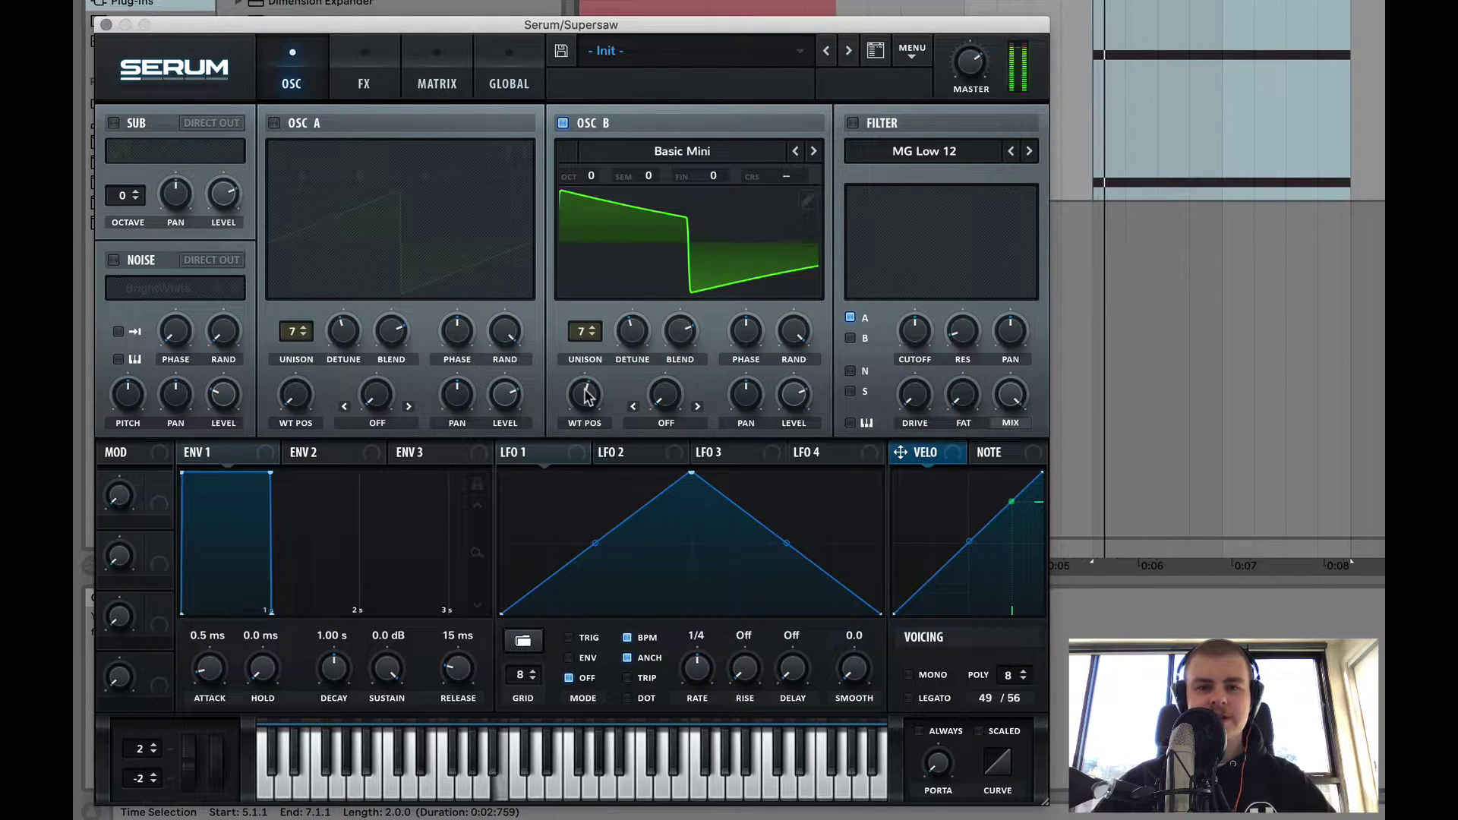
pyautogui.click(796, 152)
pyautogui.moveTo(586, 391)
pyautogui.moveTo(586, 391); pyautogui.dragTo(586, 456)
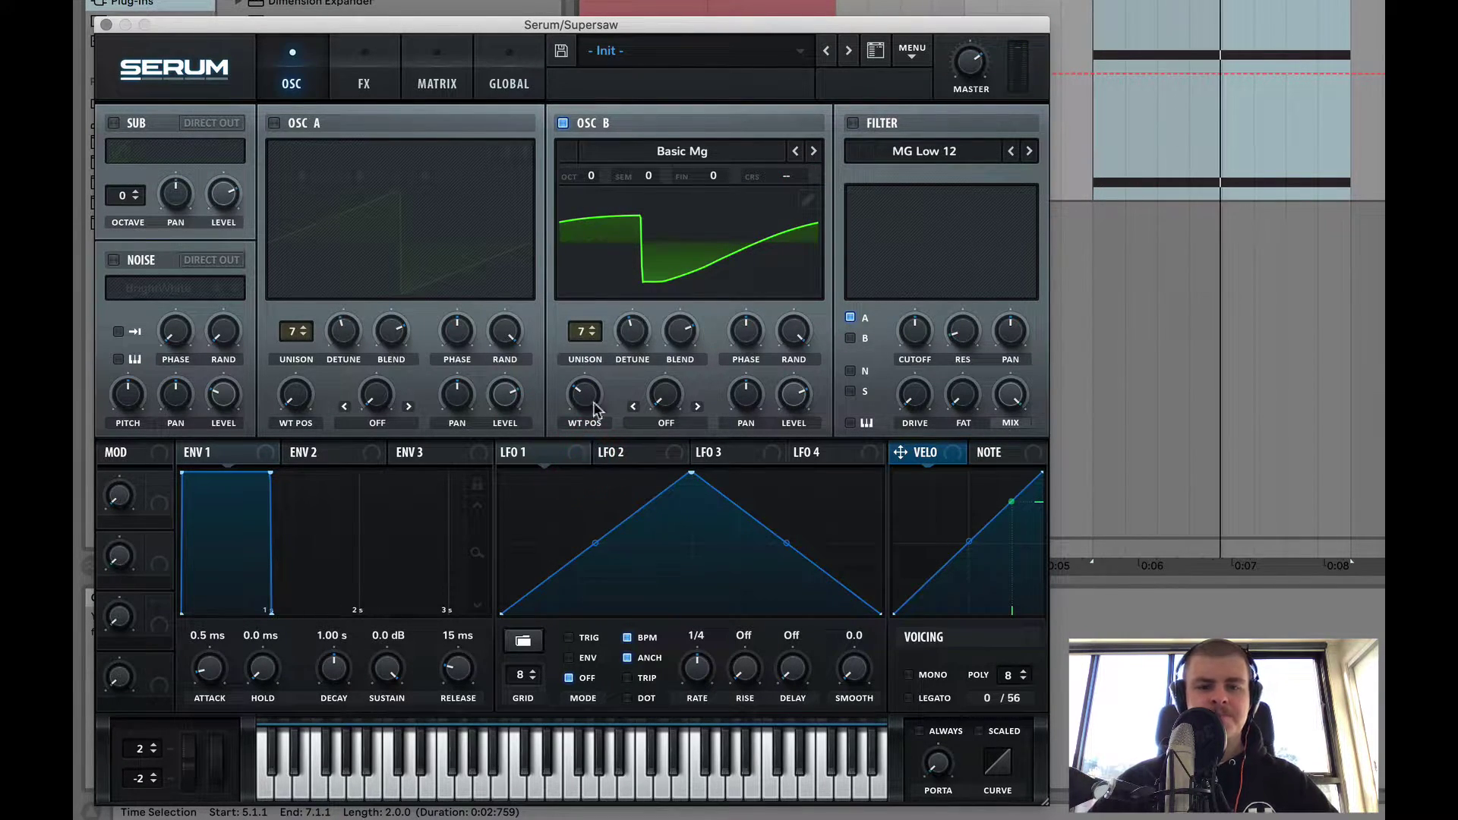
# - Turn oscillator B off and oscillator A back on
pyautogui.click(578, 124)
pyautogui.click(279, 123)
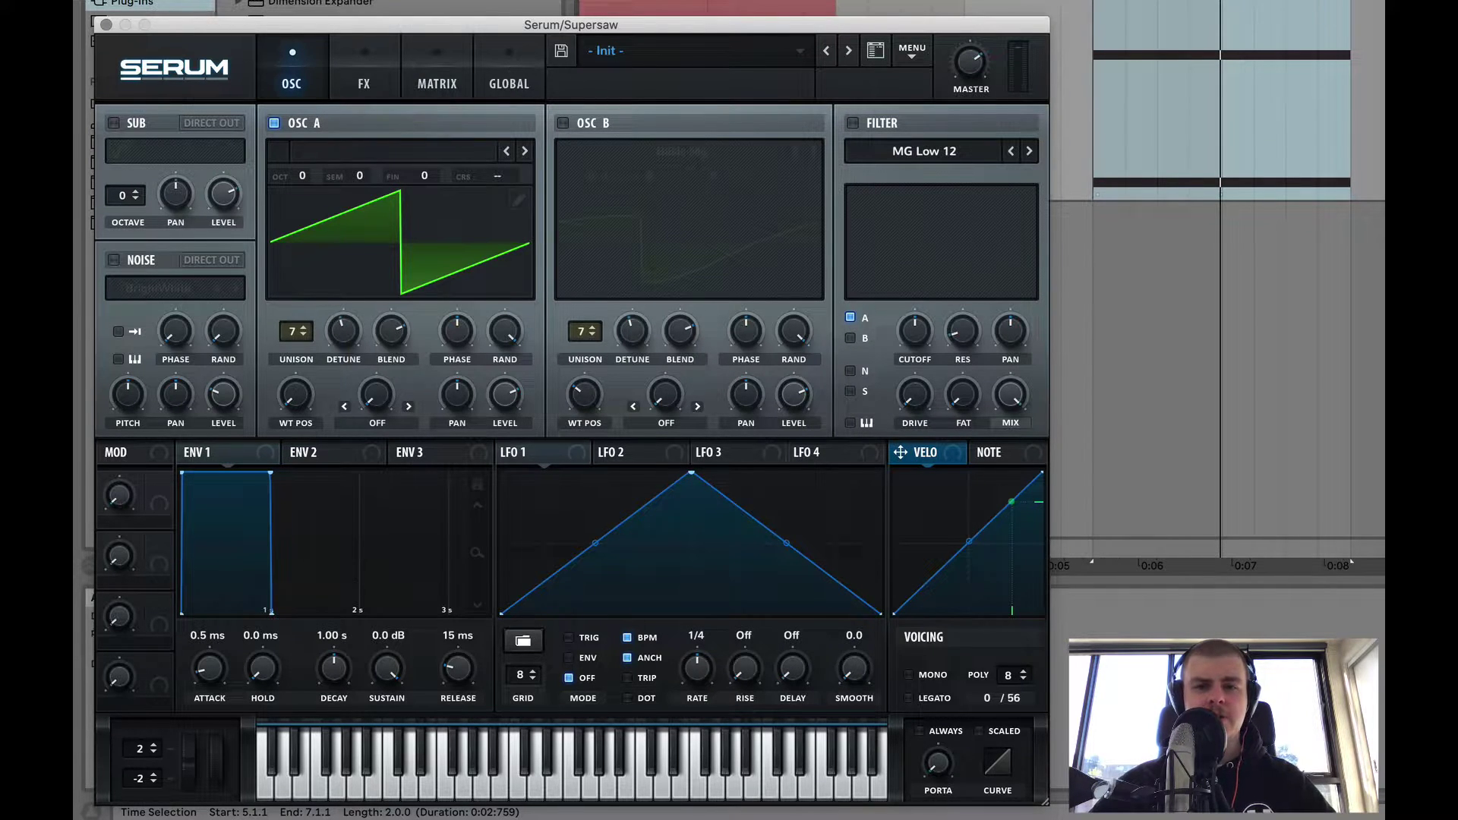
# - Reduce oscillator A's unison width in the global settings to hear the narrower stereo spread, and reset it to 100
pyautogui.click(509, 82)
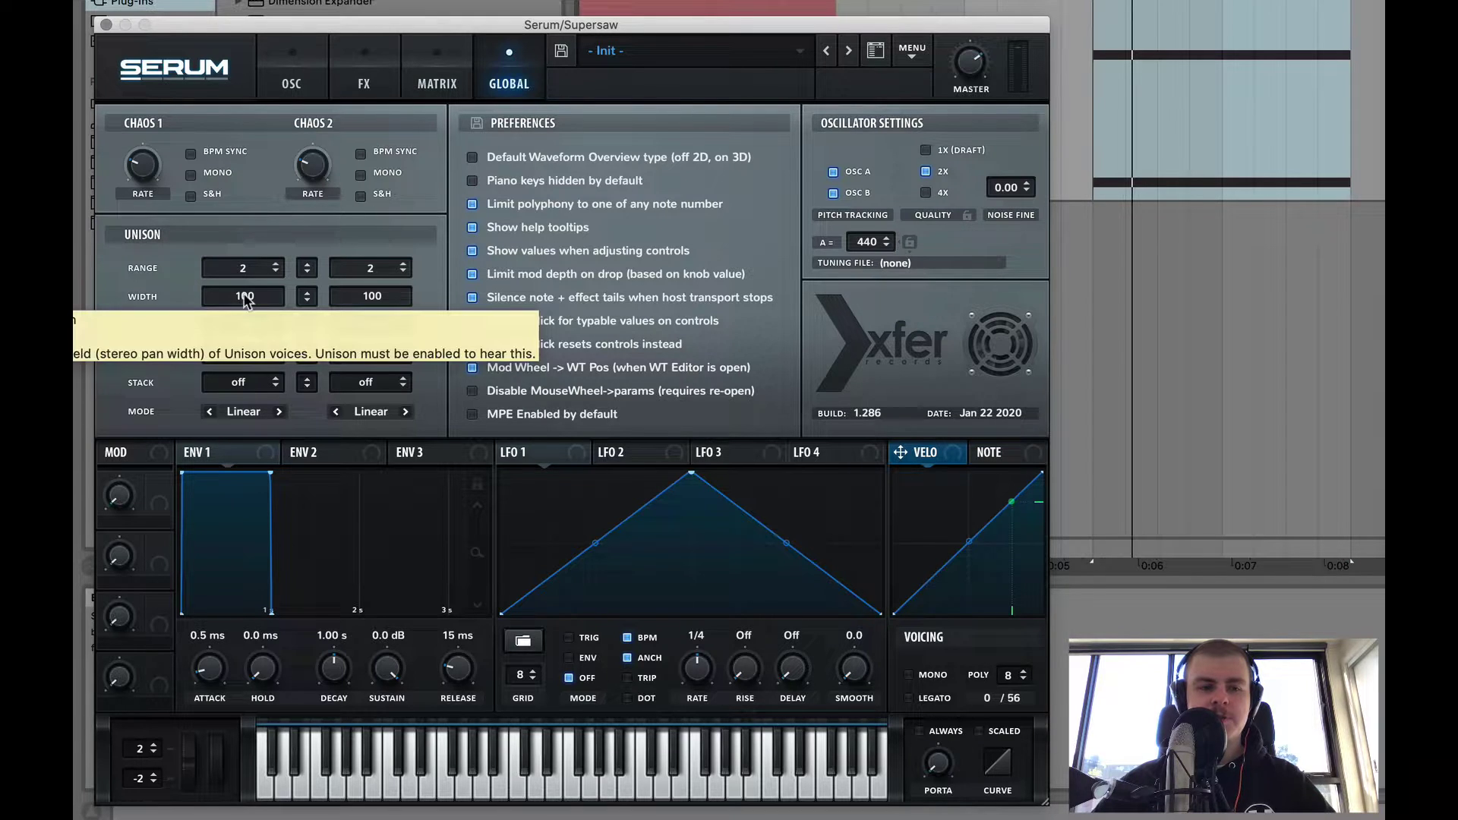
pyautogui.moveTo(245, 302); pyautogui.dragTo(251, 584)
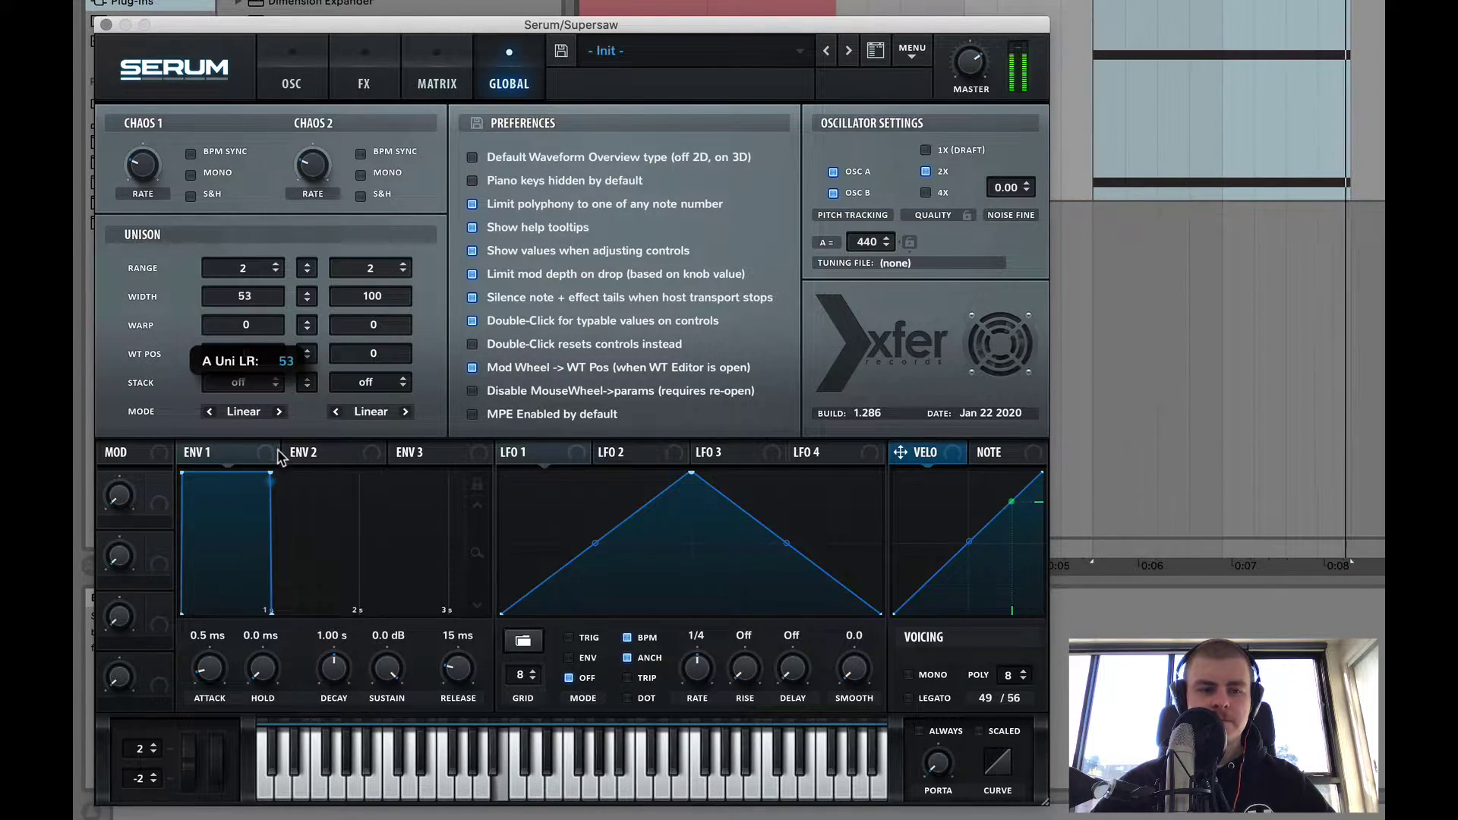
pyautogui.keyDown('super'); pyautogui.click(290, 293); pyautogui.keyUp('super')
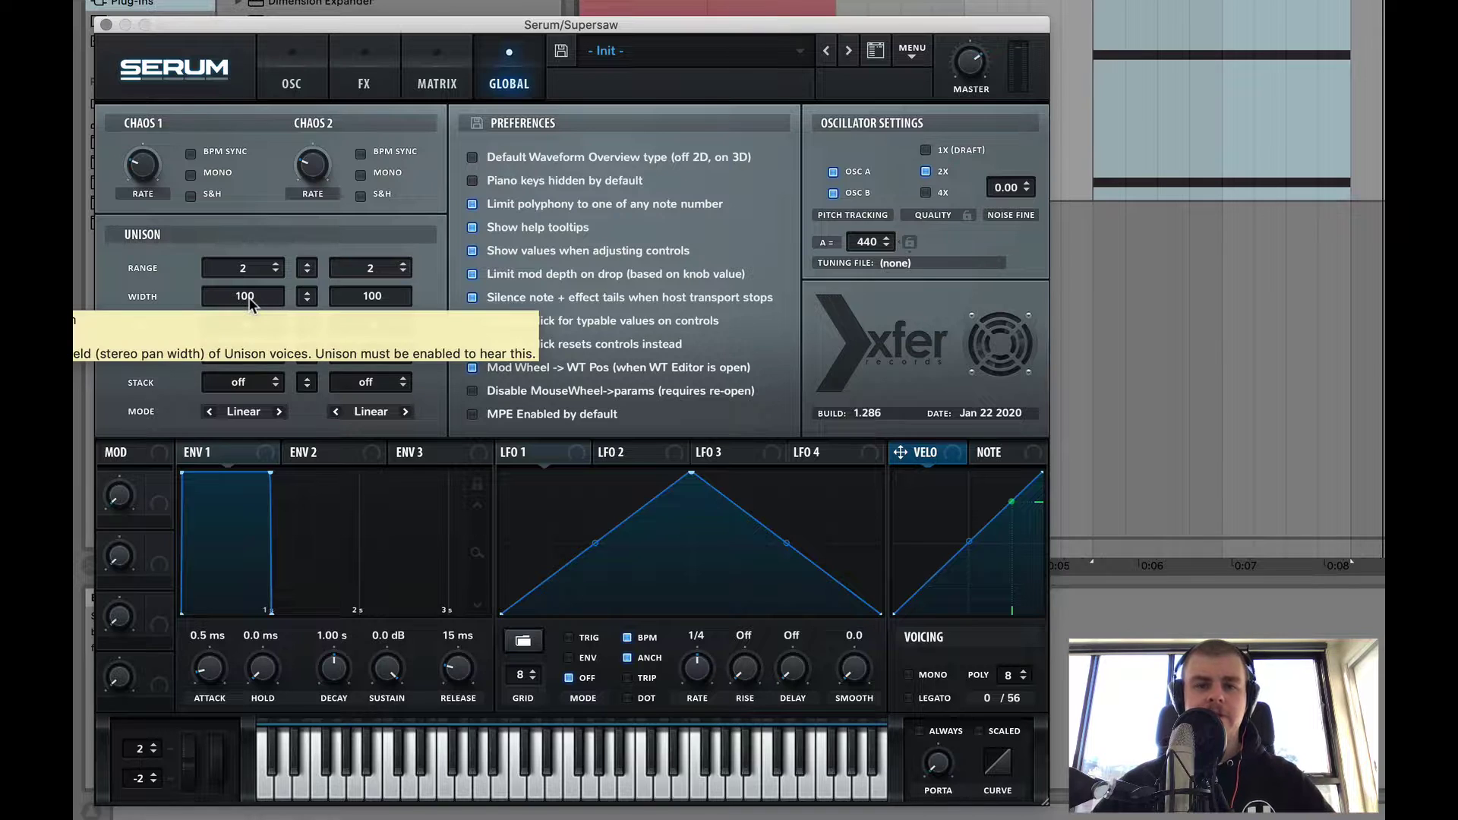
# - Play the chord while reviewing the unison detune mode in the global settings
pyautogui.click(293, 84)
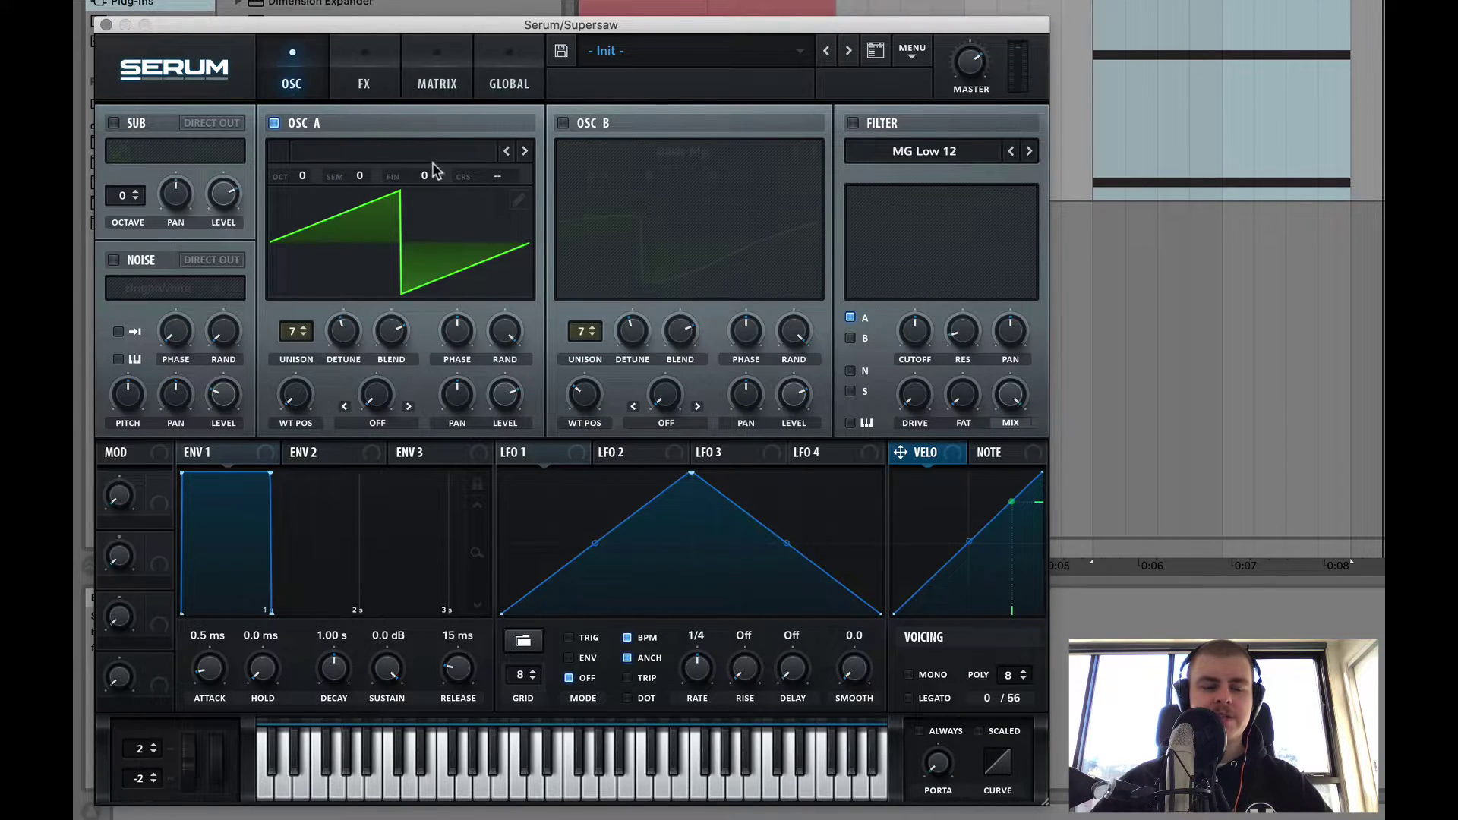
pyautogui.click(508, 82)
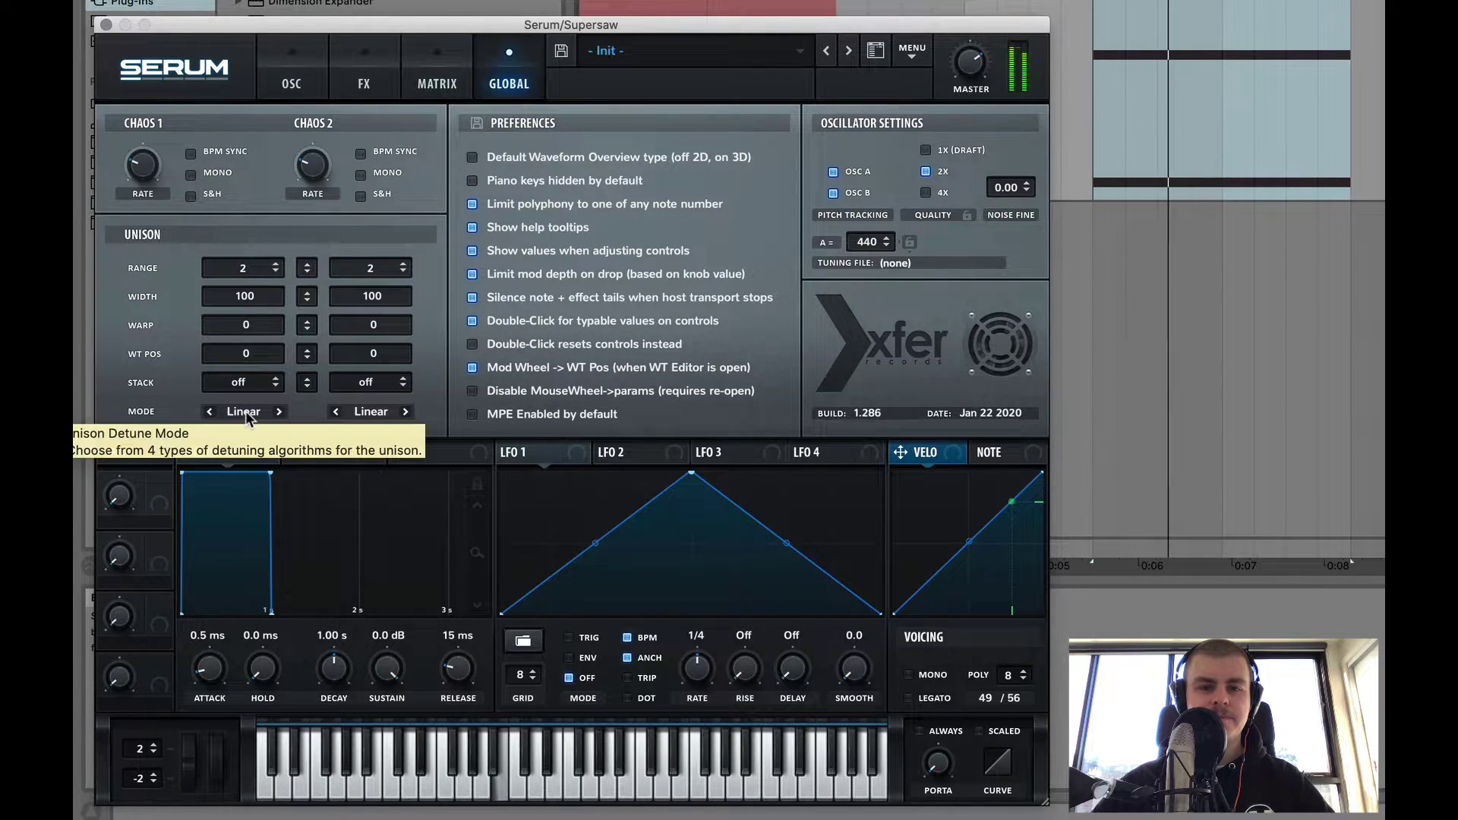
pyautogui.press('space')
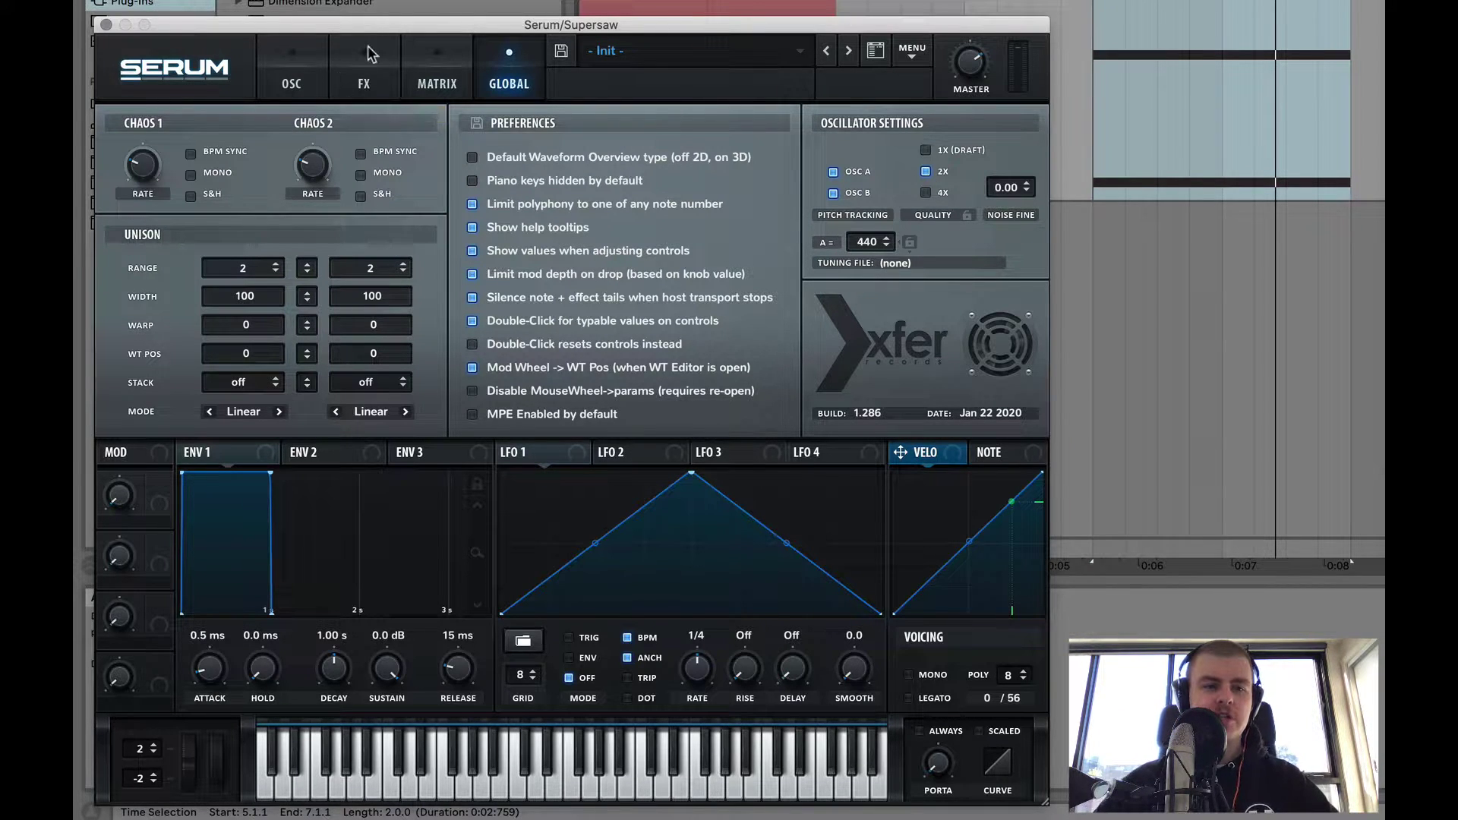
# - Examine the available effects in the effects rack, going back and forth with the oscillator settings
pyautogui.click(370, 53)
pyautogui.click(293, 56)
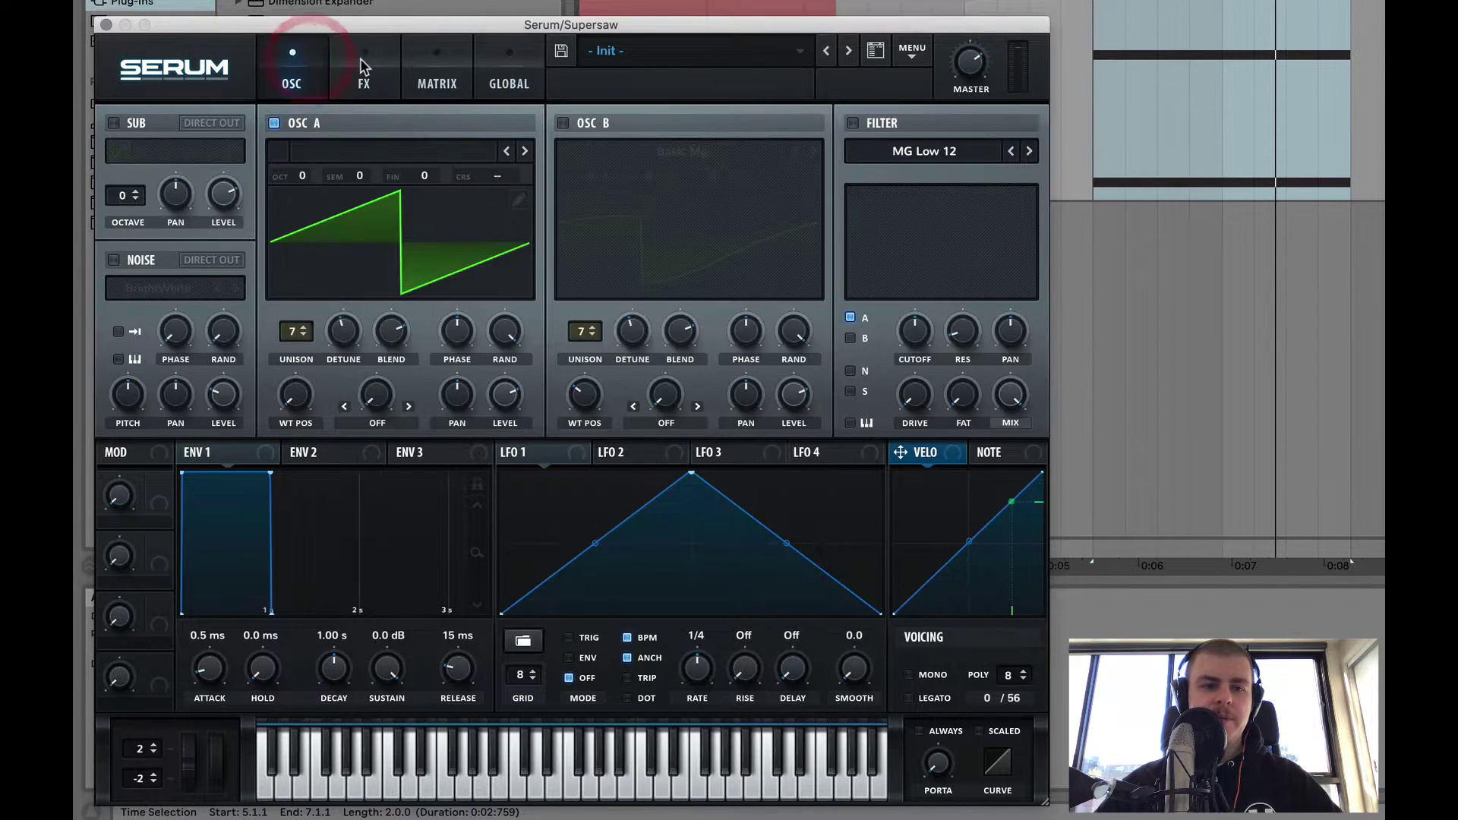
pyautogui.click(361, 57)
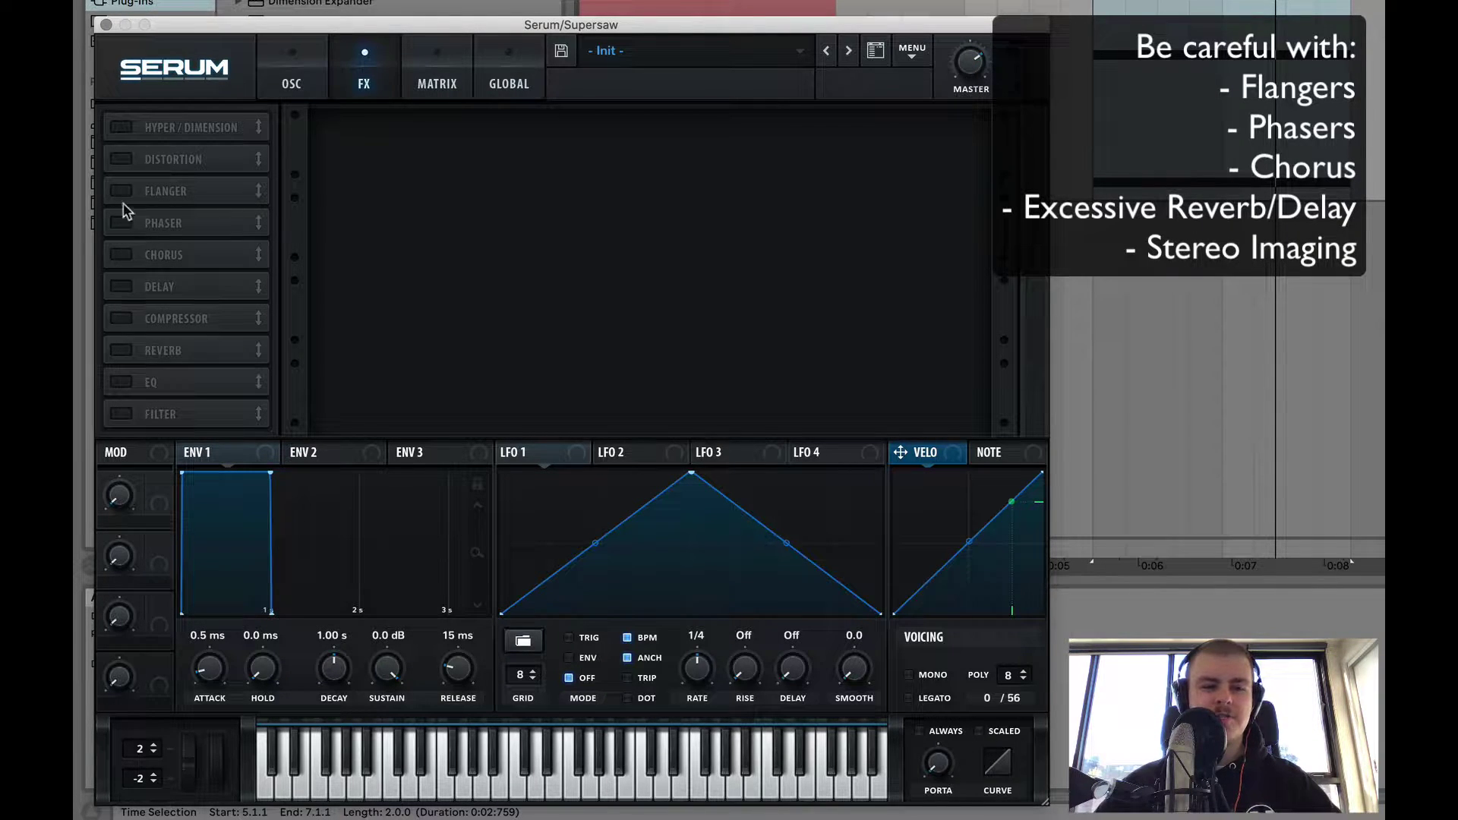
pyautogui.click(308, 71)
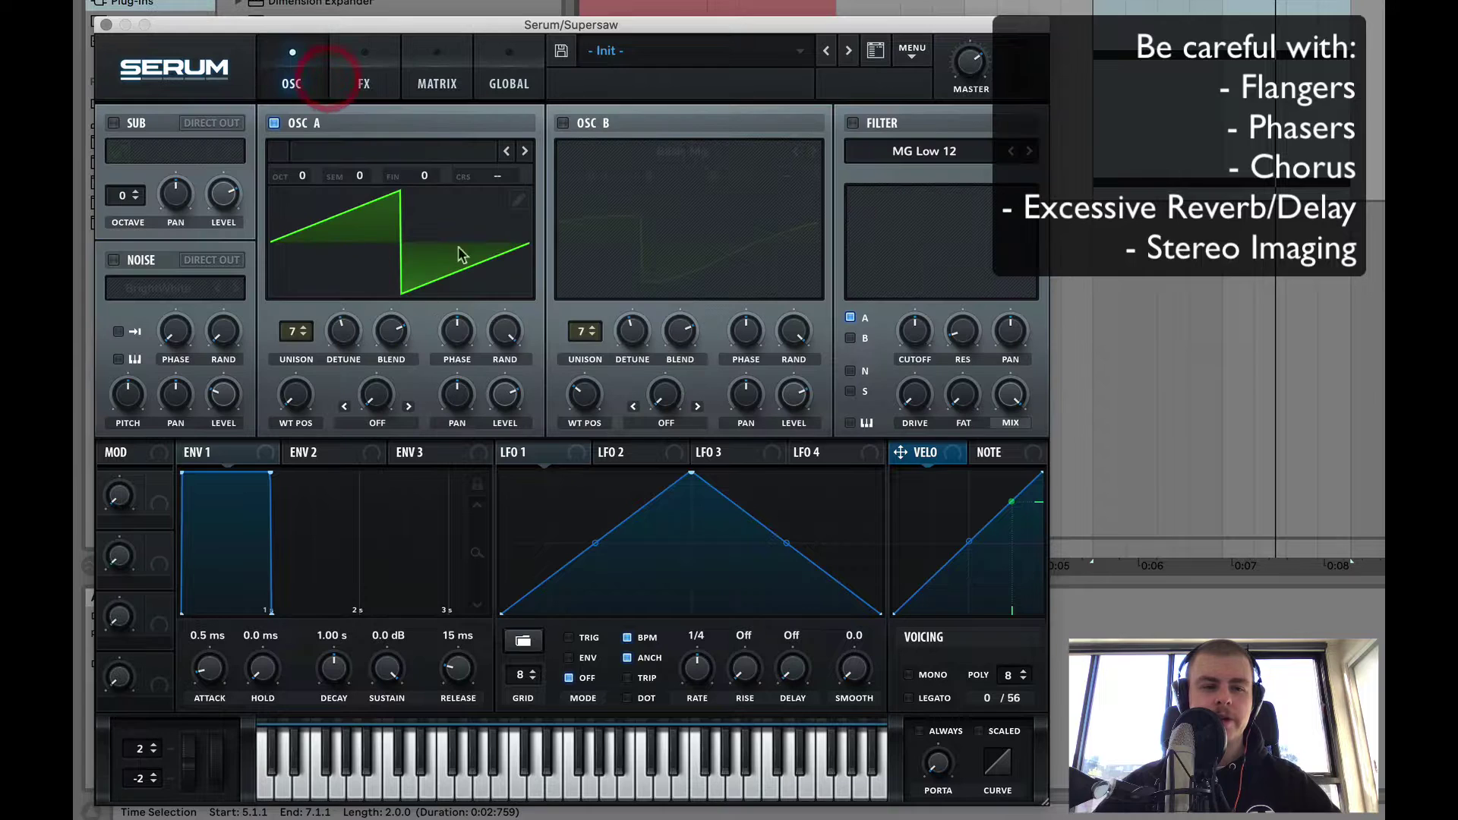
pyautogui.click(356, 53)
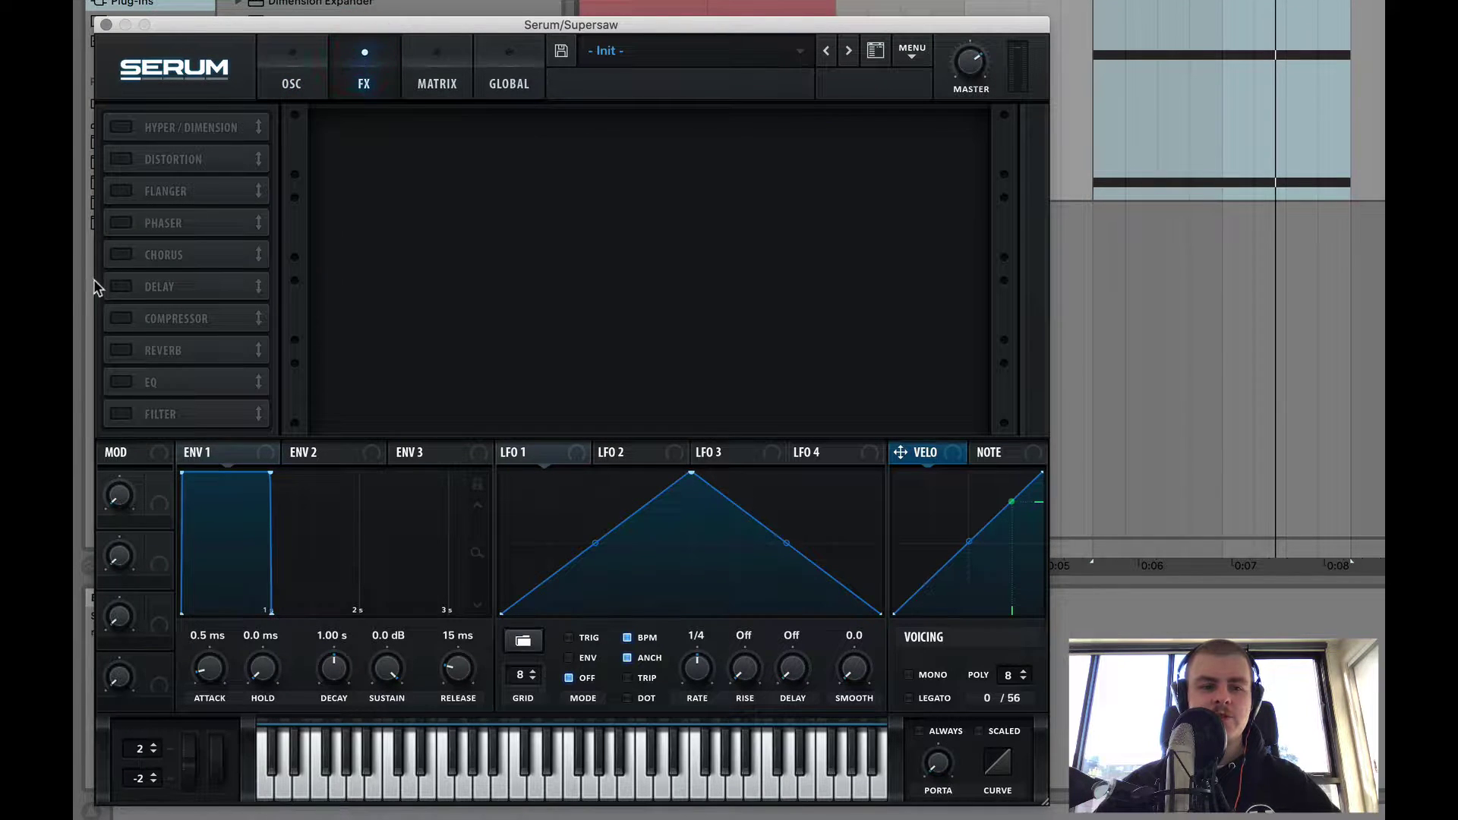
pyautogui.click(303, 76)
pyautogui.click(355, 76)
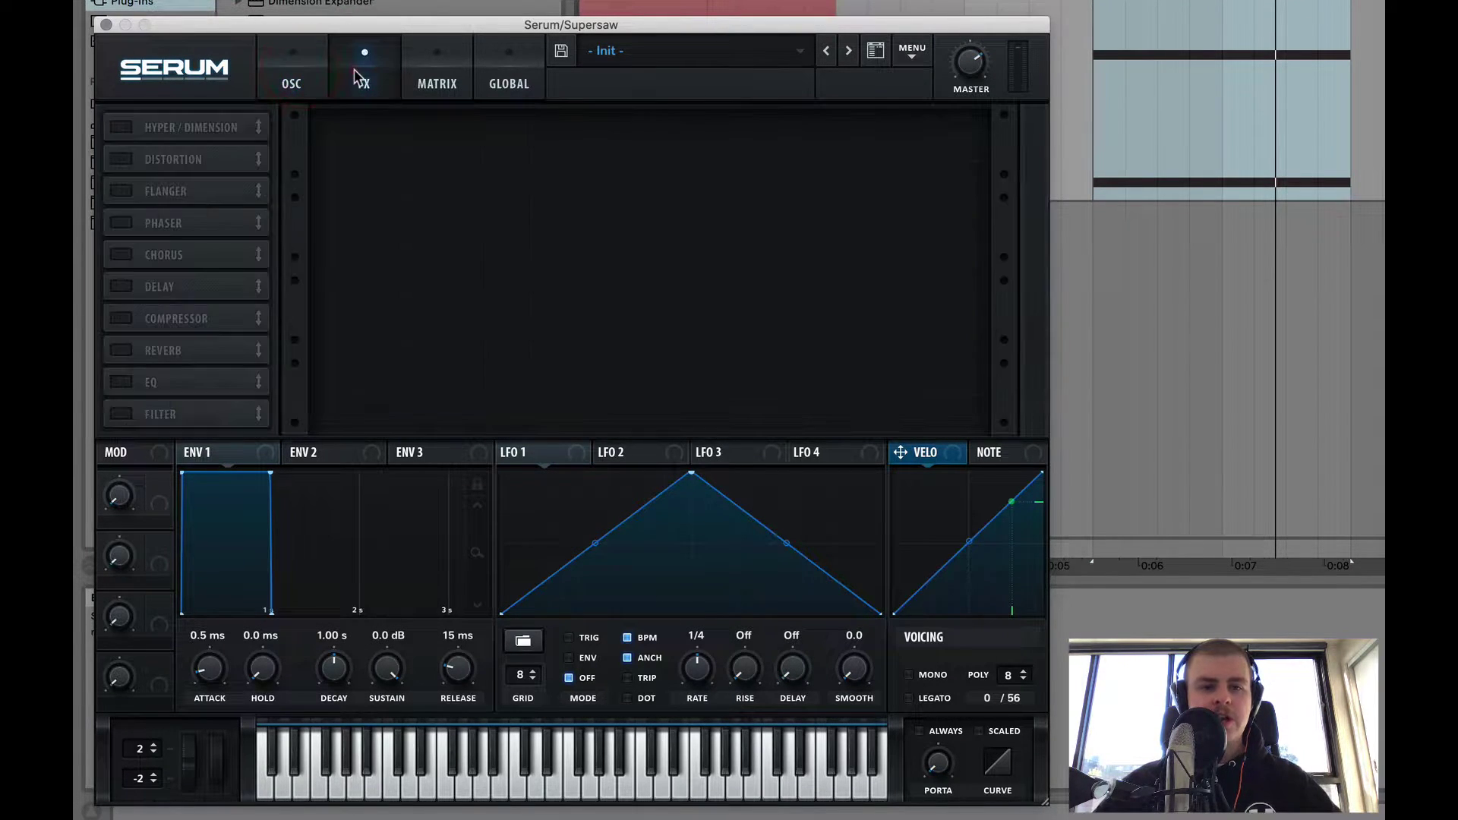
pyautogui.click(314, 84)
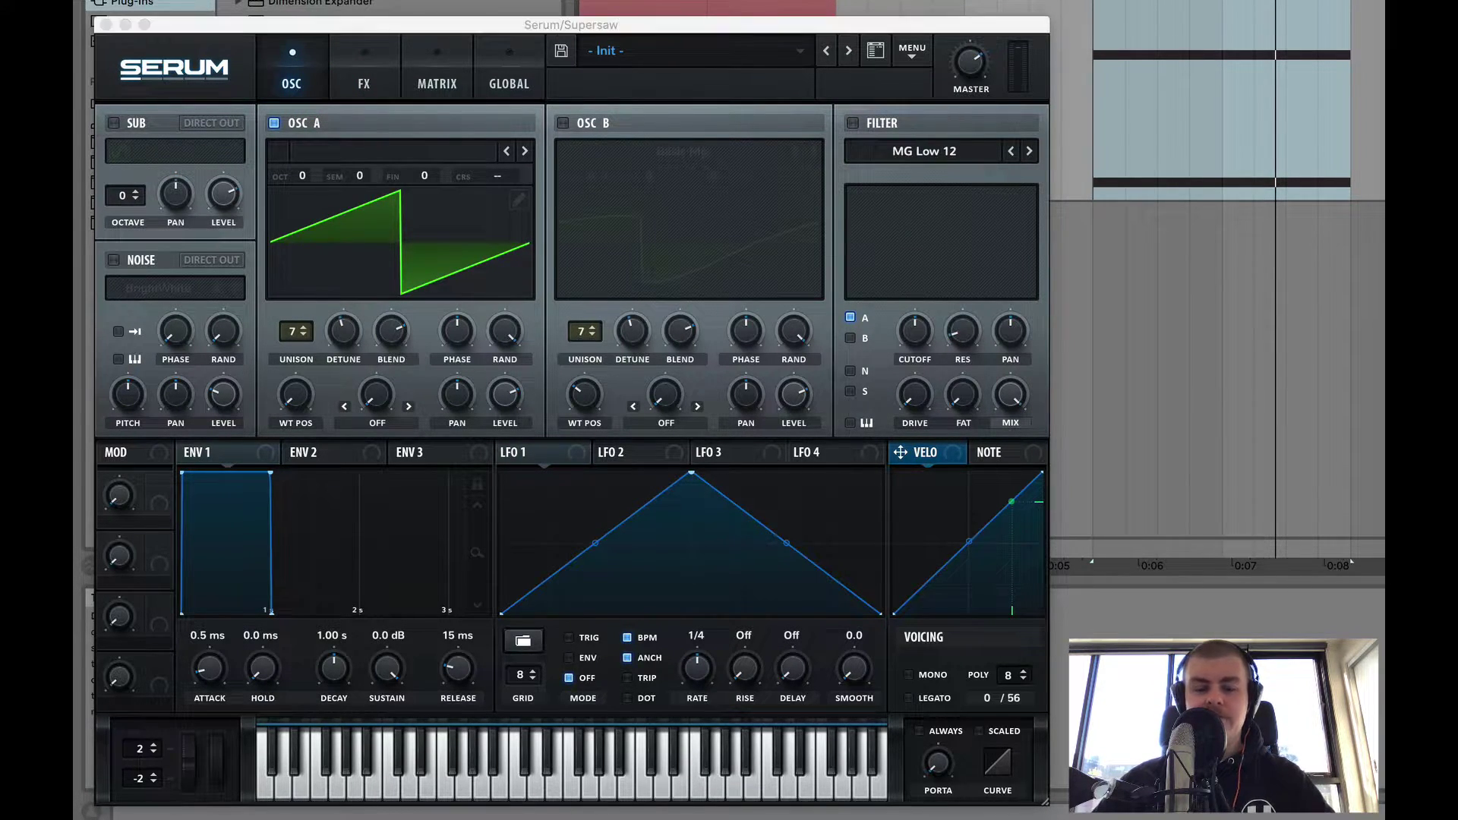
# - Duplicate the Supersaw track and close both open Serum windows
pyautogui.press('super+d')
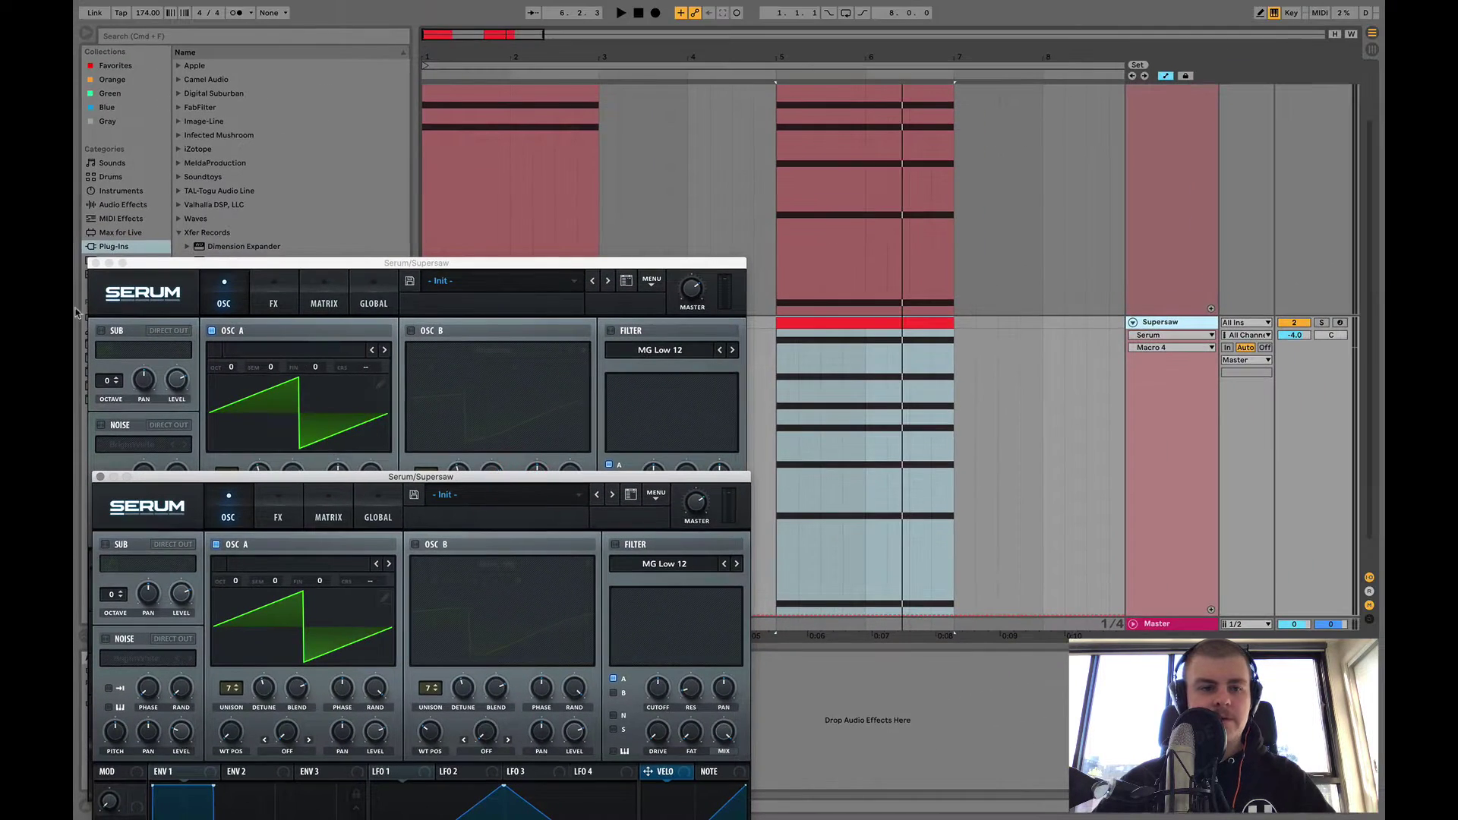
pyautogui.click(95, 263)
pyautogui.click(100, 477)
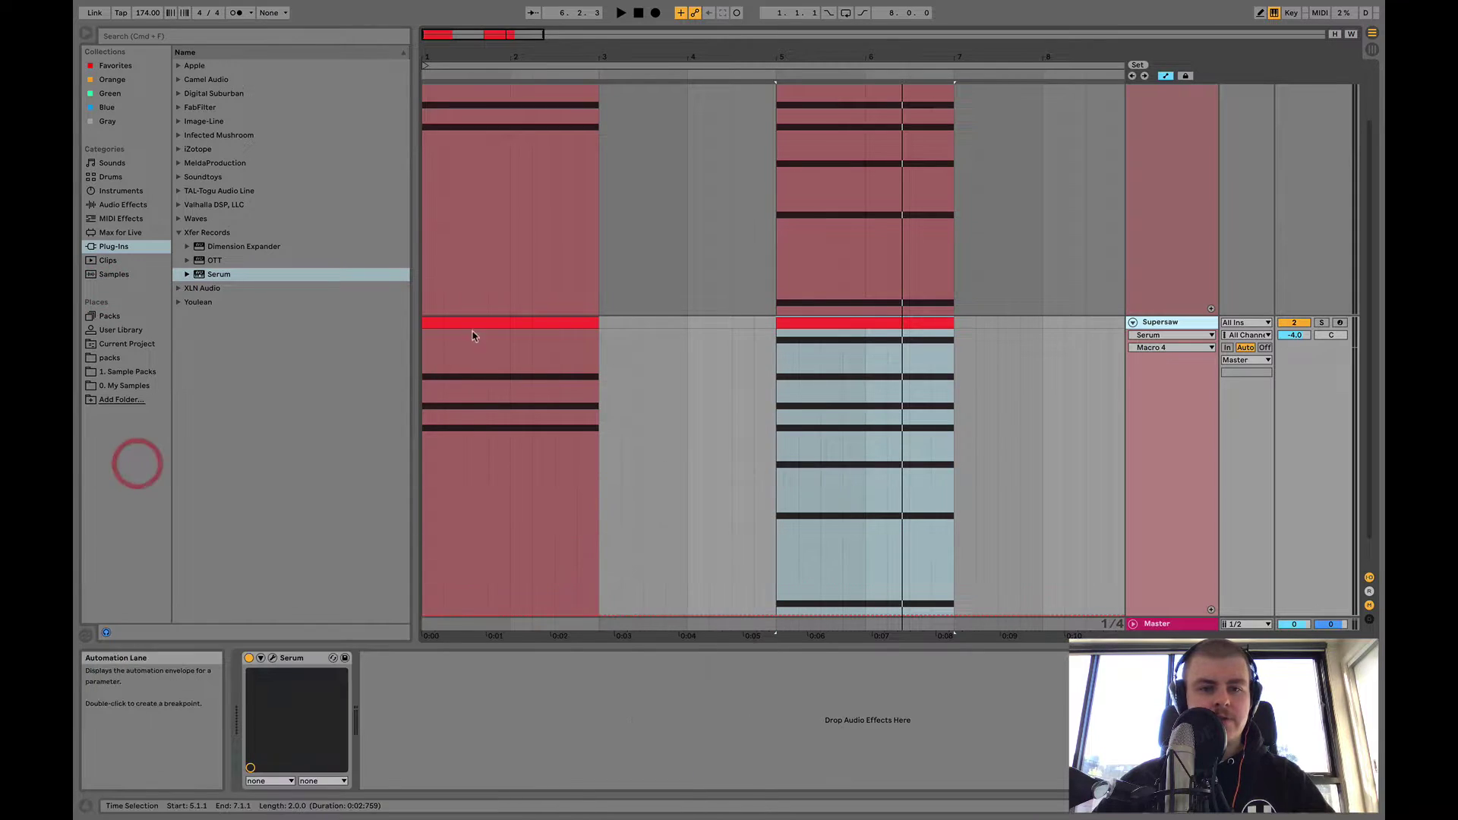
# - Delete the clips spanning bars 1 to 3 from both Supersaw tracks
pyautogui.click(477, 325)
pyautogui.press('Delete')
pyautogui.scroll(2, 534, 293)
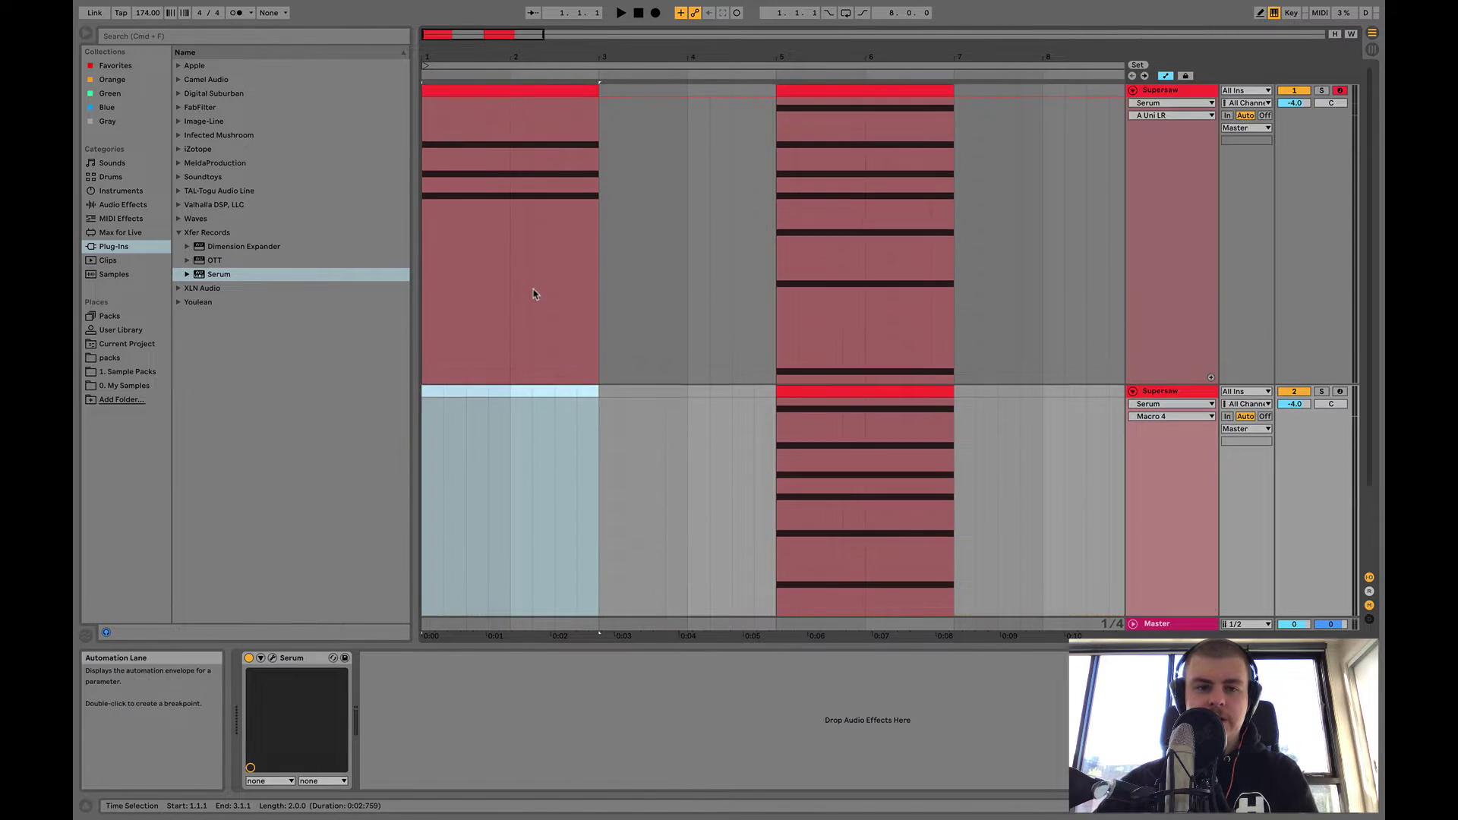
pyautogui.click(560, 89)
pyautogui.press('Delete')
# - Remove the four lowest notes from the duplicate track's clip, keeping only the upper notes from B2 to G#3
pyautogui.click(835, 387)
pyautogui.doubleClick(835, 387)
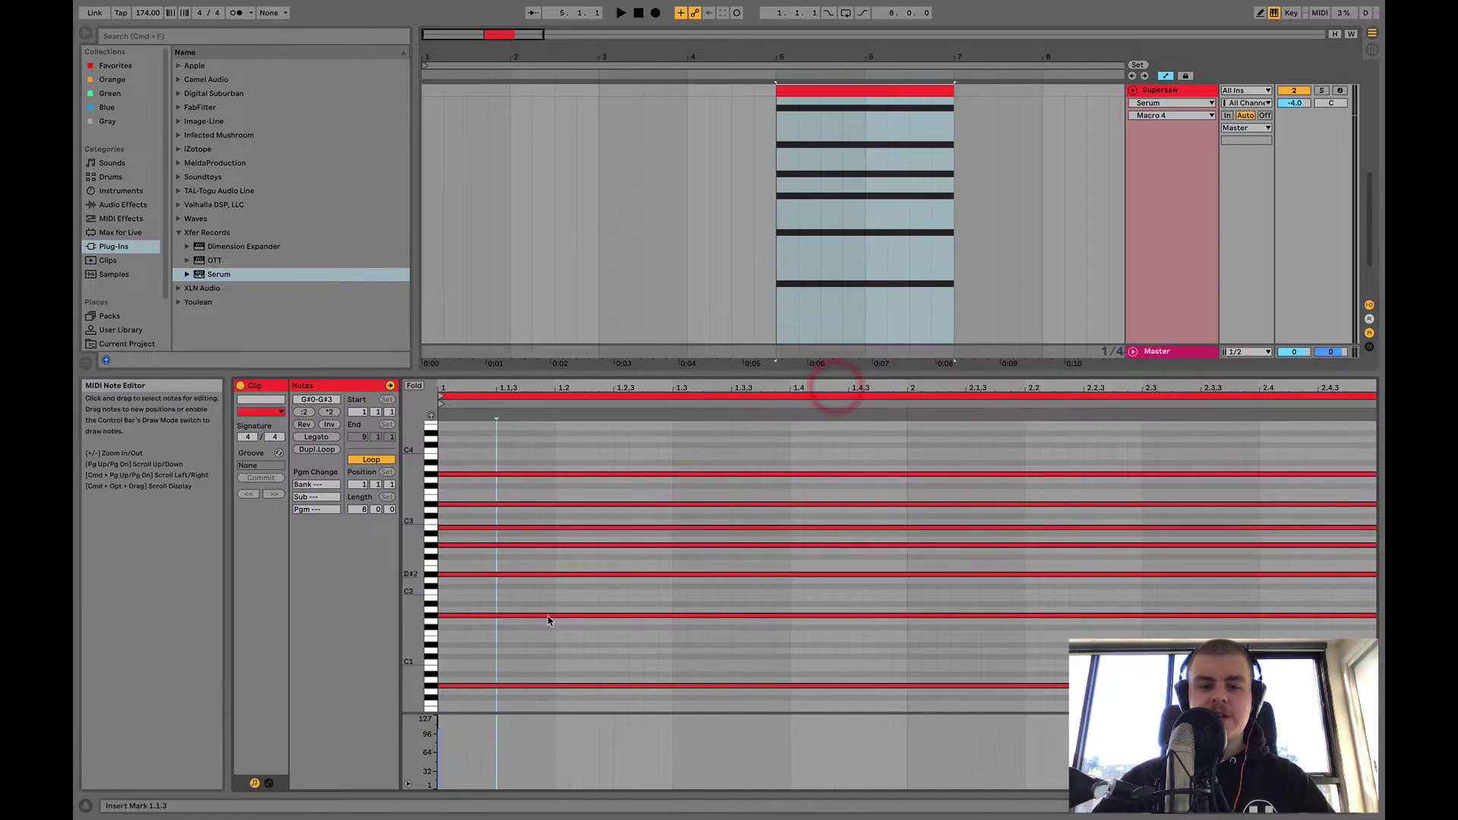
pyautogui.moveTo(459, 537); pyautogui.dragTo(472, 722)
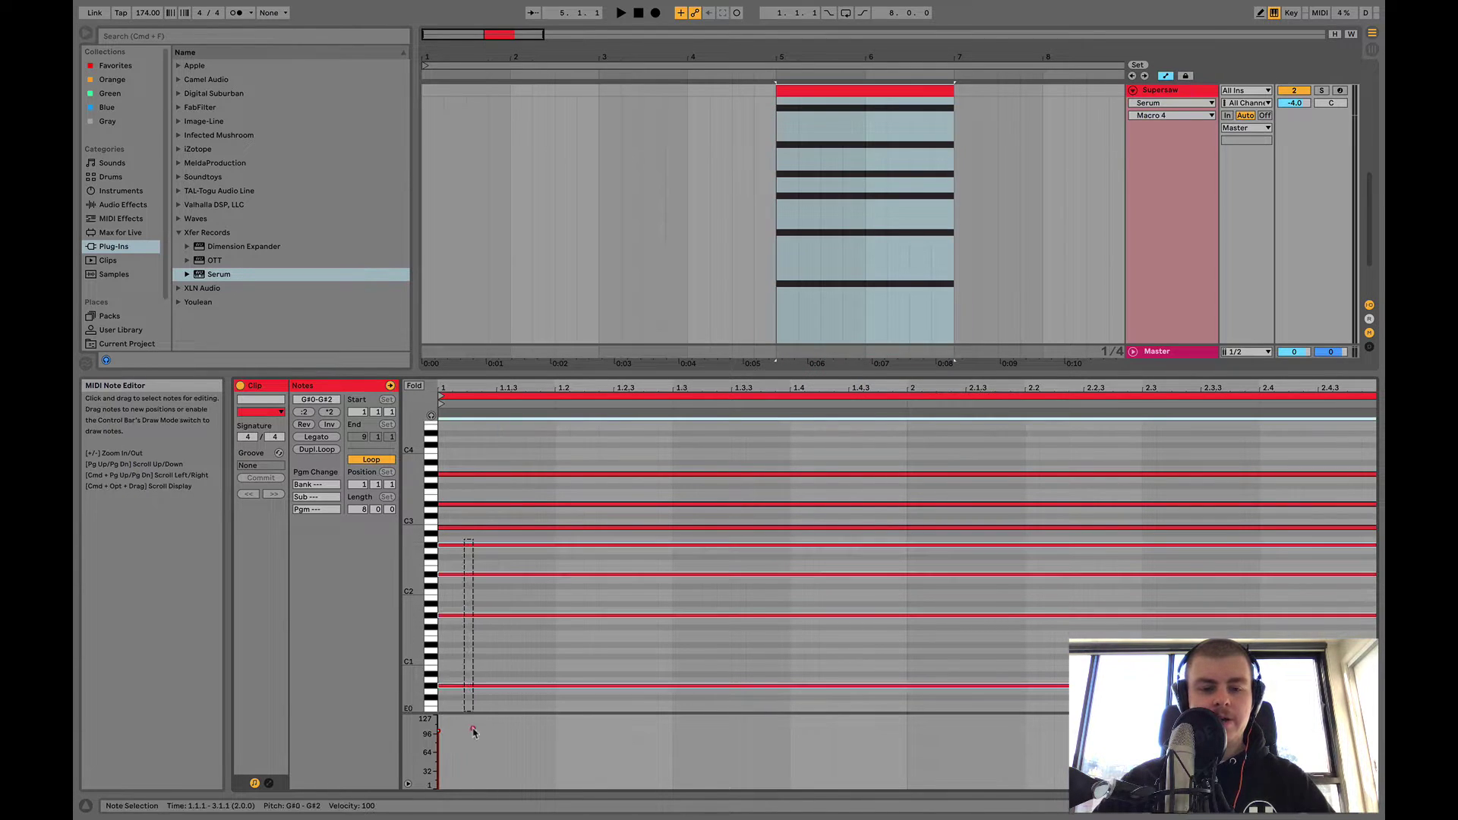
pyautogui.press('Delete')
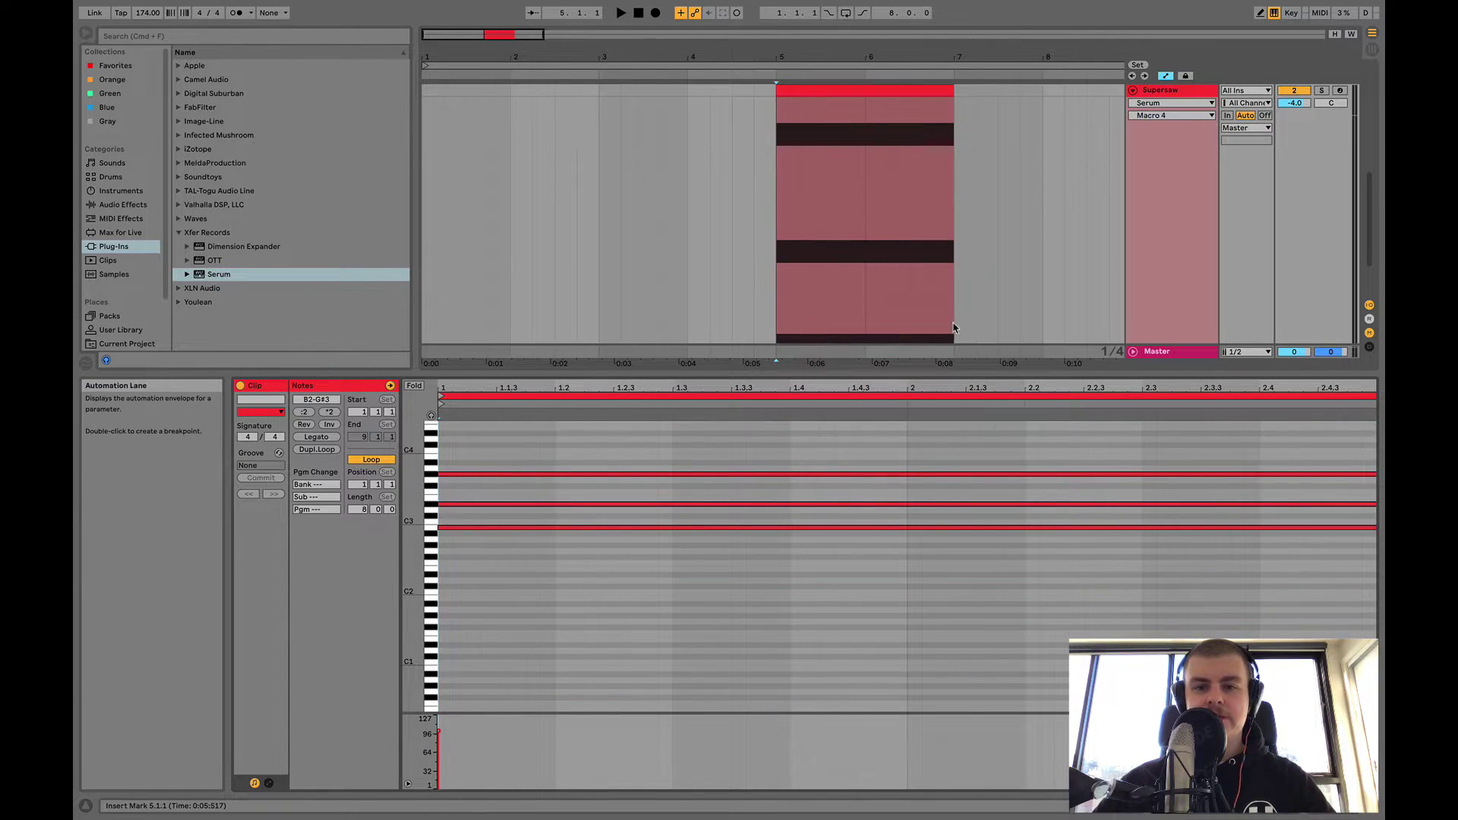
# - Solo the duplicate Supersaw track, reduce the height of both tracks, and open the duplicate's Serum
pyautogui.press('space')
pyautogui.click(1322, 91)
pyautogui.doubleClick(1193, 91)
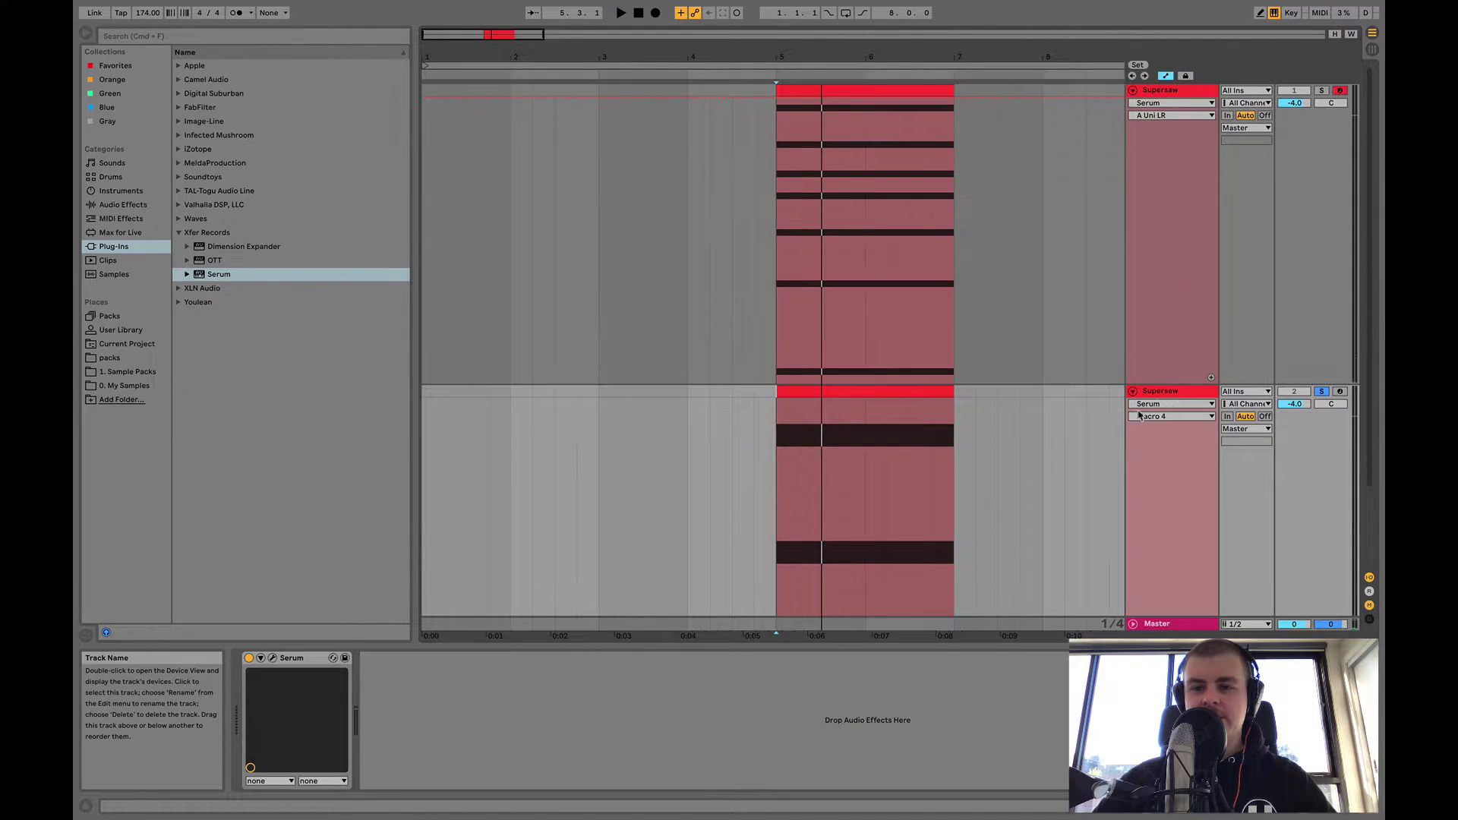
pyautogui.moveTo(1162, 385); pyautogui.dragTo(1159, 322)
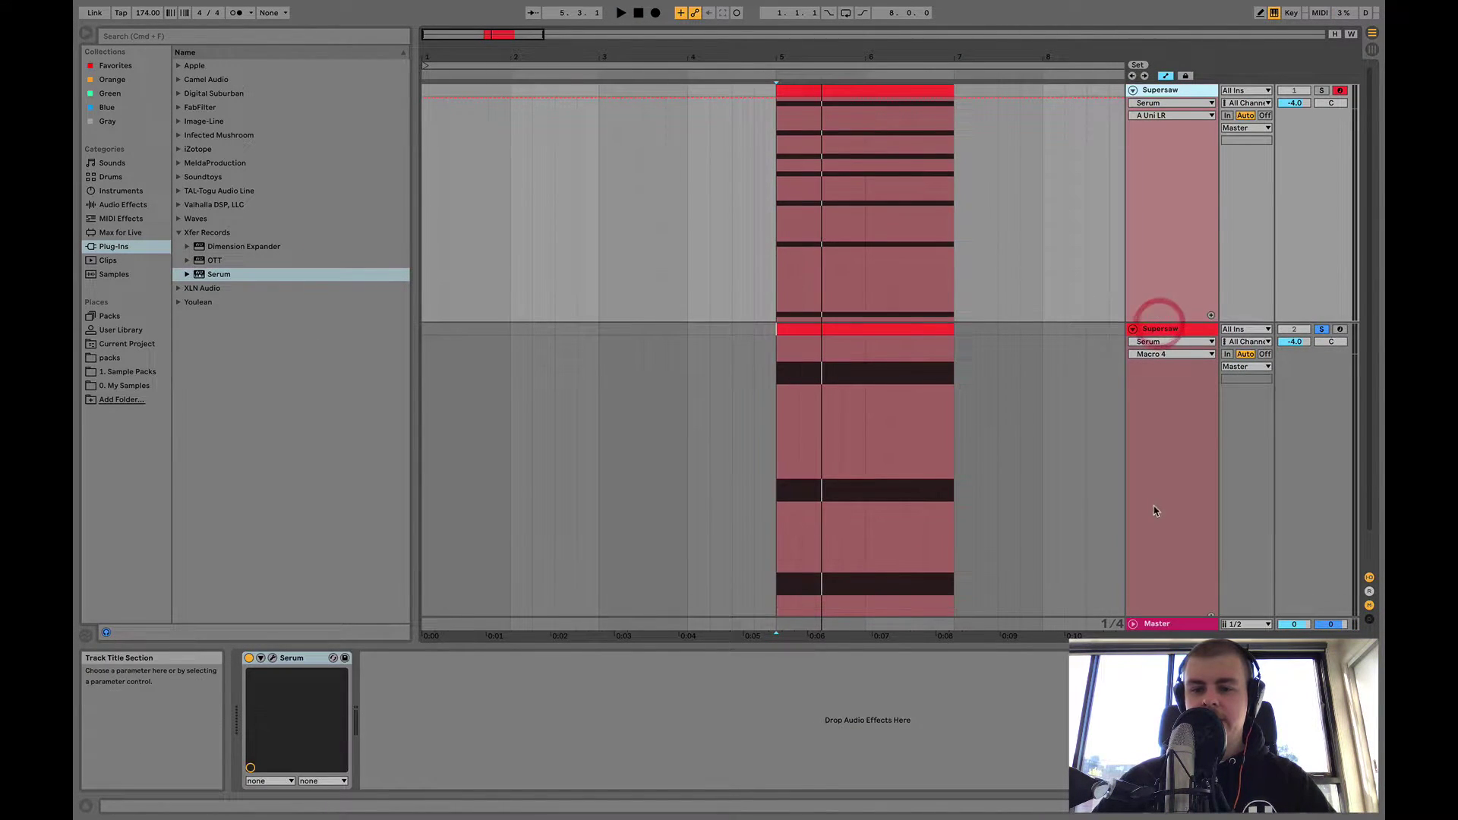
pyautogui.scroll(-2, 1154, 511)
pyautogui.moveTo(1161, 581); pyautogui.dragTo(1159, 521)
pyautogui.press('space')
pyautogui.click(273, 658)
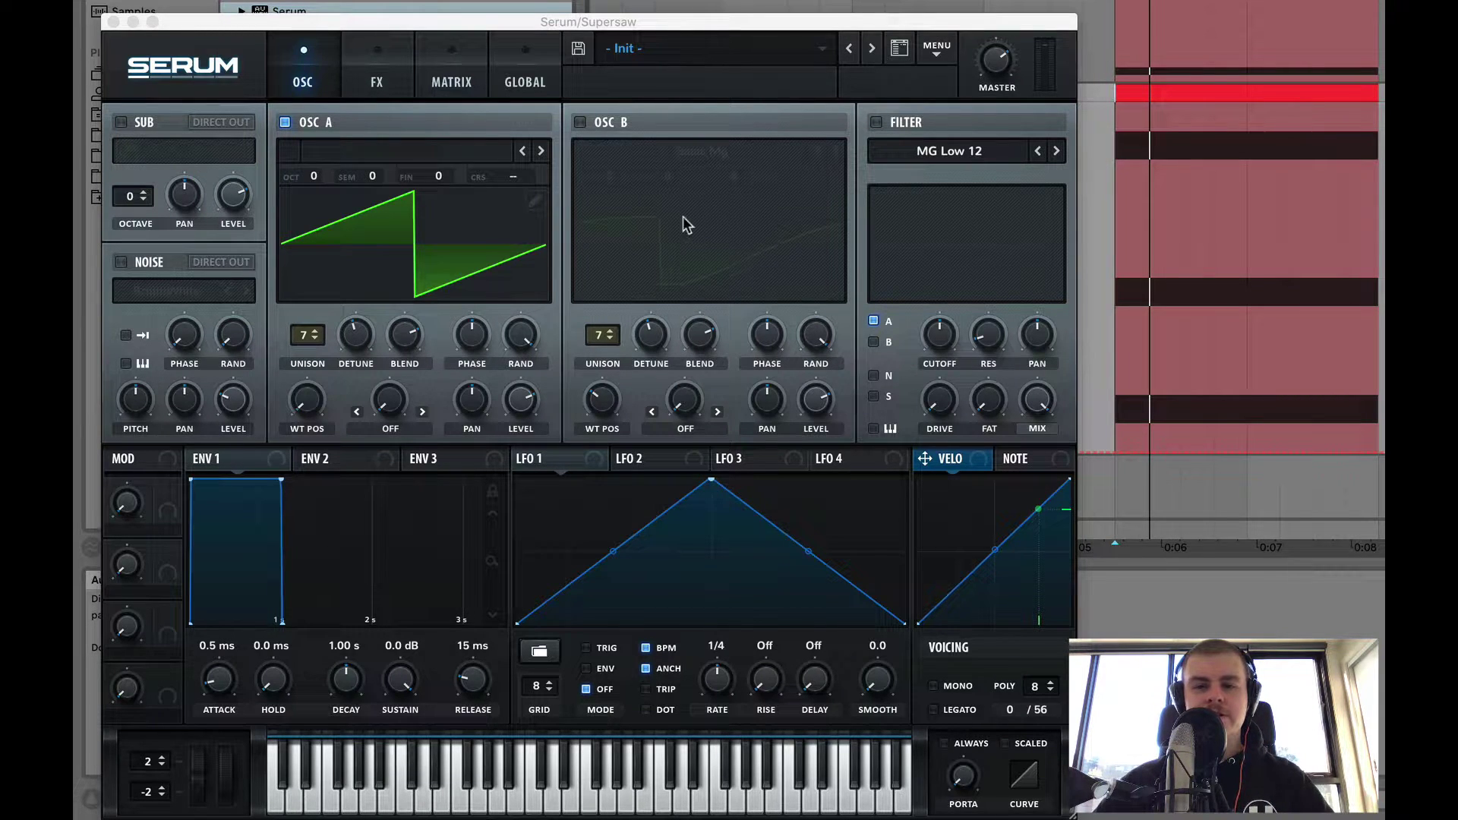
# - Raise oscillator A's unison to 11 voices and increase its detune slightly on the duplicate track's Serum
pyautogui.click(529, 57)
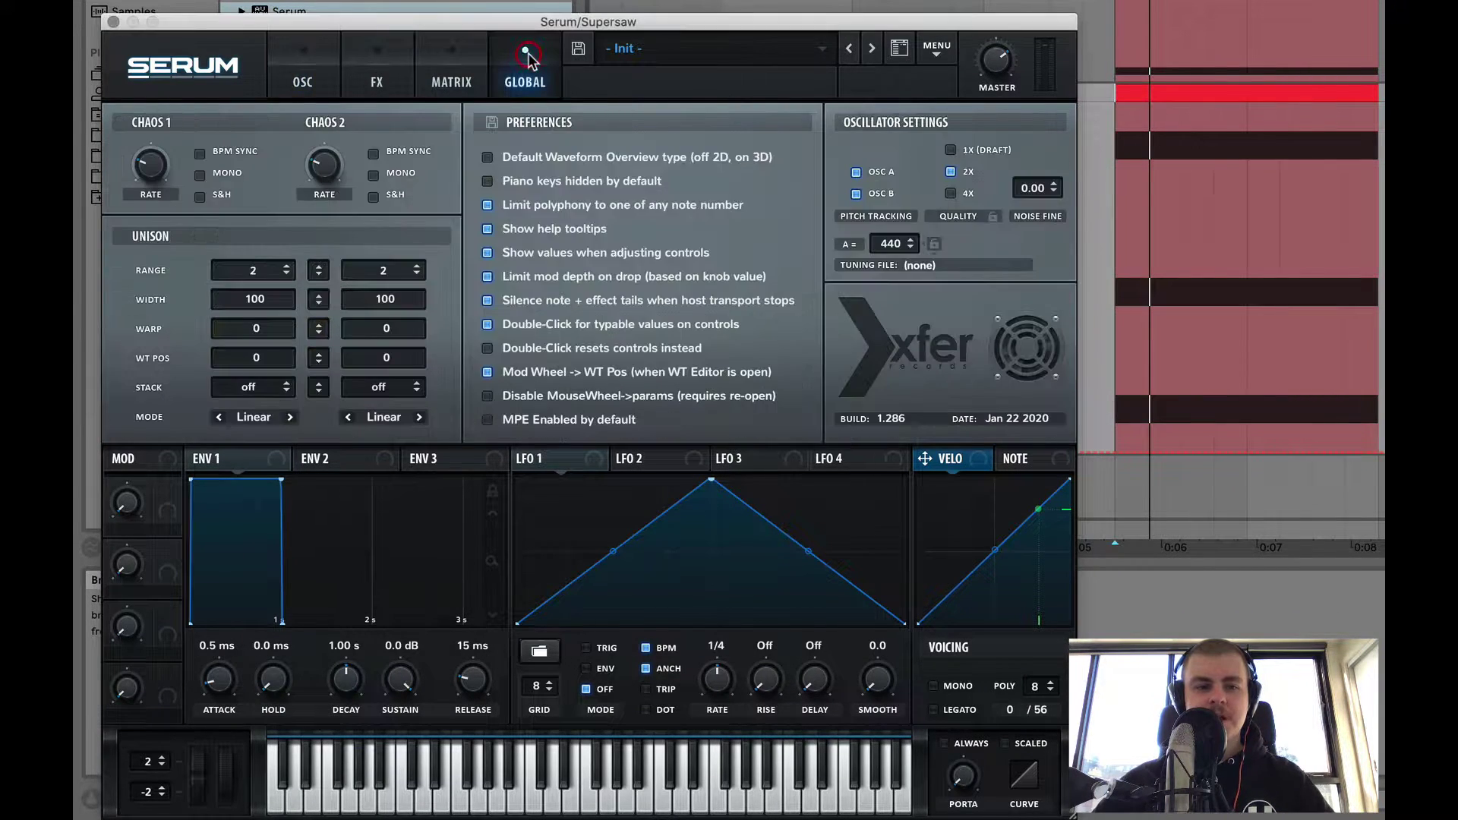
pyautogui.click(379, 62)
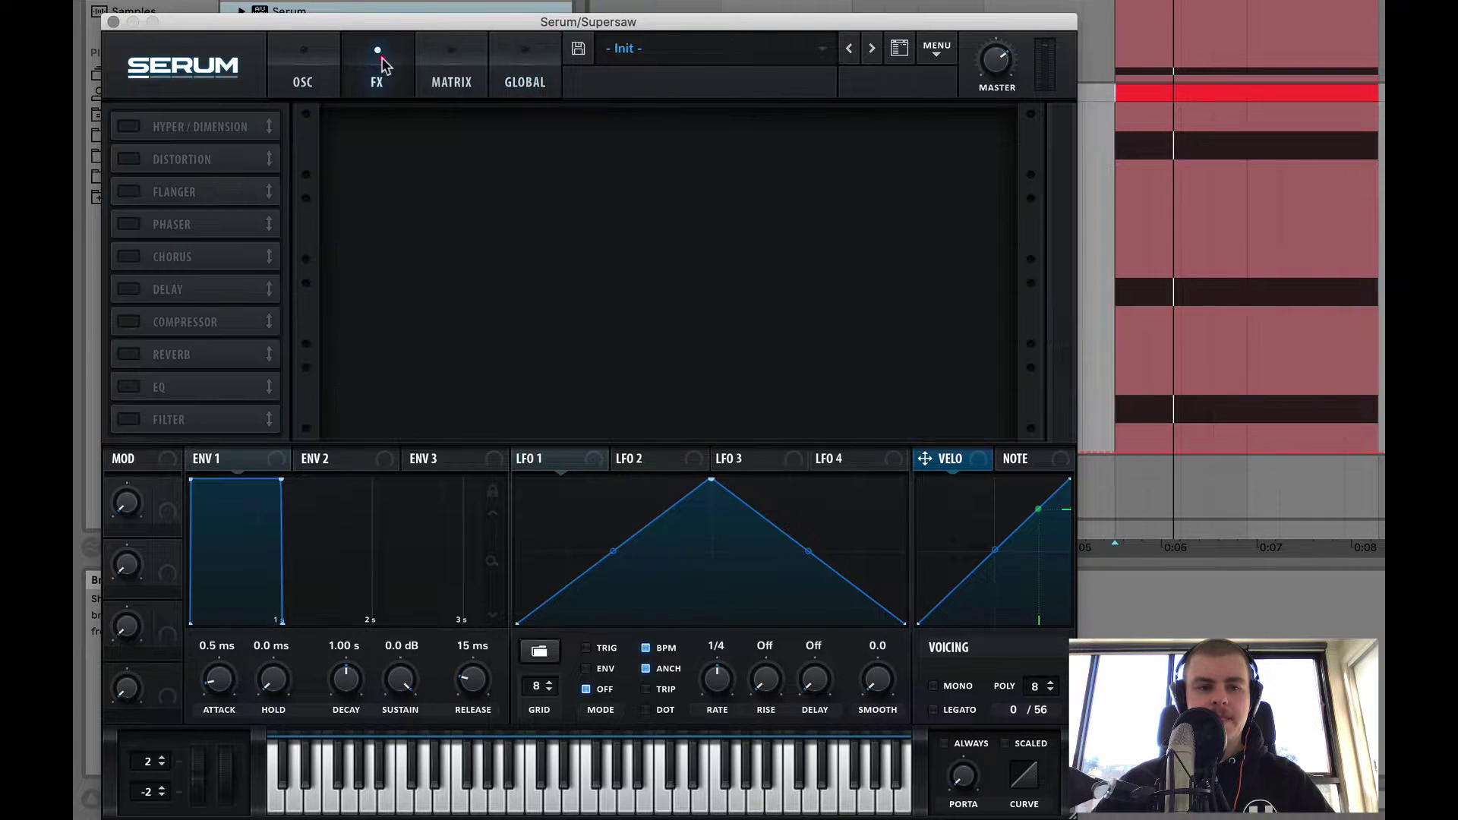
pyautogui.click(332, 65)
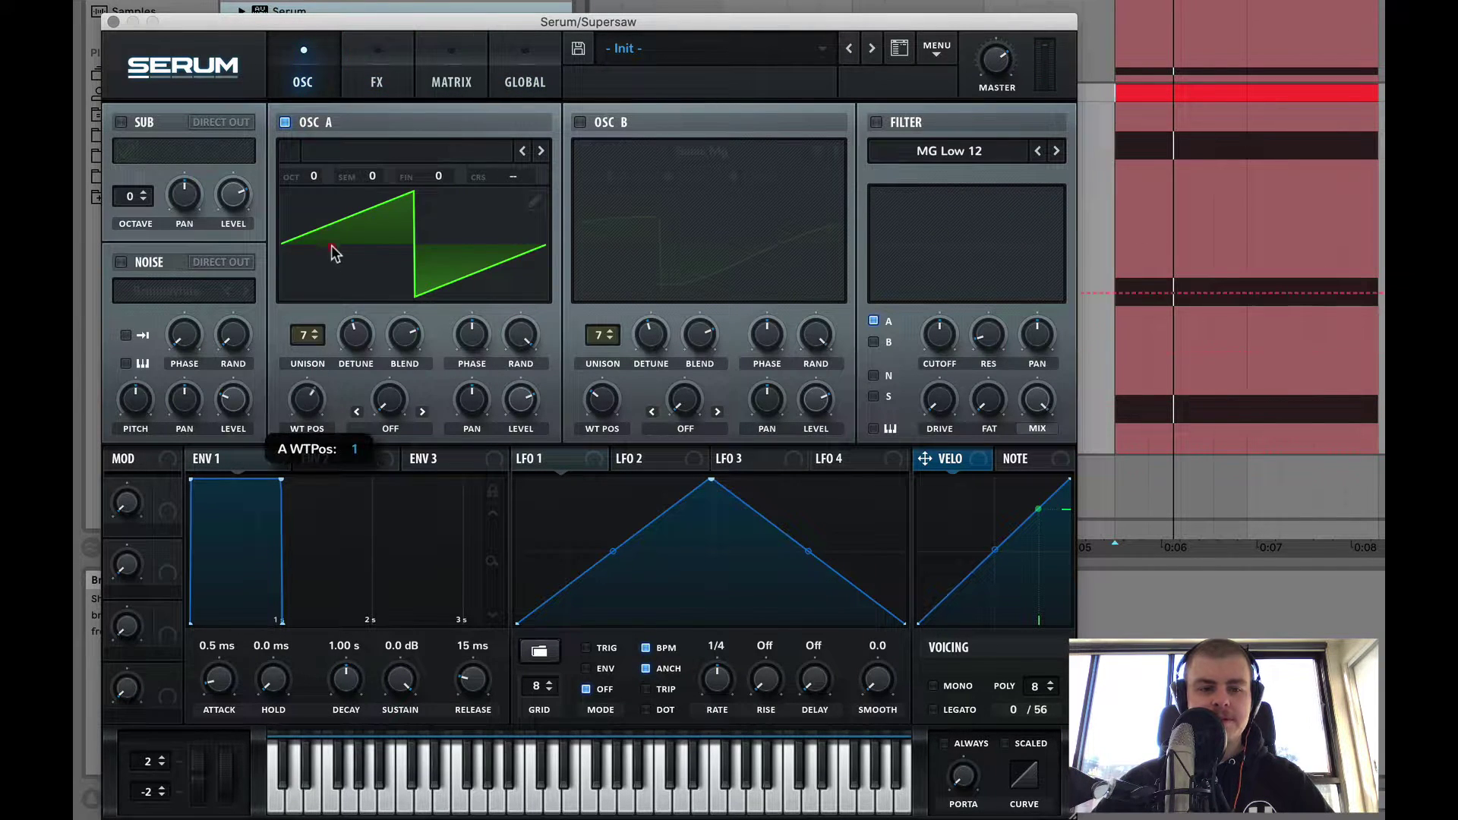
pyautogui.click(315, 337)
pyautogui.click(316, 337)
pyautogui.click(316, 337)
pyautogui.click(316, 338)
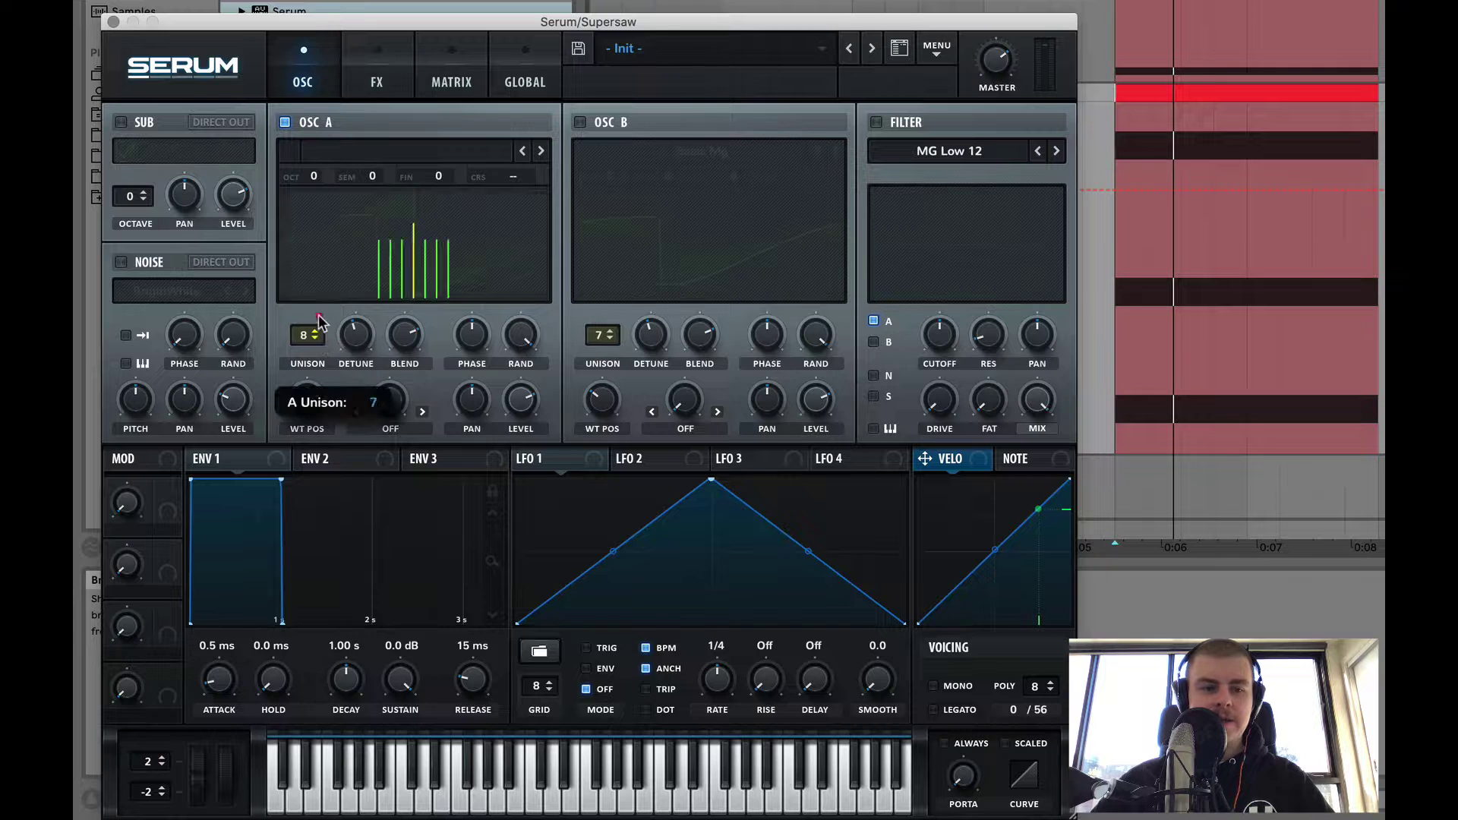
pyautogui.click(327, 269)
pyautogui.moveTo(358, 326); pyautogui.dragTo(363, 321)
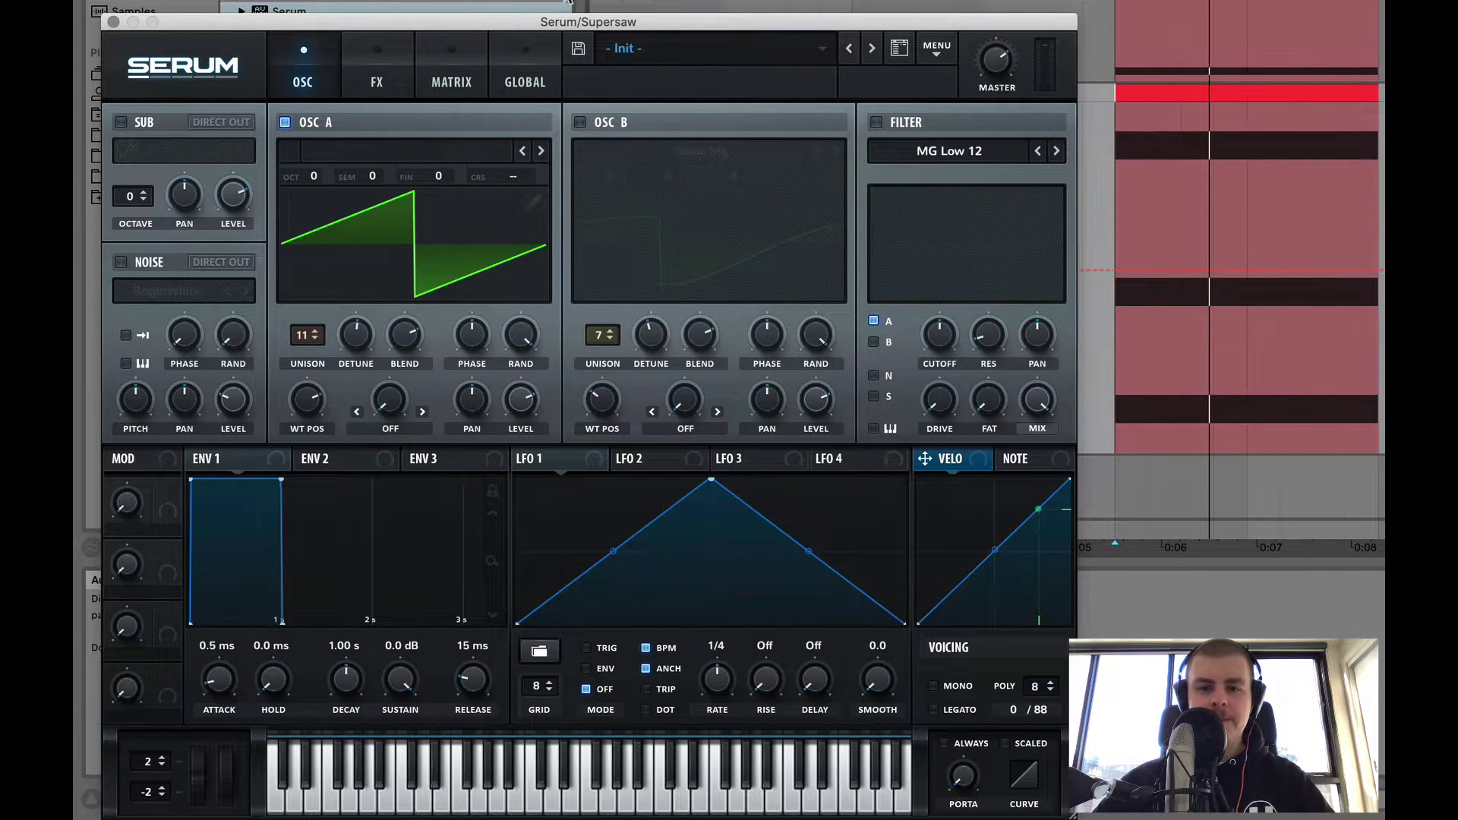
# - Enable the BrightWhite noise oscillator, adjust its level, and compare the sound with and without it
pyautogui.click(121, 262)
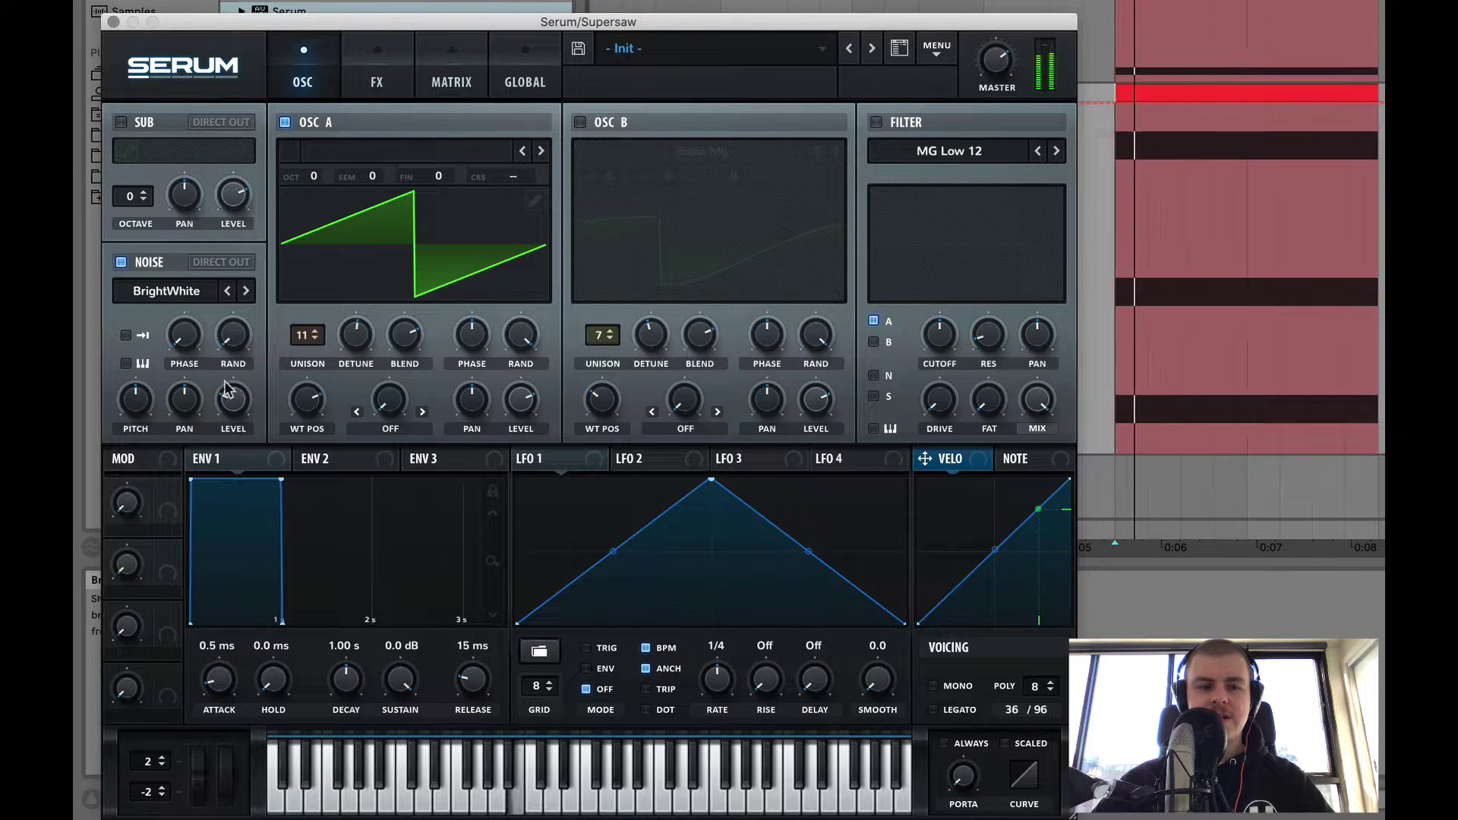
pyautogui.click(121, 262)
pyautogui.click(120, 262)
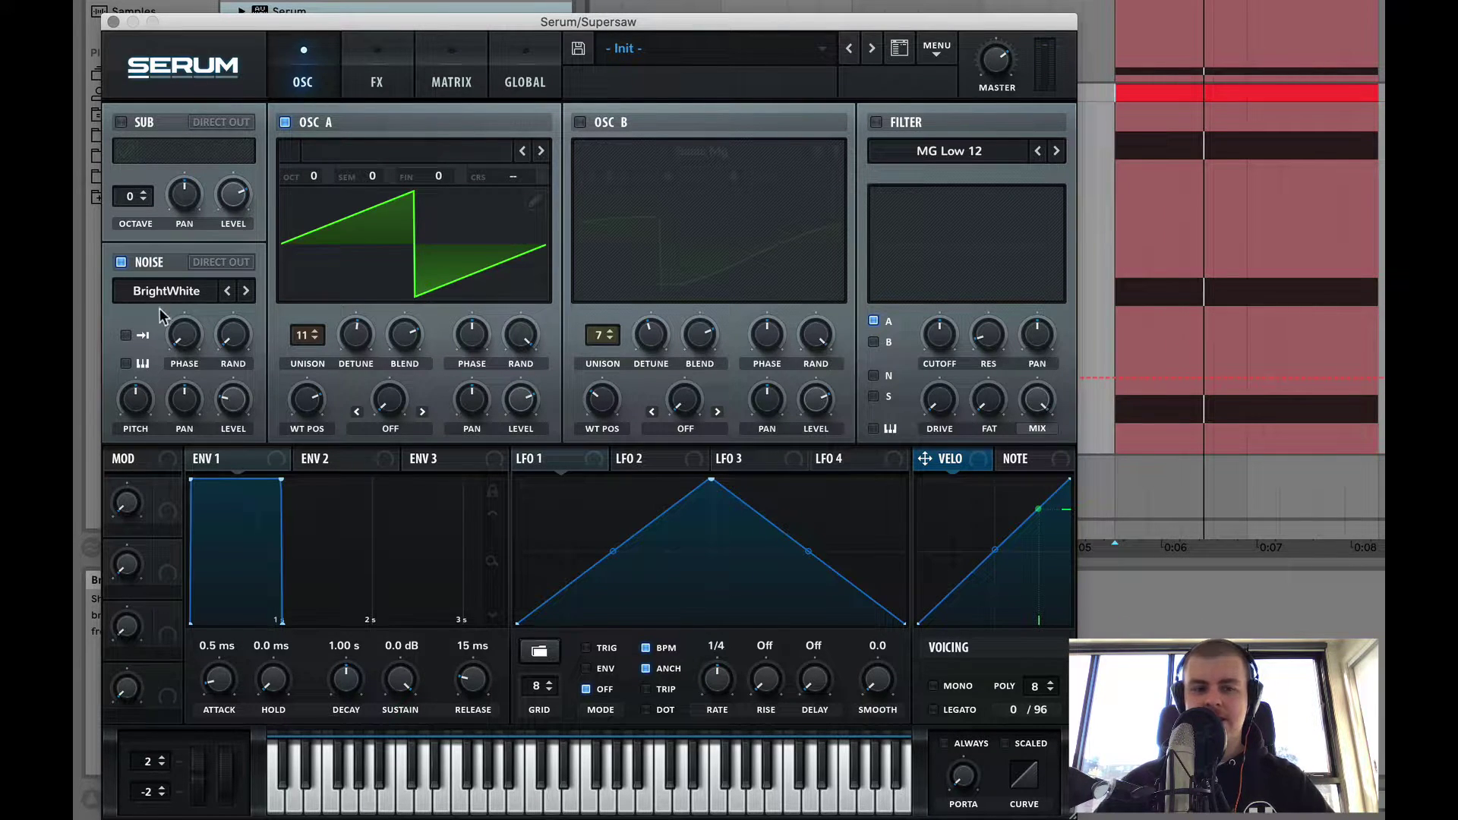
# - Unsolo the duplicate track, compare the mix with it muted and active, and set its volume to -4.3
pyautogui.click(1188, 92)
pyautogui.press('space')
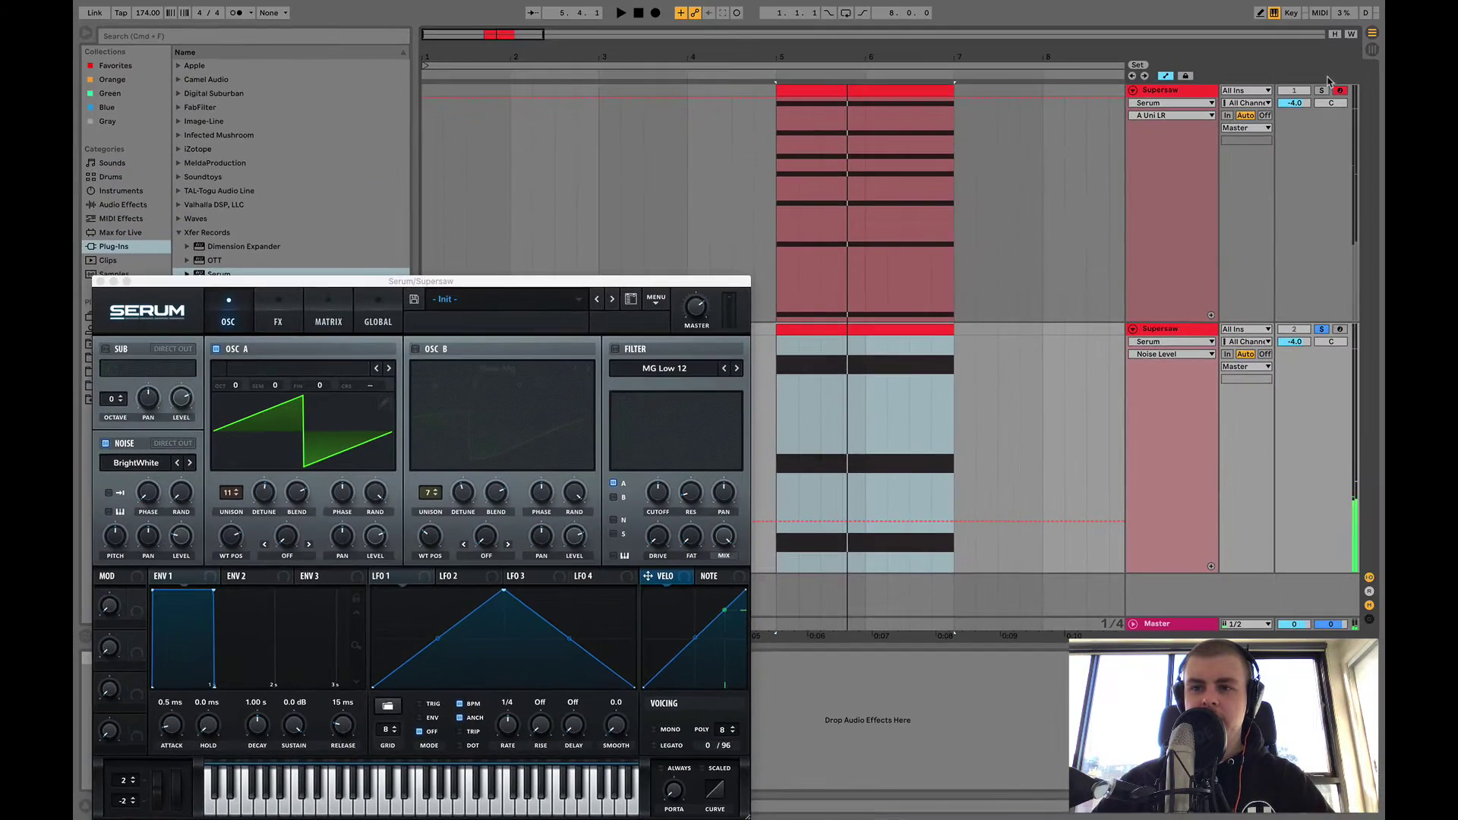
pyautogui.click(1321, 328)
pyautogui.click(1293, 330)
pyautogui.click(1294, 330)
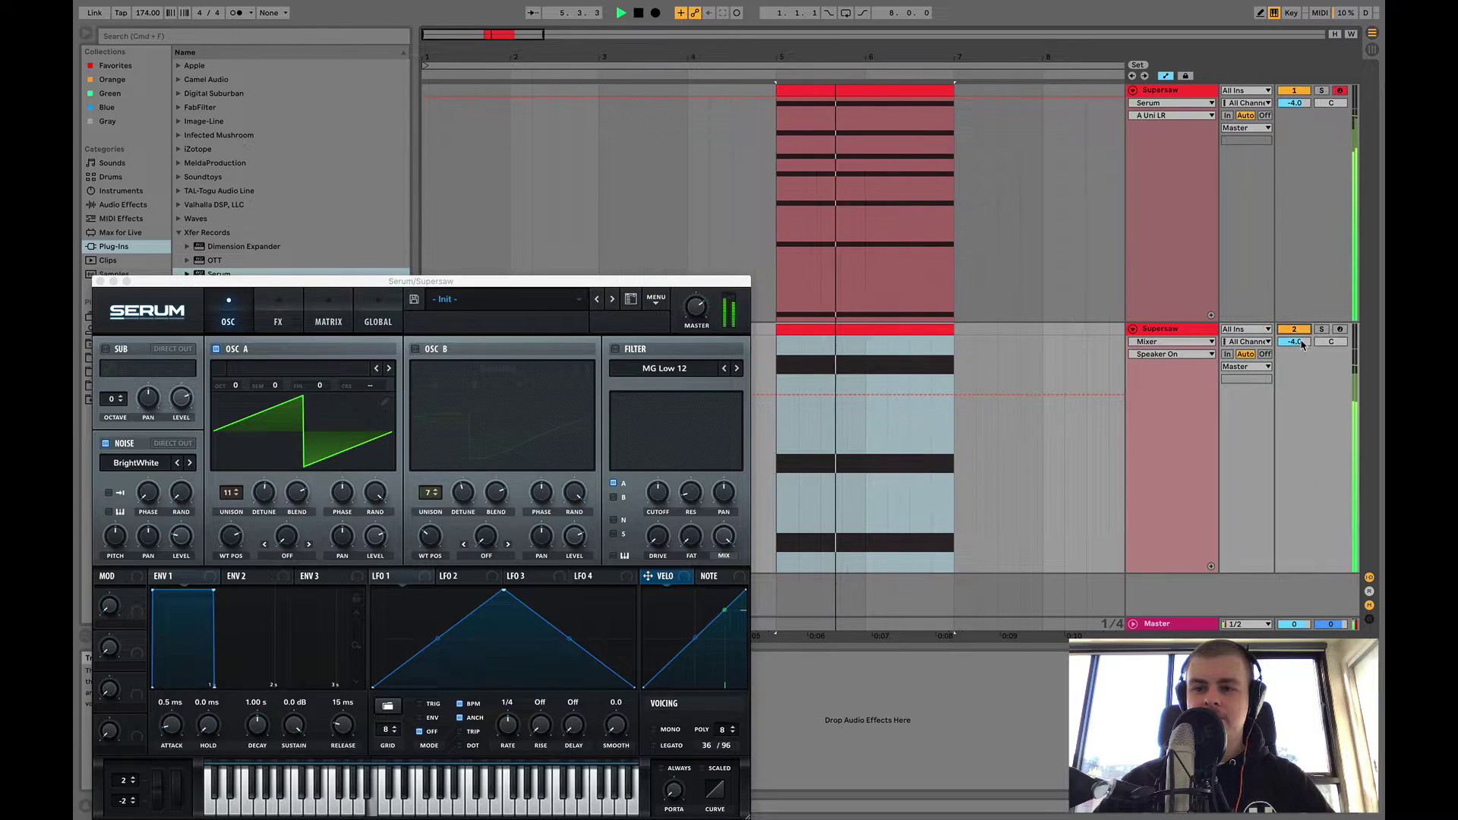
pyautogui.click(1295, 342)
pyautogui.moveTo(1295, 342); pyautogui.dragTo(1295, 344)
pyautogui.press('space')
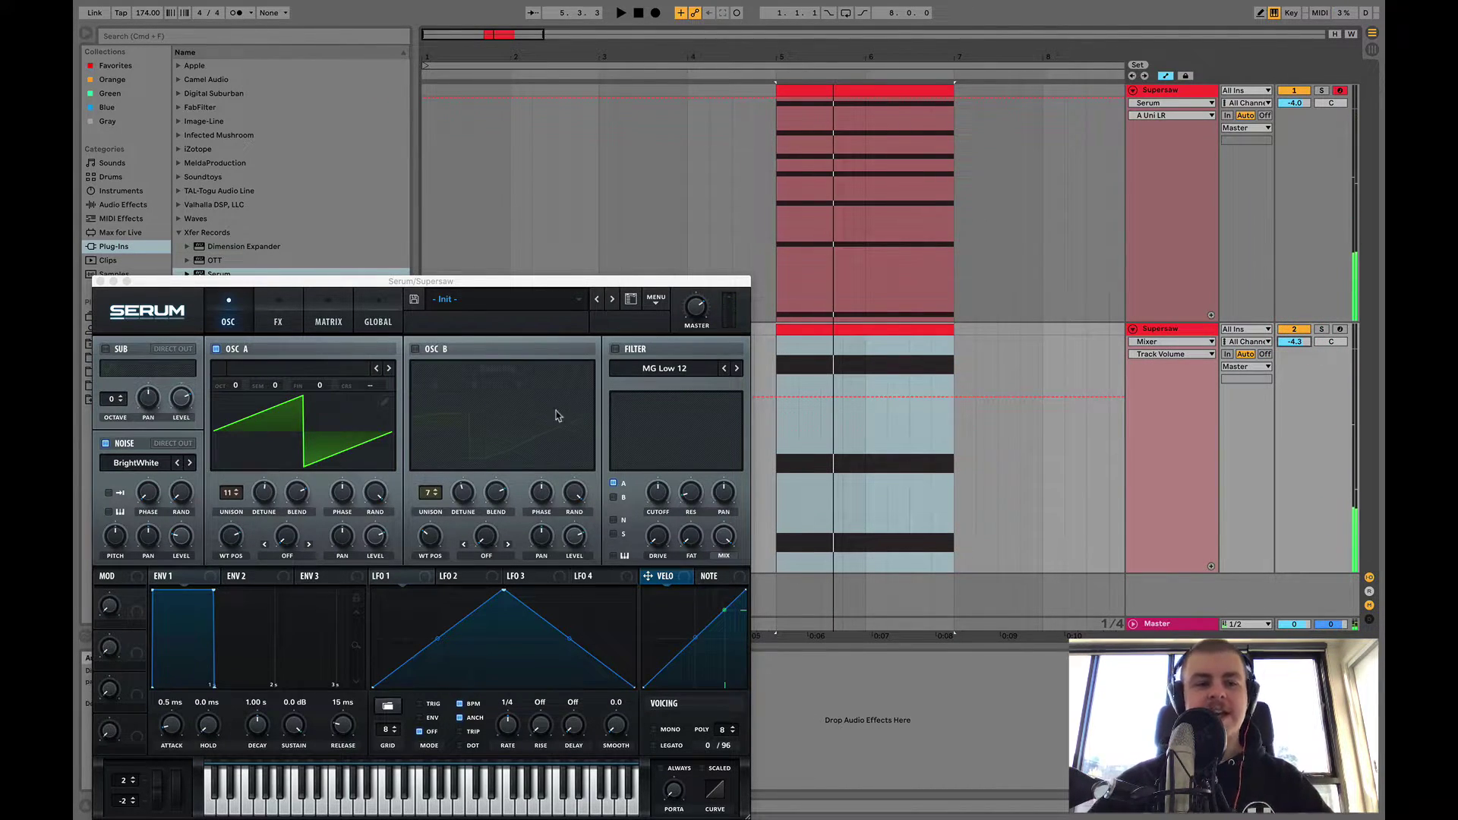
# - Enable the filter in the duplicate track's Serum and change its type to High 18
pyautogui.click(617, 349)
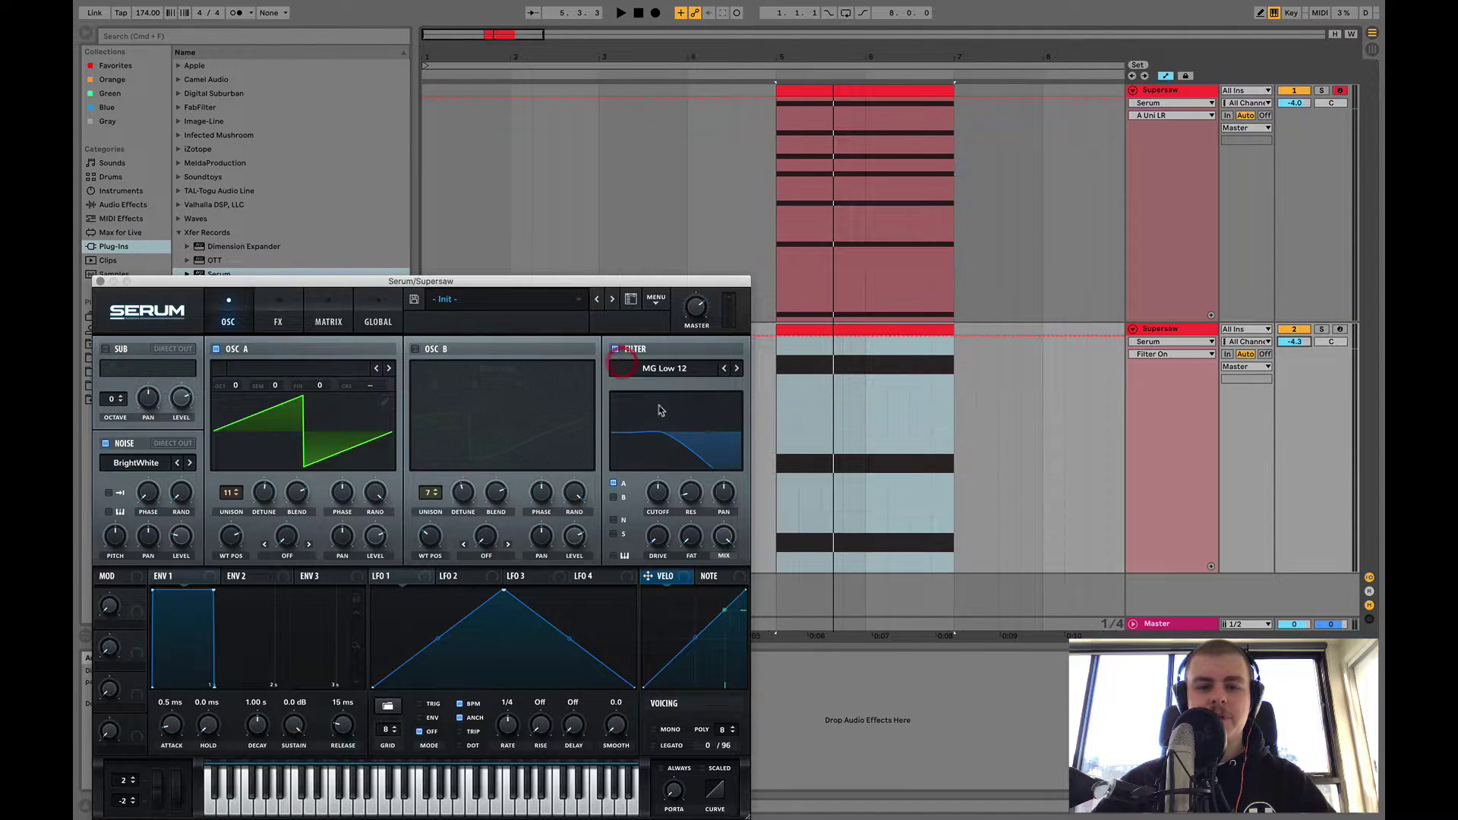
pyautogui.click(735, 369)
pyautogui.click(735, 369)
pyautogui.click(735, 369)
pyautogui.click(735, 369)
pyautogui.click(735, 369)
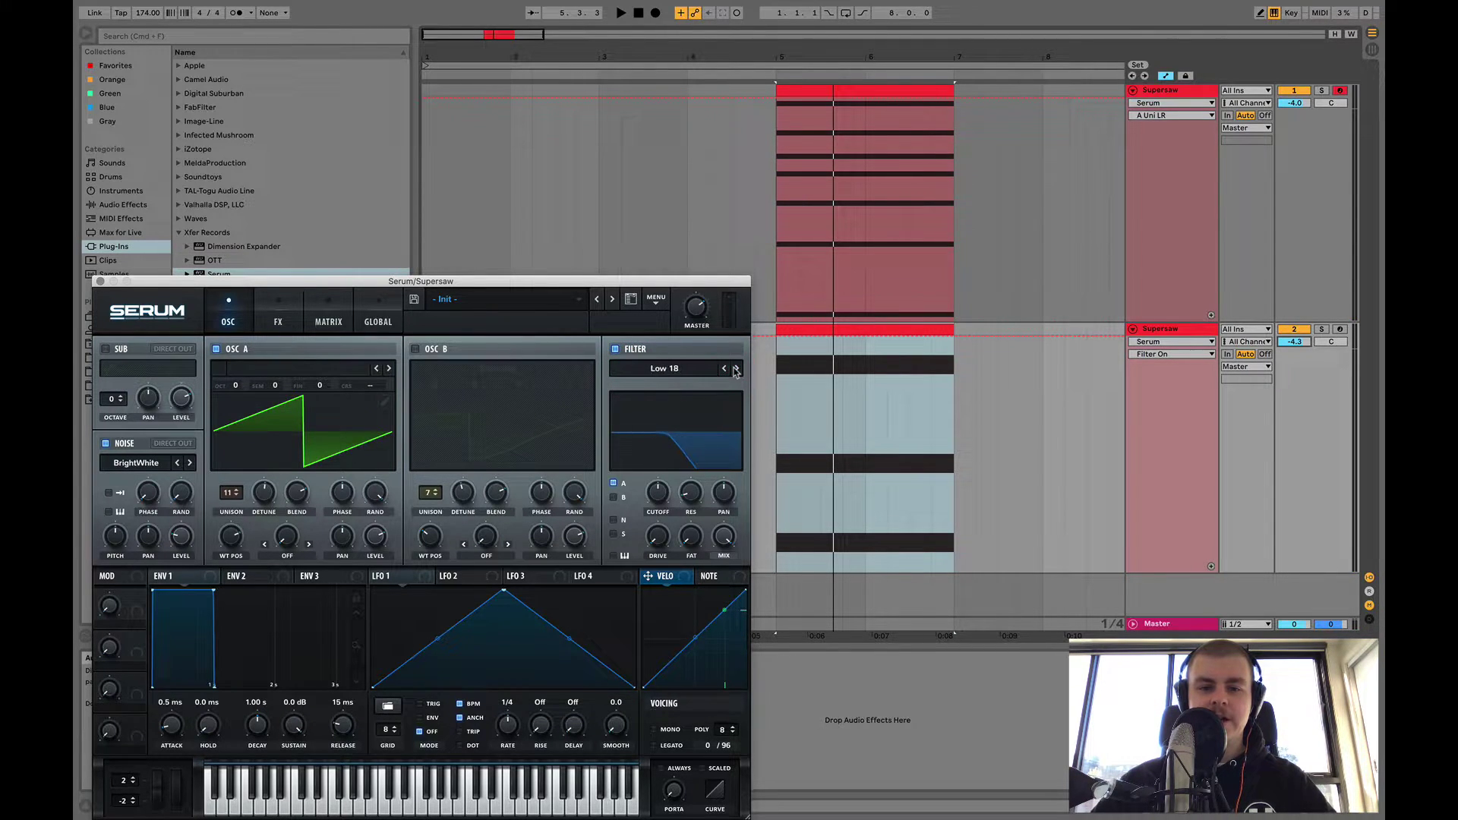
pyautogui.click(735, 369)
pyautogui.click(735, 369)
pyautogui.click(735, 369)
pyautogui.click(735, 369)
# - Solo the duplicate track, compare the filter on and off, and set its cutoff to about 345 Hz
pyautogui.press('space')
pyautogui.click(1321, 329)
pyautogui.click(616, 349)
pyautogui.click(616, 349)
pyautogui.moveTo(657, 498); pyautogui.dragTo(654, 510)
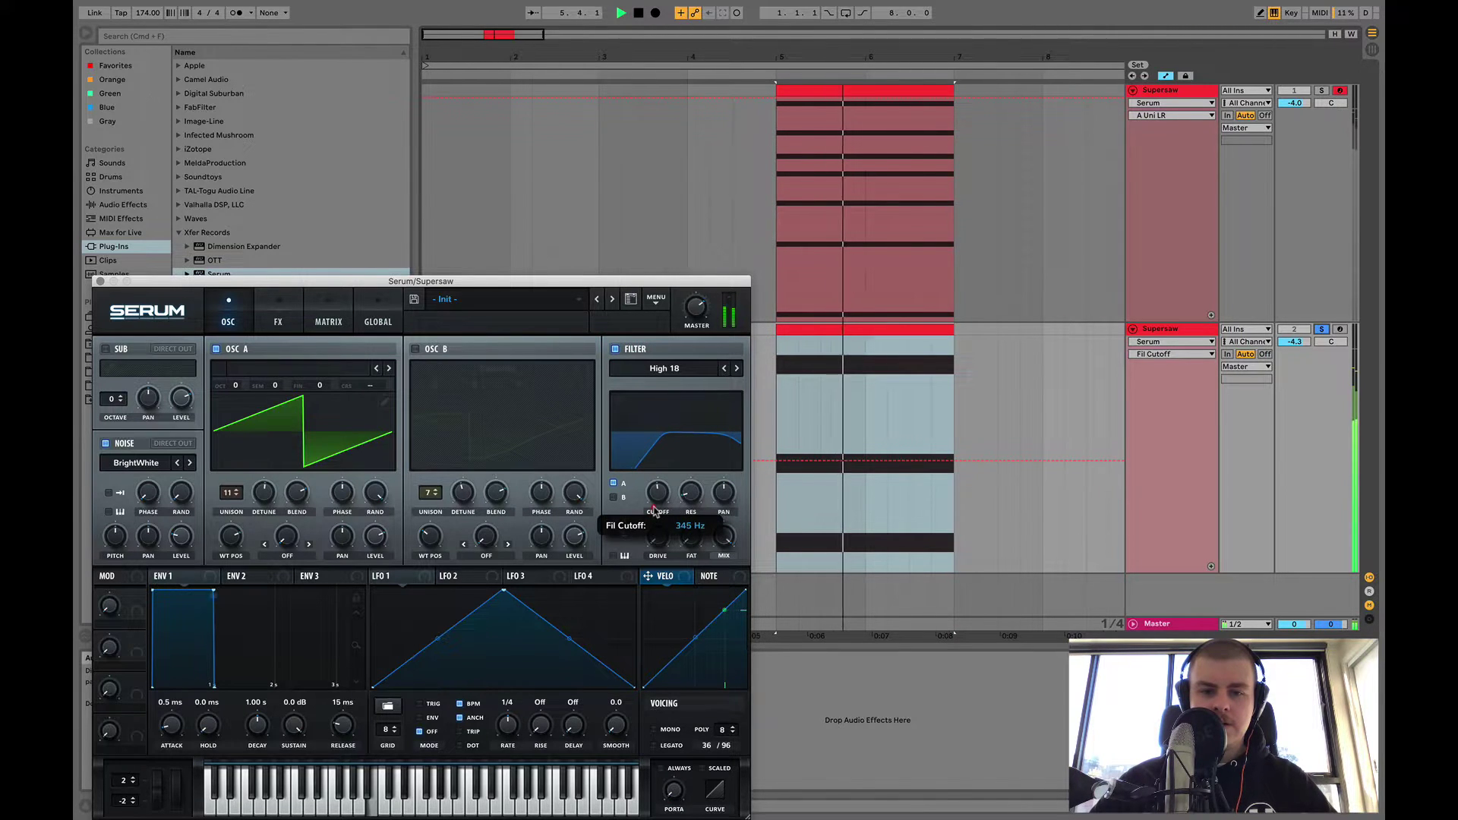
# - Route the noise oscillator through the filter and try the filter drive during playback
pyautogui.press('space')
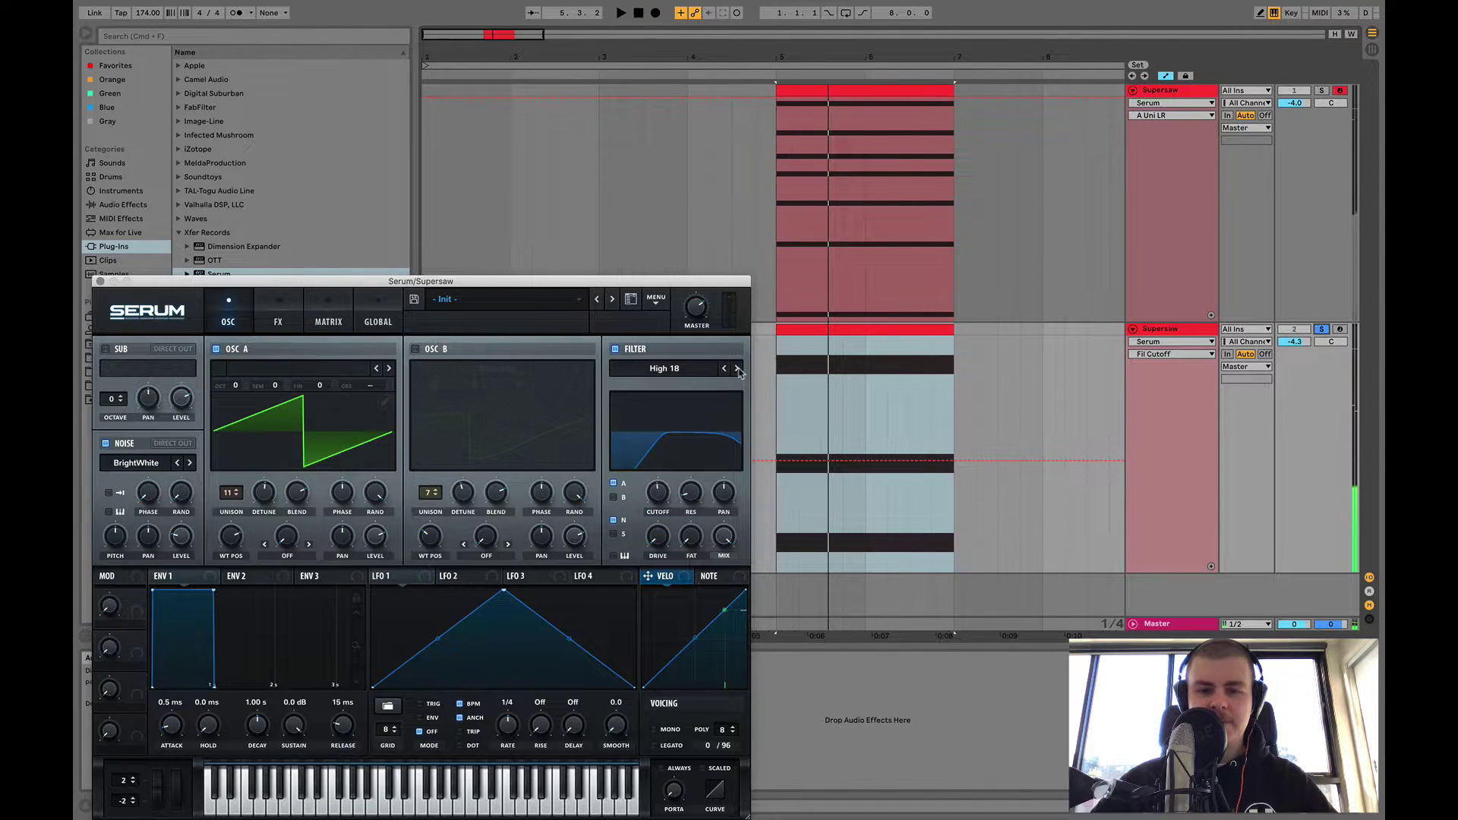
pyautogui.click(658, 536)
pyautogui.press('space')
pyautogui.press('space')
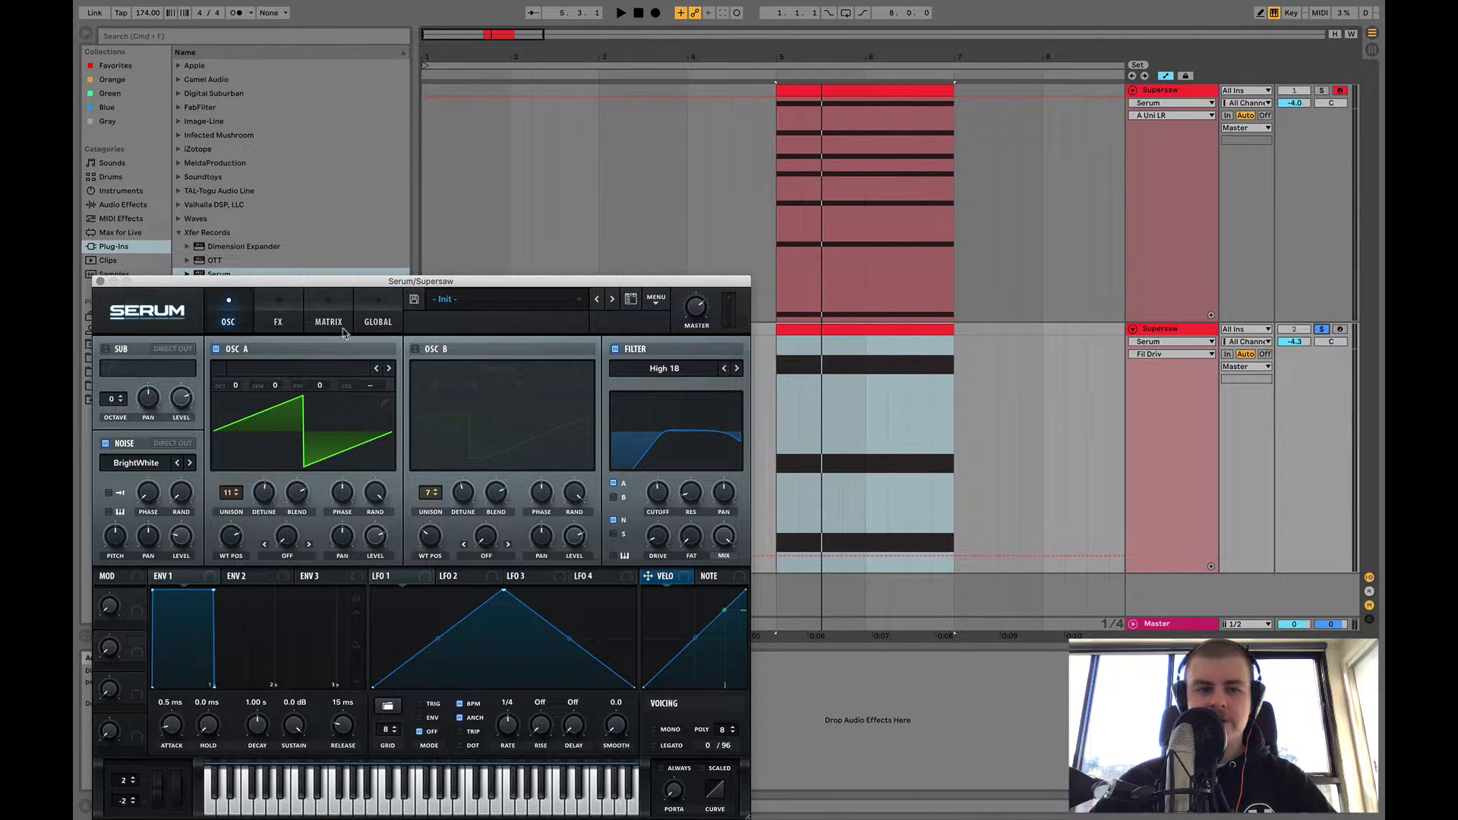
# - Enable the EQ effect and boost the high band, raising its frequency and gain
pyautogui.click(279, 323)
pyautogui.click(111, 527)
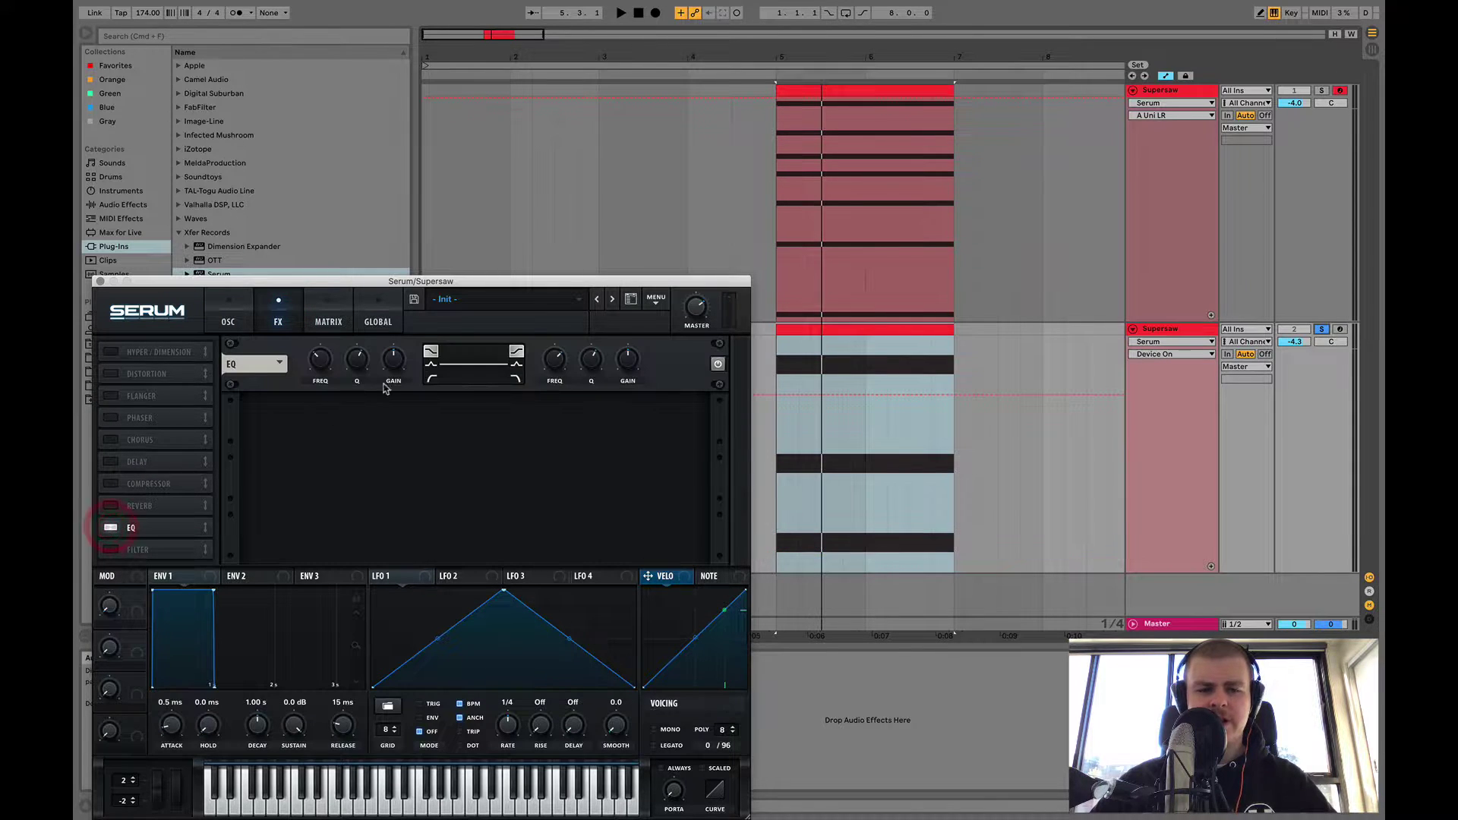
pyautogui.moveTo(556, 360); pyautogui.dragTo(558, 358)
pyautogui.press('space')
pyautogui.click(628, 358)
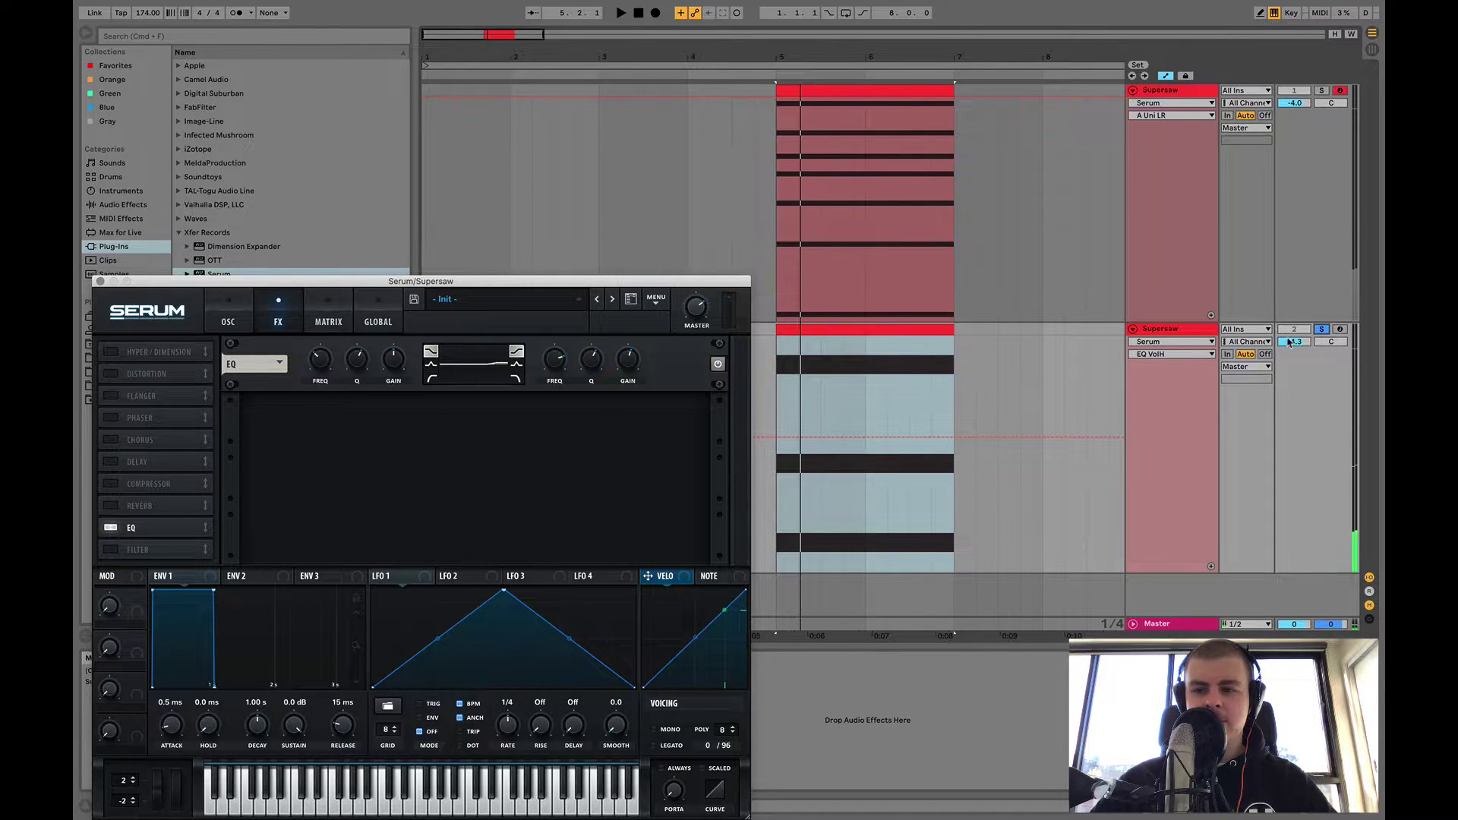
# - Unsolo the duplicate track and toggle its activator during playback to compare the sound with and without it
pyautogui.click(1322, 330)
pyautogui.press('space')
pyautogui.click(1295, 330)
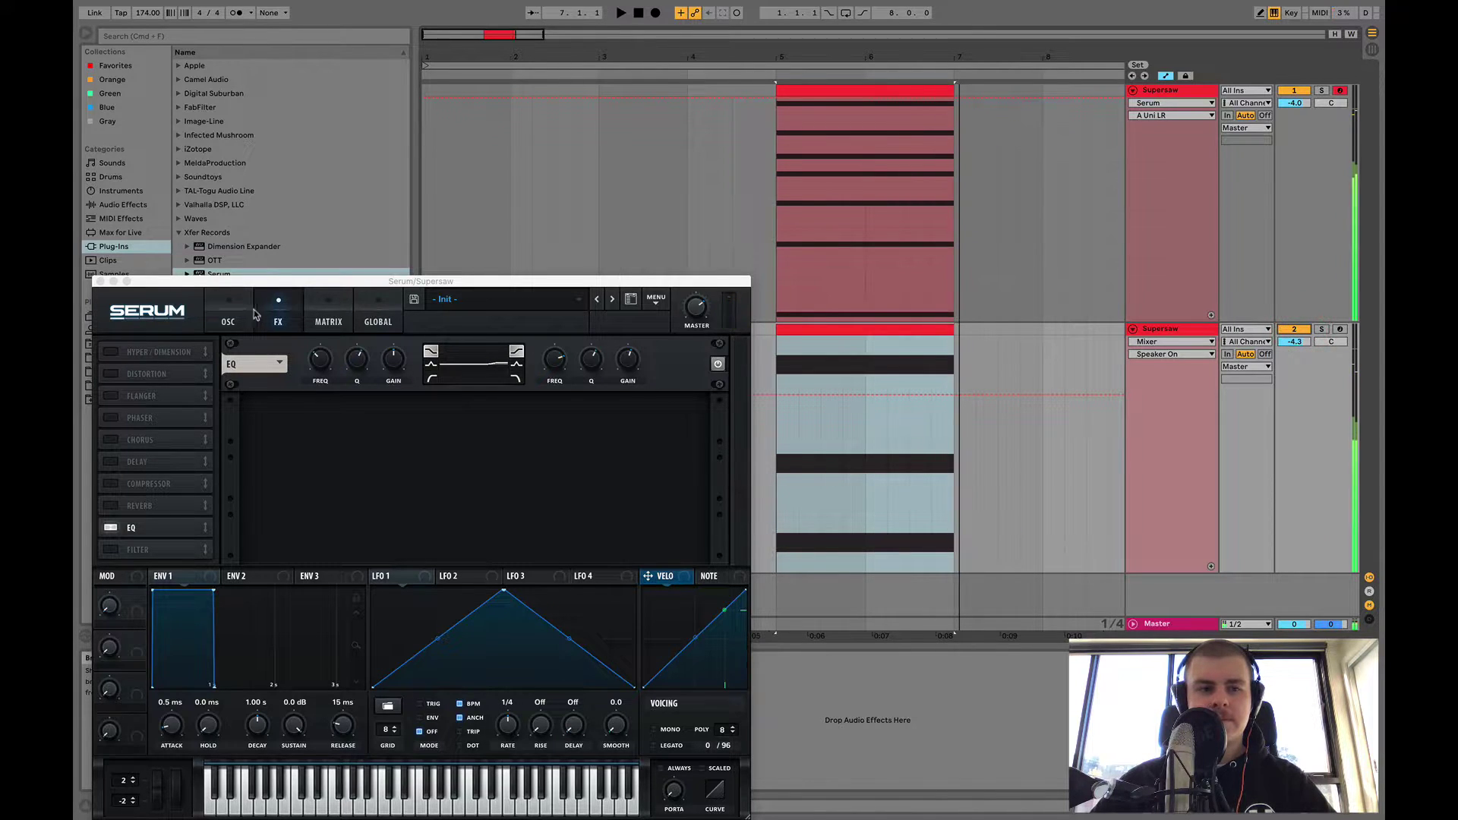
# - Copy oscillator A to oscillator B in the duplicate track's Serum, raise B's octave to +1 and adjust its level
pyautogui.click(226, 315)
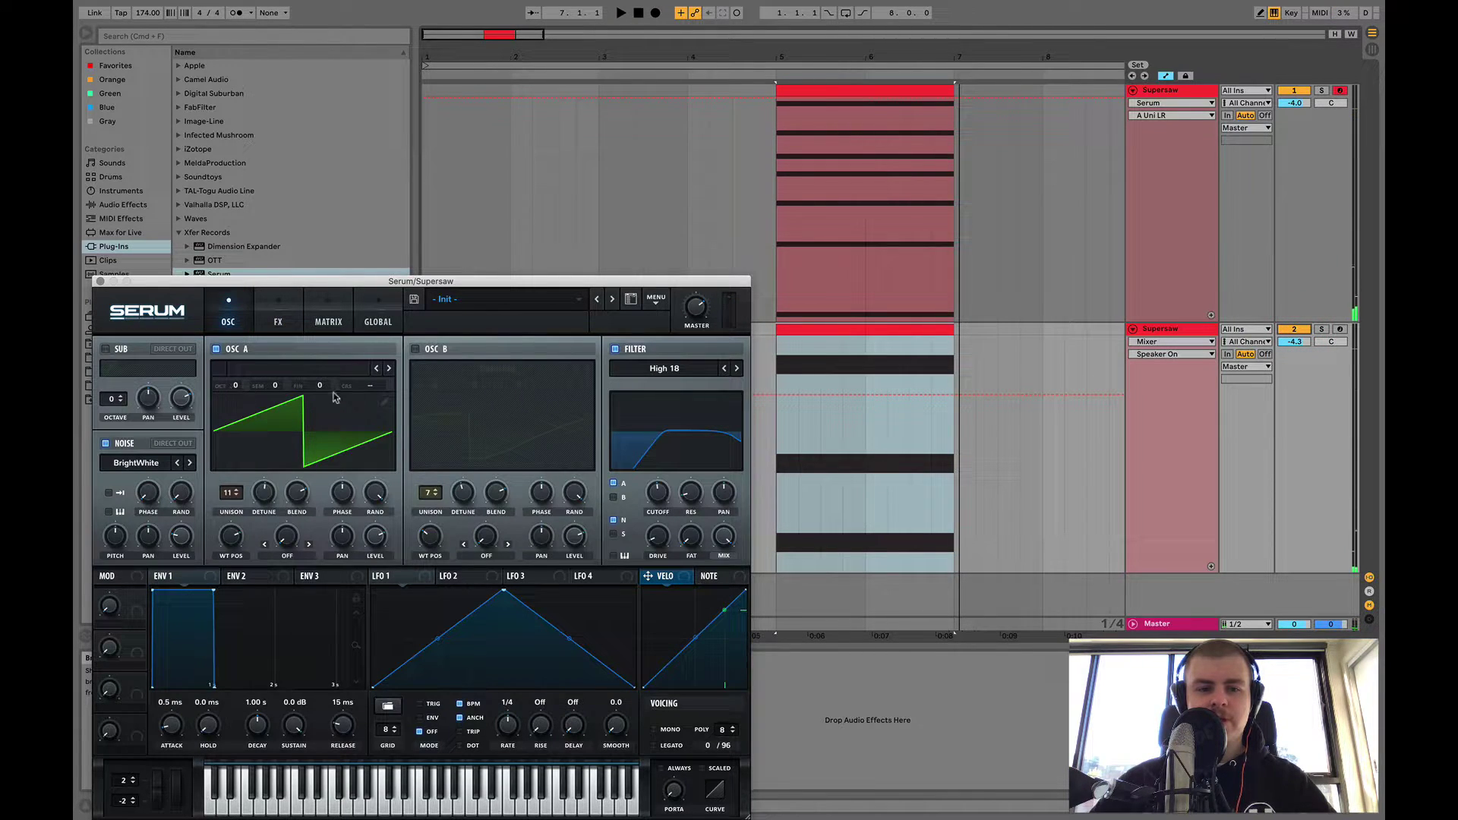
pyautogui.click(653, 304)
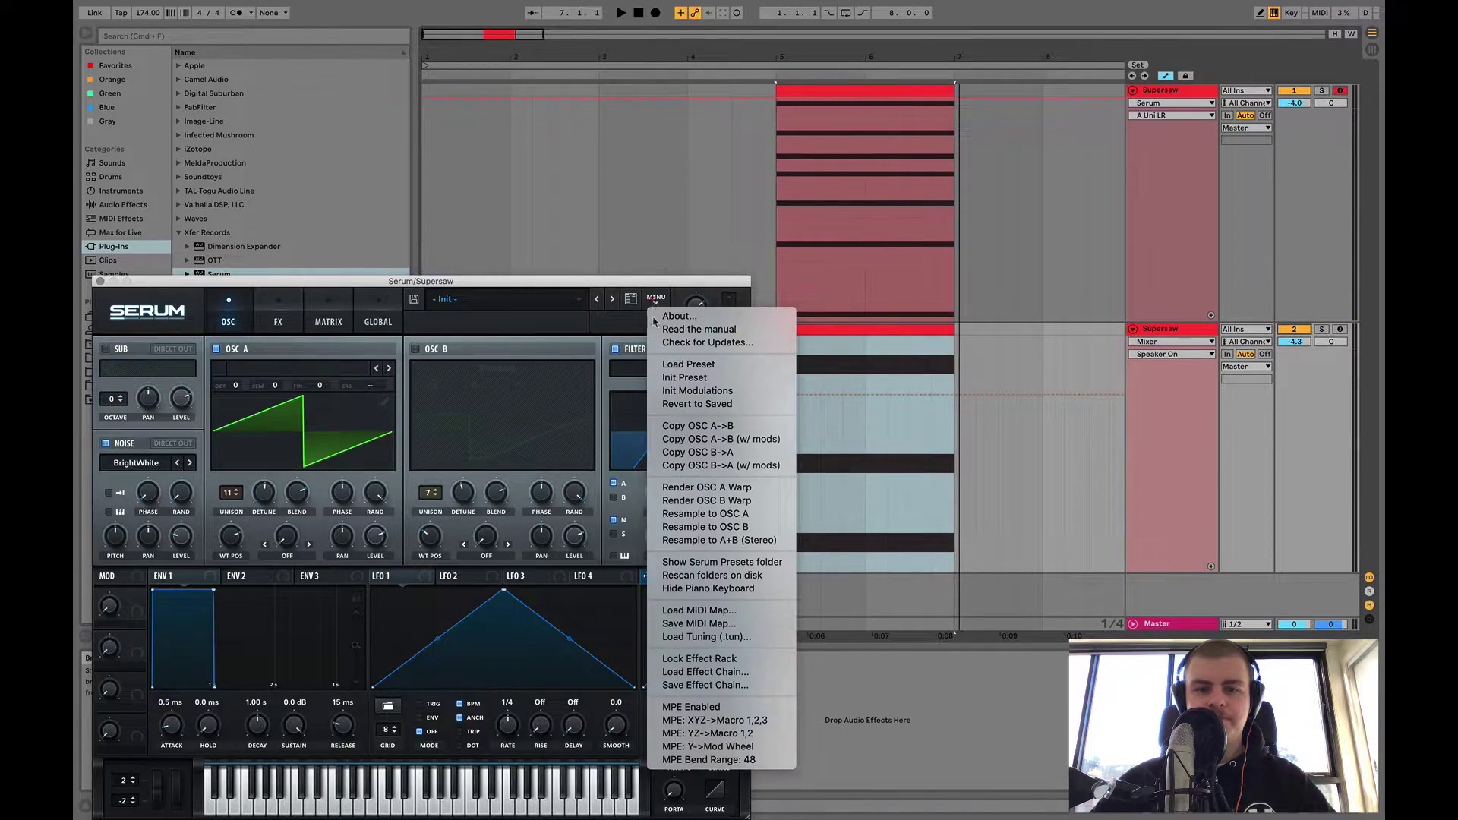
pyautogui.click(684, 430)
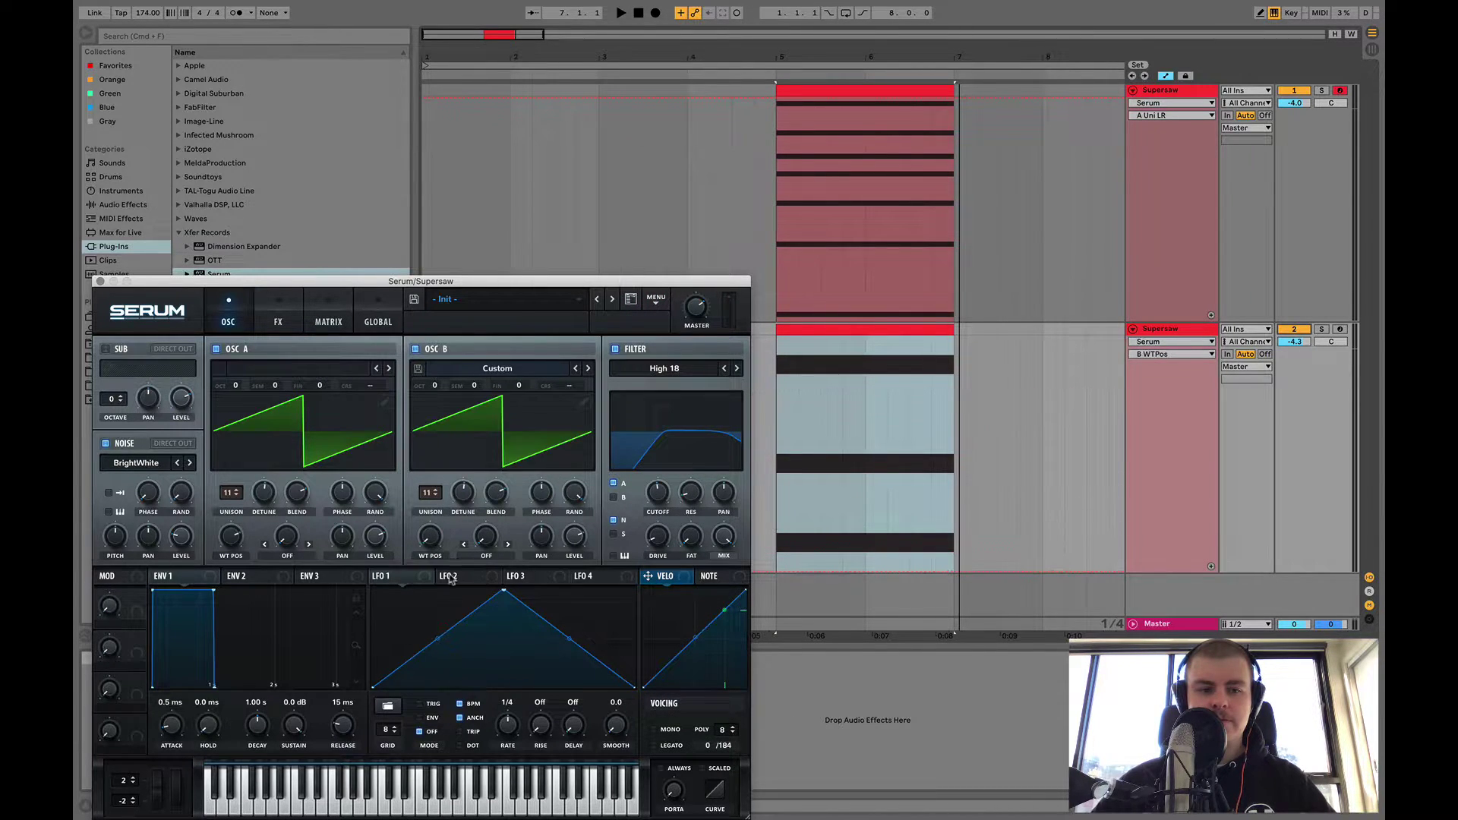
pyautogui.click(437, 385)
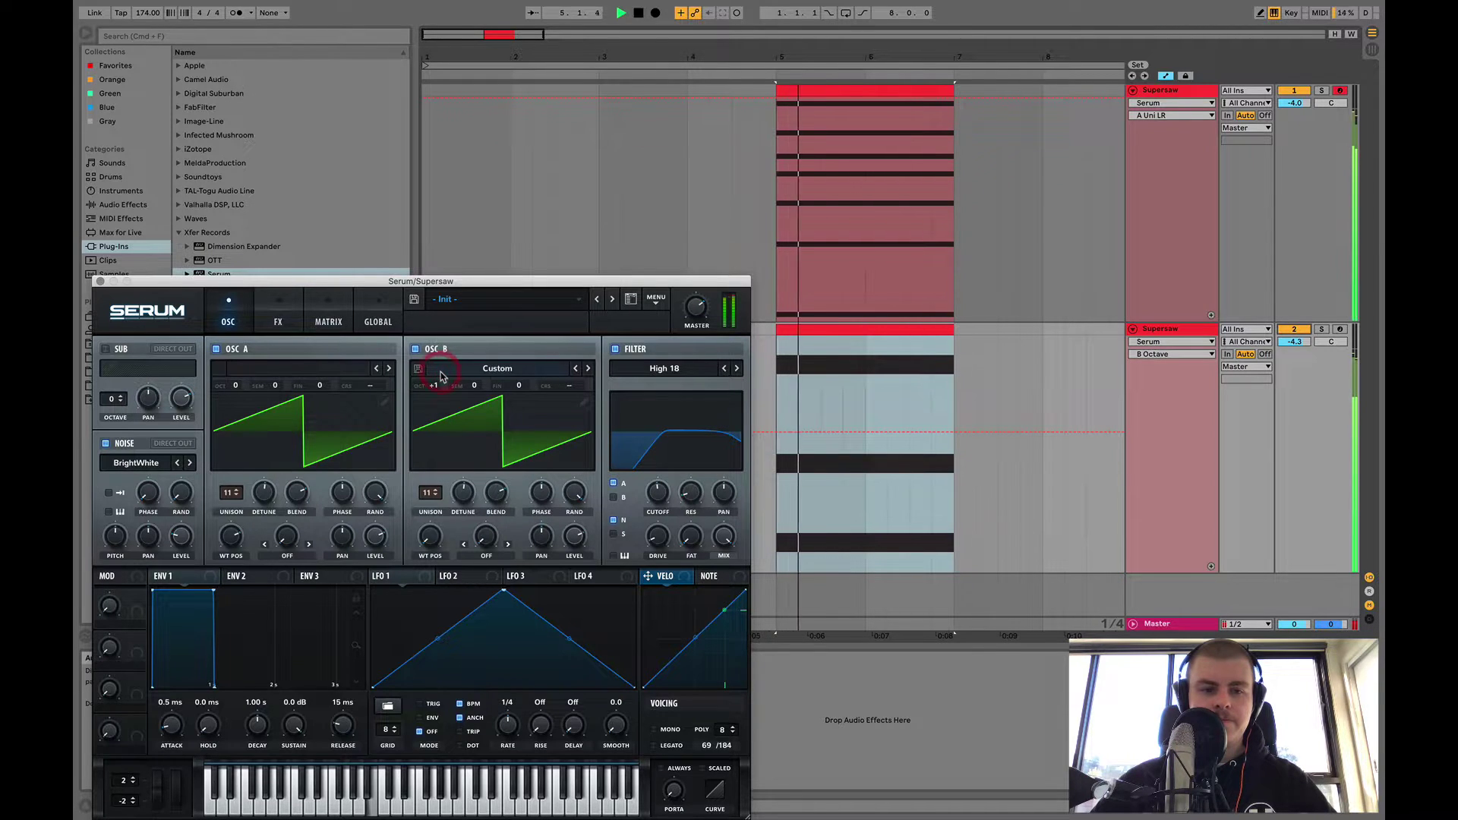
pyautogui.moveTo(576, 541); pyautogui.dragTo(578, 553)
pyautogui.press('space')
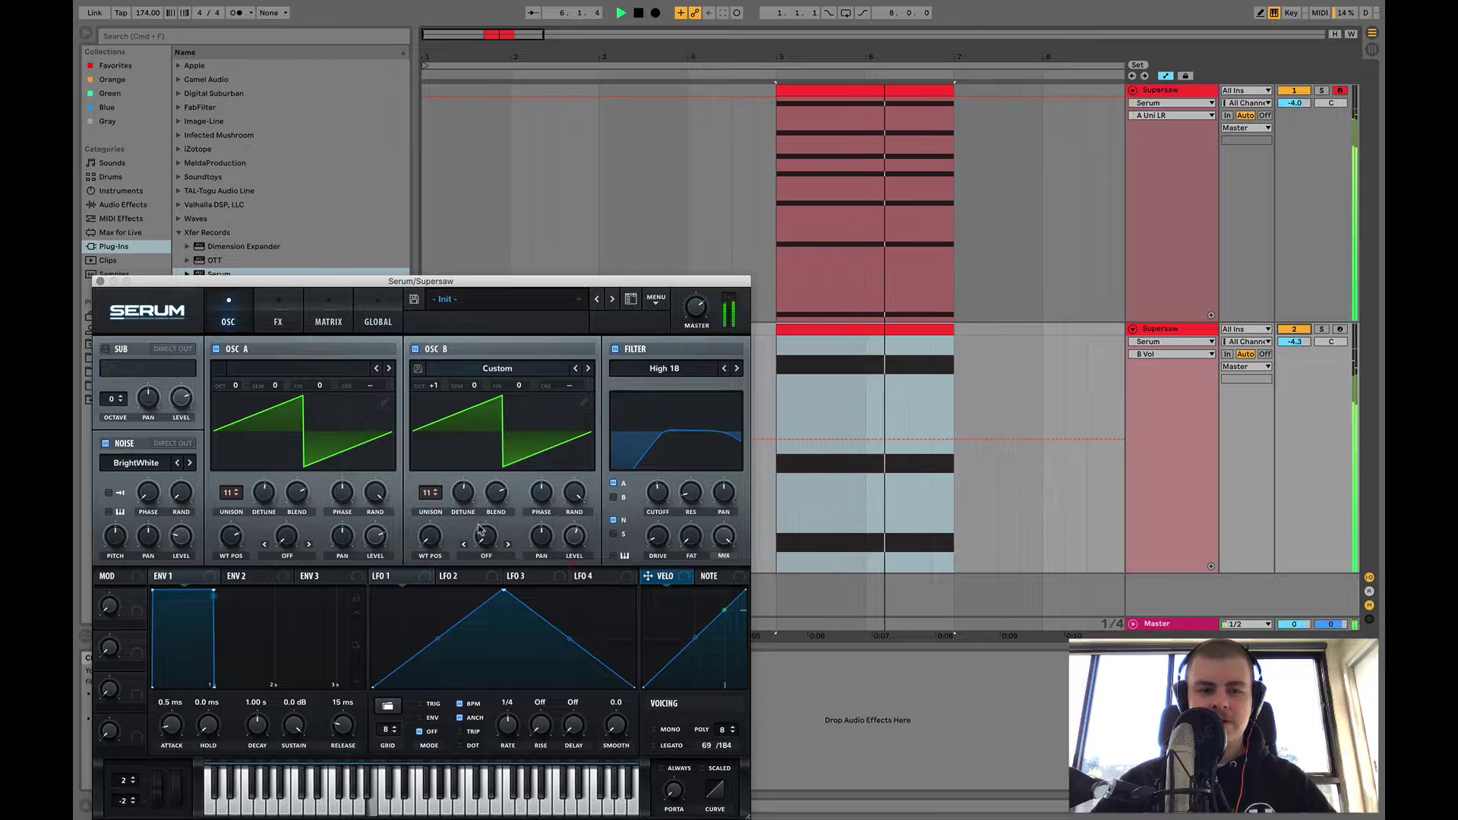
# - Set oscillator B's unison to 15 voices and, with the duplicate track soloed, adjust its detune to about 0.27
pyautogui.press('space')
pyautogui.moveTo(433, 494); pyautogui.dragTo(463, 489)
pyautogui.press('space')
pyautogui.press('space')
pyautogui.click(1321, 329)
pyautogui.click(465, 492)
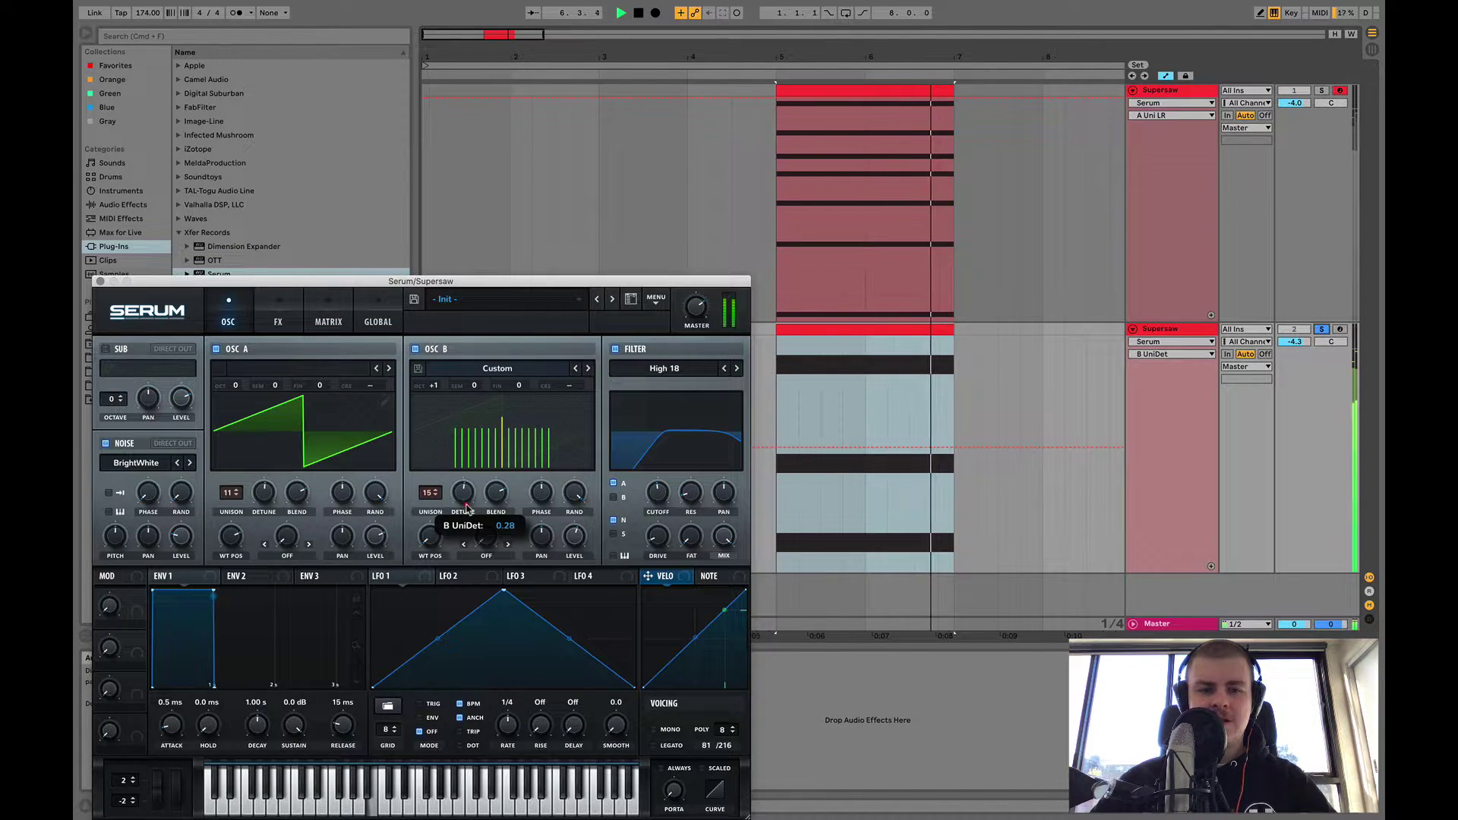
pyautogui.click(265, 495)
pyautogui.press('space')
pyautogui.click(463, 493)
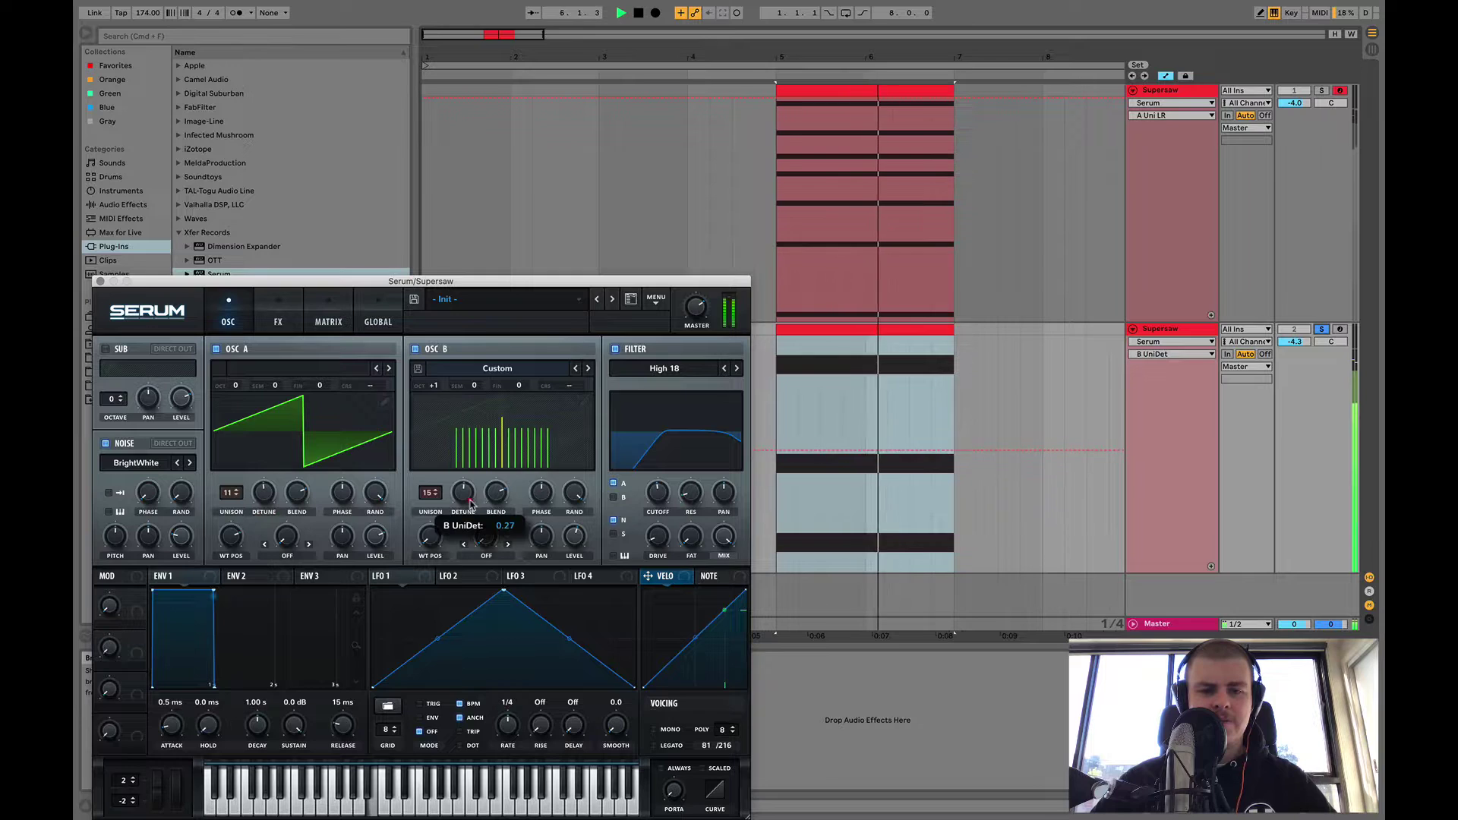
# - Route oscillator B through the filter and fine-tune the noise level and oscillator B's detune during playback
pyautogui.click(614, 498)
pyautogui.press('space')
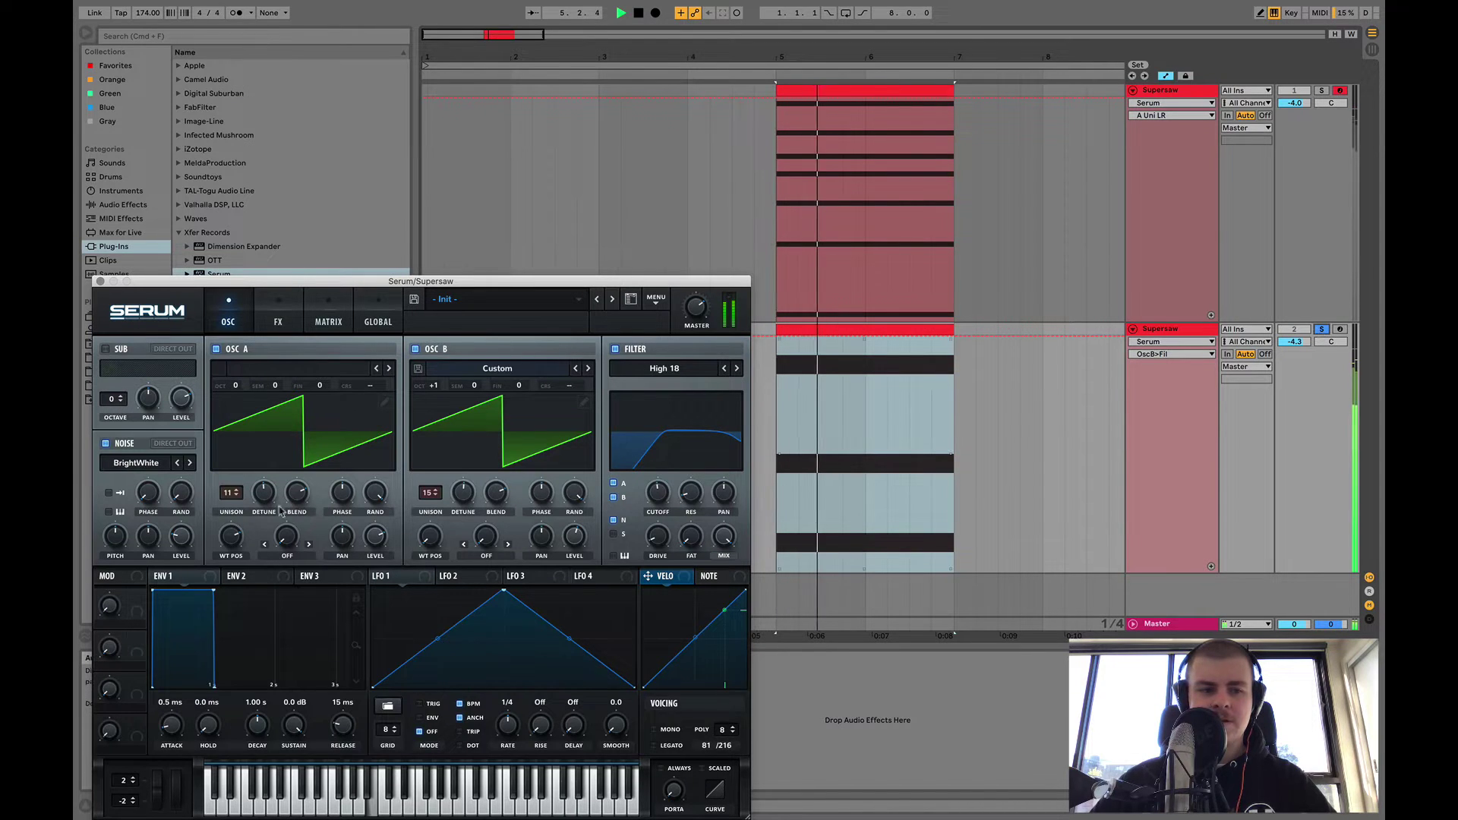
pyautogui.click(193, 545)
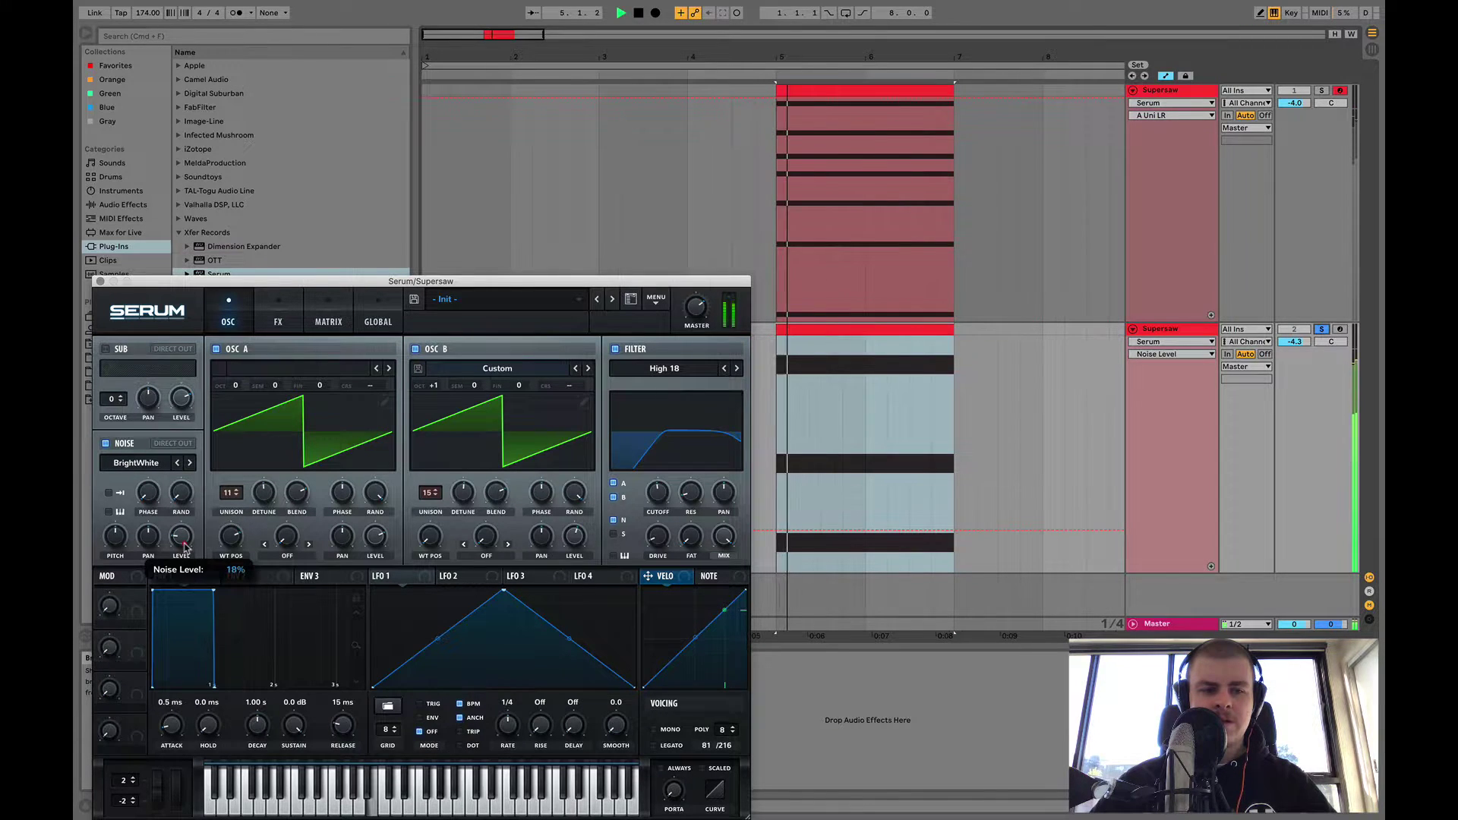
pyautogui.click(463, 493)
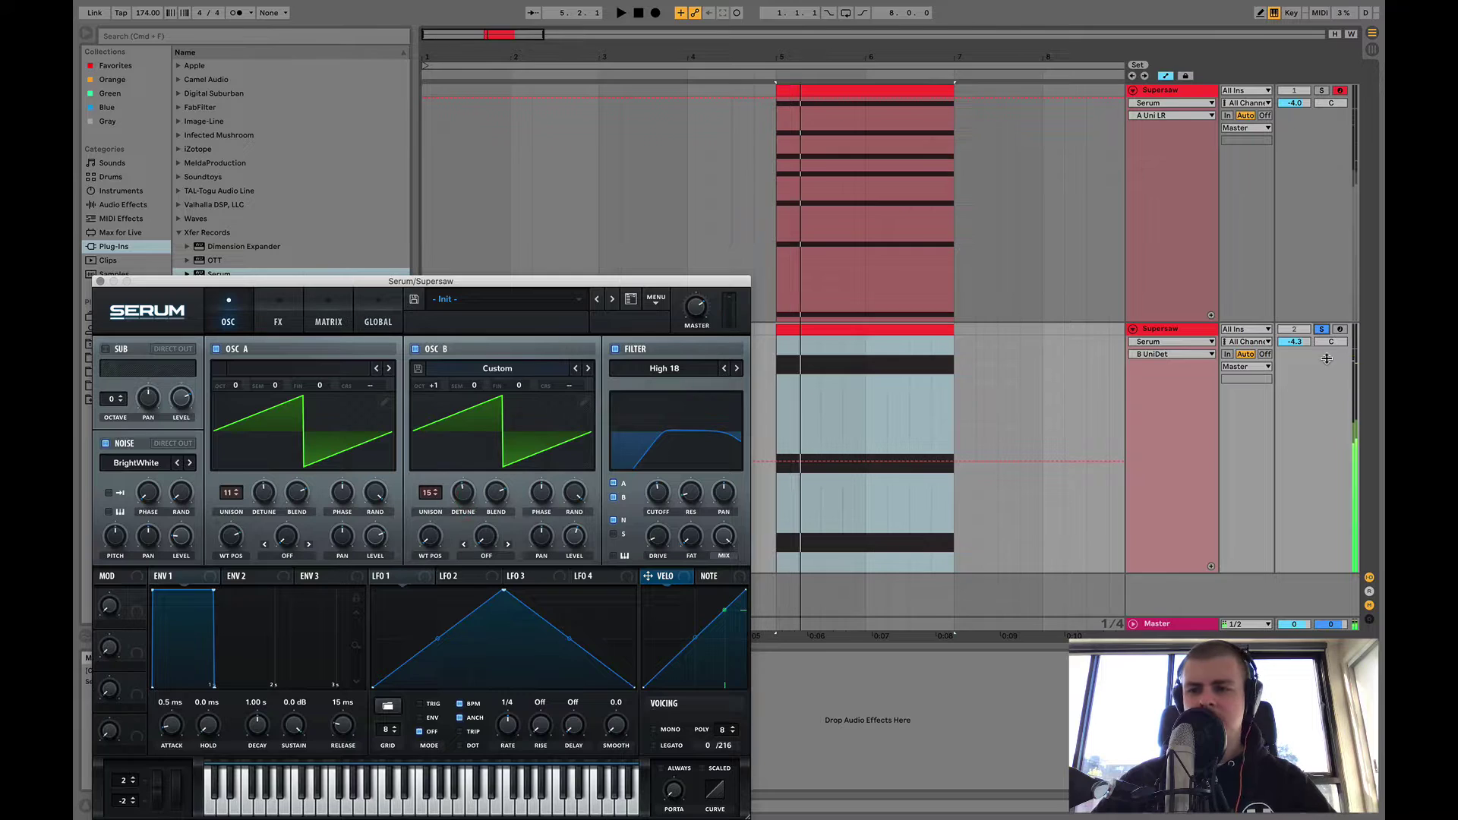
# - Unsolo the duplicate track, set its volume to -3.0 dB, and close its Serum window
pyautogui.click(1321, 329)
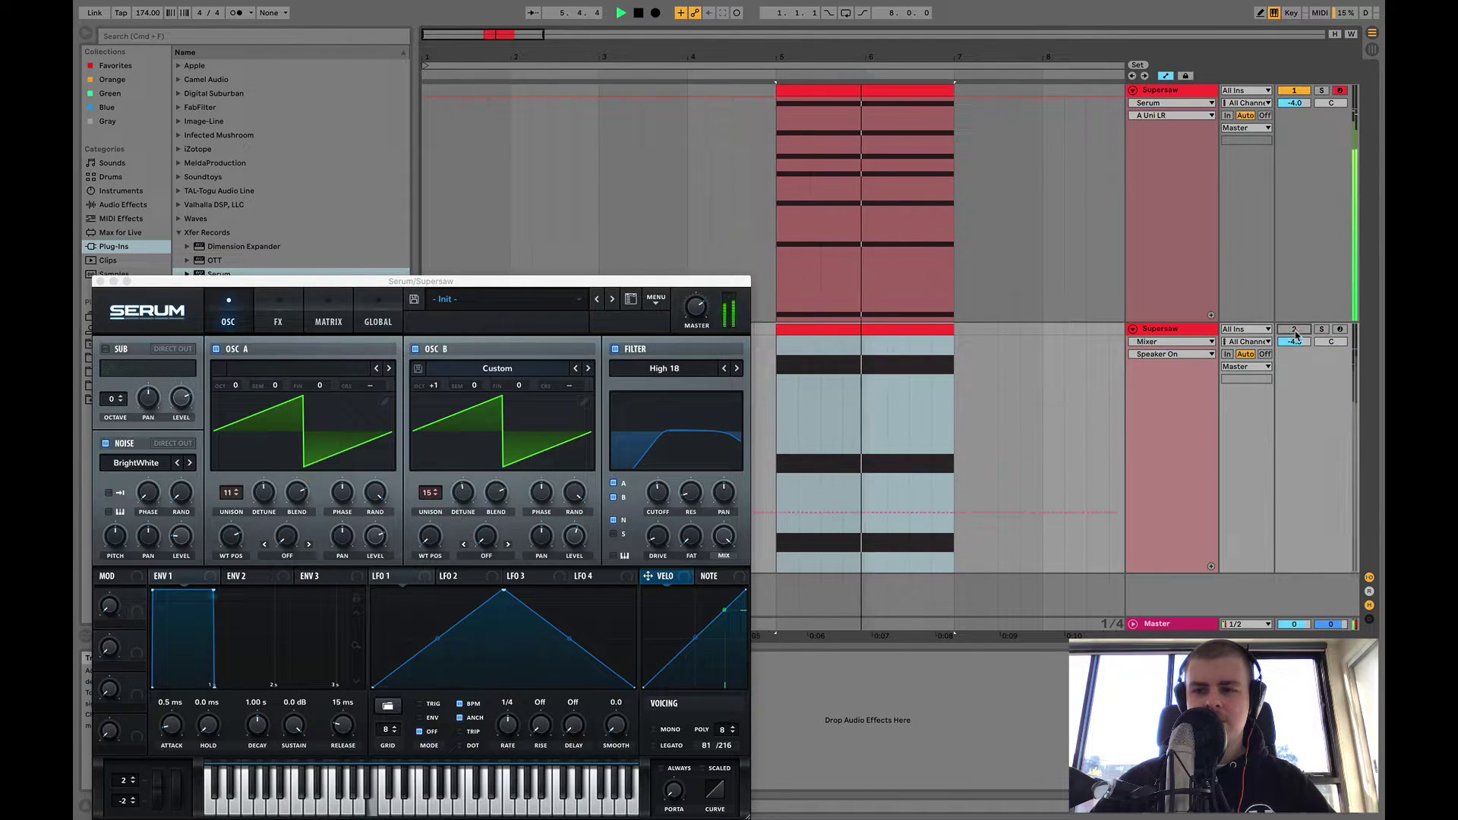
pyautogui.click(1294, 341)
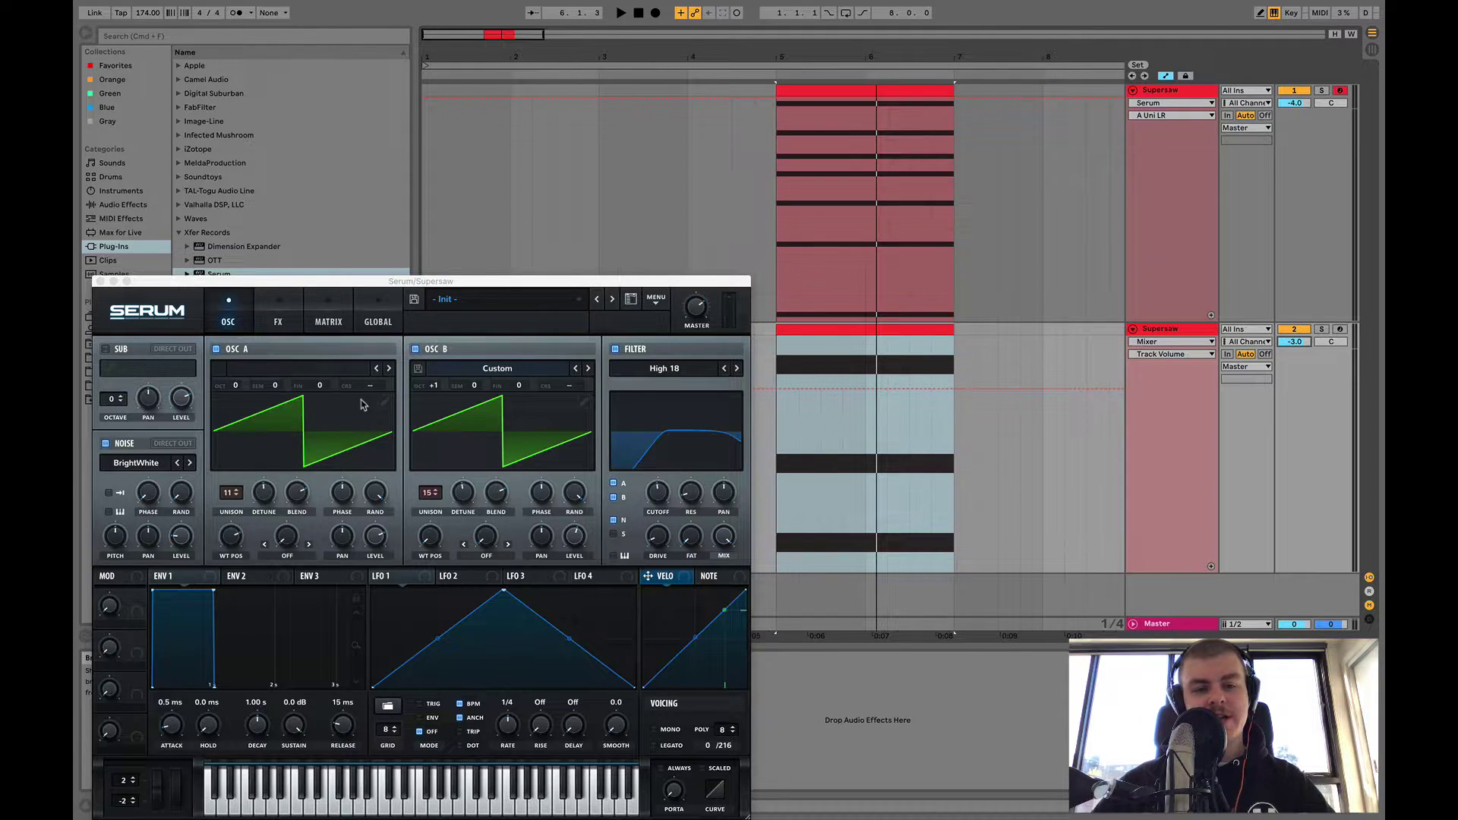
pyautogui.click(279, 317)
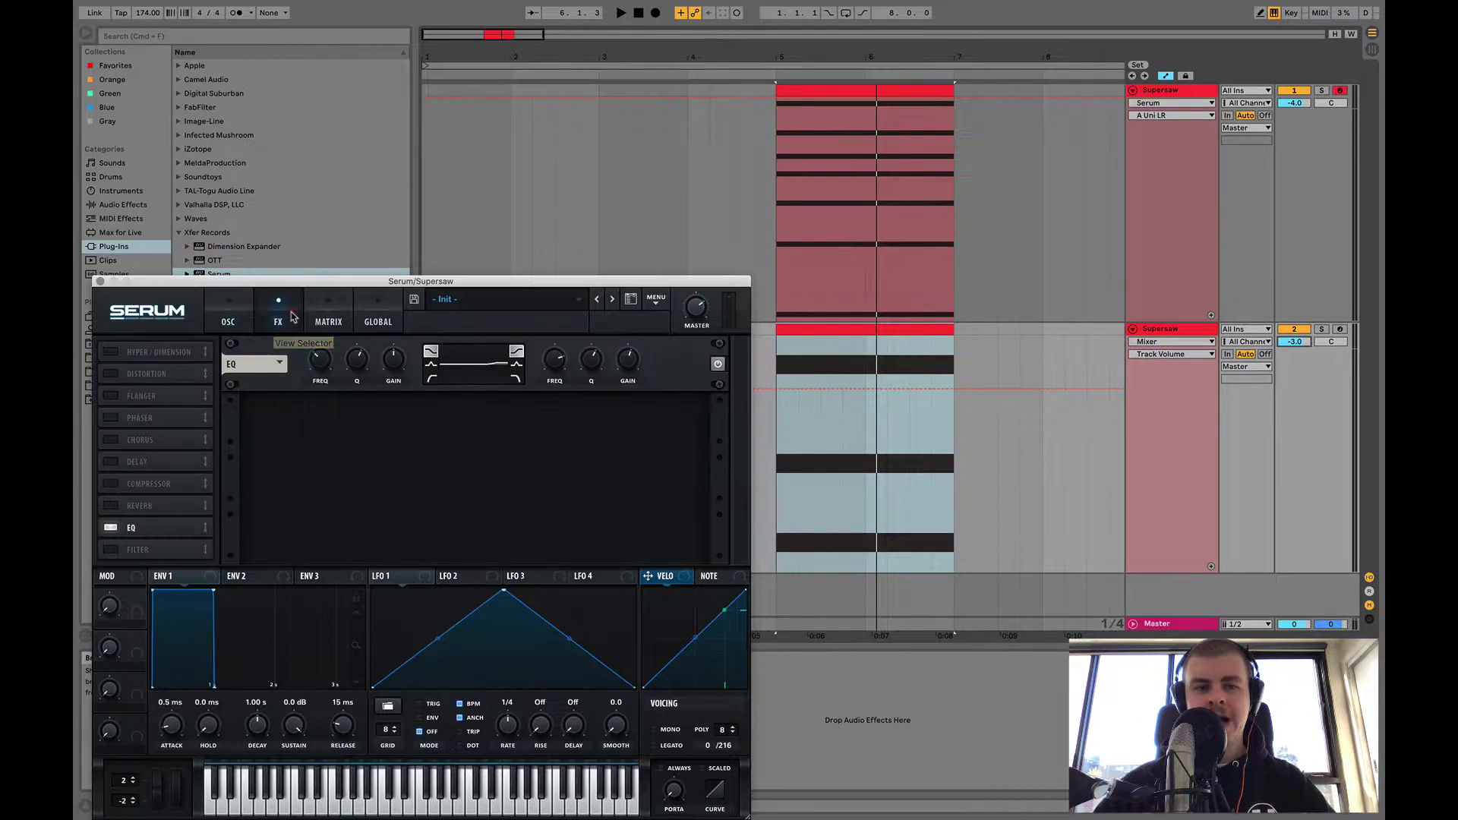
pyautogui.click(100, 281)
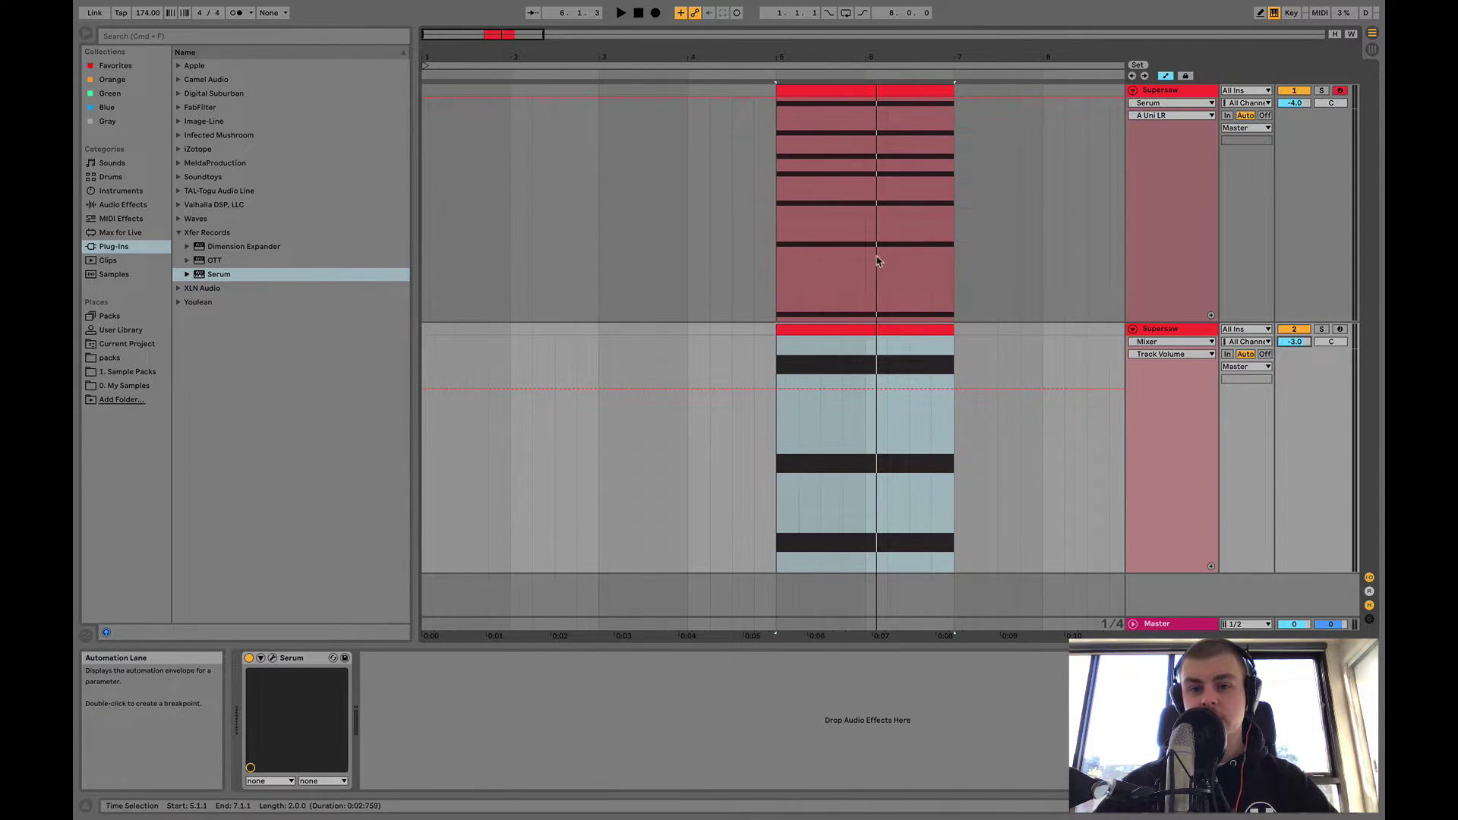
# - Try copying the full chord clip onto the duplicate track and solo each track in turn to compare them
pyautogui.click(858, 172)
pyautogui.click(819, 326)
pyautogui.press('space')
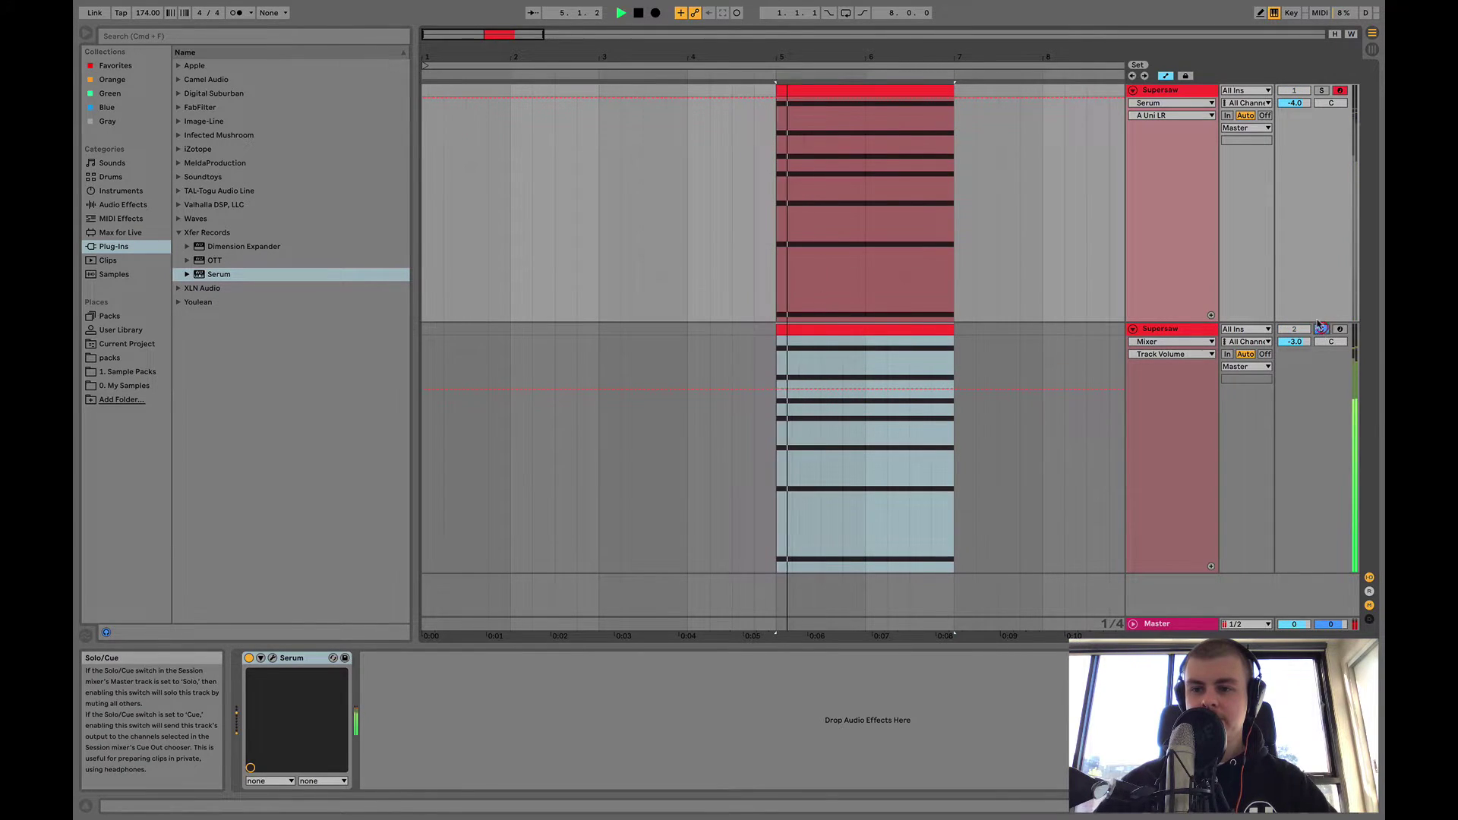
pyautogui.click(1321, 90)
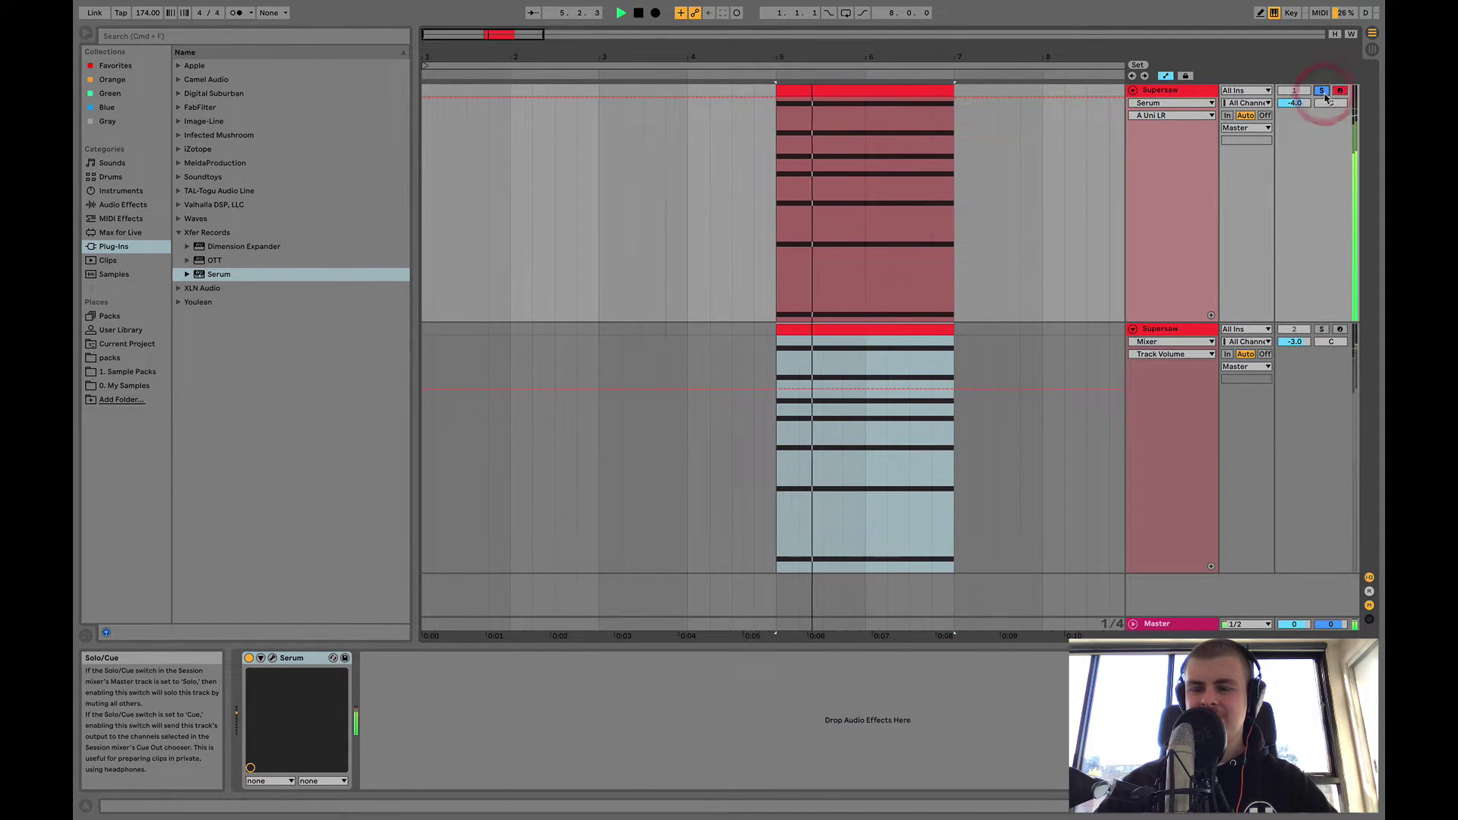
pyautogui.click(1321, 330)
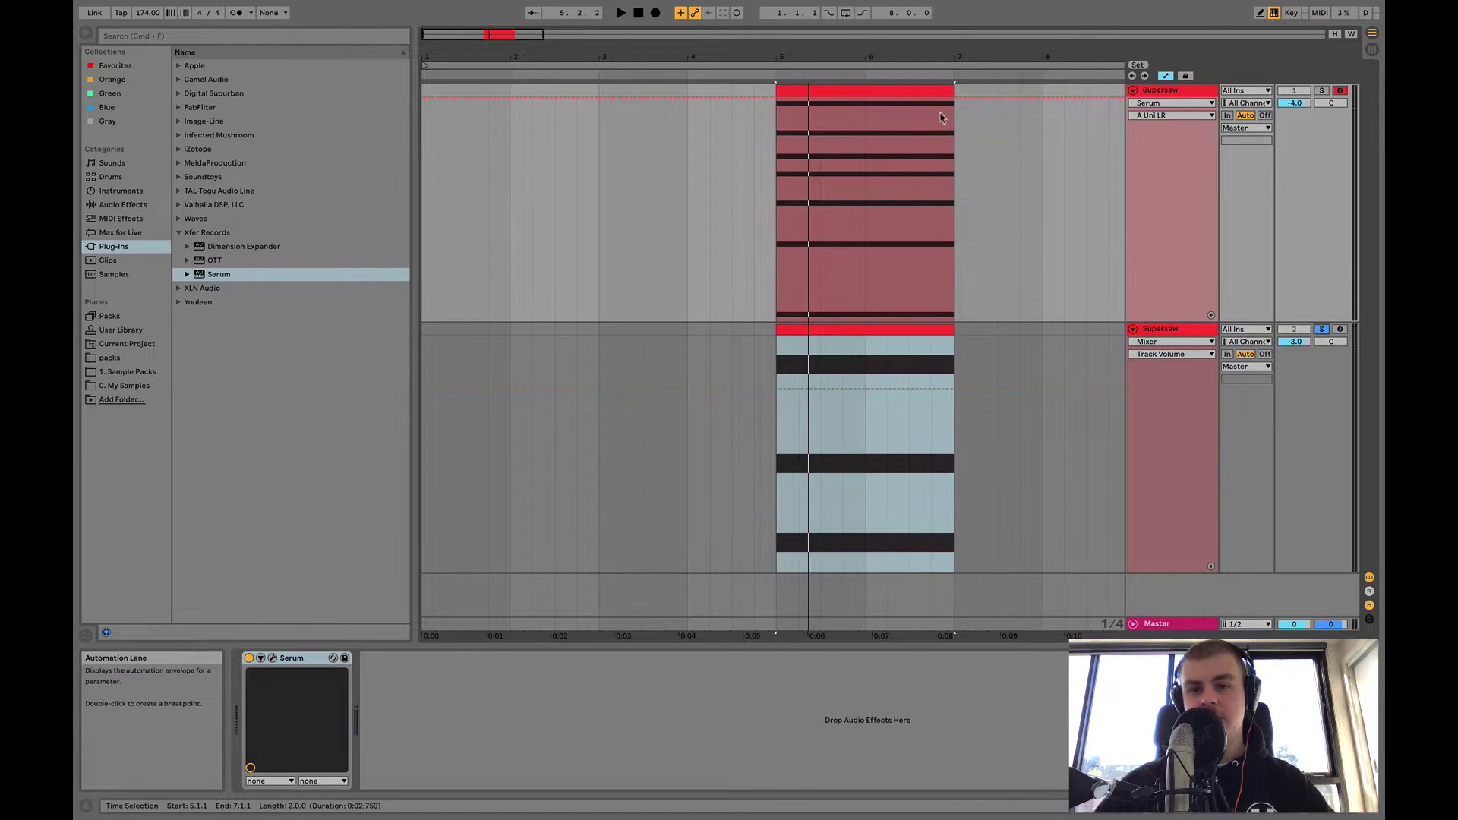
# - Select the first track's chord clip and toggle the duplicate track's solo to compare the combined and isolated sound
pyautogui.click(918, 92)
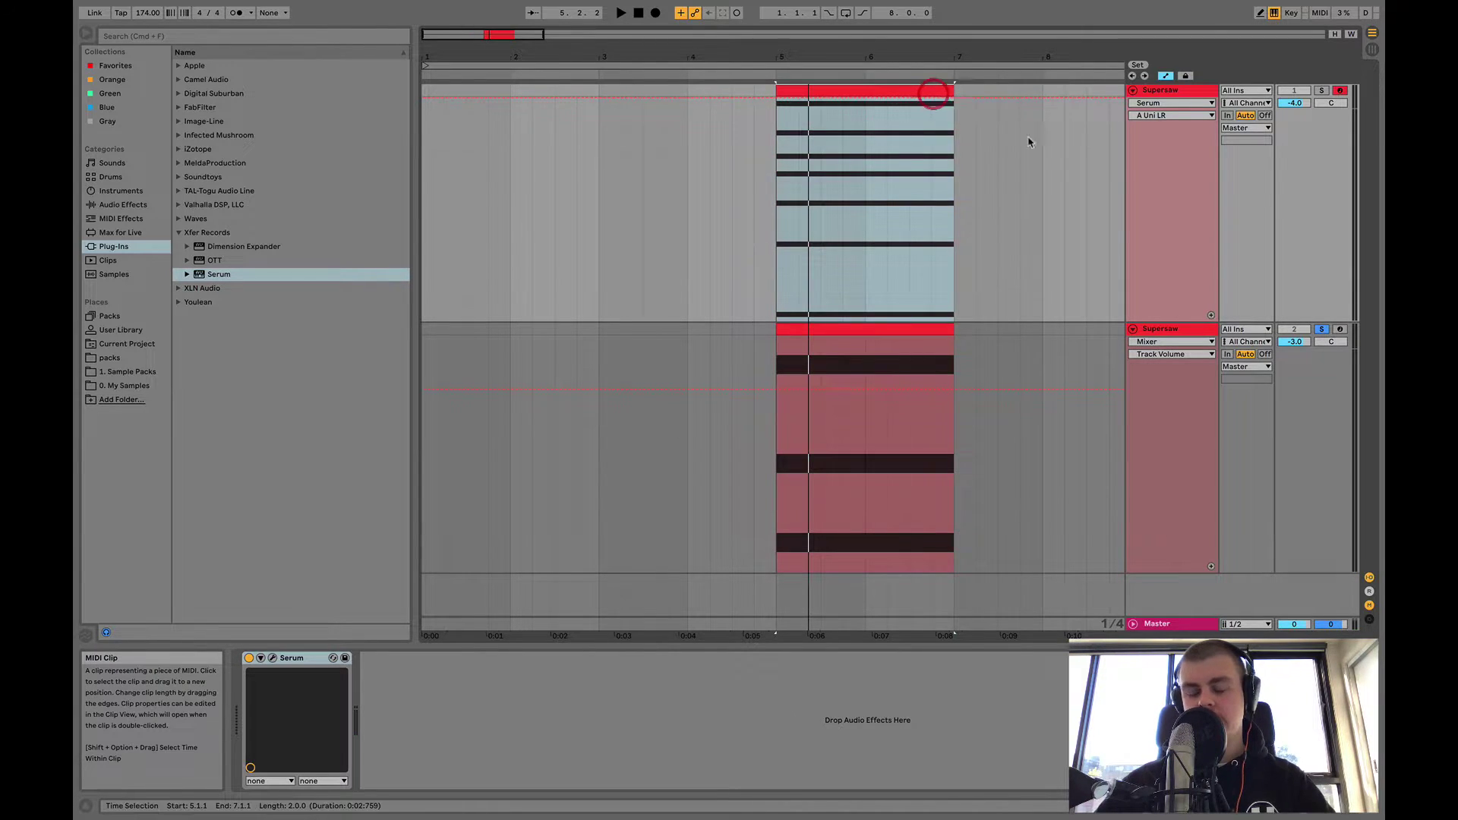
pyautogui.click(1322, 330)
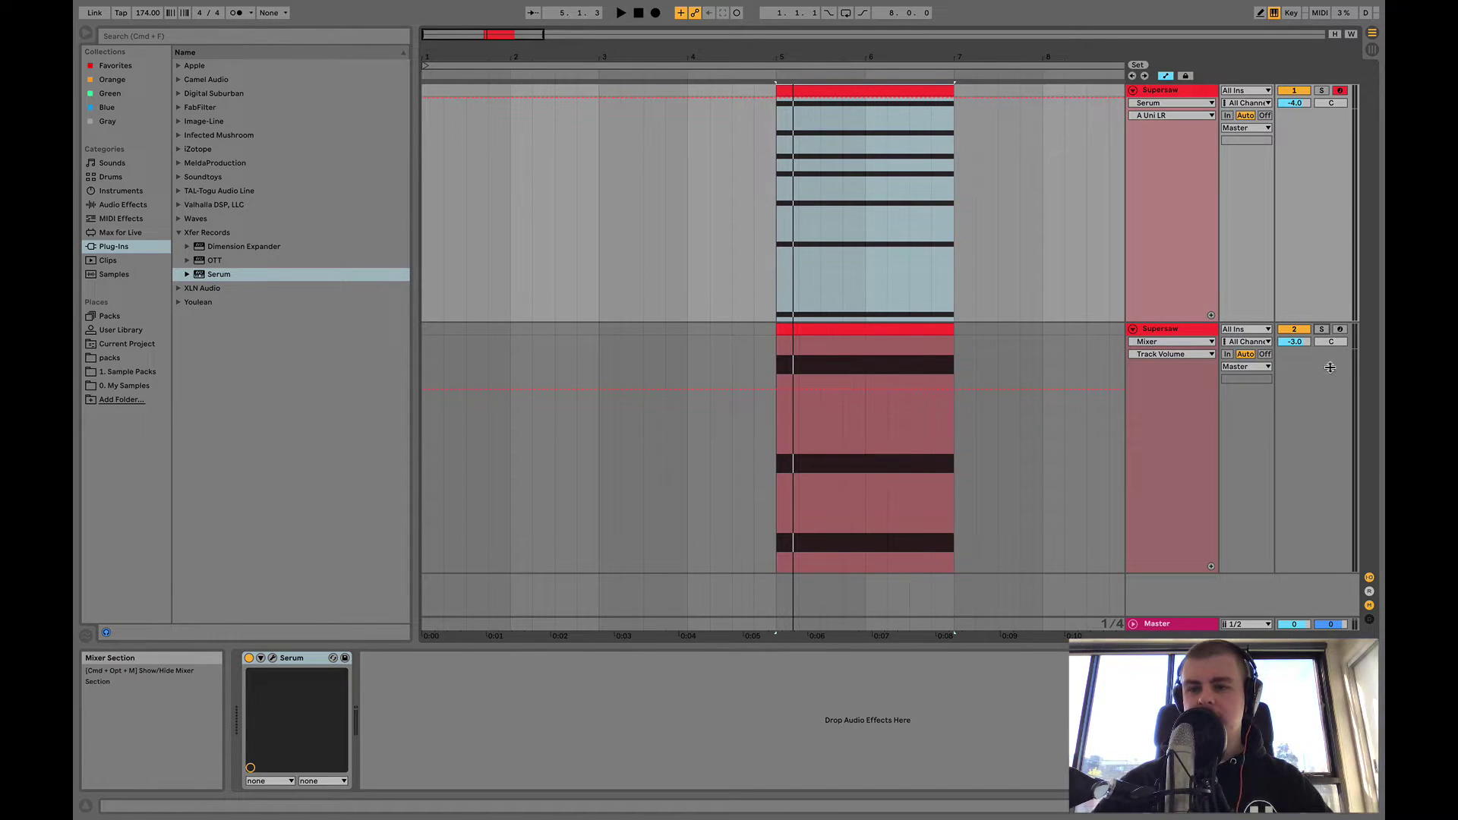
pyautogui.click(1323, 330)
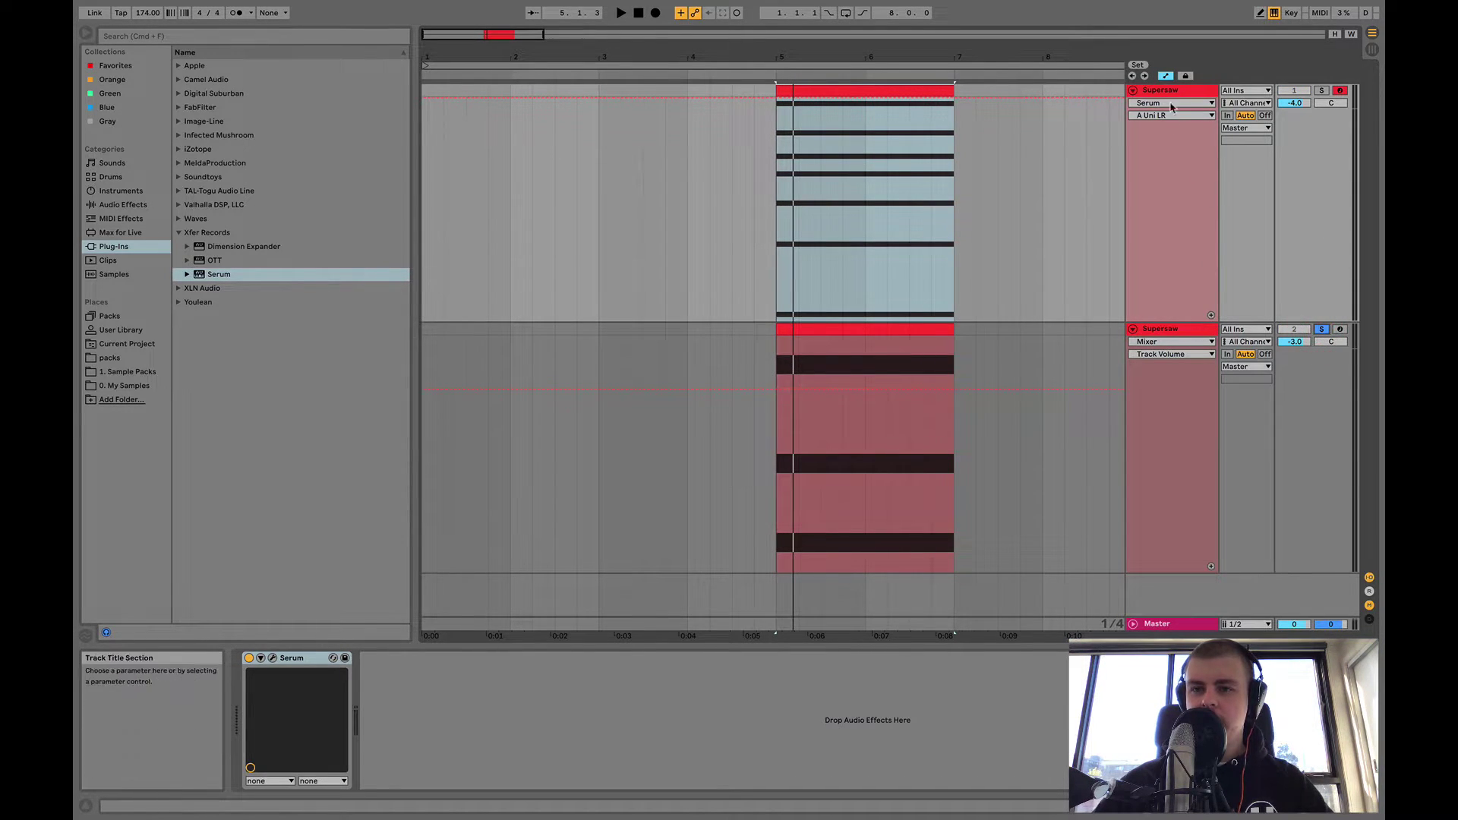
# - In the first track's Serum, turn off oscillator A, turn on oscillator B with the Basic Mg wavetable, and play it
pyautogui.click(272, 658)
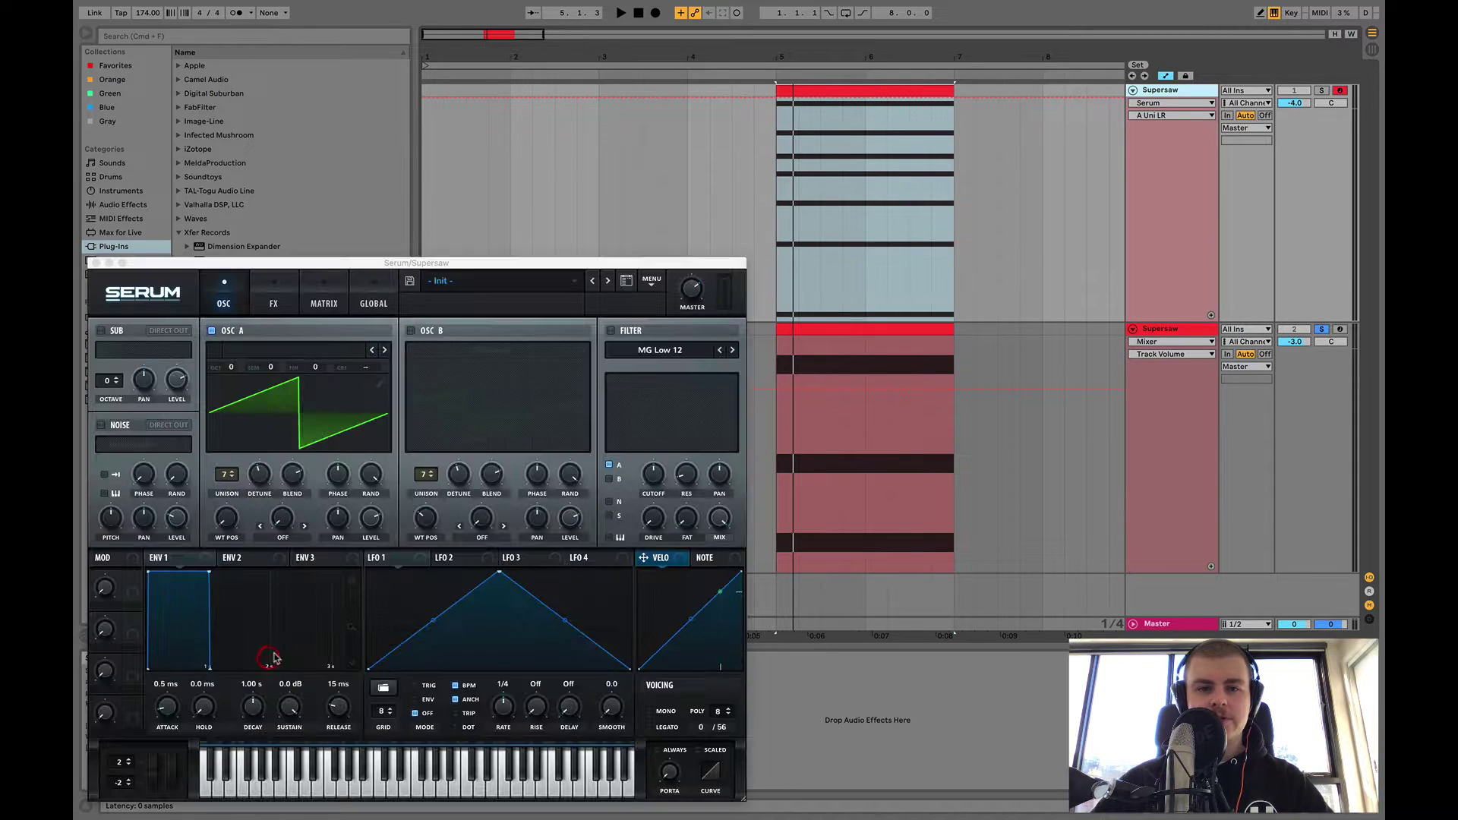
pyautogui.click(212, 330)
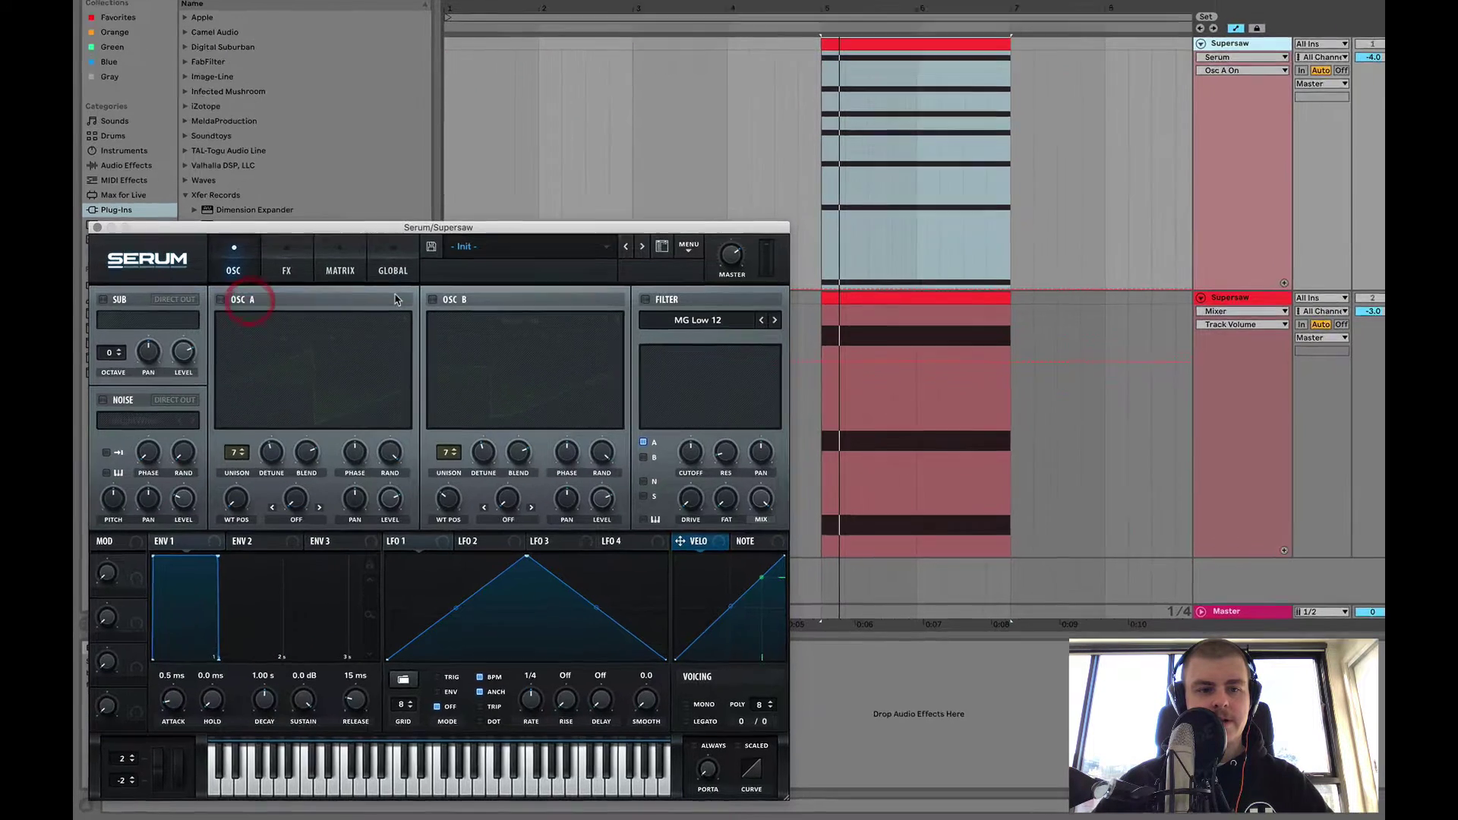
pyautogui.click(410, 330)
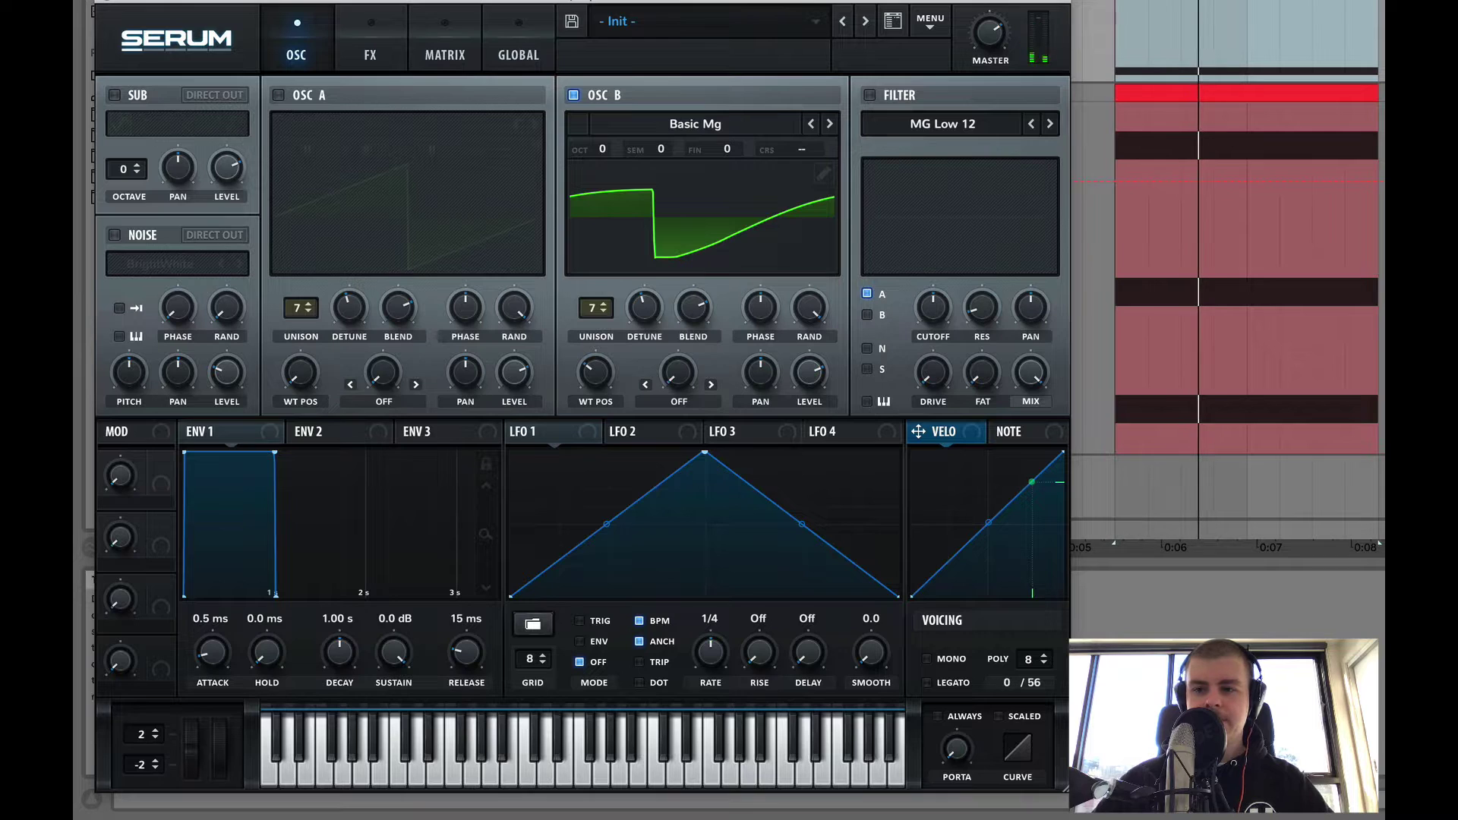
pyautogui.press('space')
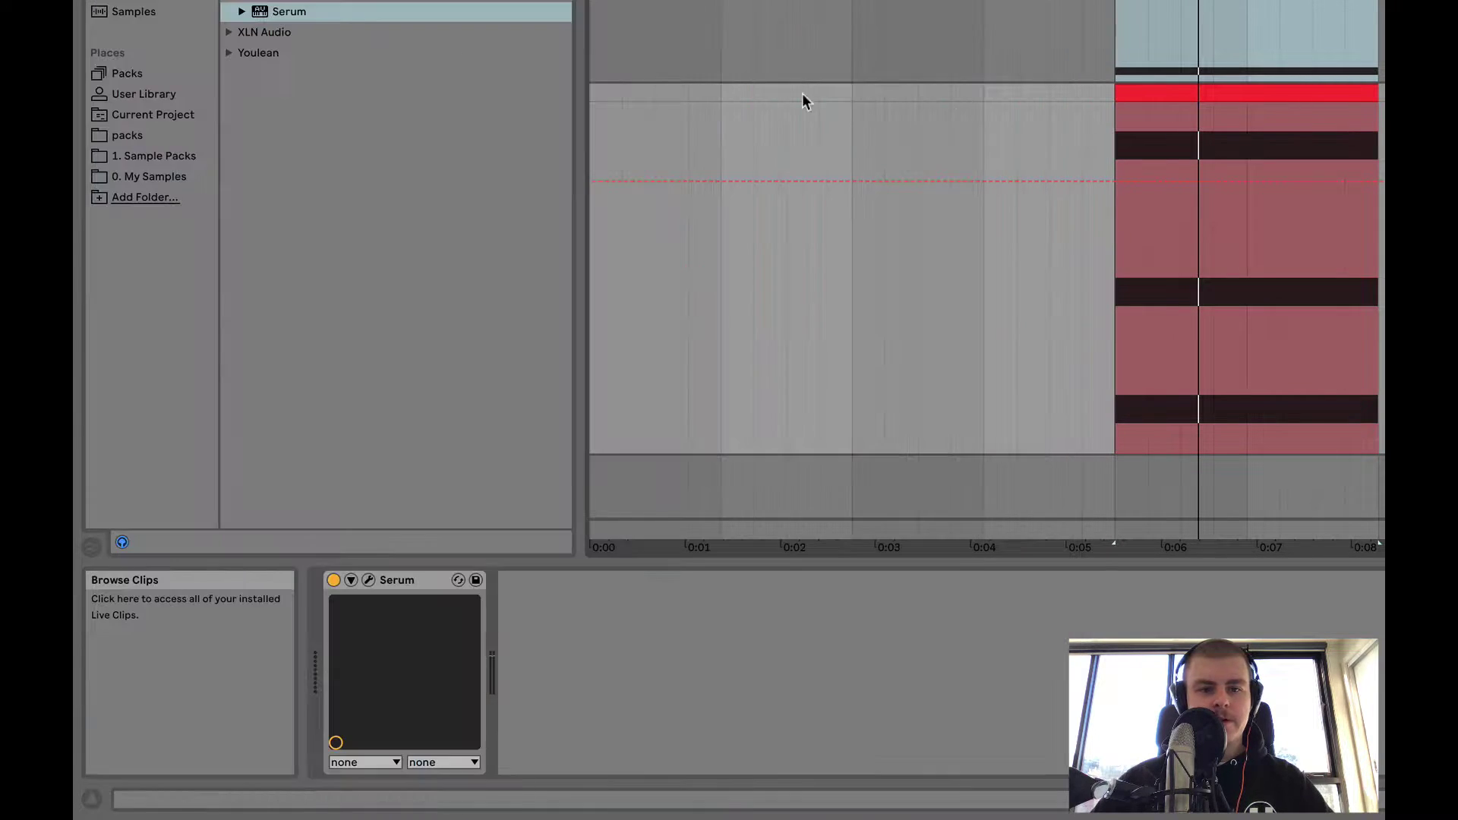
# - In the duplicate track's Serum, load the analog Basic_McB wavetable into both oscillator A and oscillator B
pyautogui.click(366, 579)
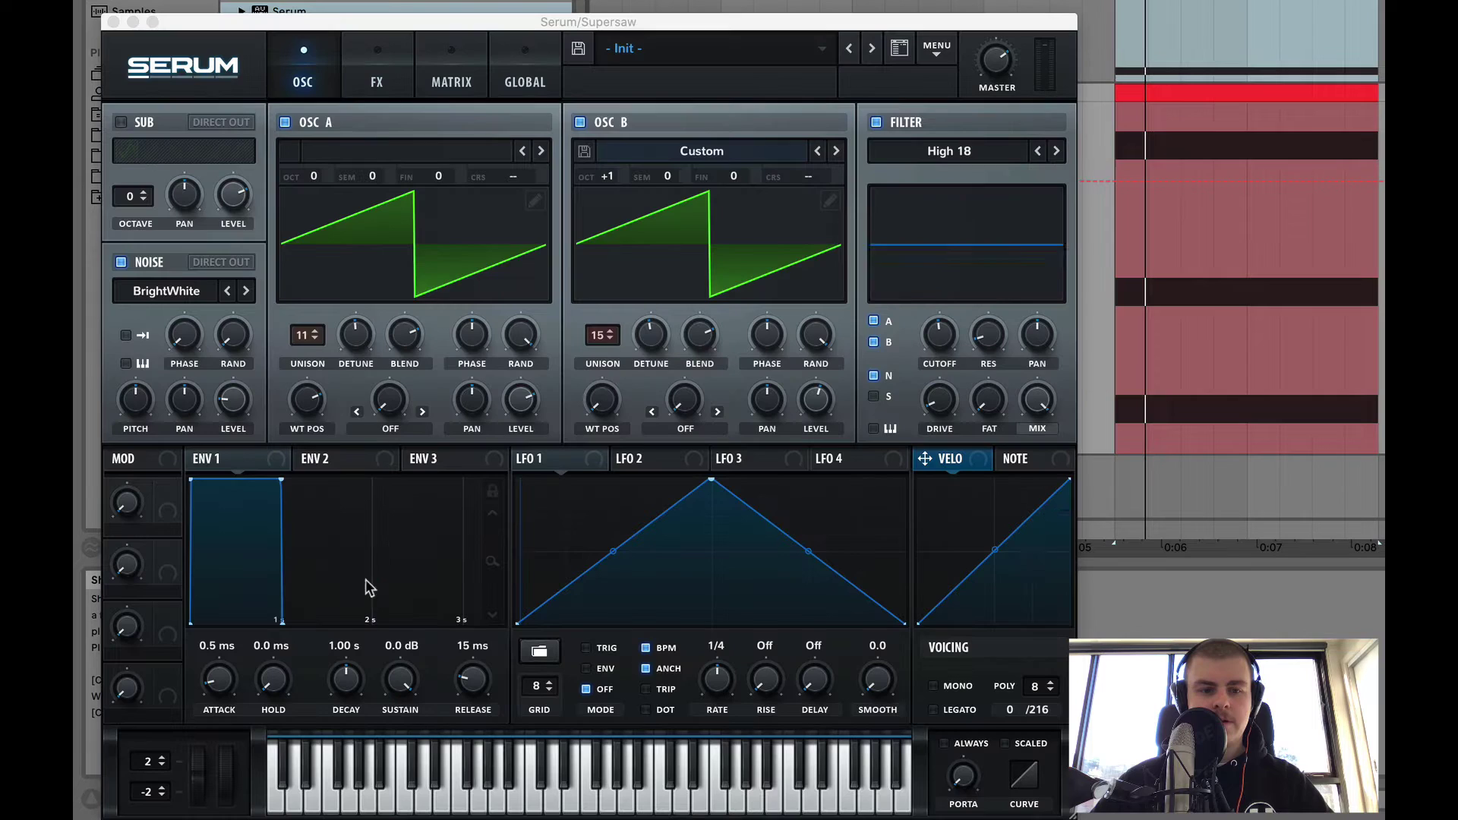
pyautogui.click(477, 151)
pyautogui.moveTo(467, 179)
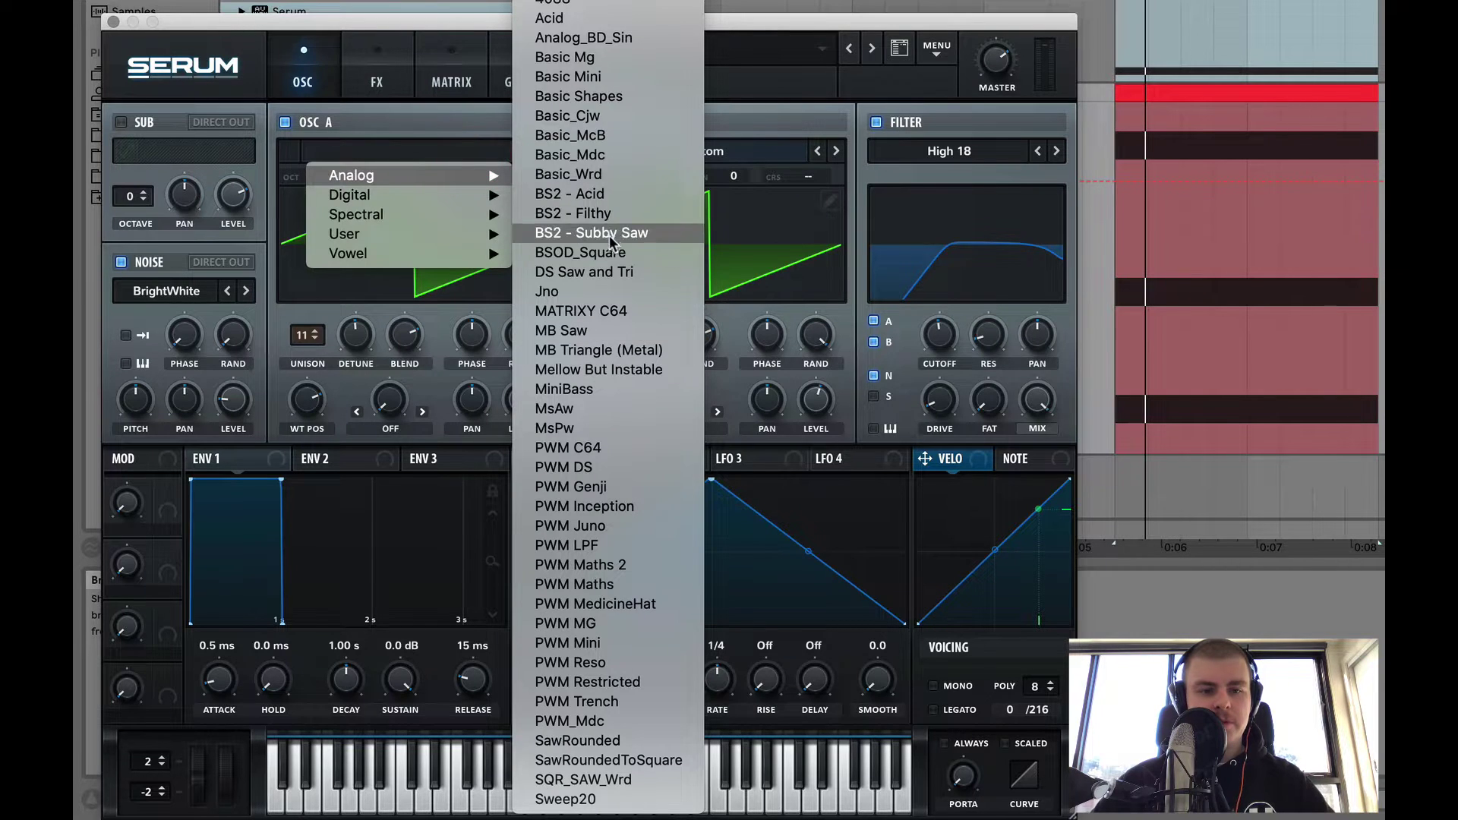
pyautogui.click(606, 137)
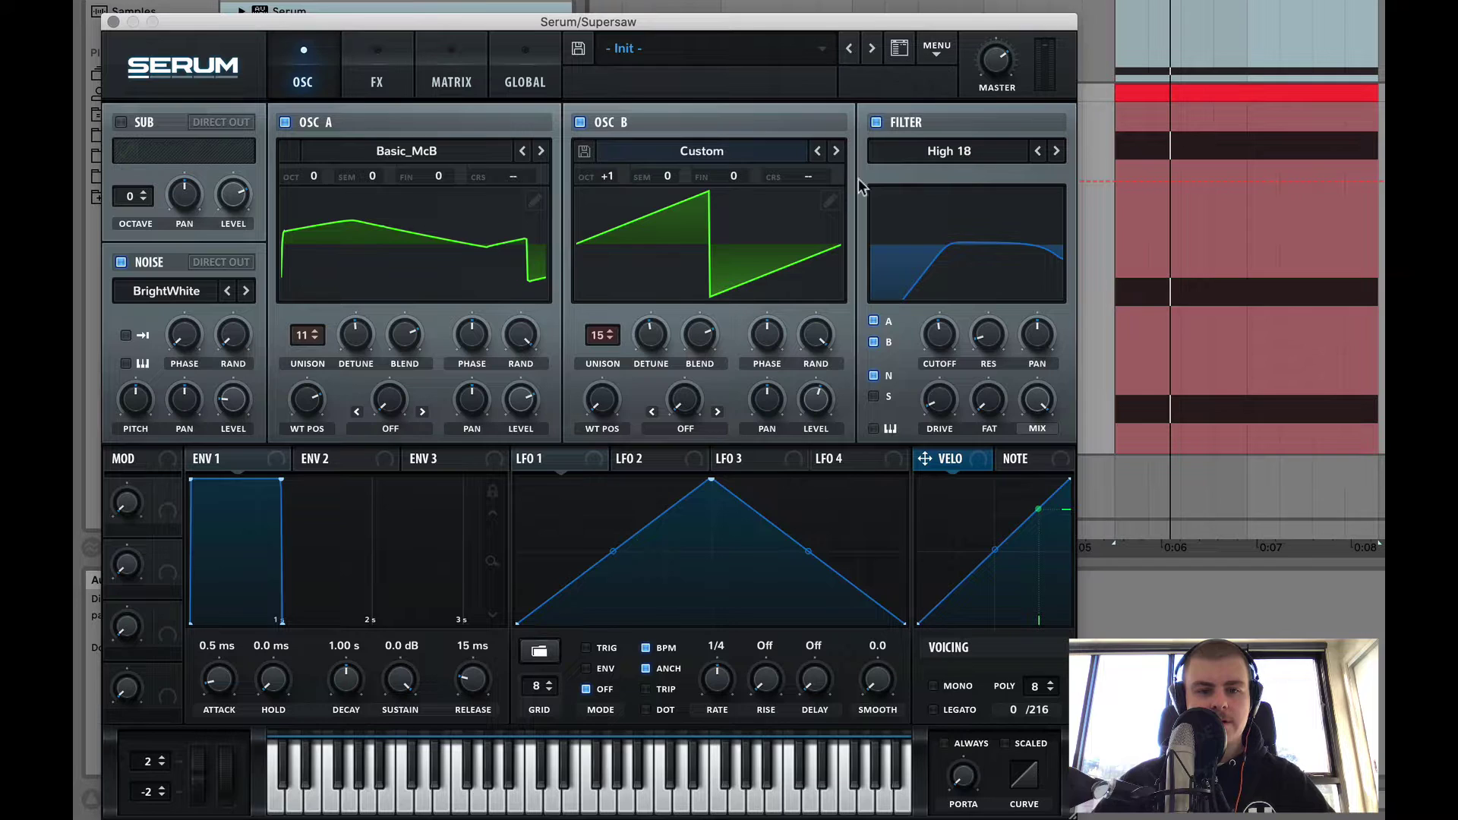
pyautogui.click(760, 148)
pyautogui.moveTo(760, 176)
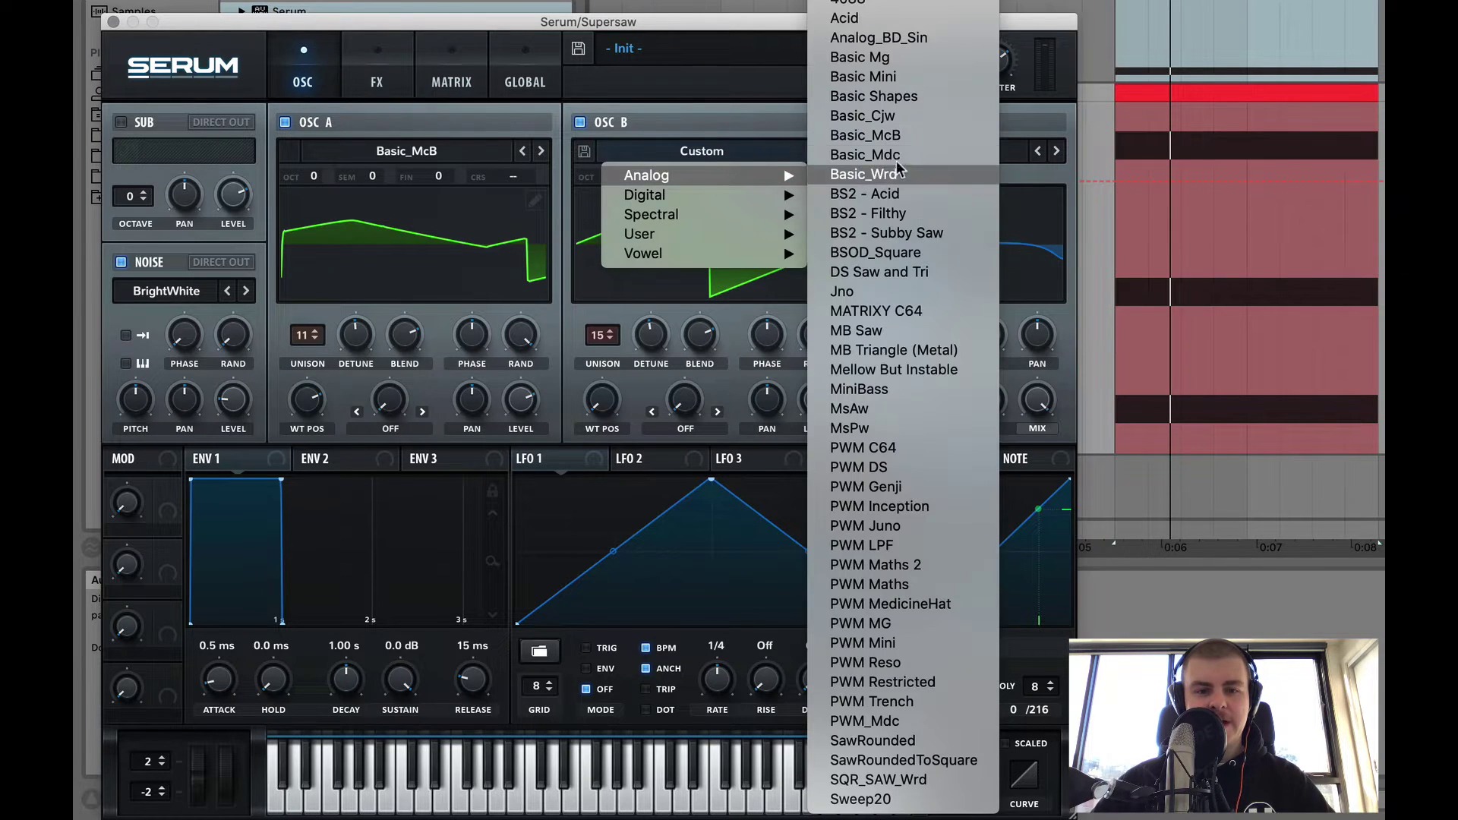
pyautogui.click(900, 137)
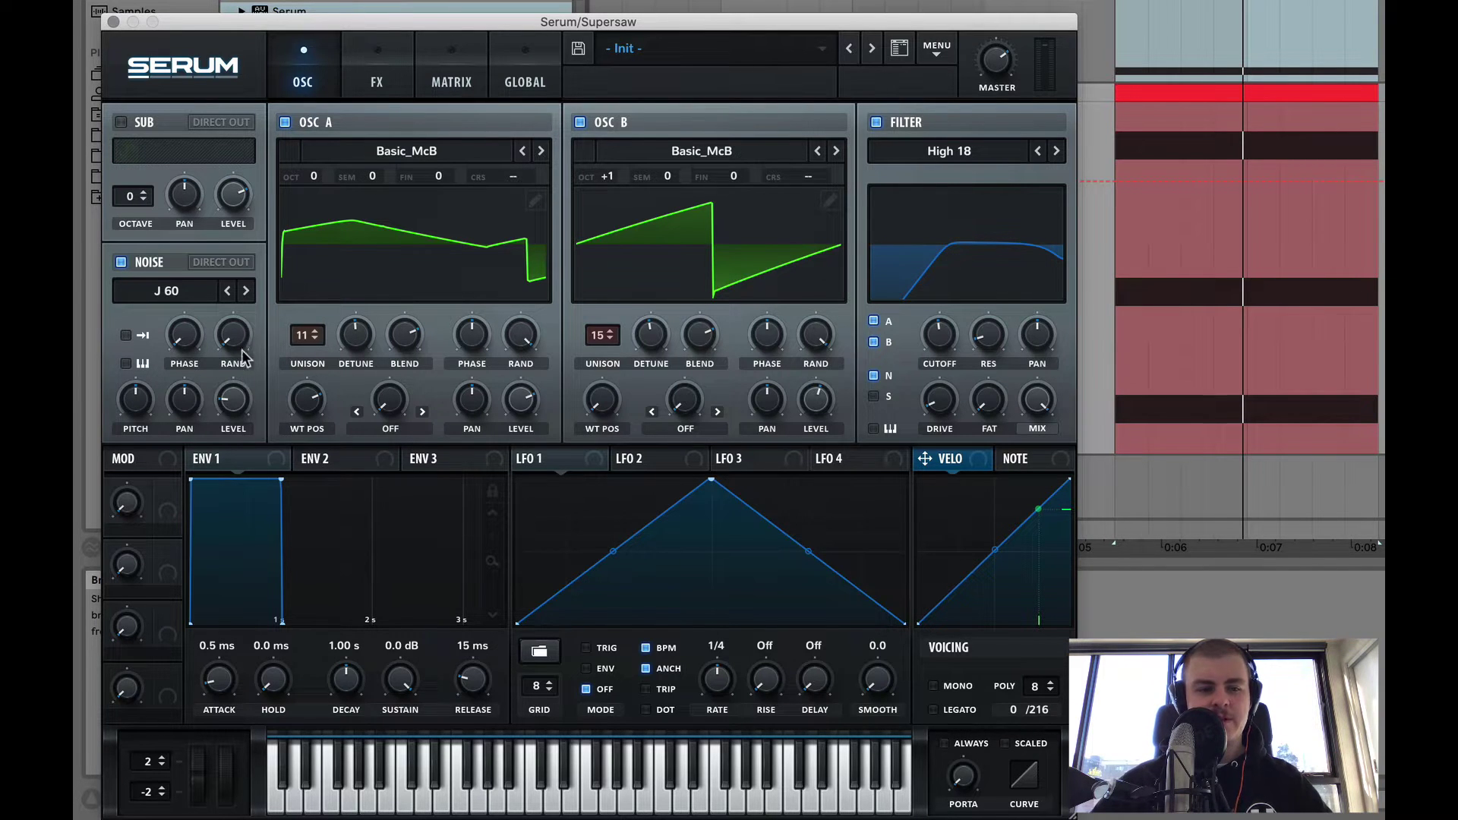
# - Isolate the noise by temporarily disabling both oscillators, change it to J106 Chorus, and raise its level
pyautogui.click(580, 122)
pyautogui.click(285, 121)
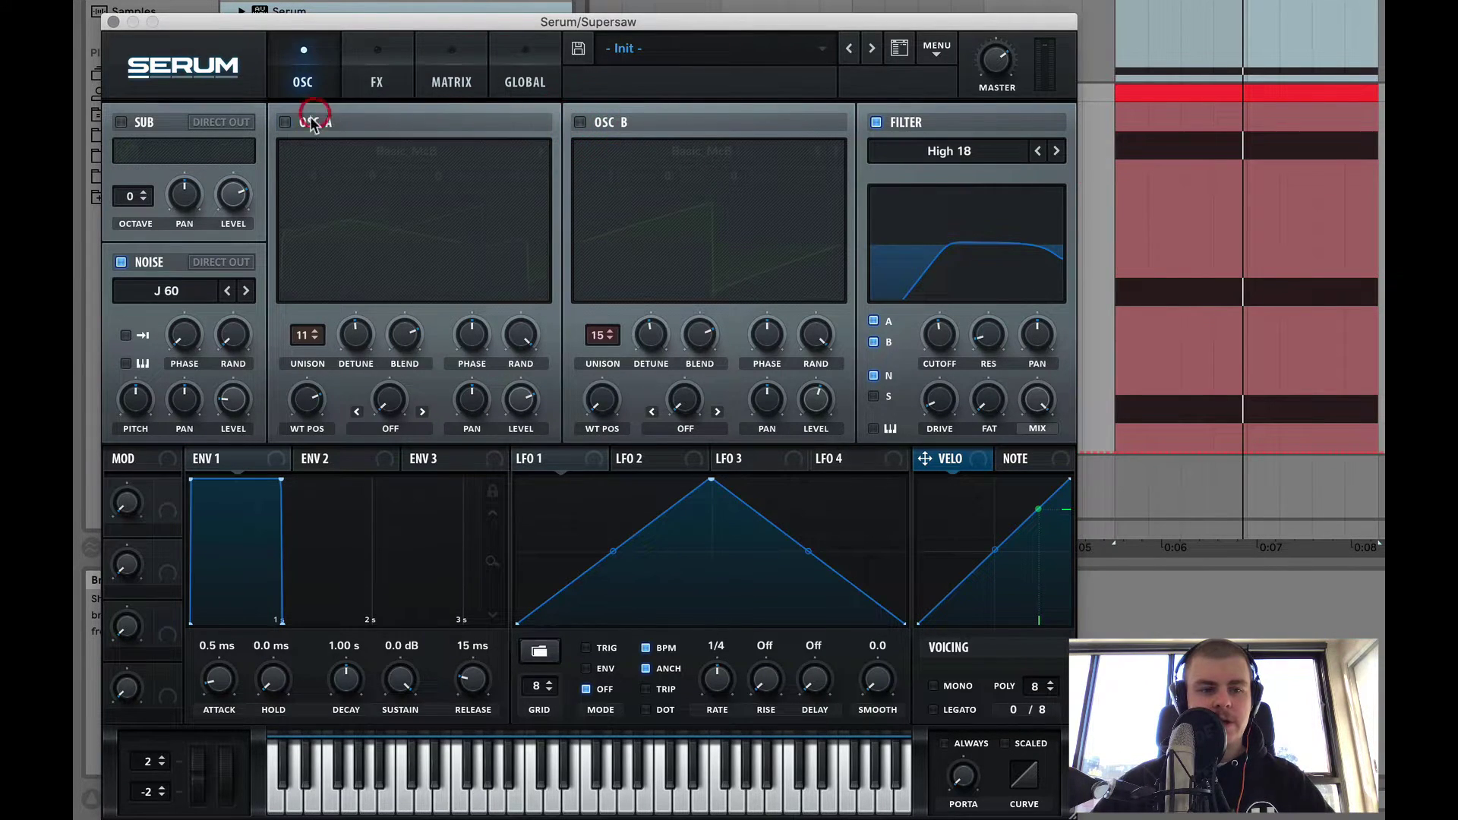
pyautogui.click(245, 290)
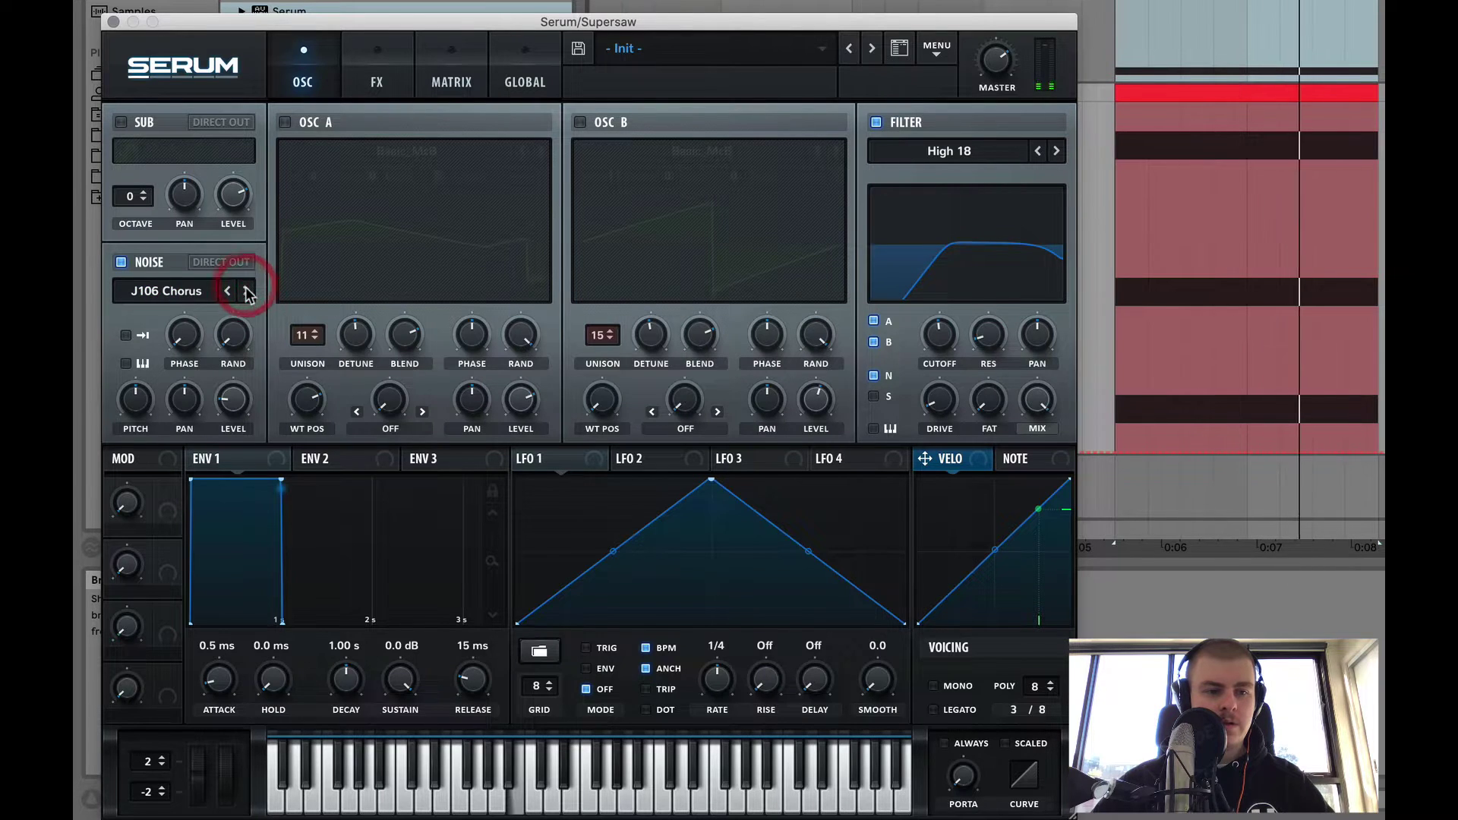
pyautogui.click(285, 122)
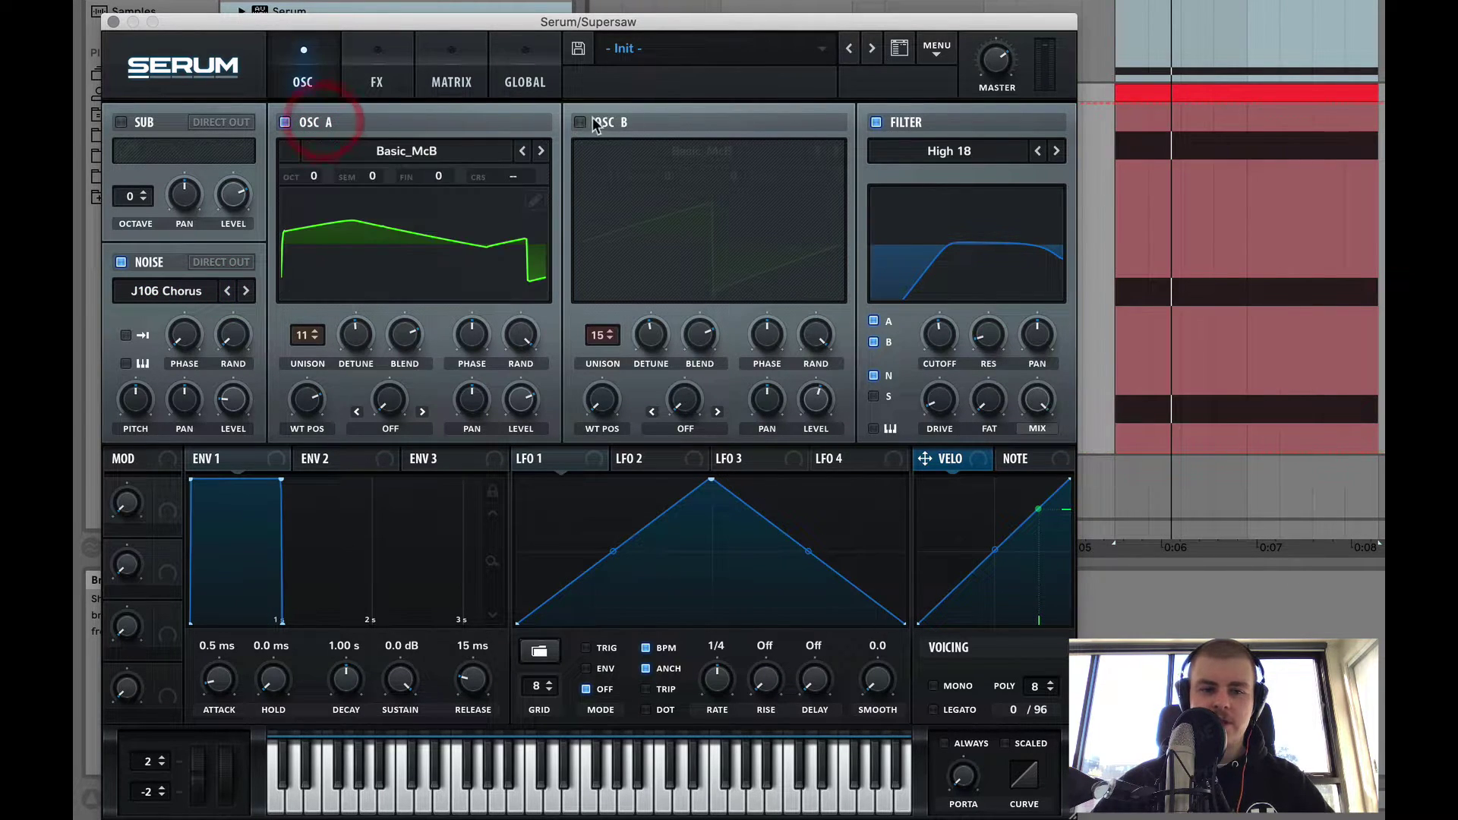
pyautogui.click(580, 121)
pyautogui.moveTo(248, 404); pyautogui.dragTo(248, 397)
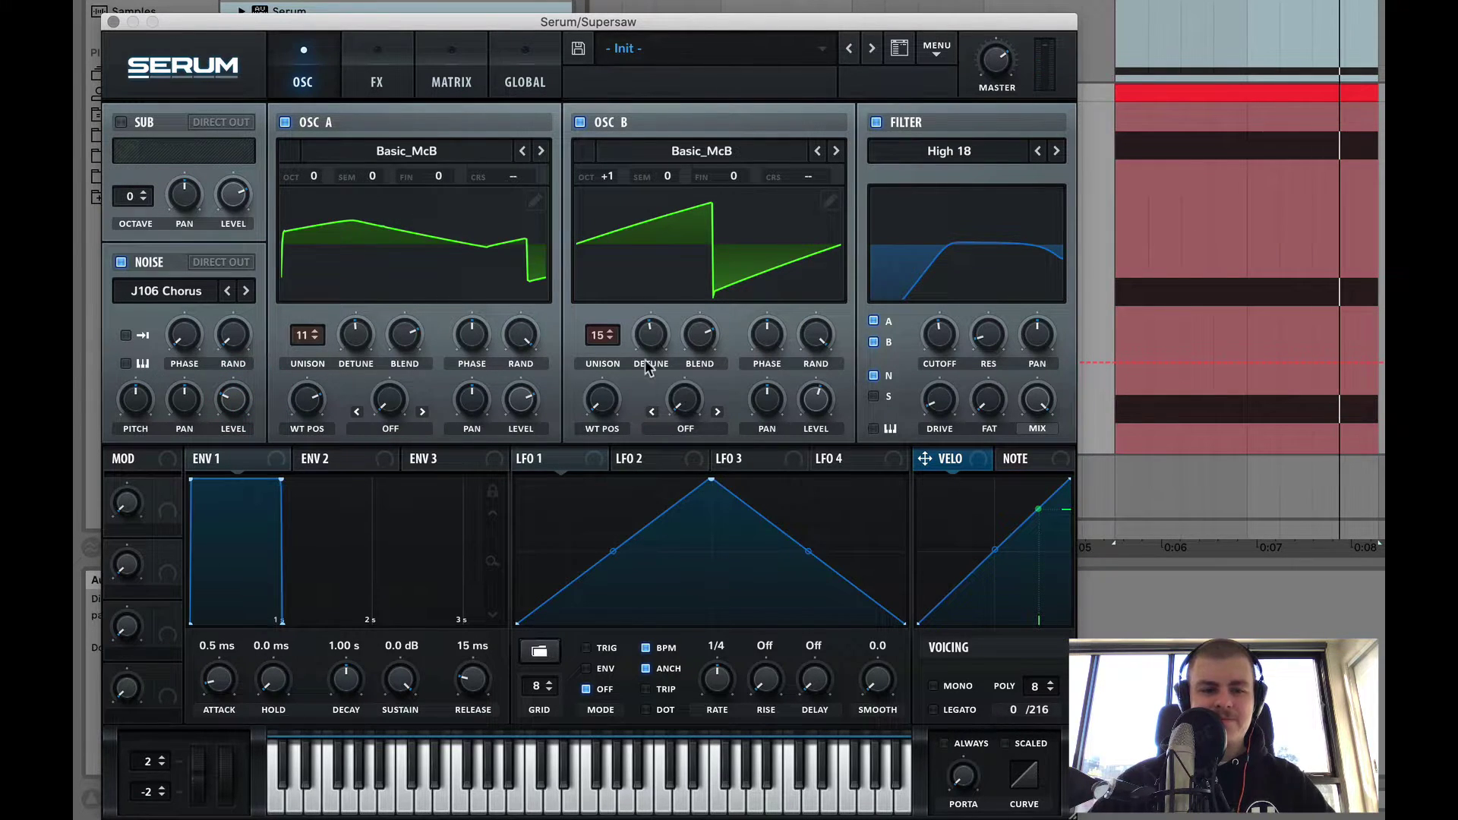
# - Adjust the unison detune of oscillators B and A in the duplicate track's Serum
pyautogui.click(651, 334)
pyautogui.moveTo(357, 338); pyautogui.dragTo(360, 344)
pyautogui.moveTo(1167, 264)
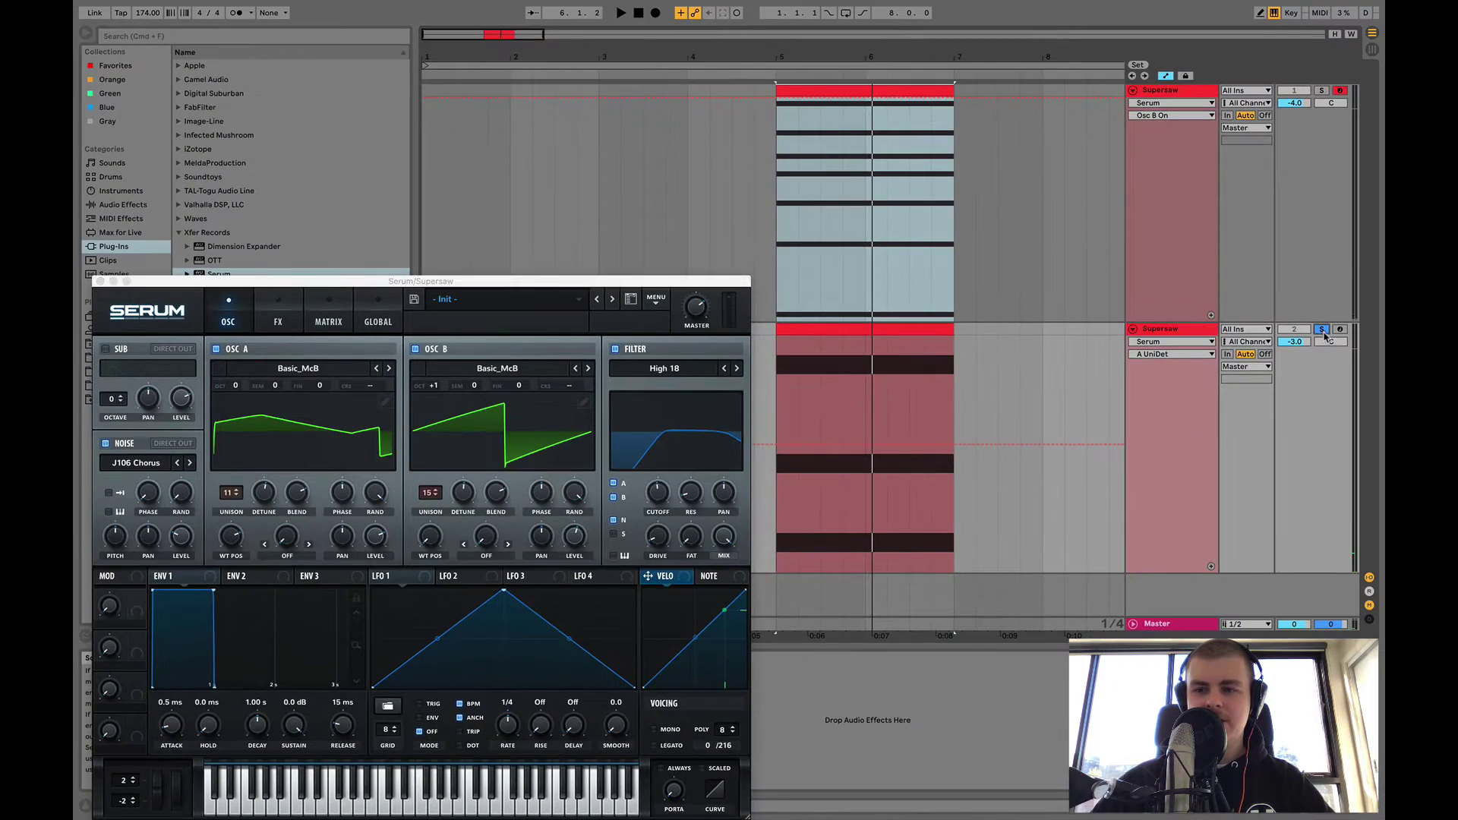
# - On the duplicate track, raise Serum's high-band EQ gain to about 5.9 dB and adjust the high-band frequency while soloed
pyautogui.click(1322, 329)
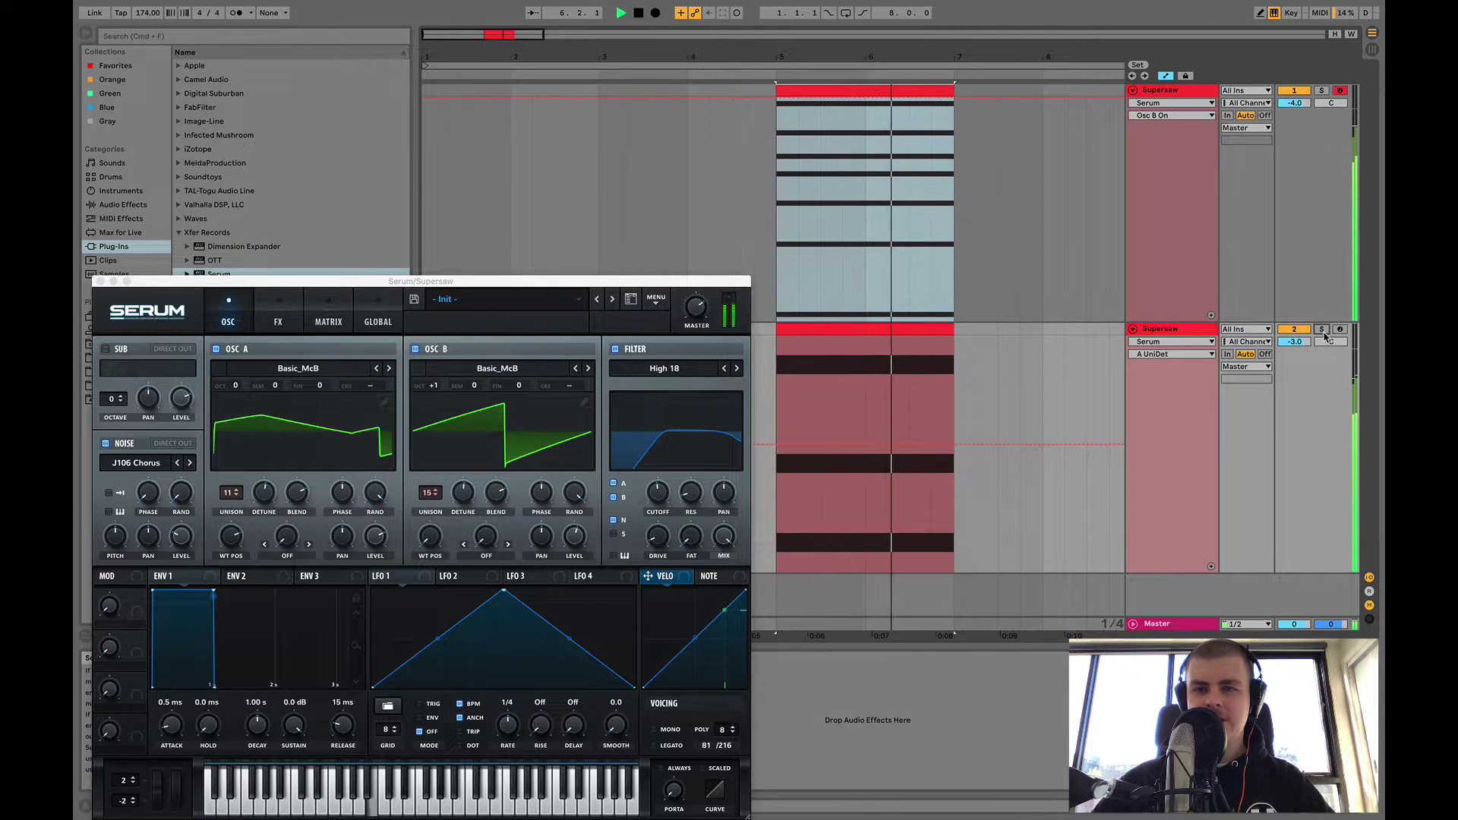
pyautogui.click(1322, 330)
pyautogui.click(278, 318)
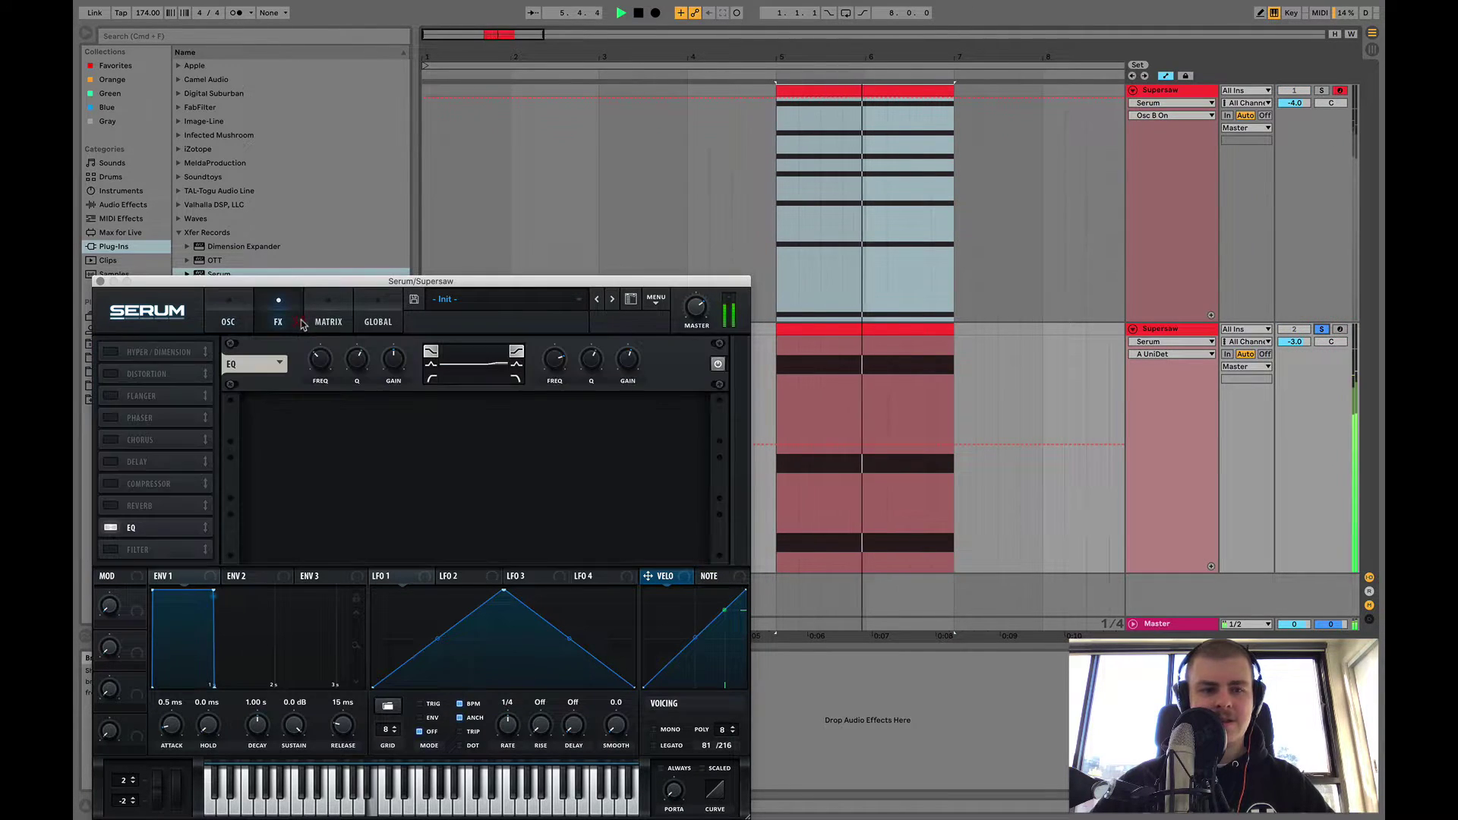
pyautogui.moveTo(628, 369)
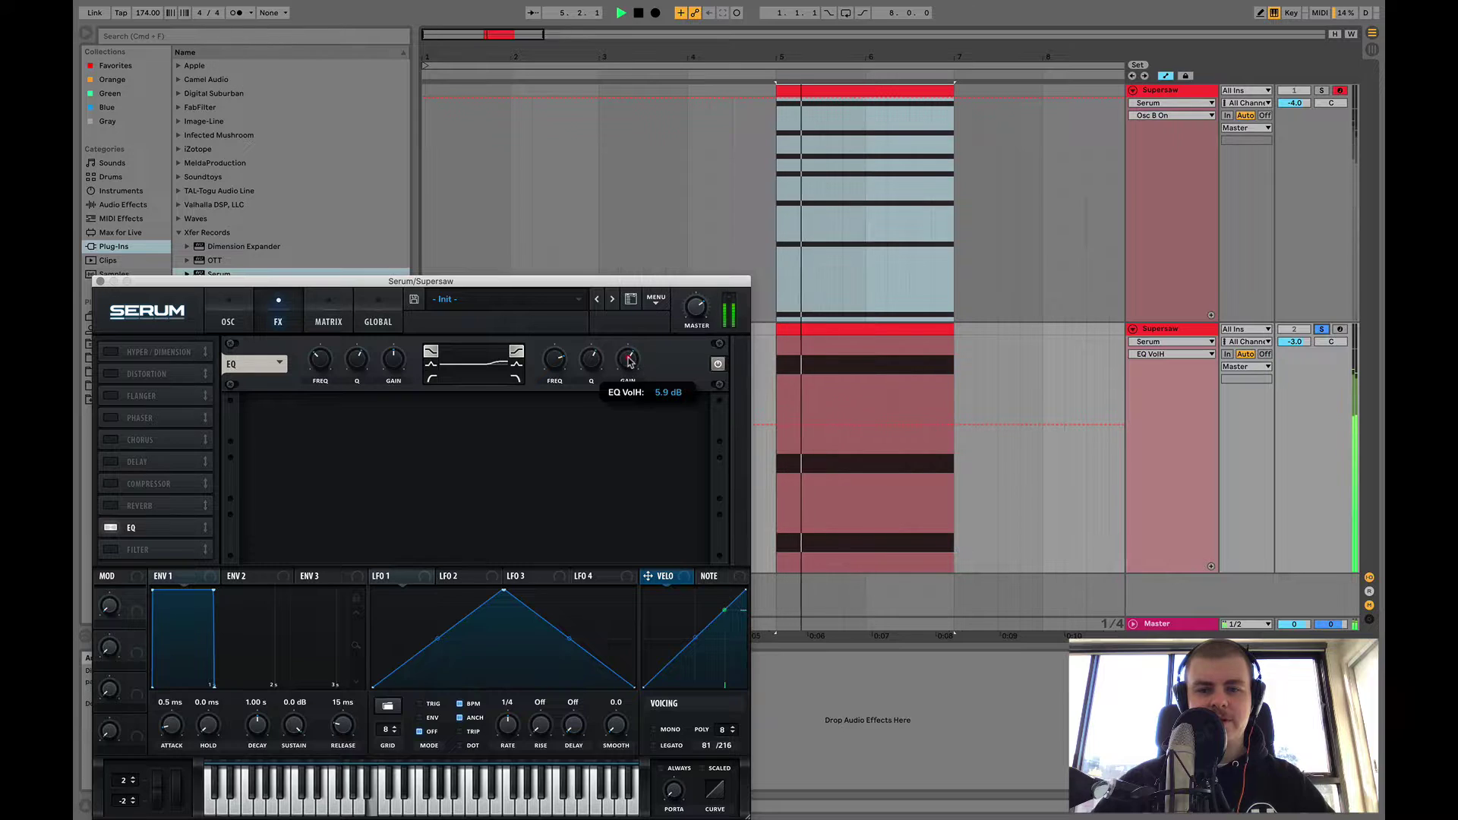
pyautogui.click(558, 363)
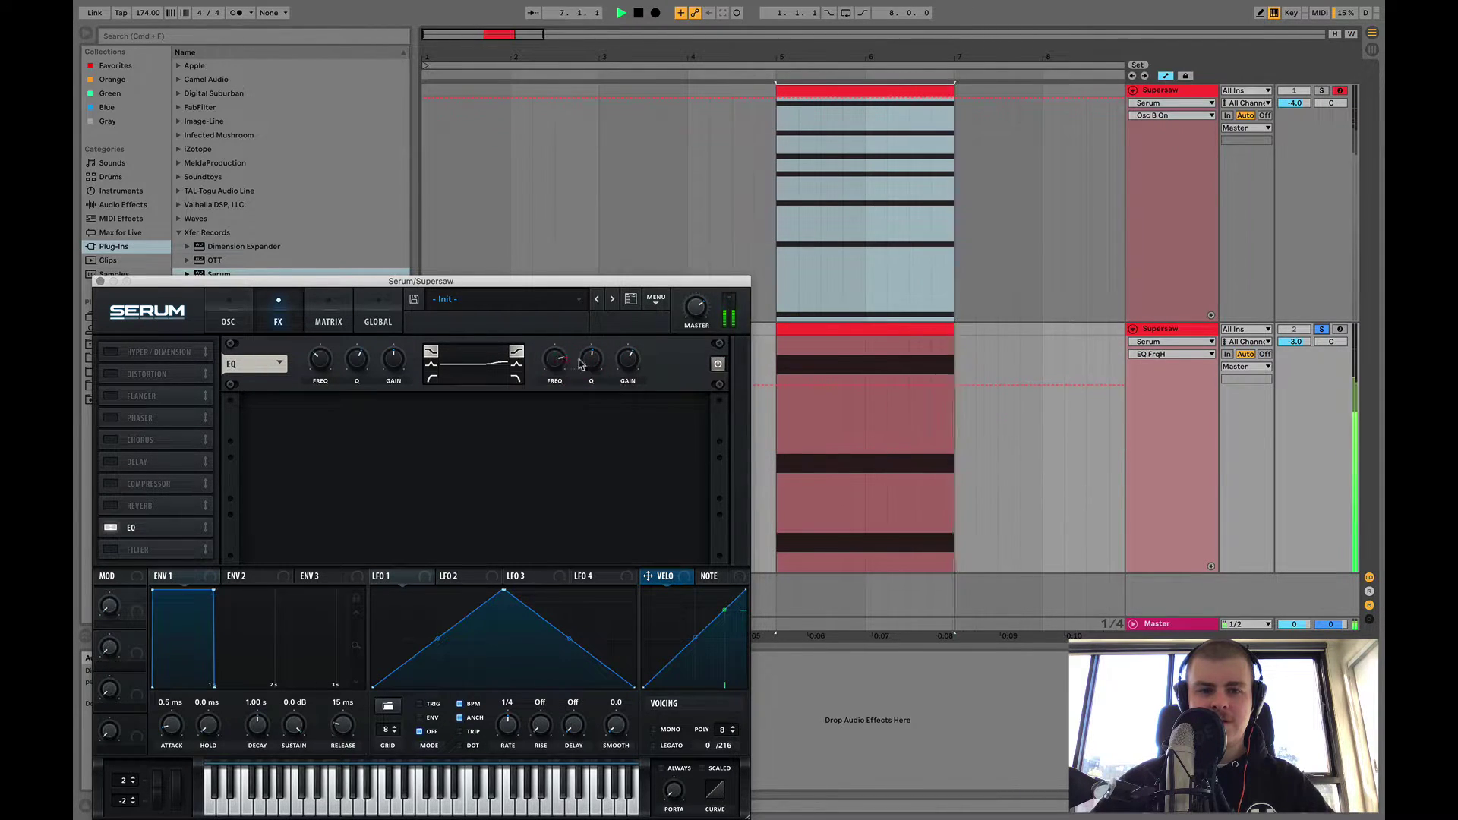
# - Set the duplicate track's volume to -2.6 dB and solo the first track
pyautogui.click(1306, 339)
pyautogui.moveTo(1306, 341); pyautogui.dragTo(1305, 337)
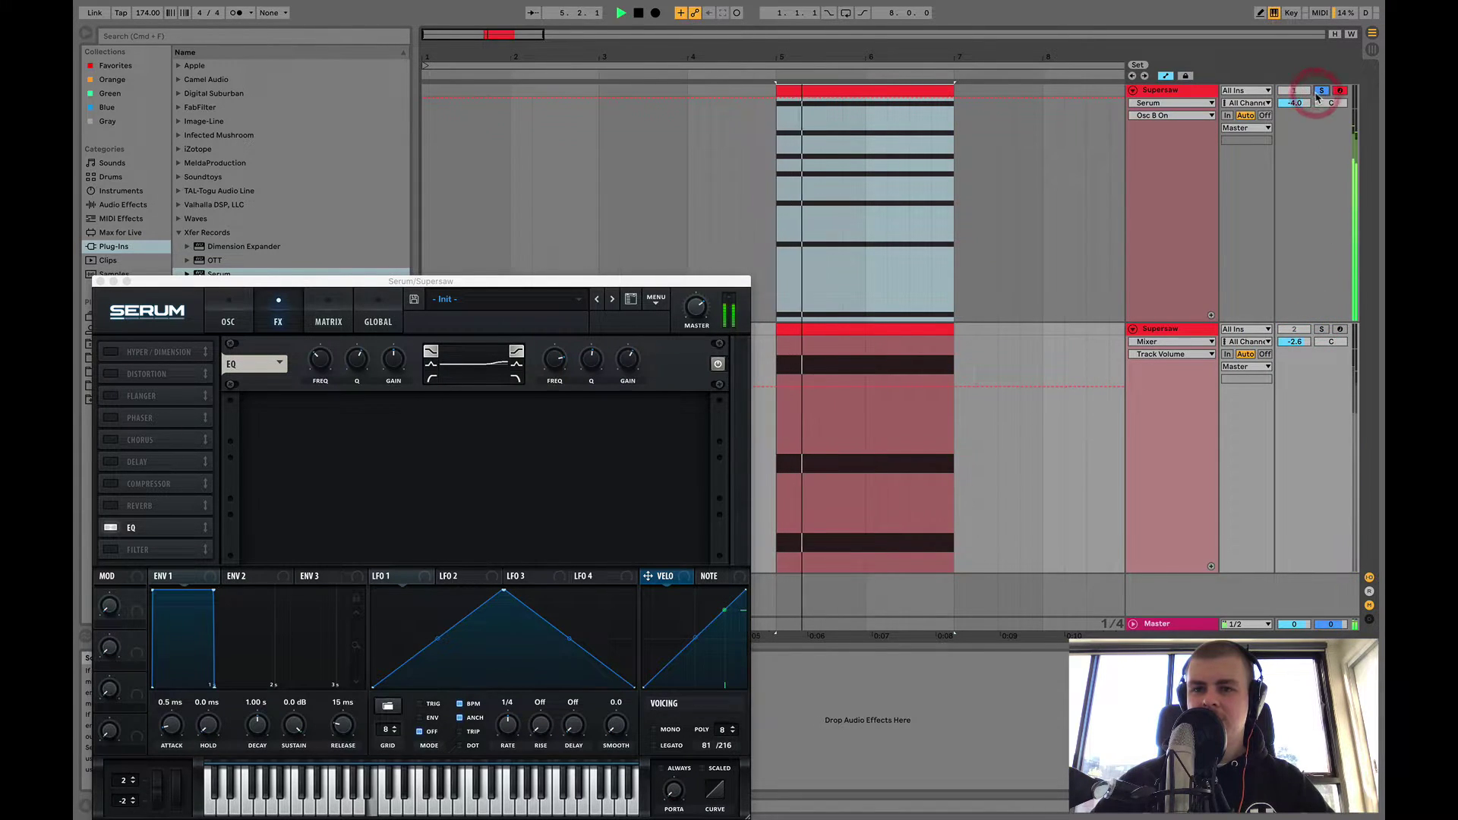
pyautogui.click(1321, 91)
# - In the first track's Serum, lower oscillator B's wavetable position and switch its wavetable to Basic_Mdc
pyautogui.click(101, 281)
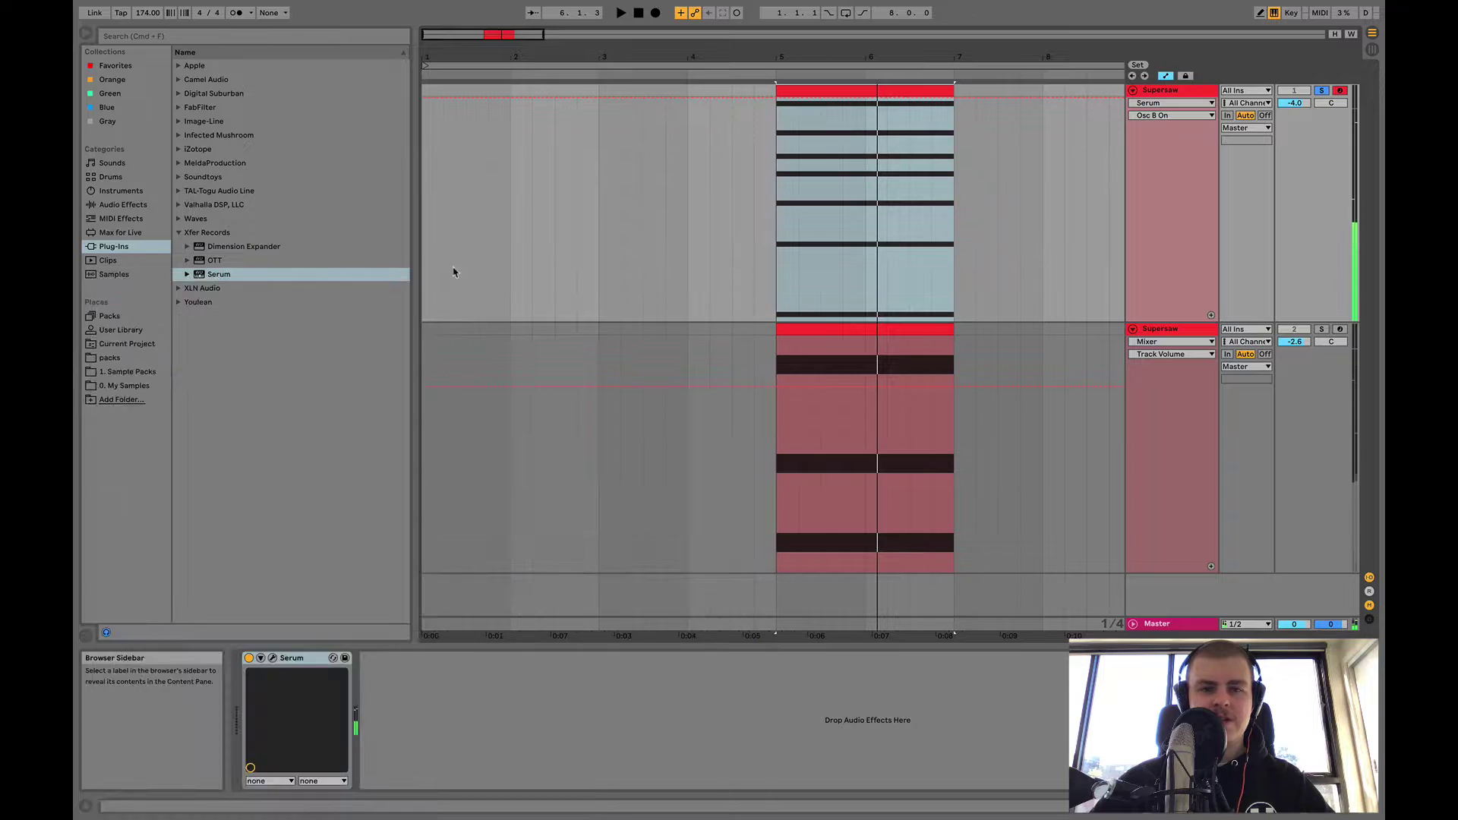
pyautogui.click(273, 658)
pyautogui.moveTo(425, 507)
pyautogui.press('space')
pyautogui.moveTo(425, 507); pyautogui.dragTo(431, 577)
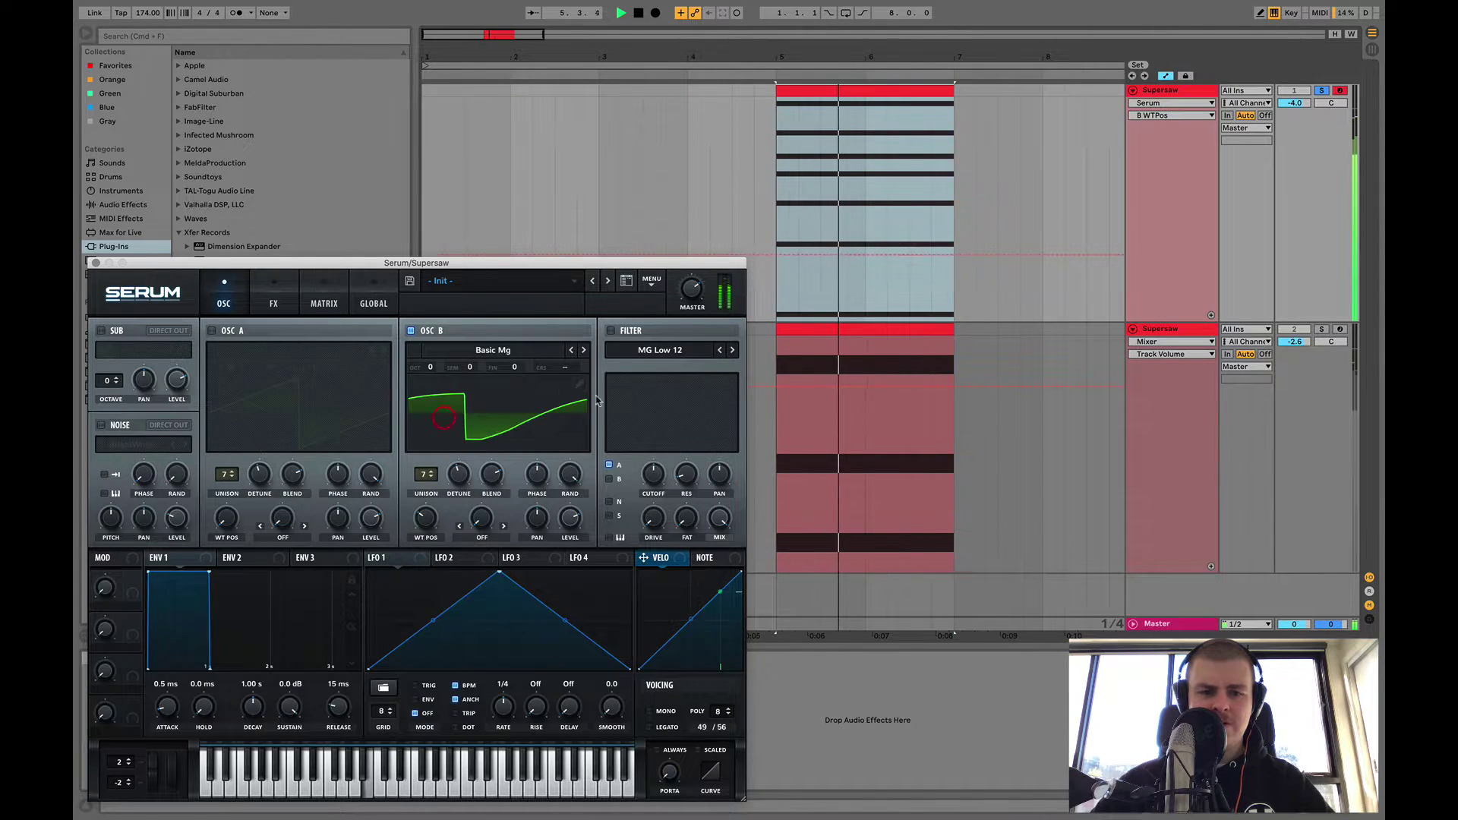
pyautogui.click(583, 350)
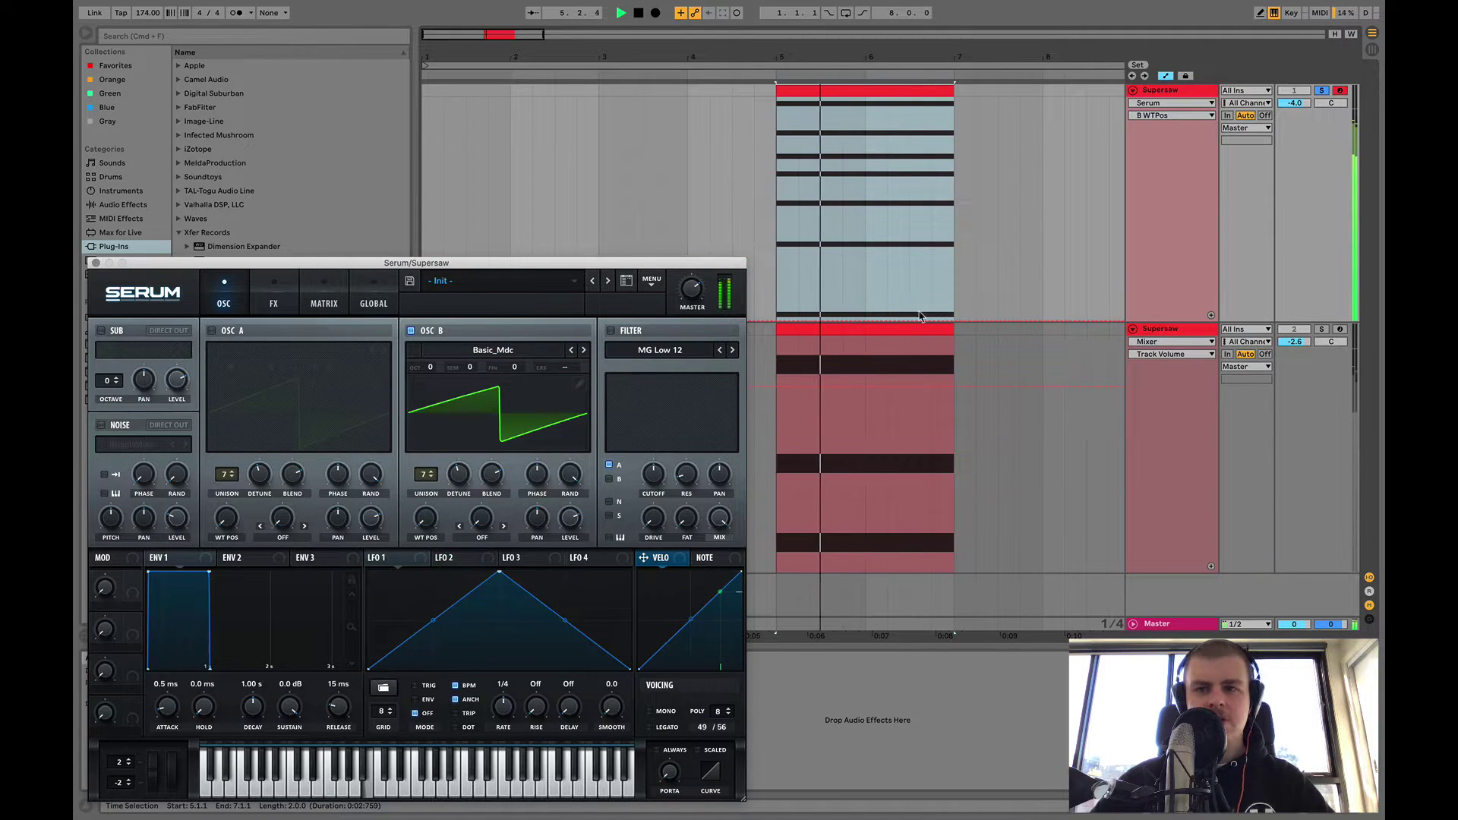
# - Solo the duplicate track together with the first and lower the duplicate's volume to -3.7 dB during playback
pyautogui.click(1322, 329)
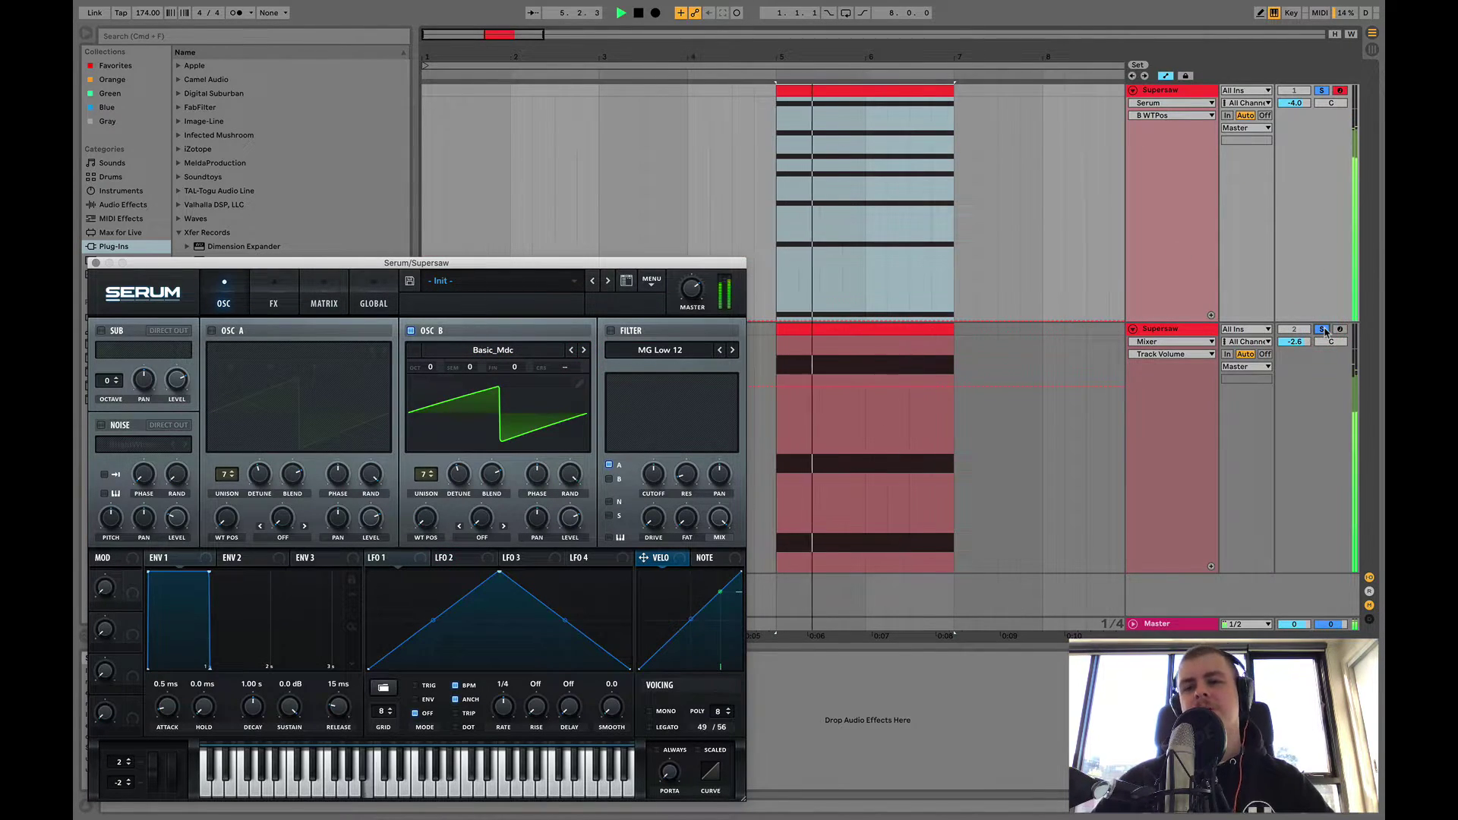
pyautogui.moveTo(1305, 344); pyautogui.dragTo(1305, 354)
pyautogui.press('space')
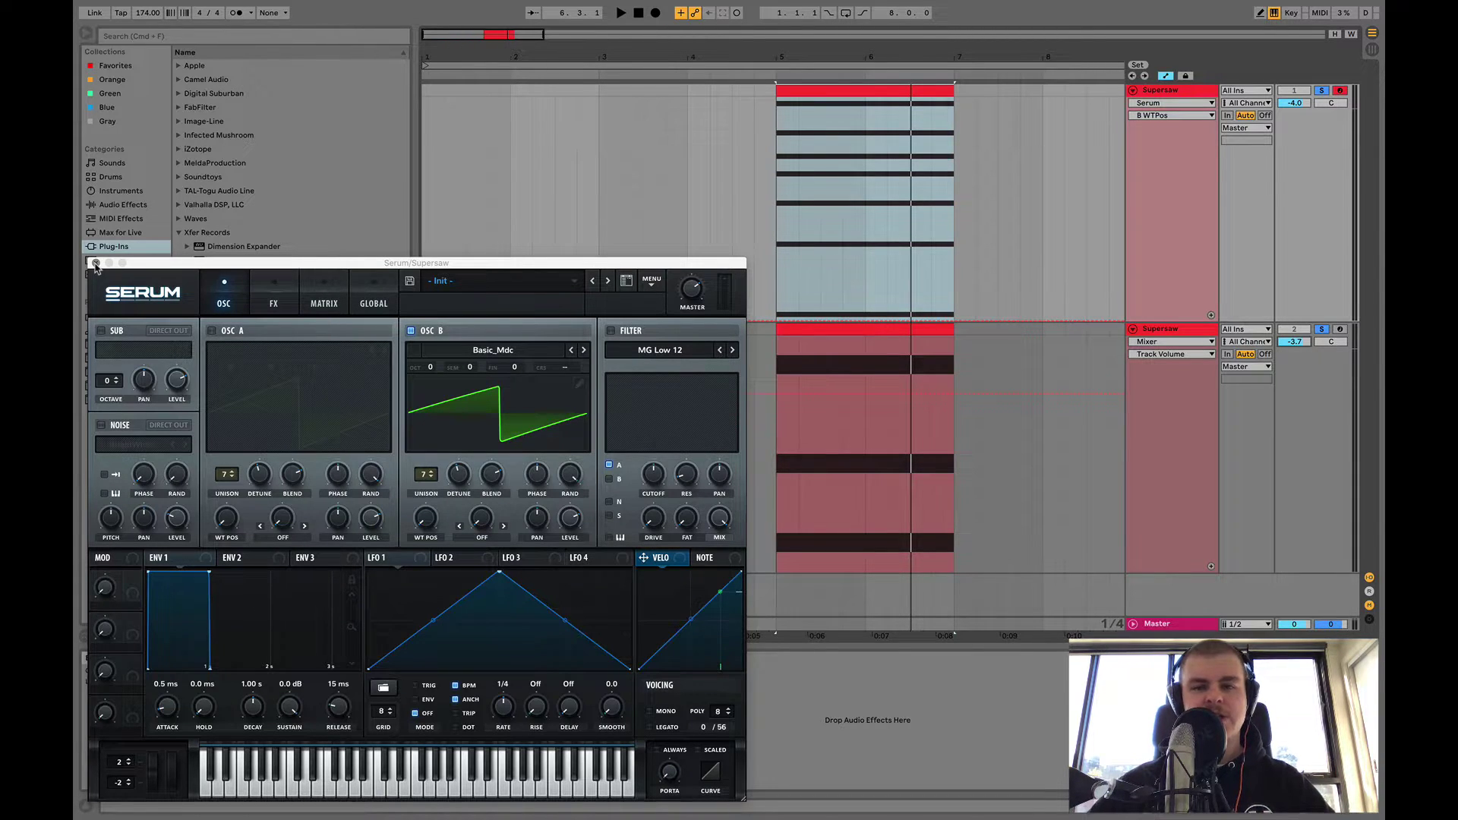
# - Duplicate the second Supersaw track and delete the two lower notes in the new clip, leaving only the highest note
pyautogui.click(95, 262)
pyautogui.click(1208, 334)
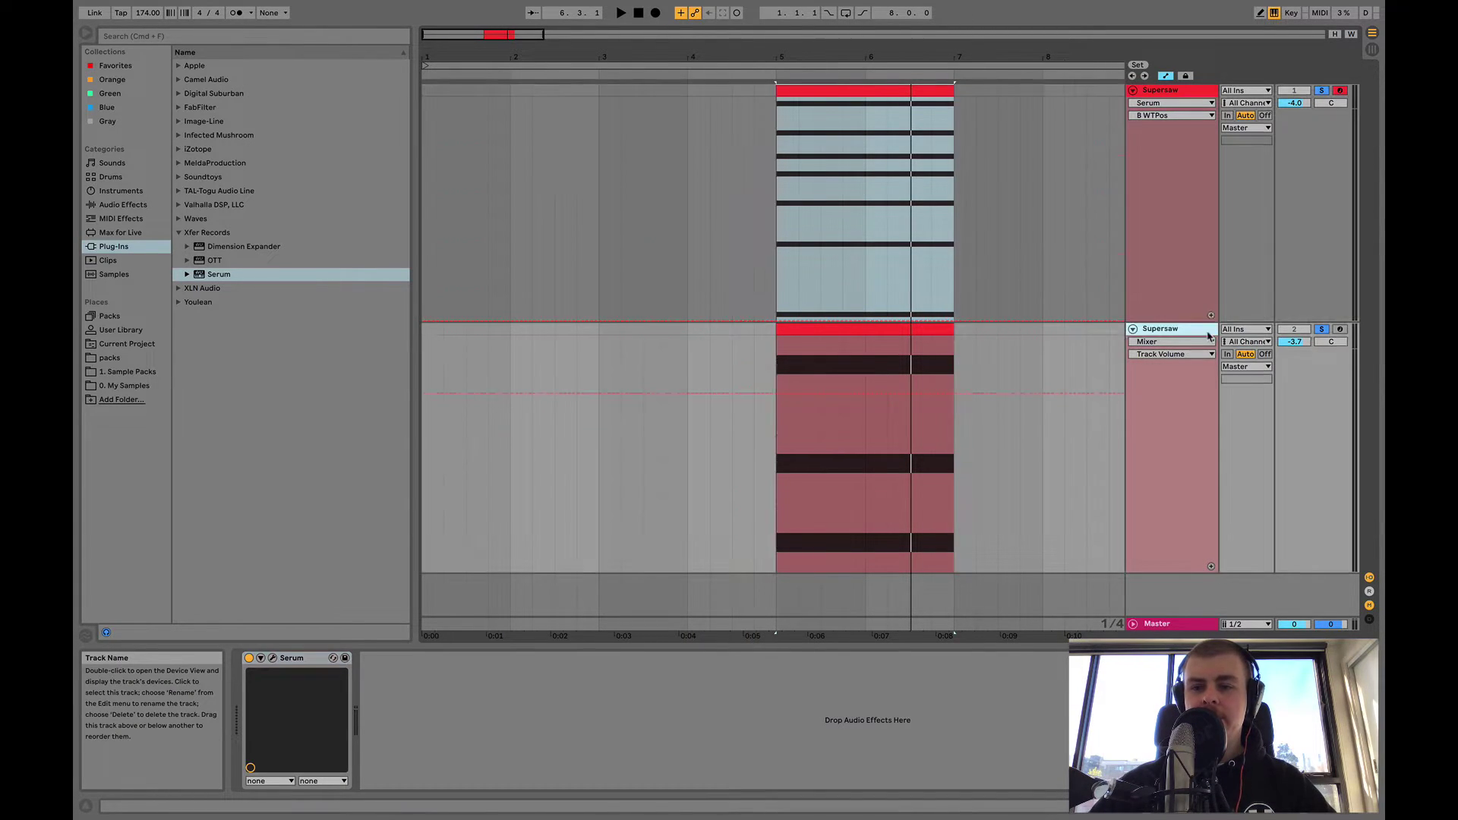
pyautogui.doubleClick(788, 329)
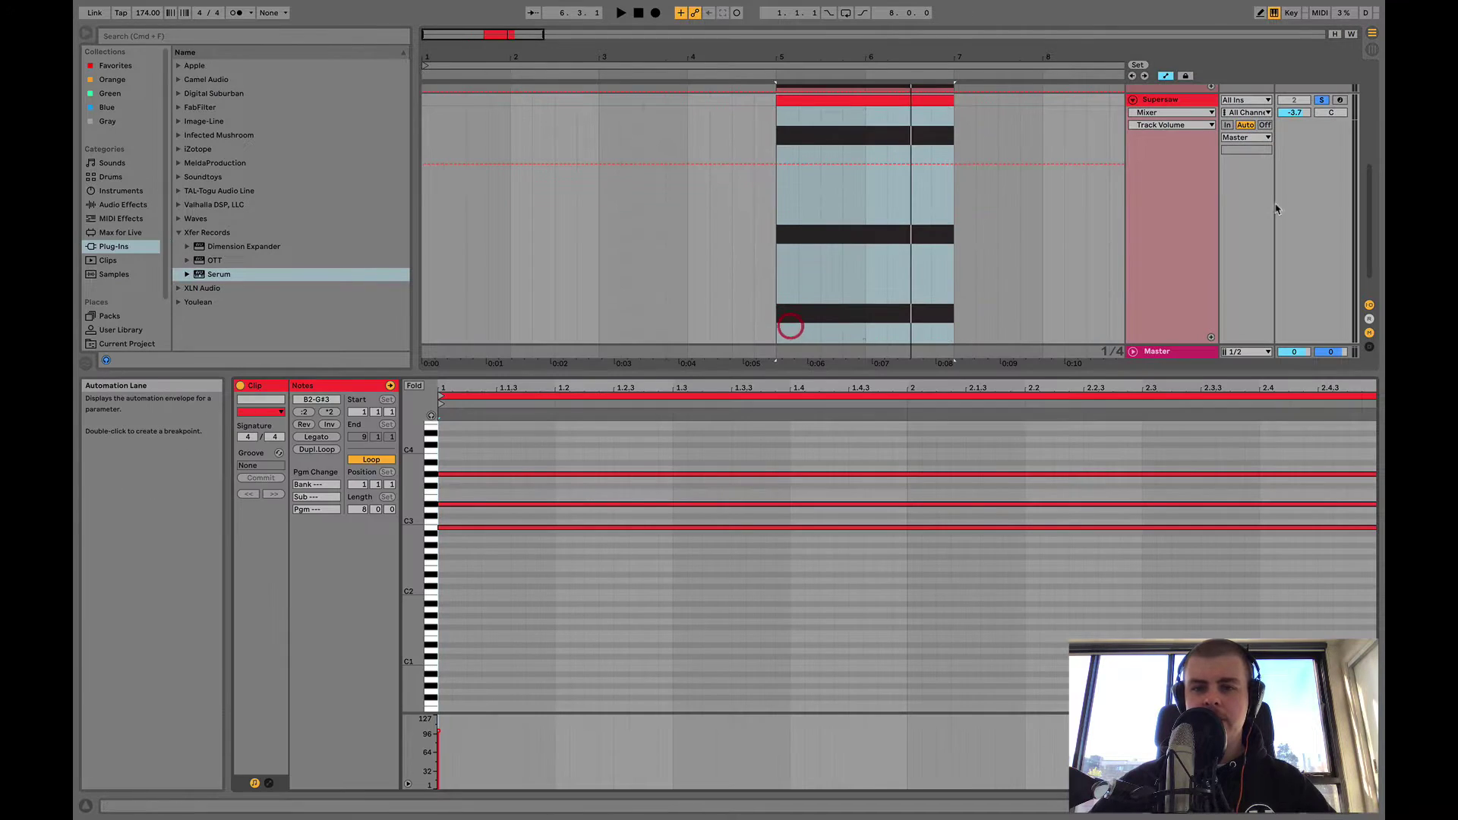
pyautogui.click(851, 490)
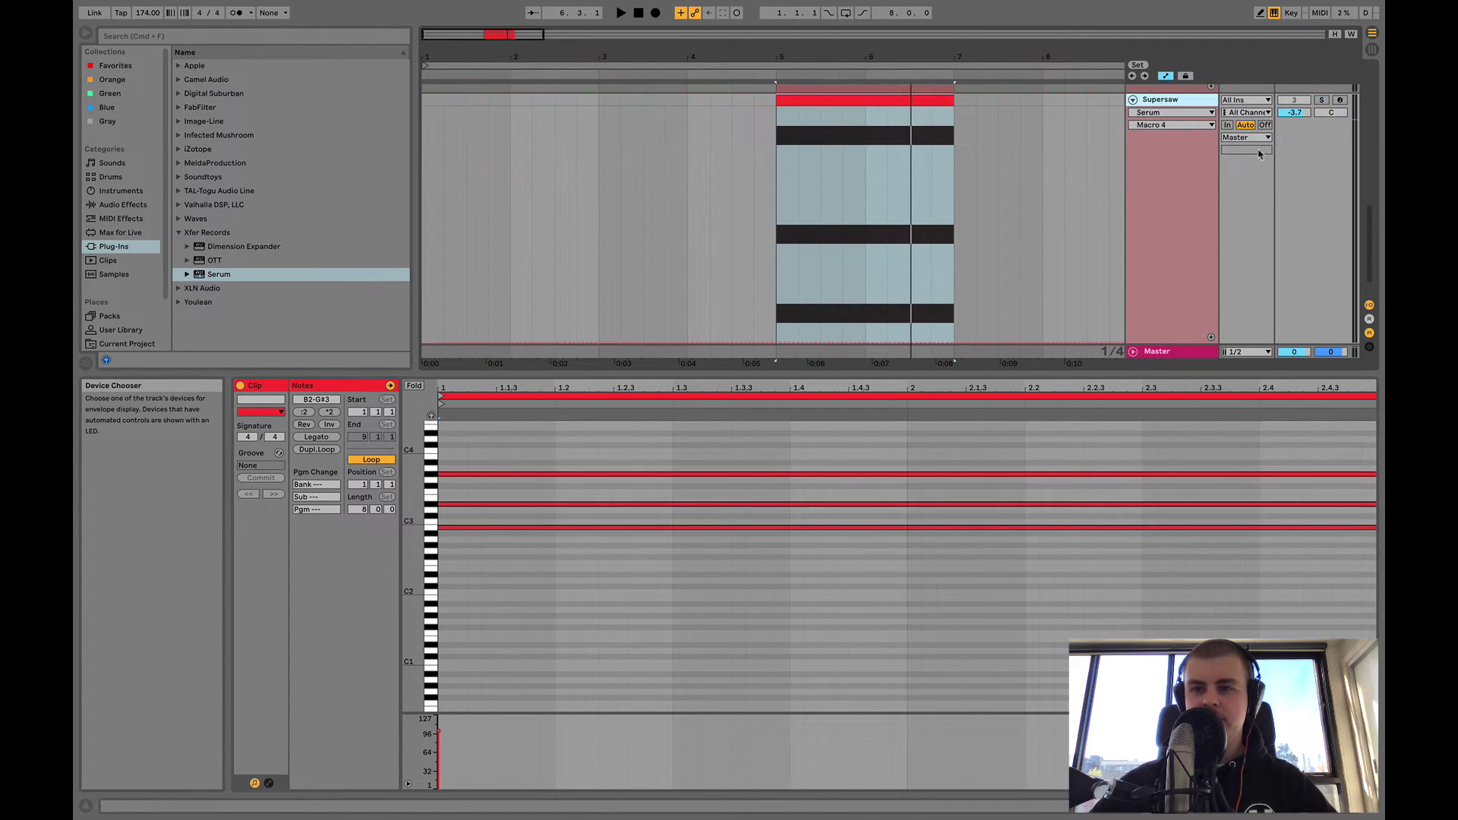
pyautogui.moveTo(928, 595); pyautogui.dragTo(932, 500)
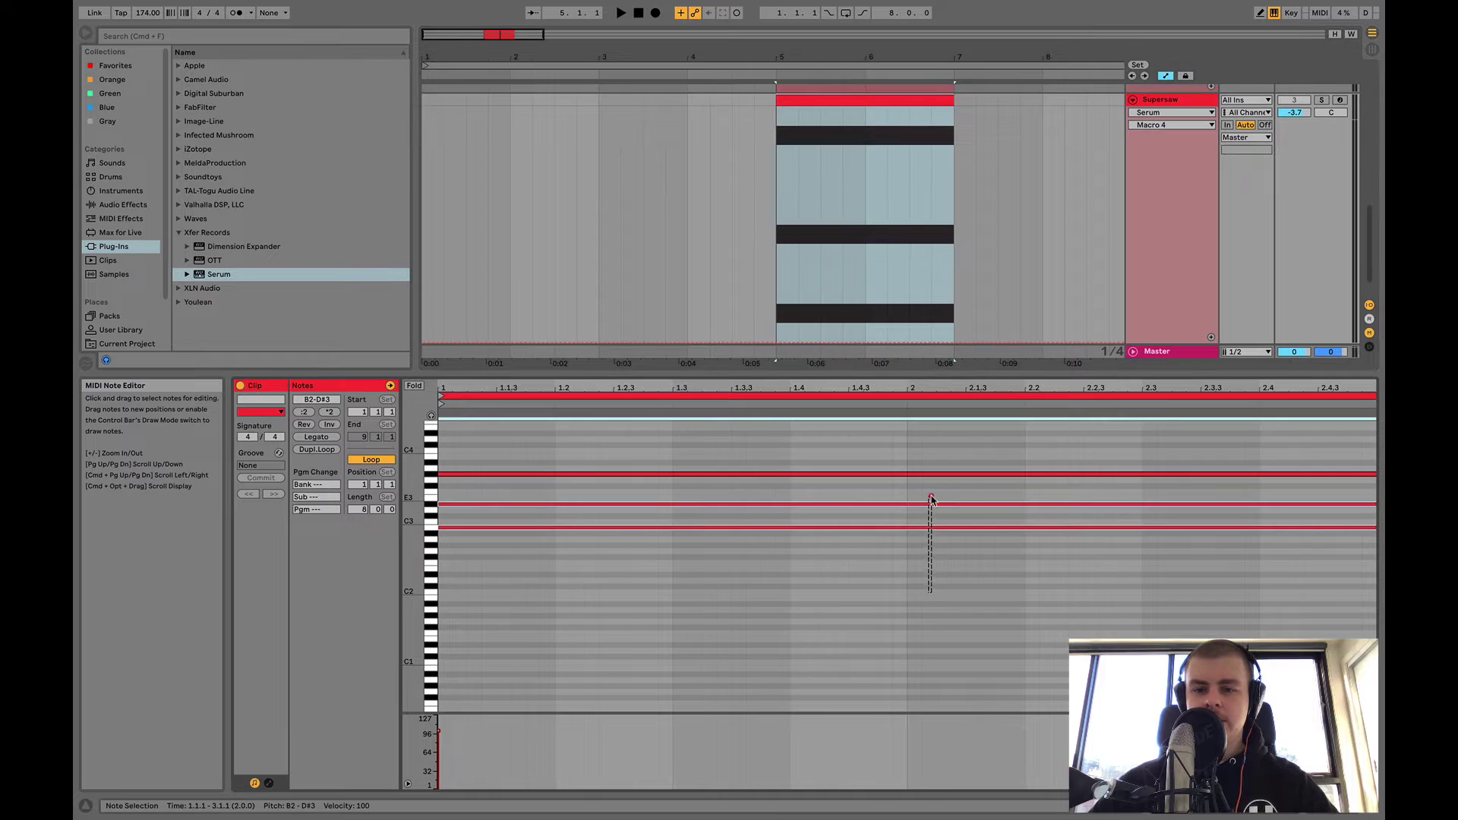
pyautogui.press('Delete')
# - Solo the third track, open its Serum, and browse the presets to BA Angggeerrrr 1999 [GI]
pyautogui.click(1322, 99)
pyautogui.press('space')
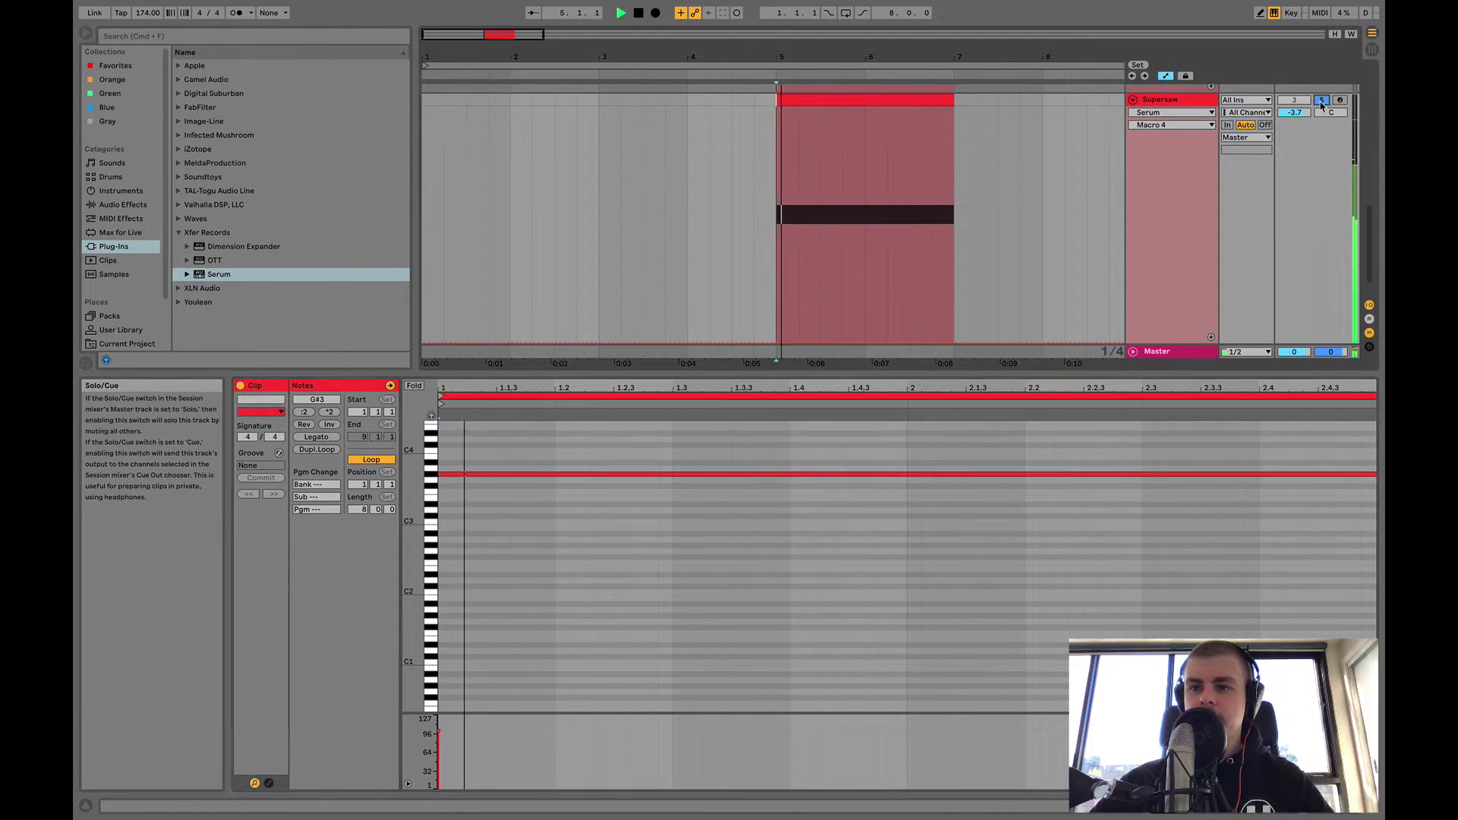
pyautogui.doubleClick(1200, 108)
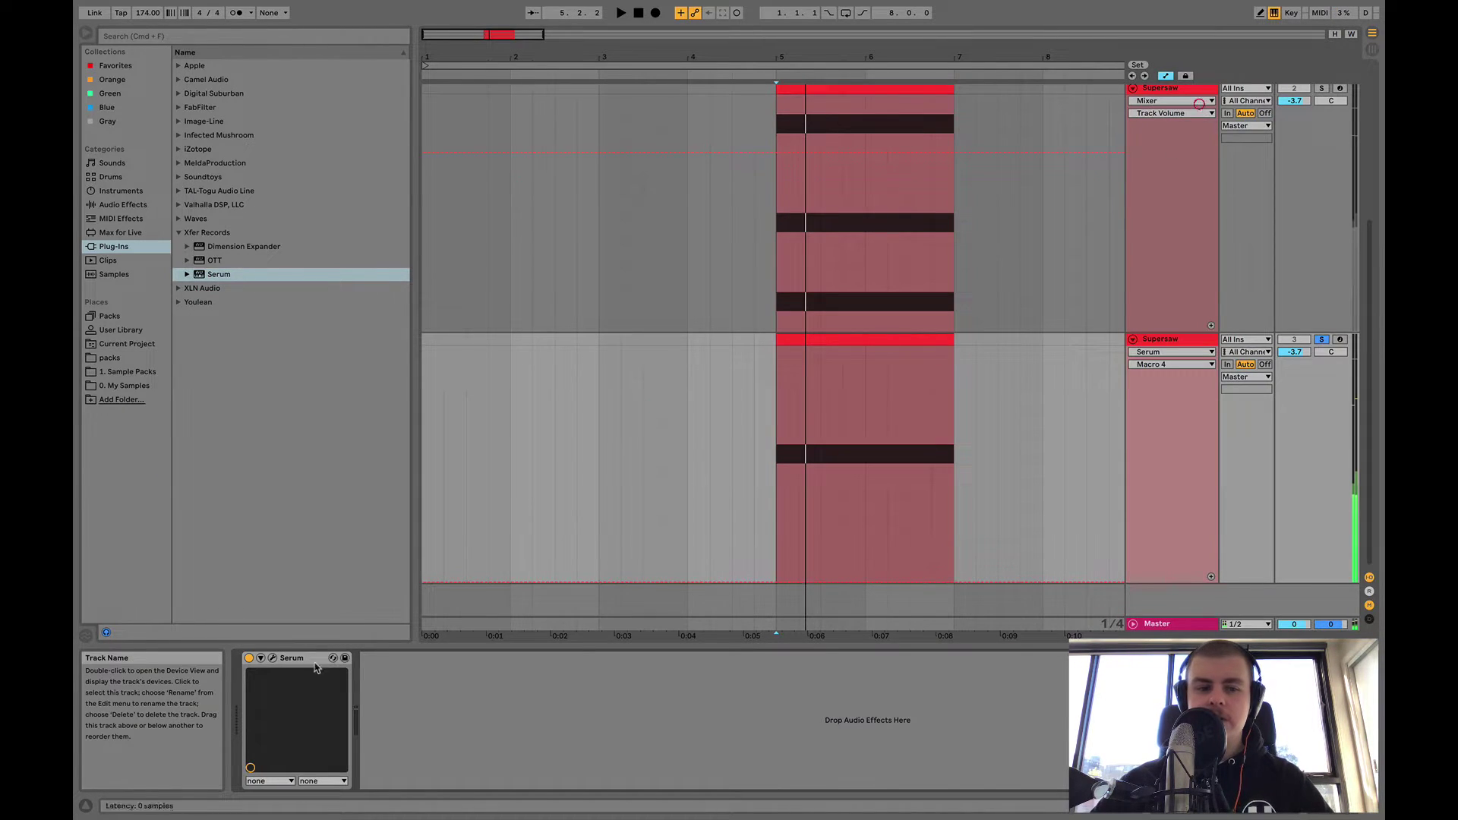
pyautogui.click(261, 659)
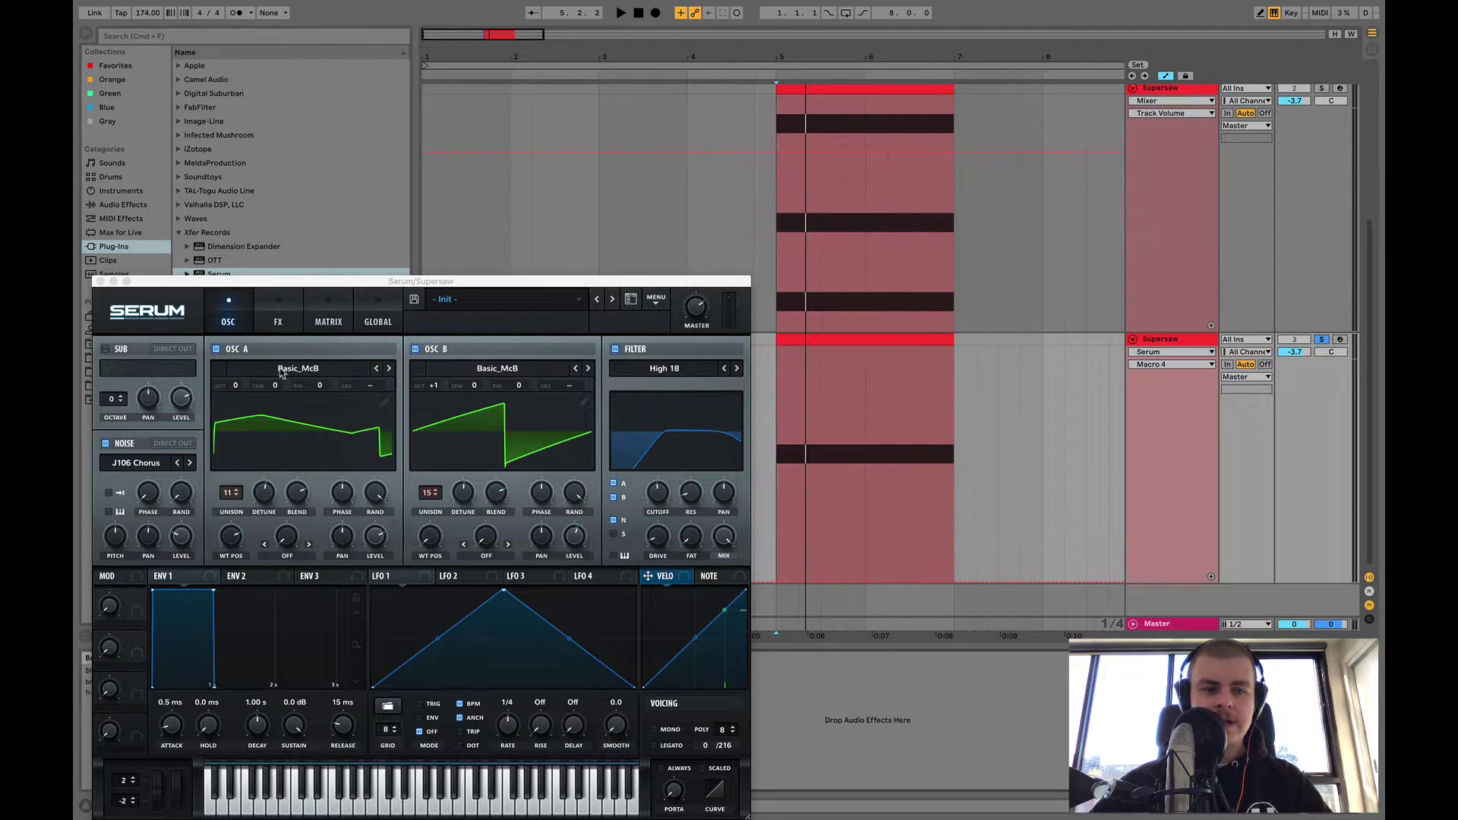
pyautogui.click(612, 301)
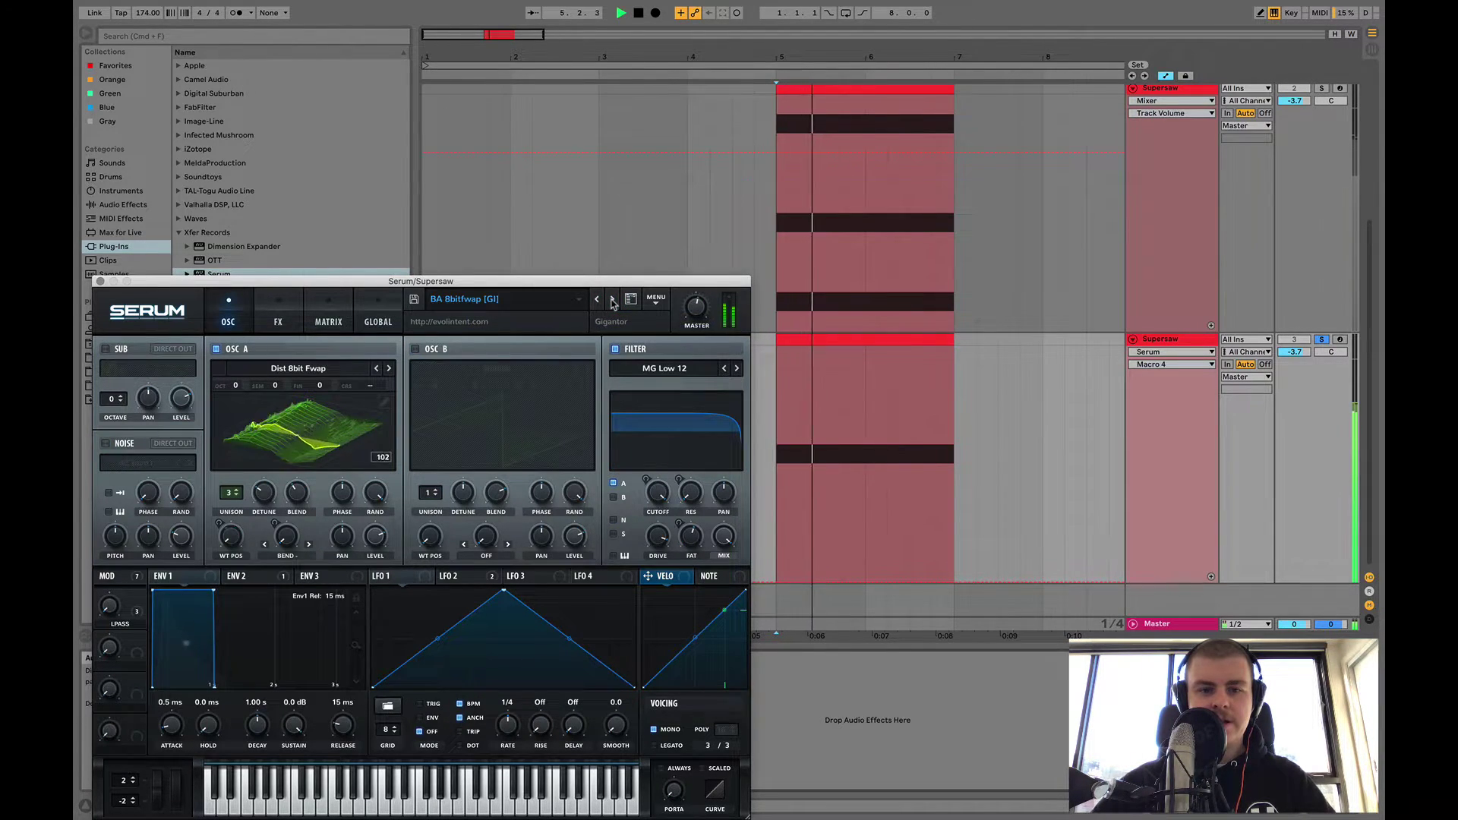
pyautogui.click(613, 299)
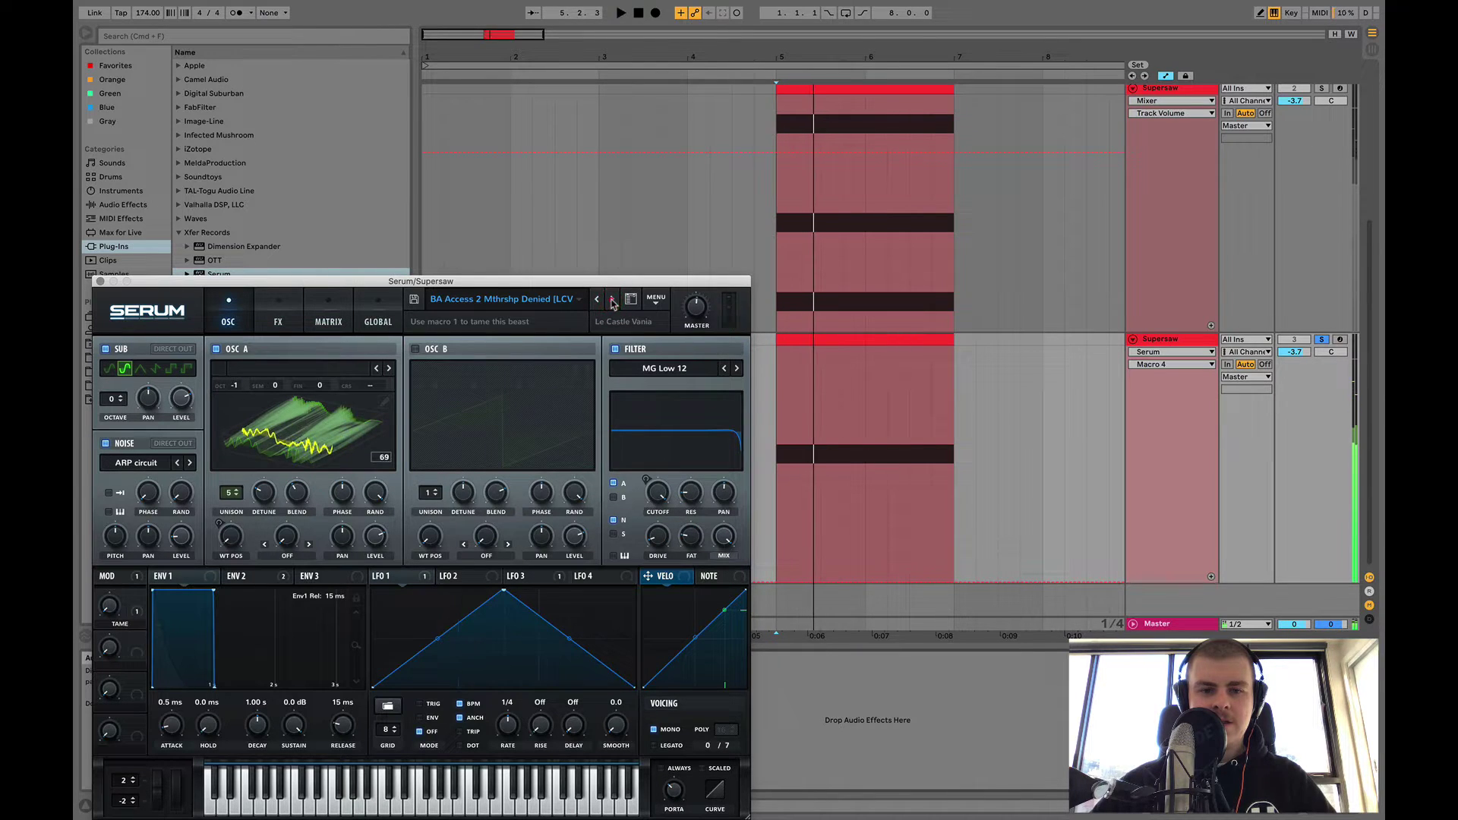
pyautogui.click(612, 299)
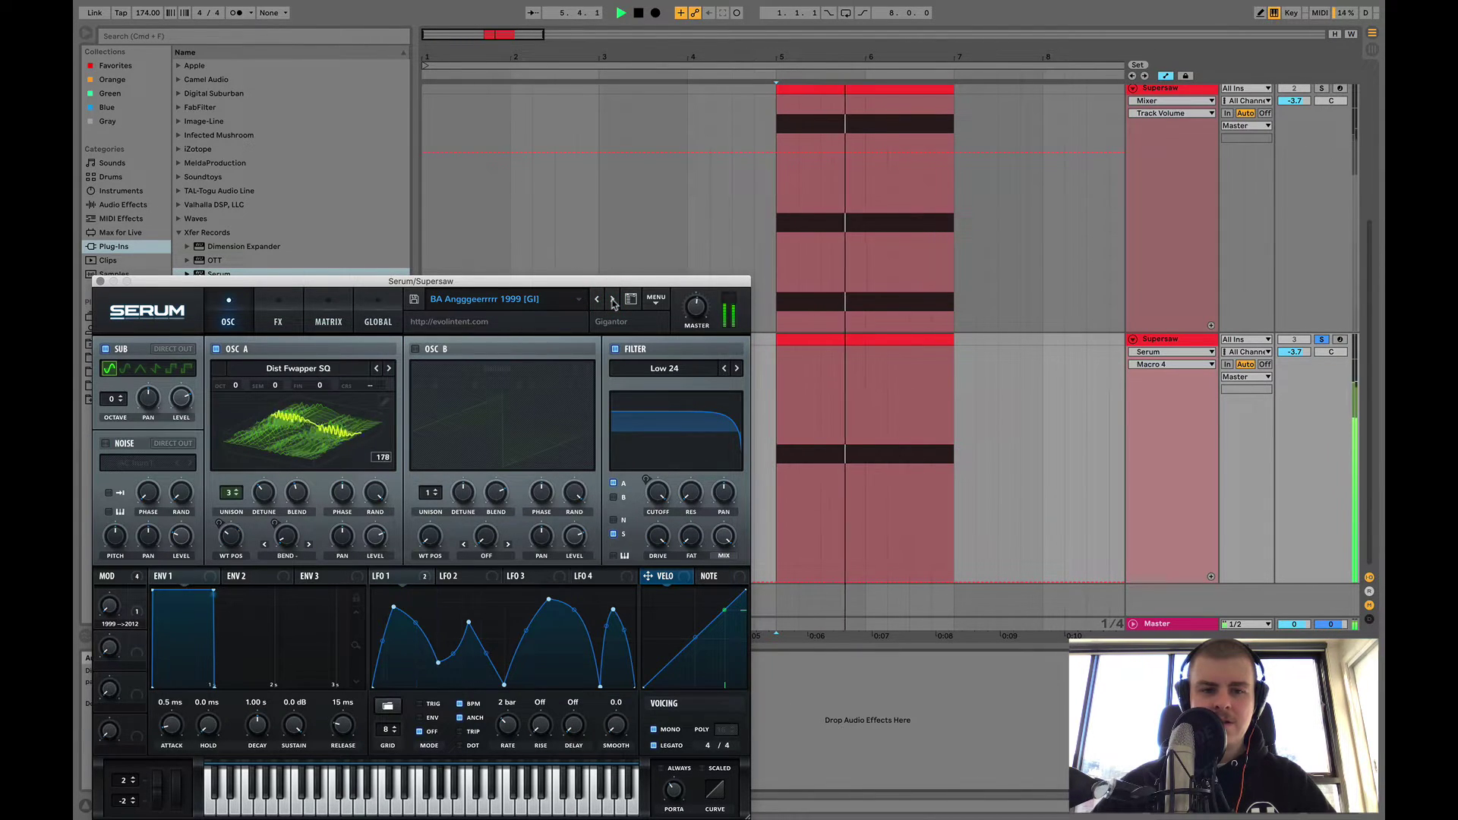
# - Adjust the preset's first macro, unsolo the third track, and set its volume to -3.2 dB
pyautogui.press('space')
pyautogui.click(133, 611)
pyautogui.press('space')
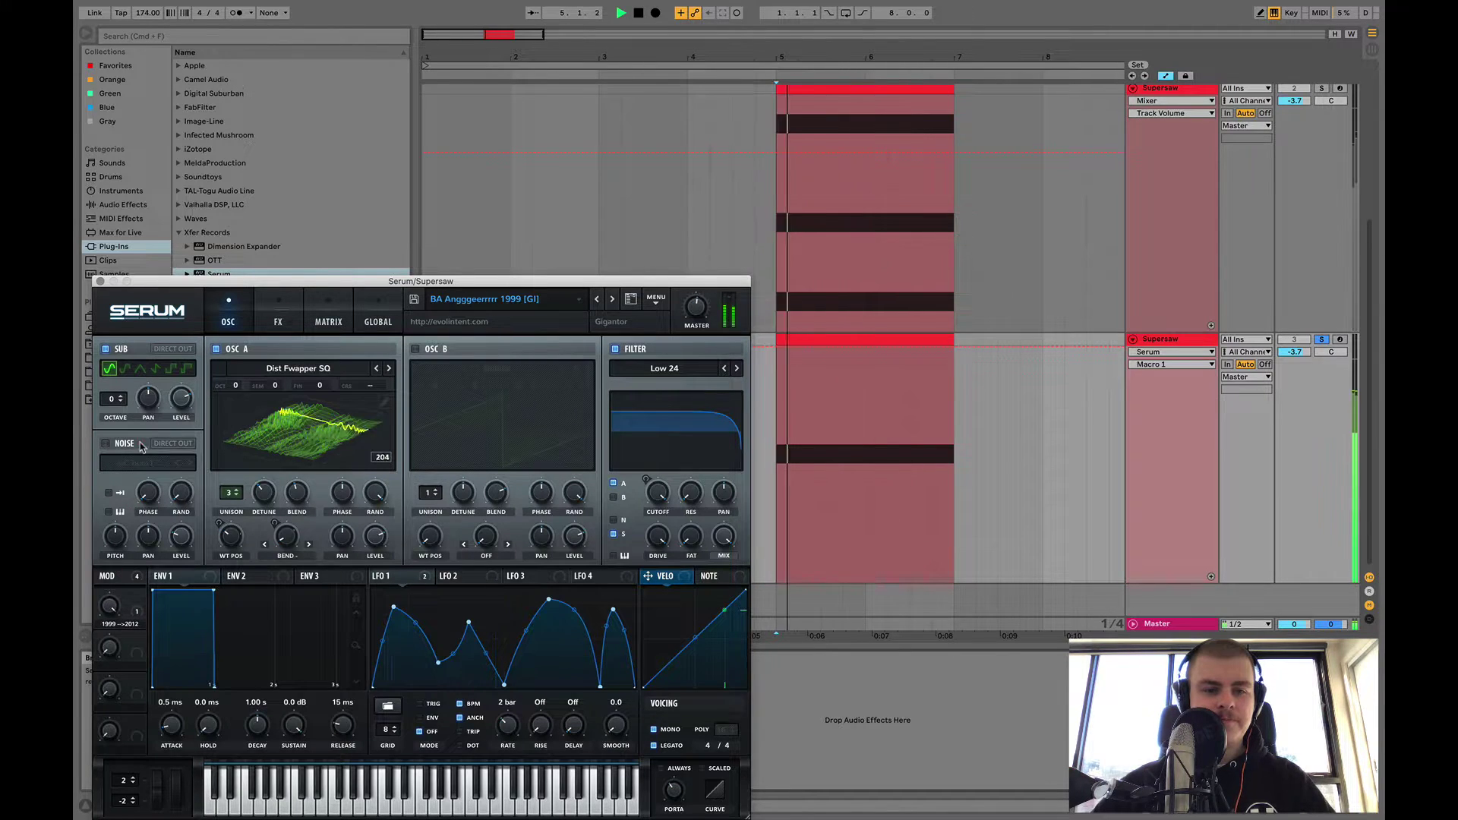
pyautogui.click(1351, 371)
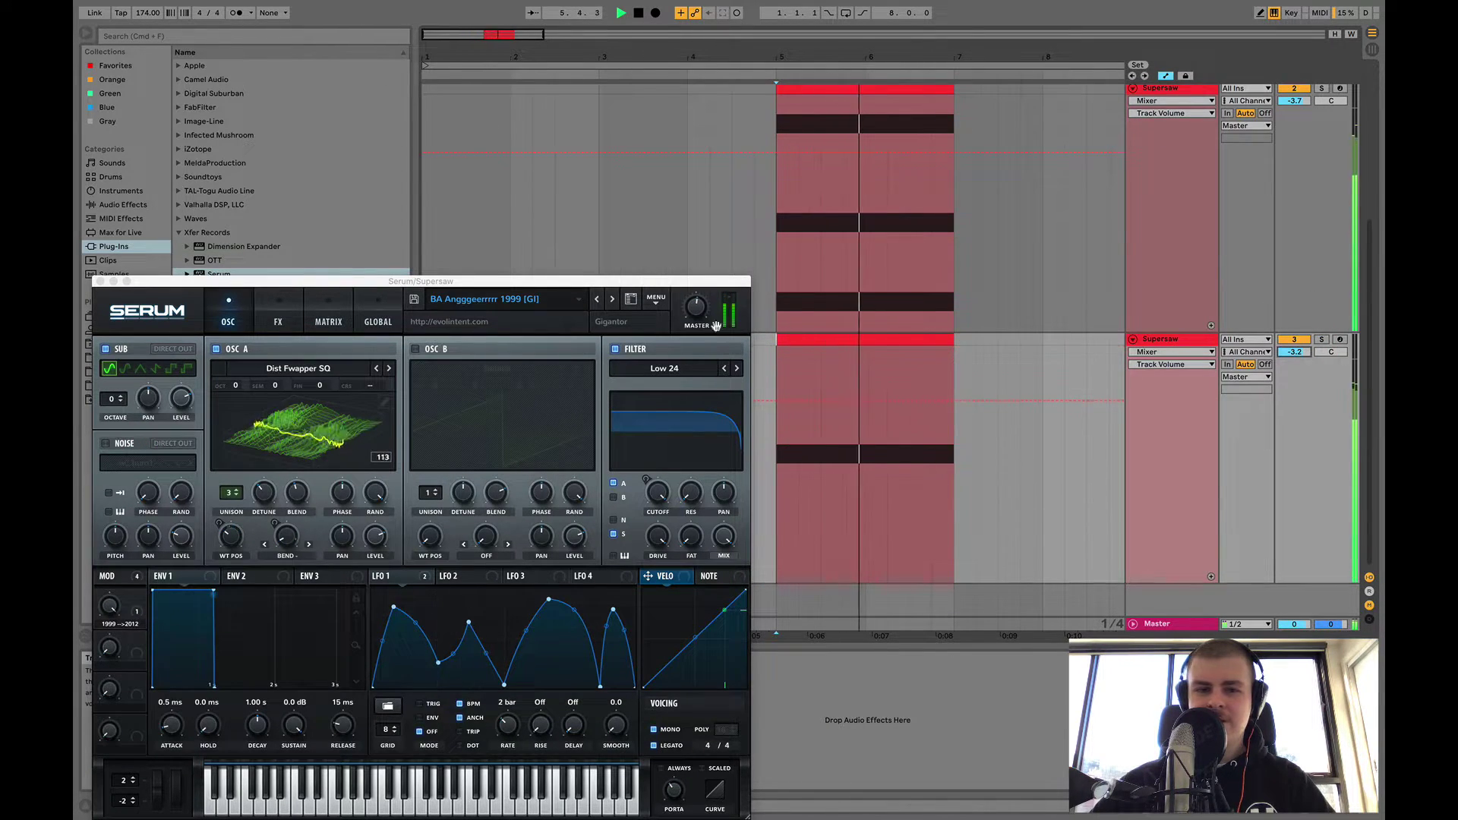
# - Try the BA Angle Grinder [SN] preset against the other layers and return to BA Angggeerrrr 1999 [GI]
pyautogui.click(1174, 331)
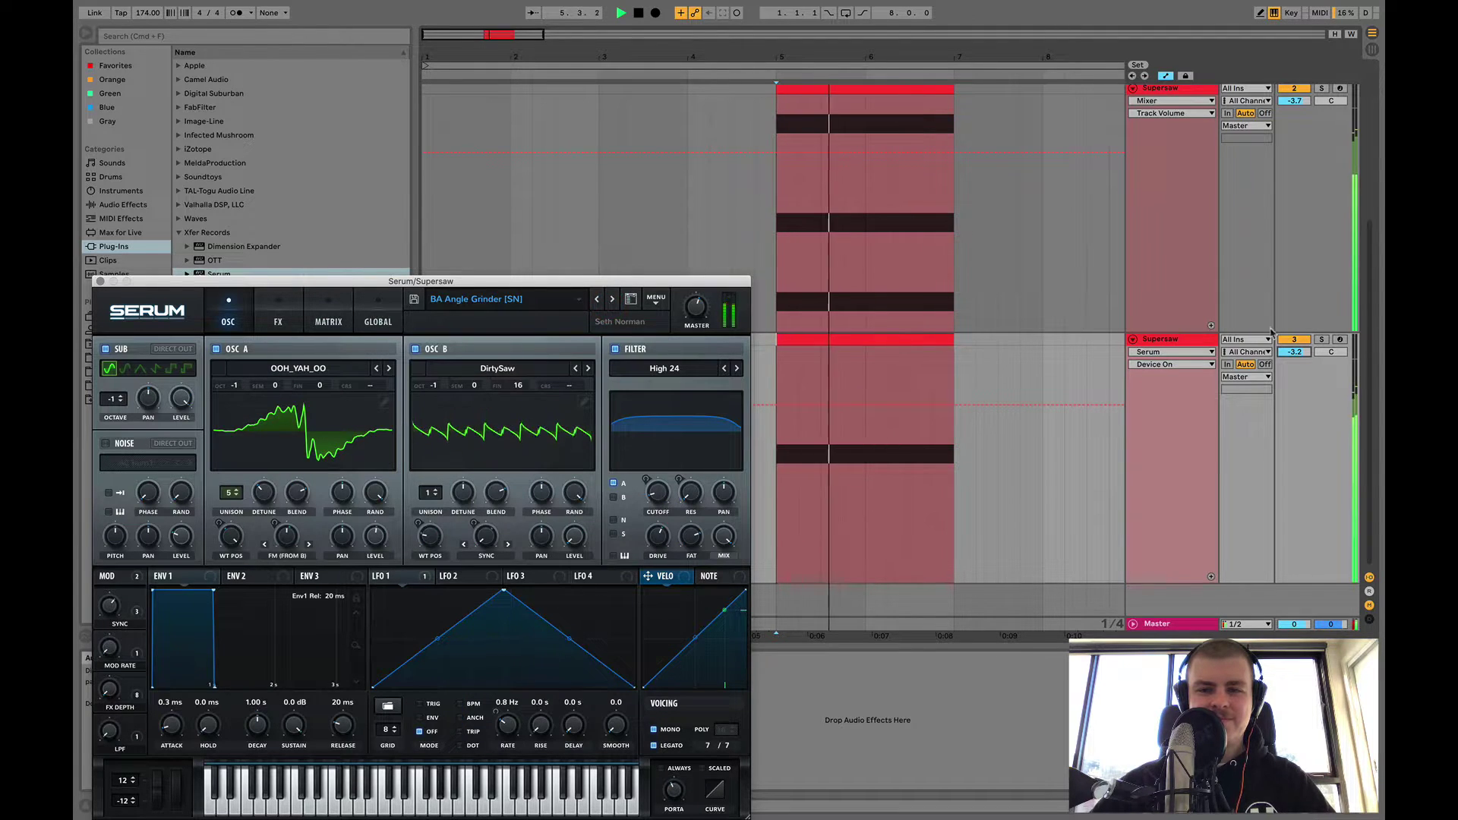
pyautogui.press('space')
pyautogui.click(595, 302)
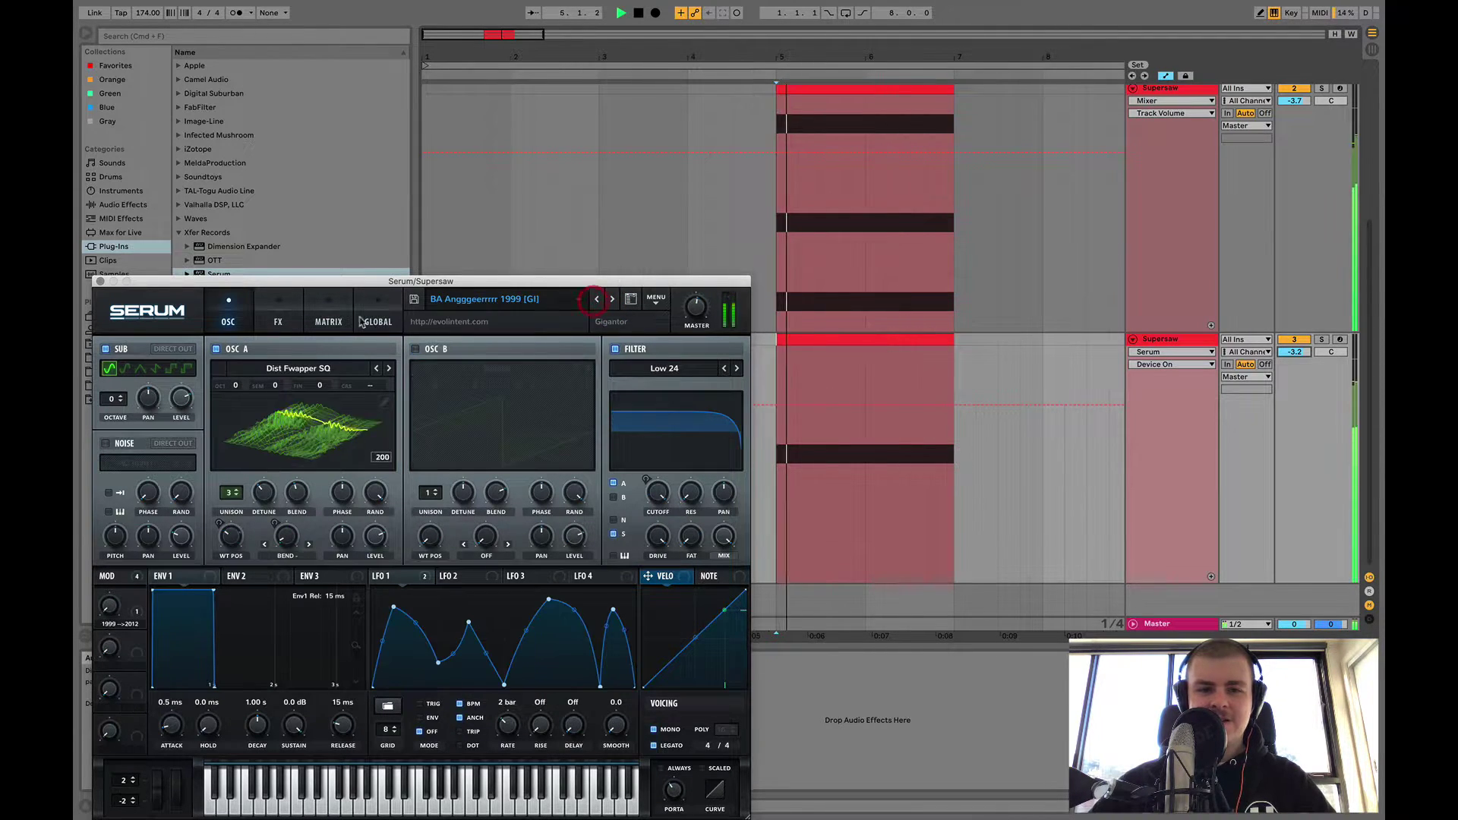
# - Initialise the third track's preset modulations while keeping its oscillator sound, and play the track soloed
pyautogui.click(658, 299)
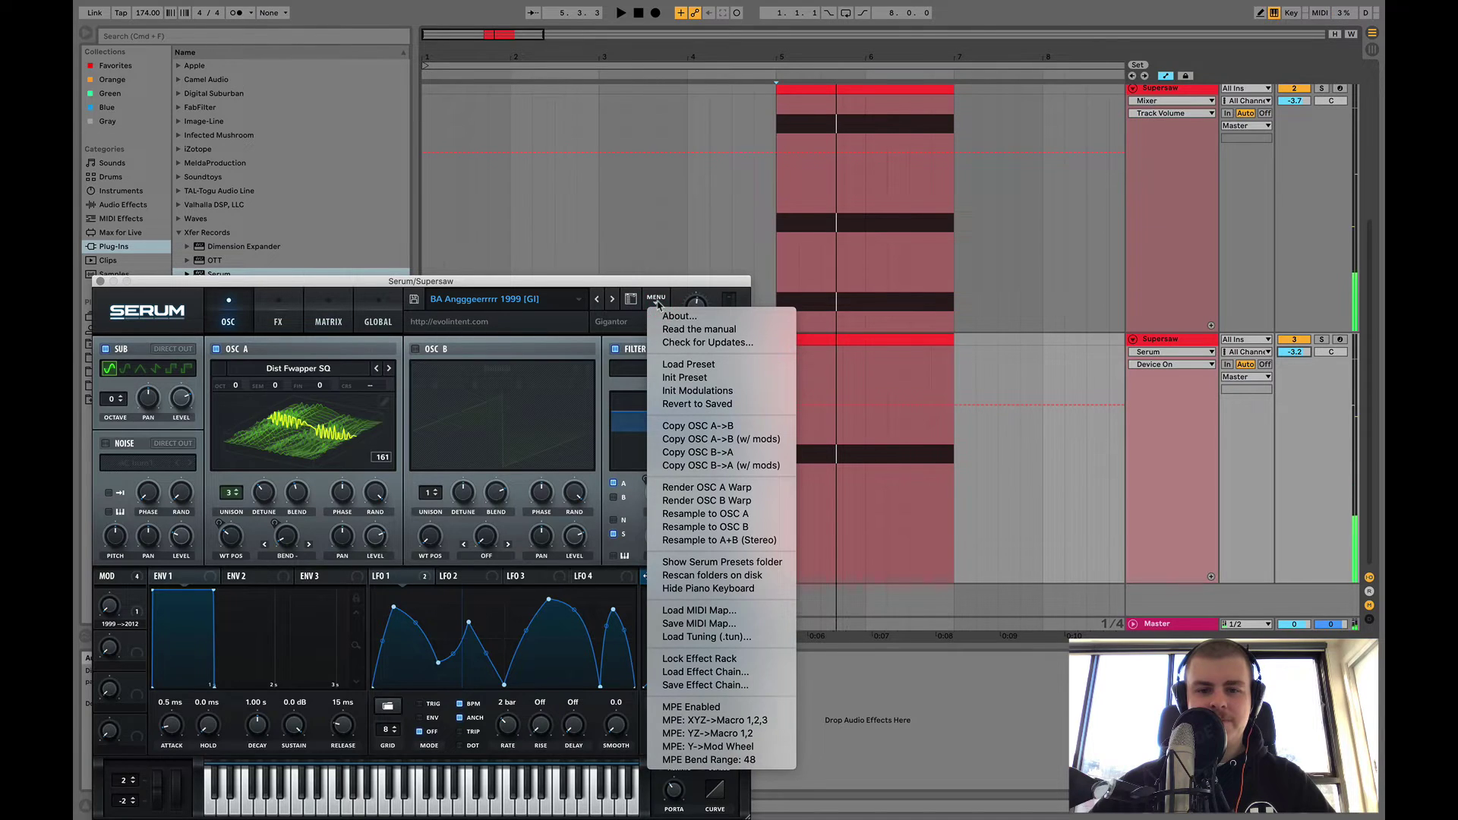
pyautogui.click(684, 377)
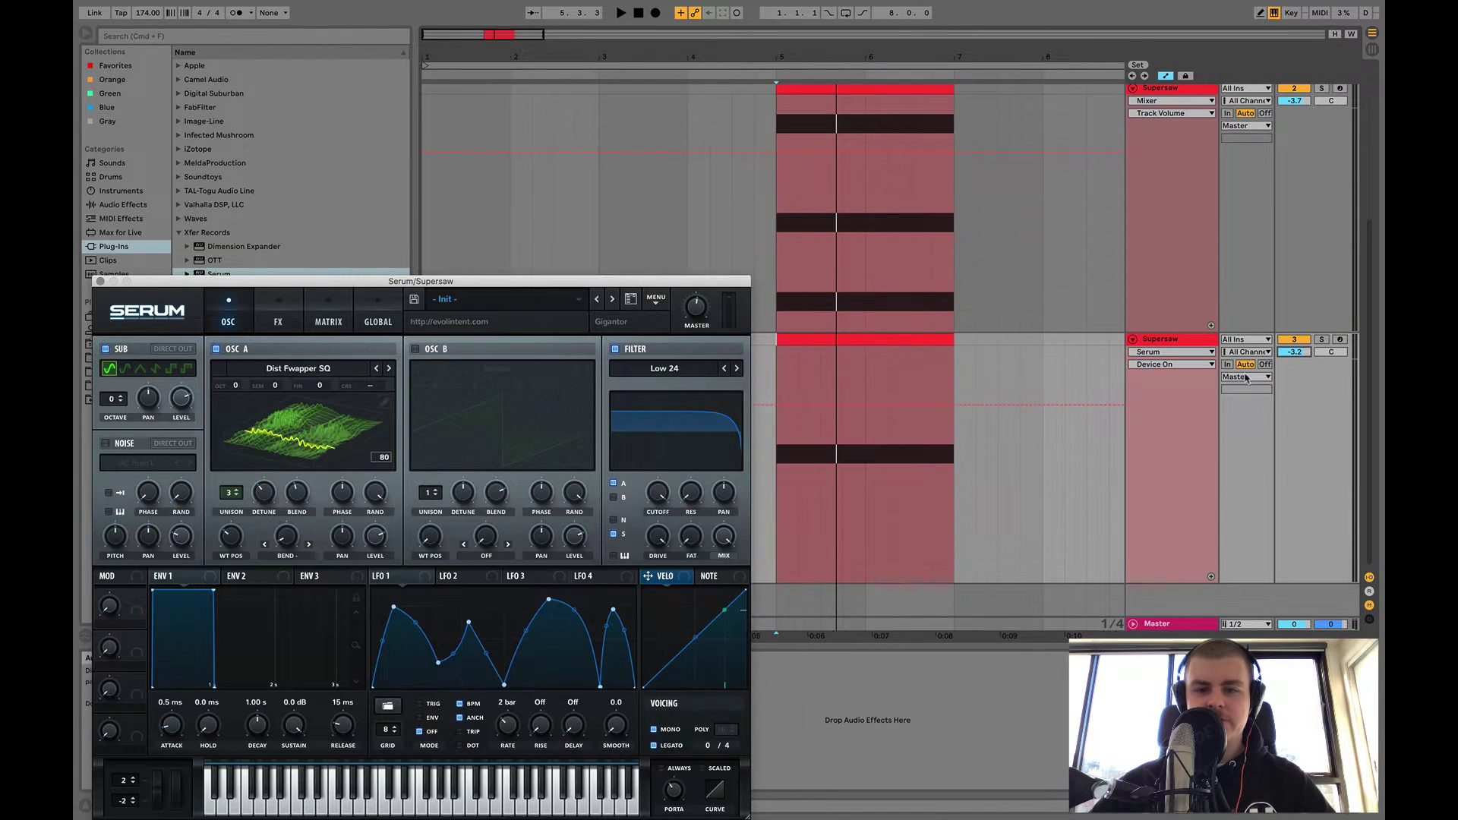
pyautogui.click(1322, 340)
pyautogui.press('space')
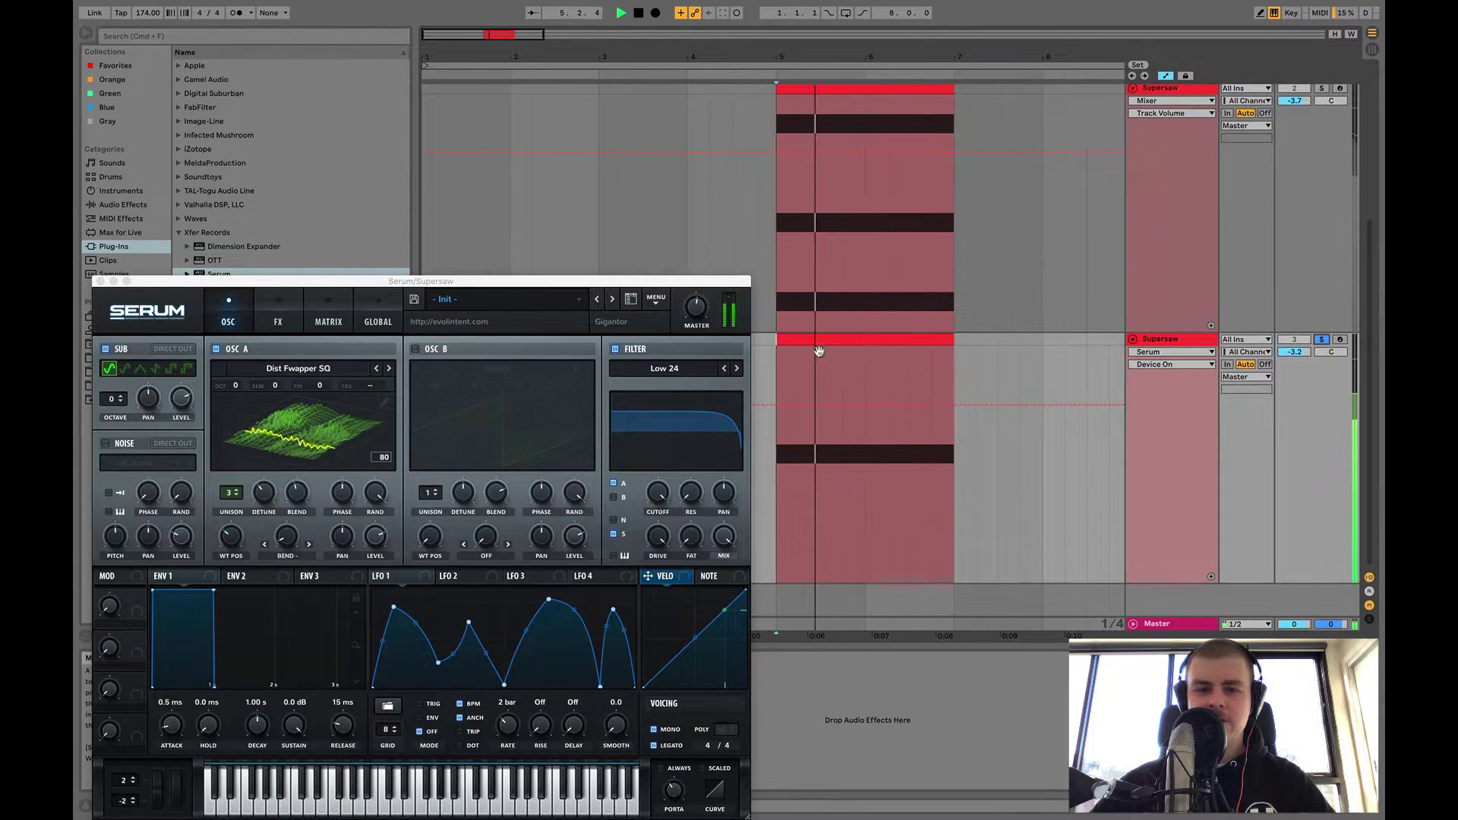
pyautogui.press('space')
# - Compare the second and third tracks' Serum settings side by side, including their envelopes, and close both plugin windows
pyautogui.scroll(1, 1314, 168)
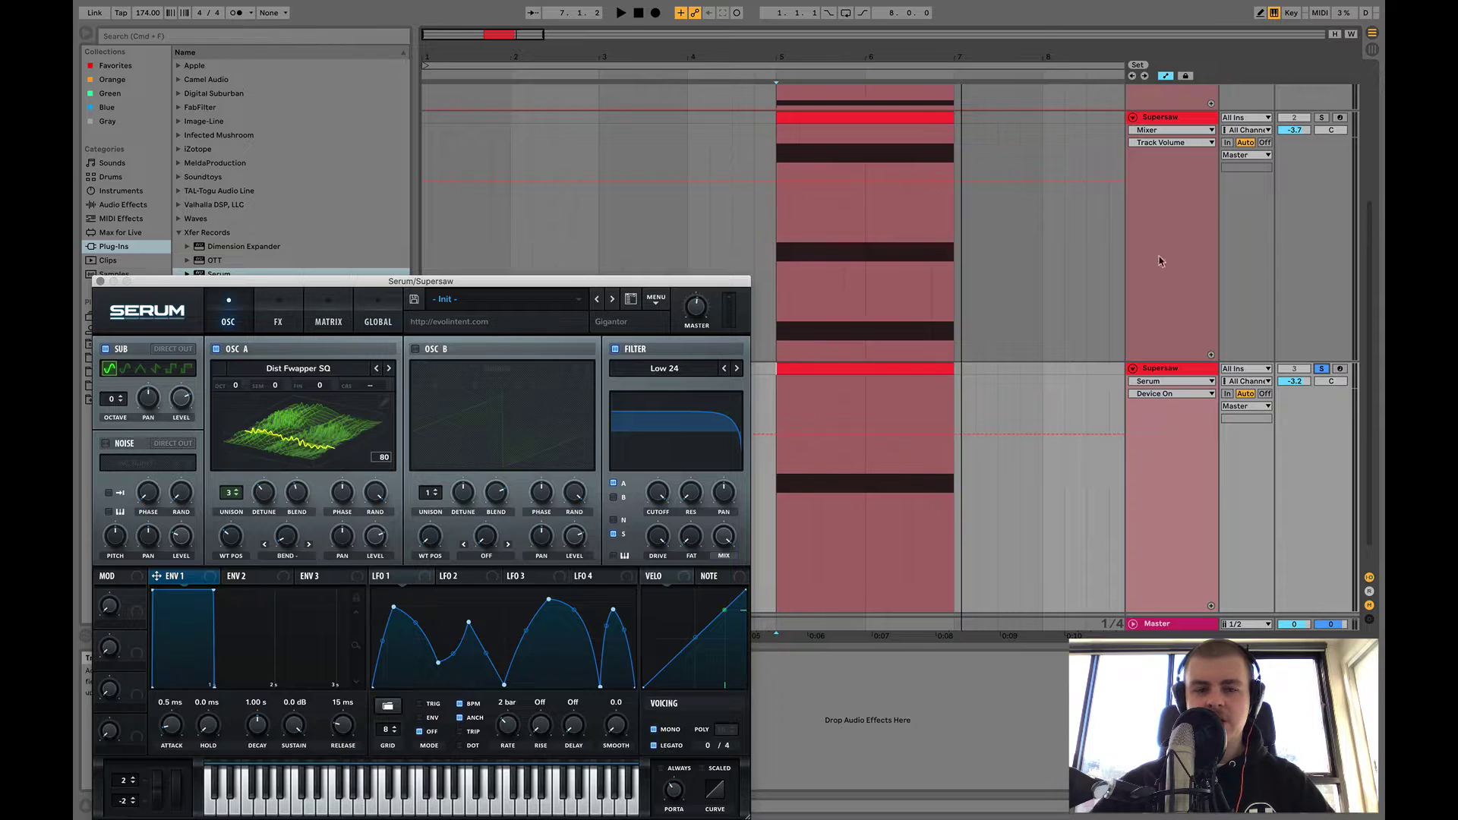
pyautogui.click(1211, 122)
pyautogui.moveTo(569, 282); pyautogui.dragTo(598, 6)
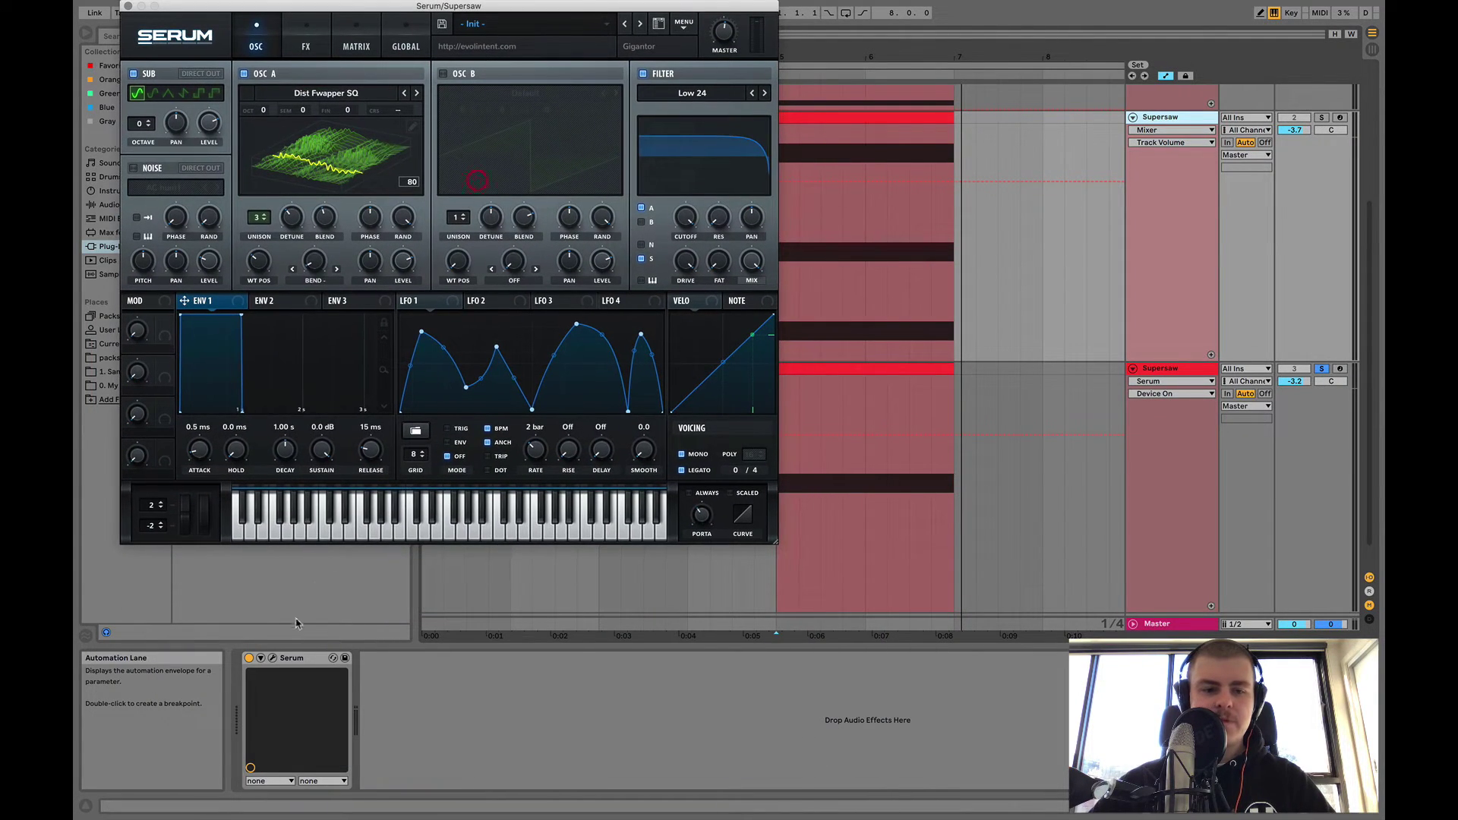
pyautogui.click(272, 657)
pyautogui.moveTo(441, 284); pyautogui.dragTo(448, 507)
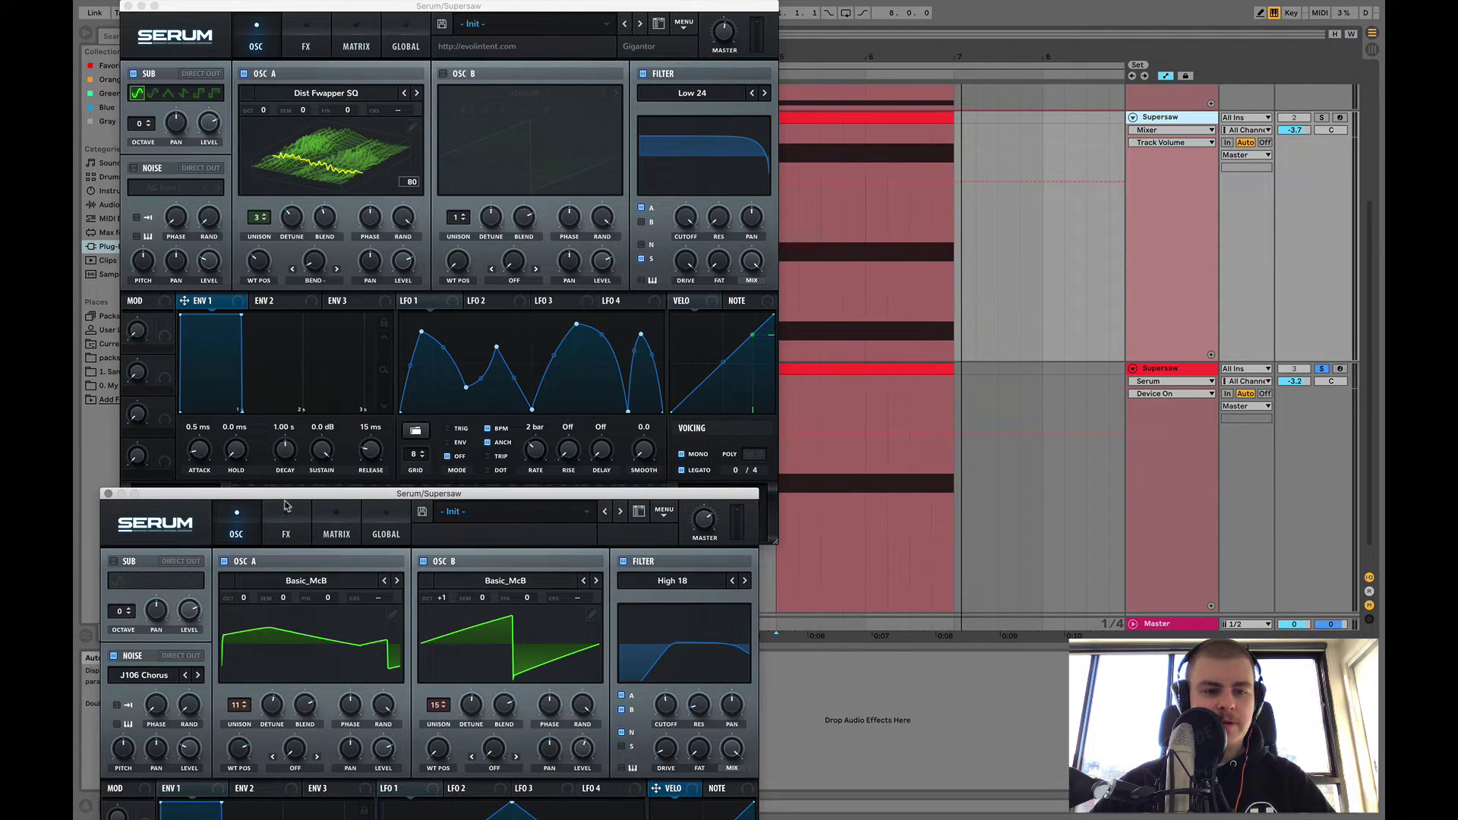
pyautogui.click(386, 525)
pyautogui.click(250, 513)
pyautogui.moveTo(266, 494)
pyautogui.mouseDown()
pyautogui.moveTo(491, 205)
pyautogui.moveTo(502, 131)
pyautogui.mouseUp()
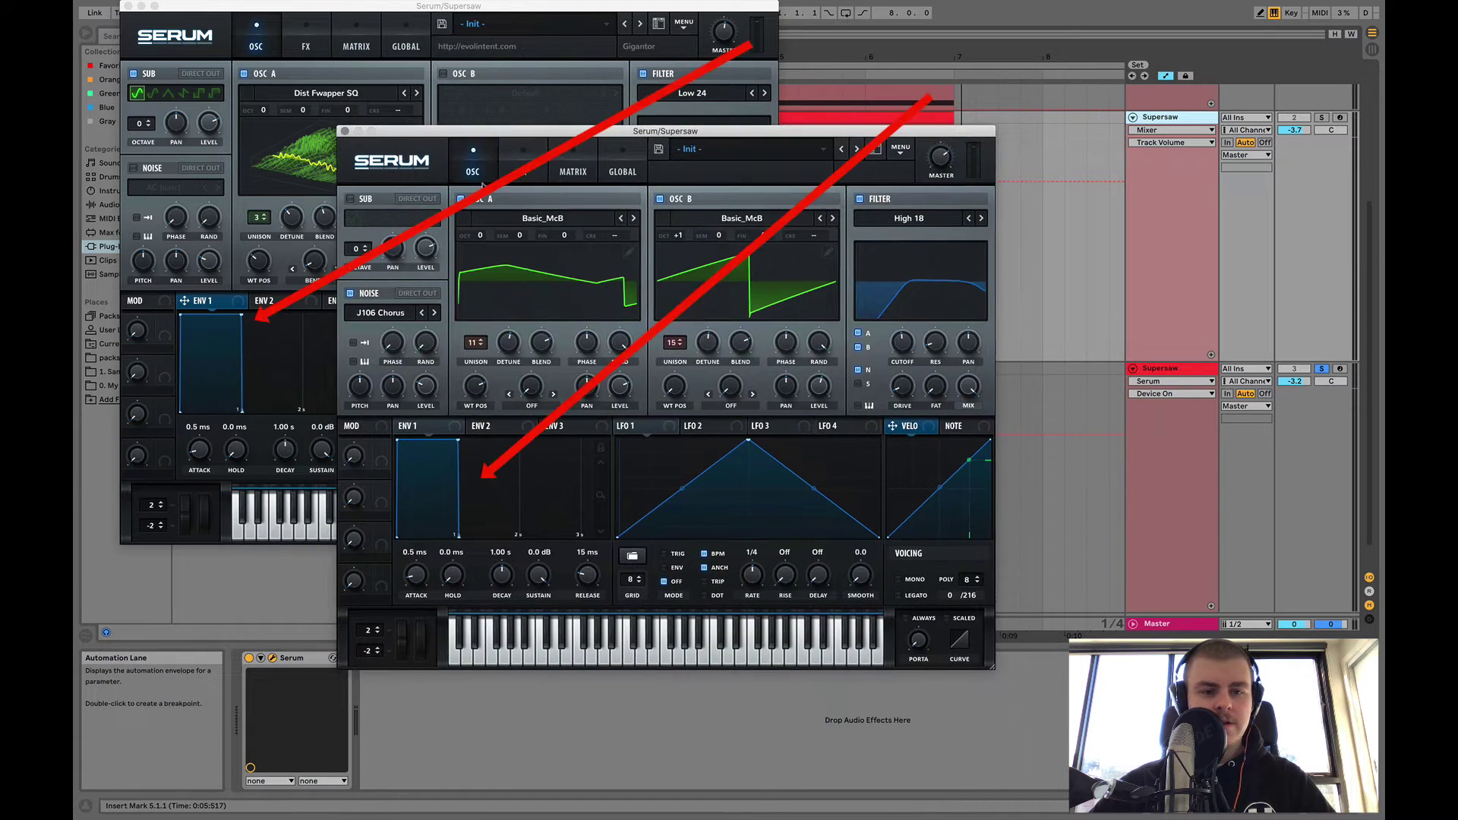
pyautogui.click(344, 131)
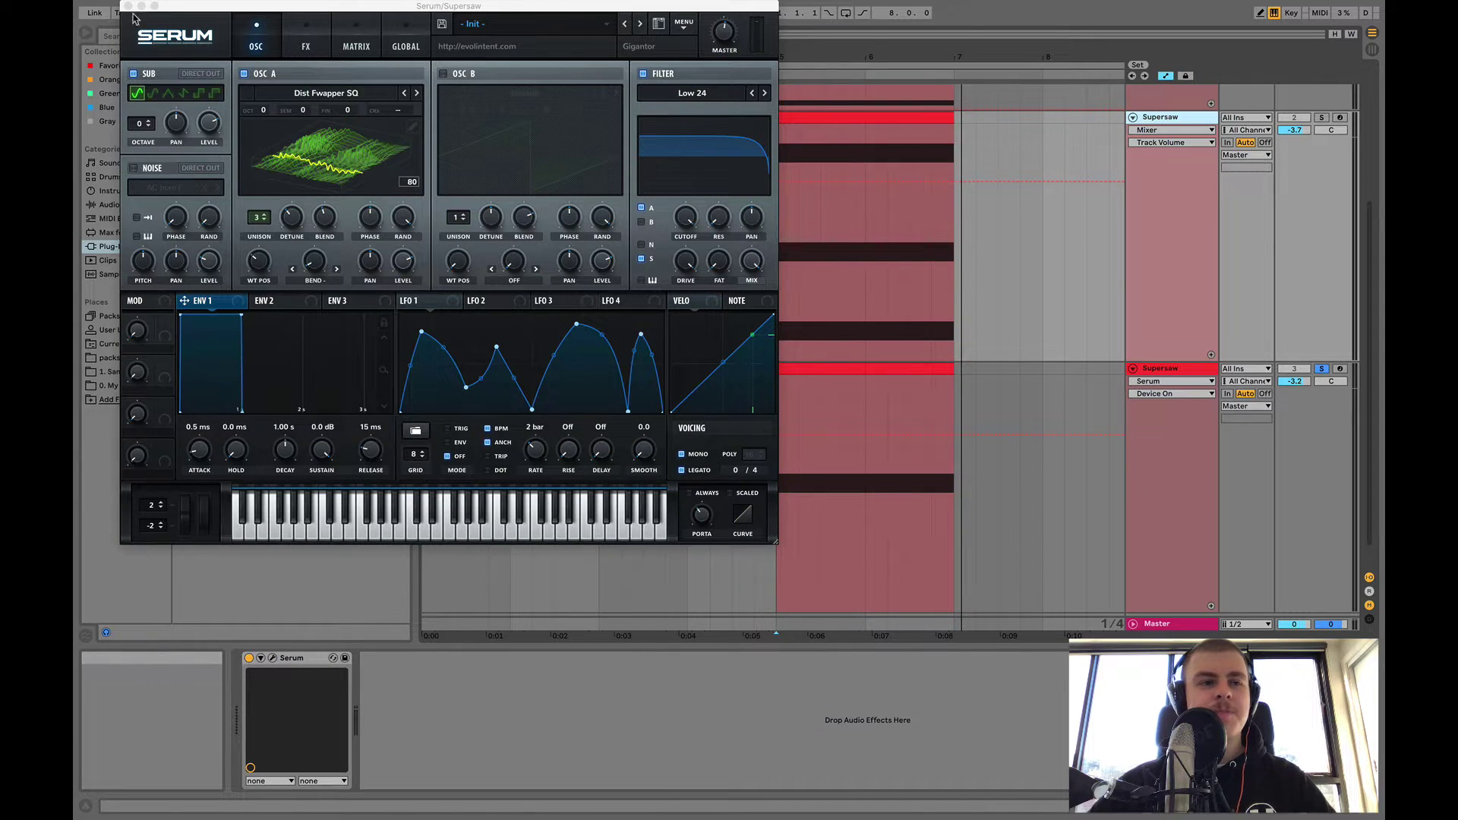
pyautogui.moveTo(131, 8)
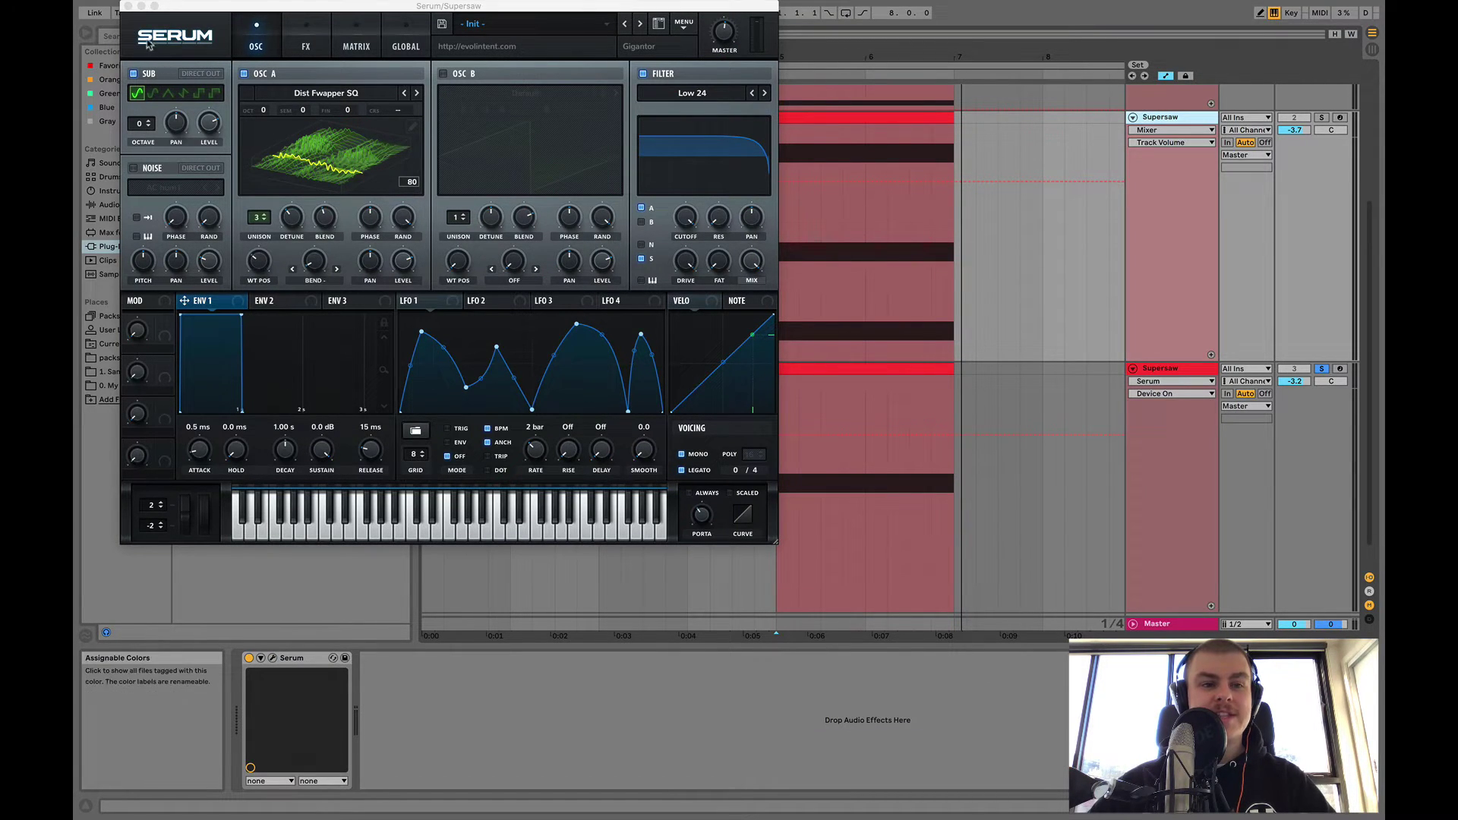
pyautogui.click(128, 6)
# - Unsolo the third Supersaw track and set its volume to -2.0 dB while playing all layers together
pyautogui.click(1319, 372)
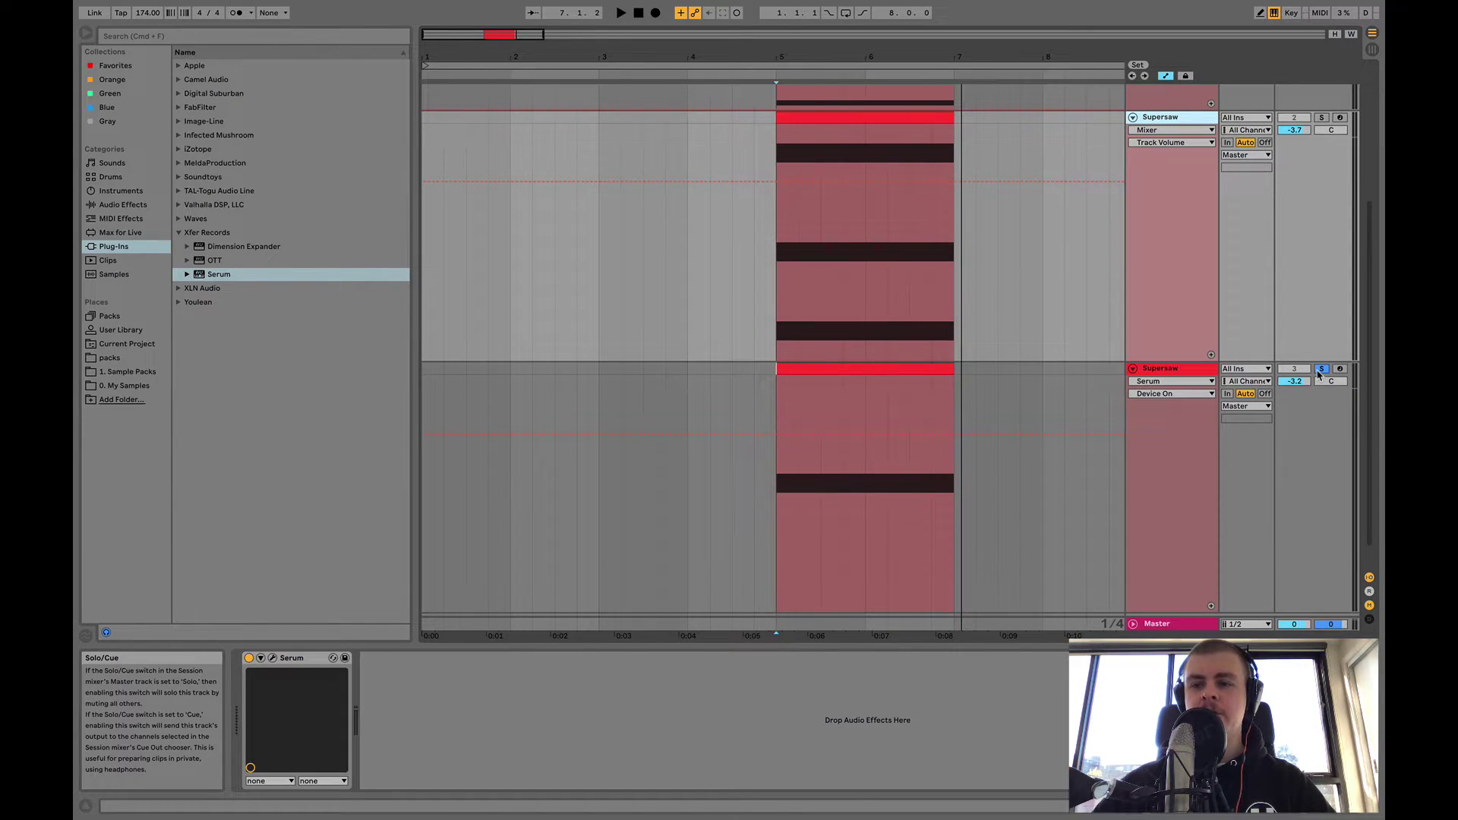
pyautogui.click(878, 372)
pyautogui.press('space')
pyautogui.moveTo(1299, 375); pyautogui.dragTo(1299, 366)
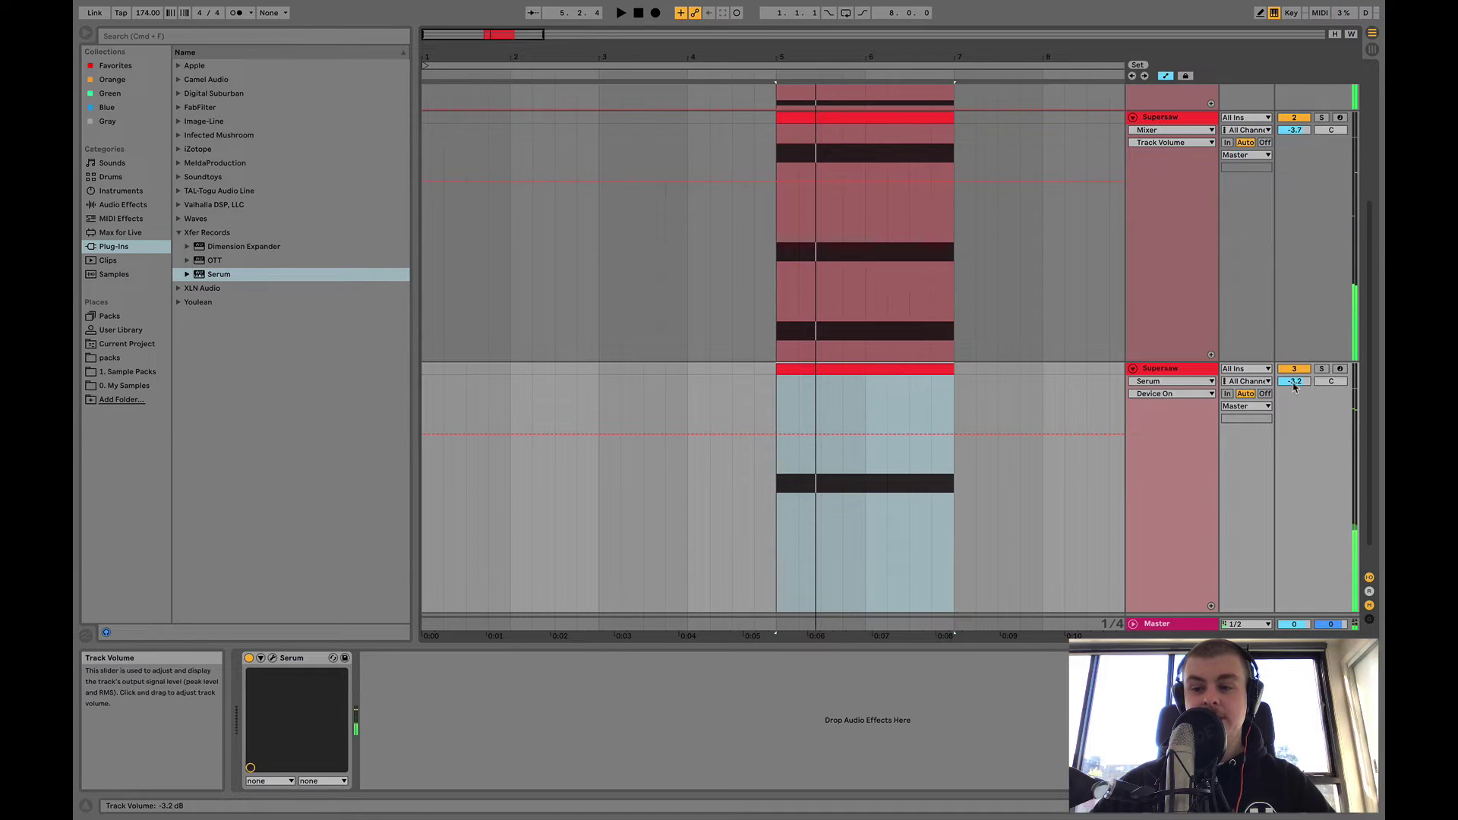
pyautogui.press('space')
# - Add a second note an octave higher, at G#4, to the third track's clip and listen to it
pyautogui.doubleClick(924, 369)
pyautogui.hscroll(5, 873, 469)
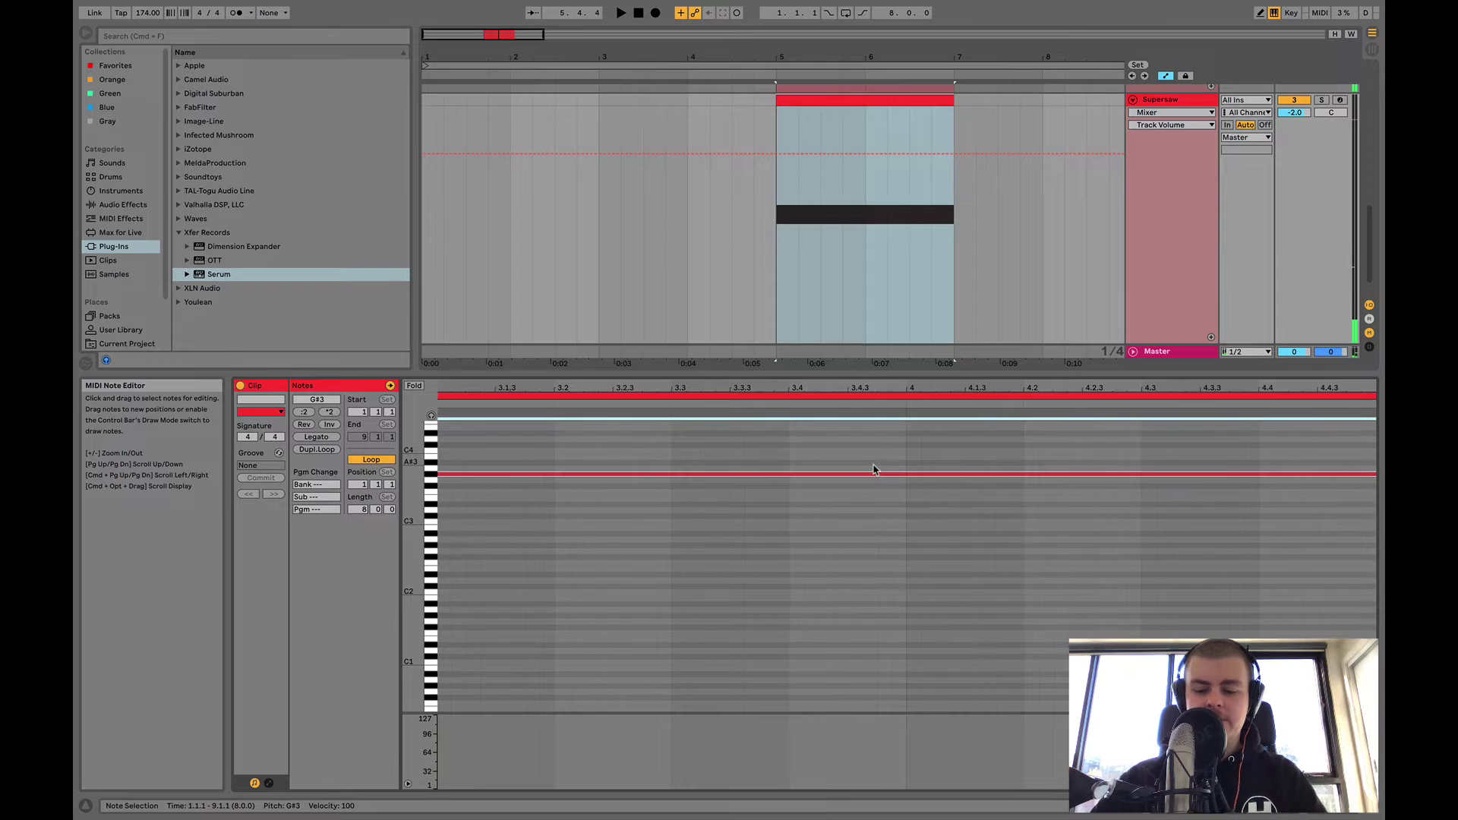
pyautogui.hotkey('shift', 'Up')
pyautogui.press('space')
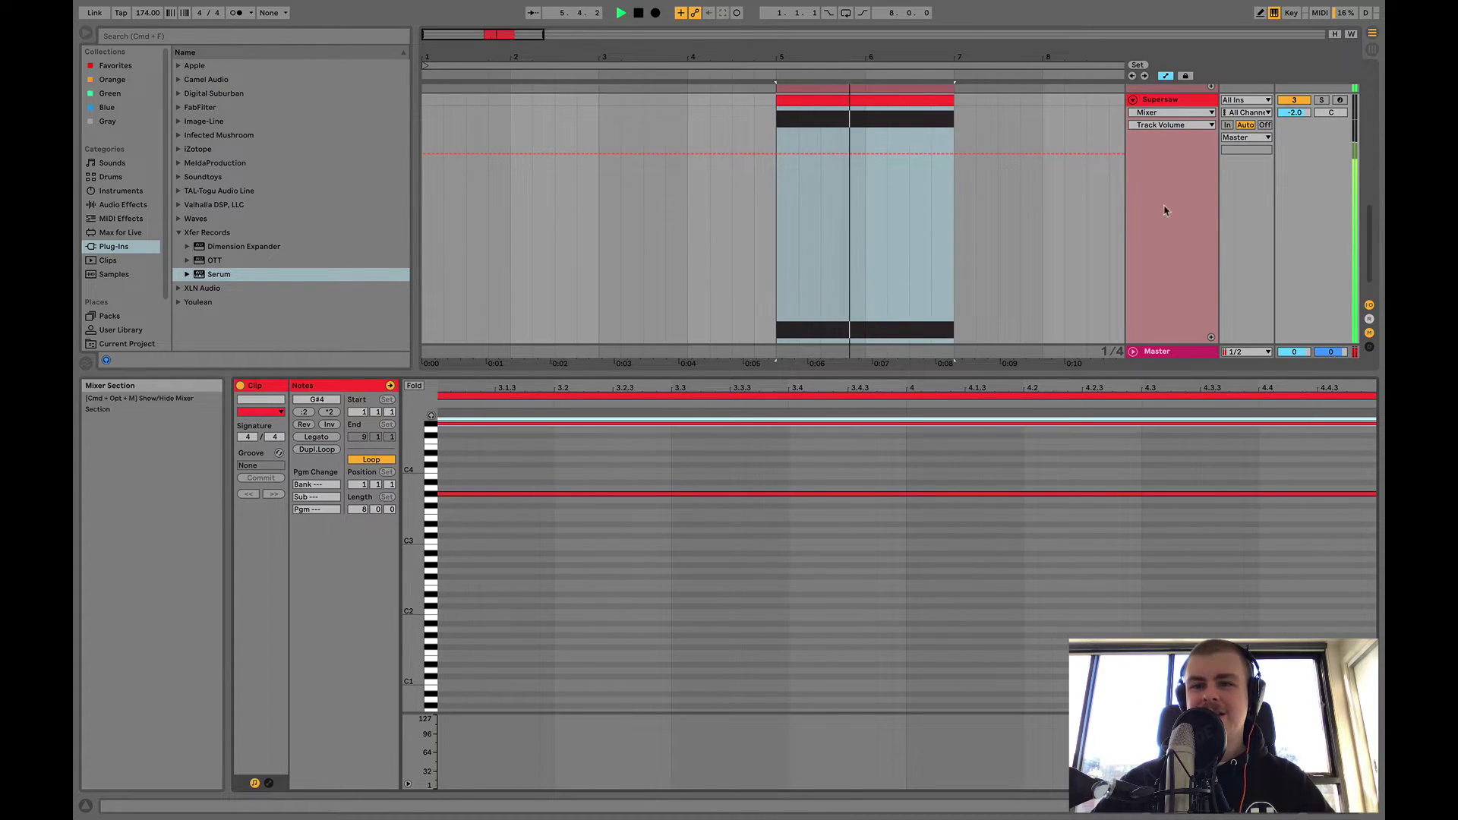
# - Turn off mono and legato in the third track's Serum, adjust its portamento and close the plugin
pyautogui.hotkey('shift', 'Tab')
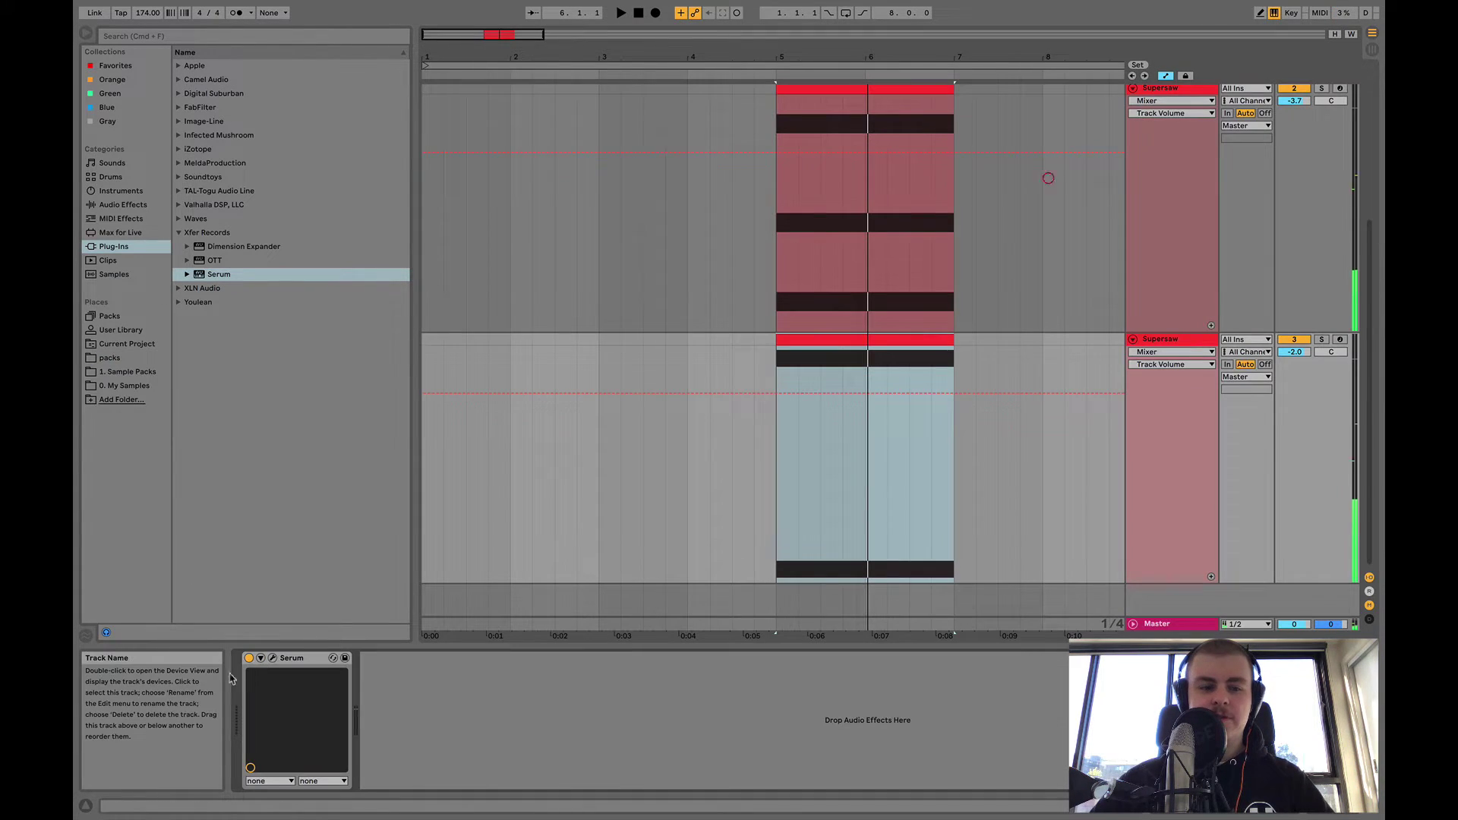
pyautogui.click(272, 657)
pyautogui.click(687, 455)
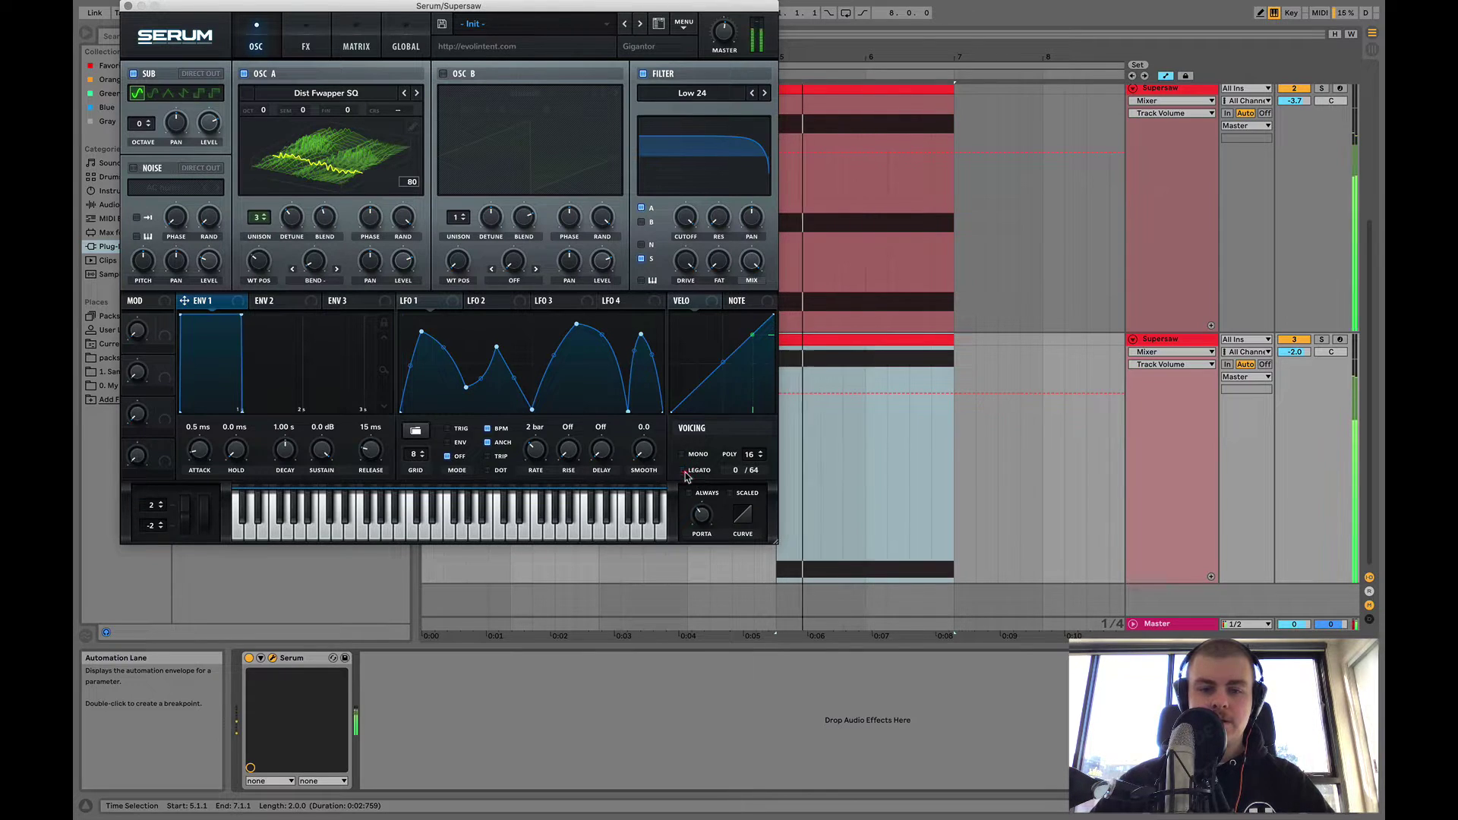
pyautogui.click(702, 514)
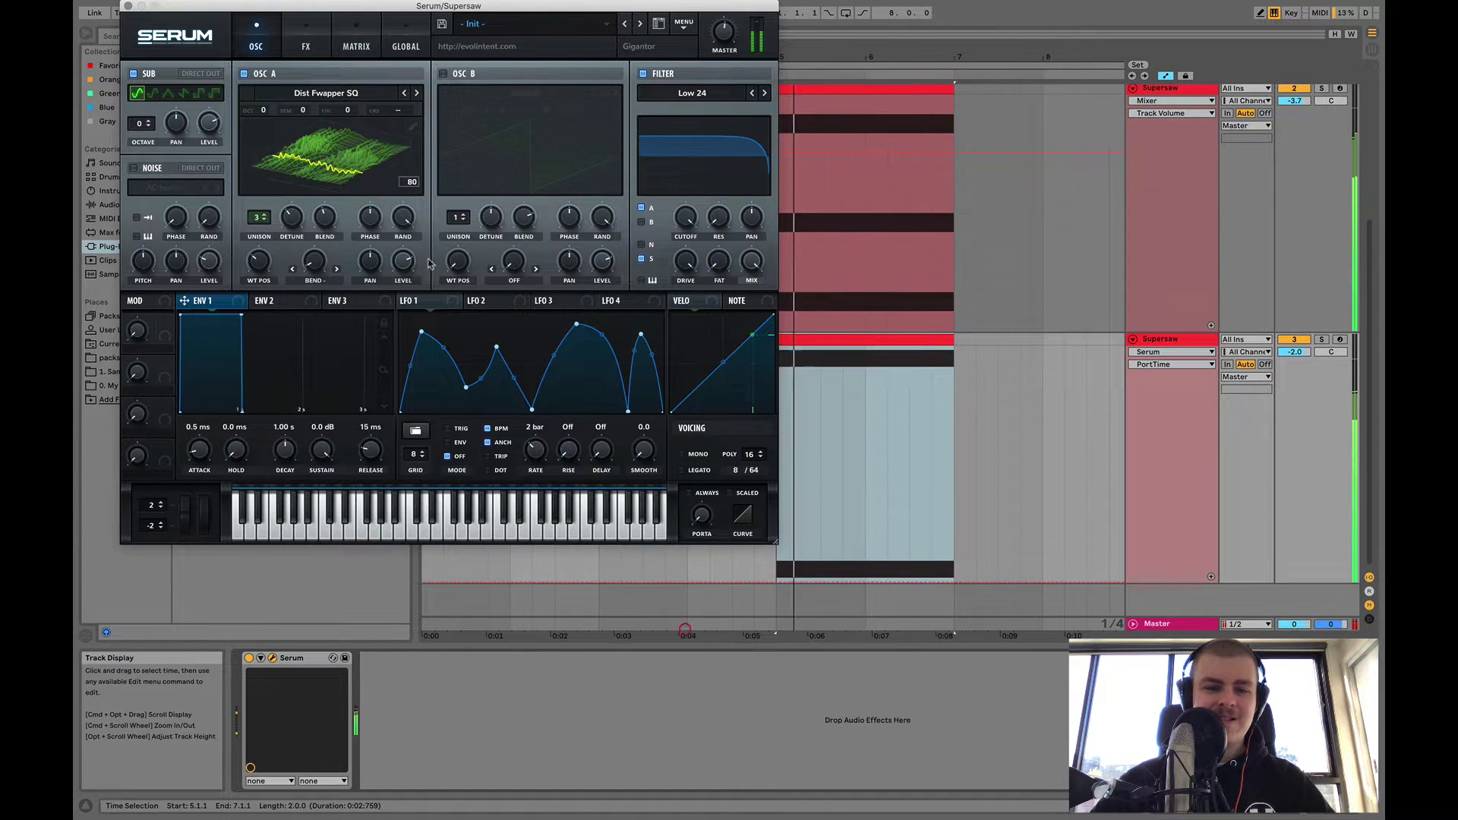
pyautogui.click(127, 6)
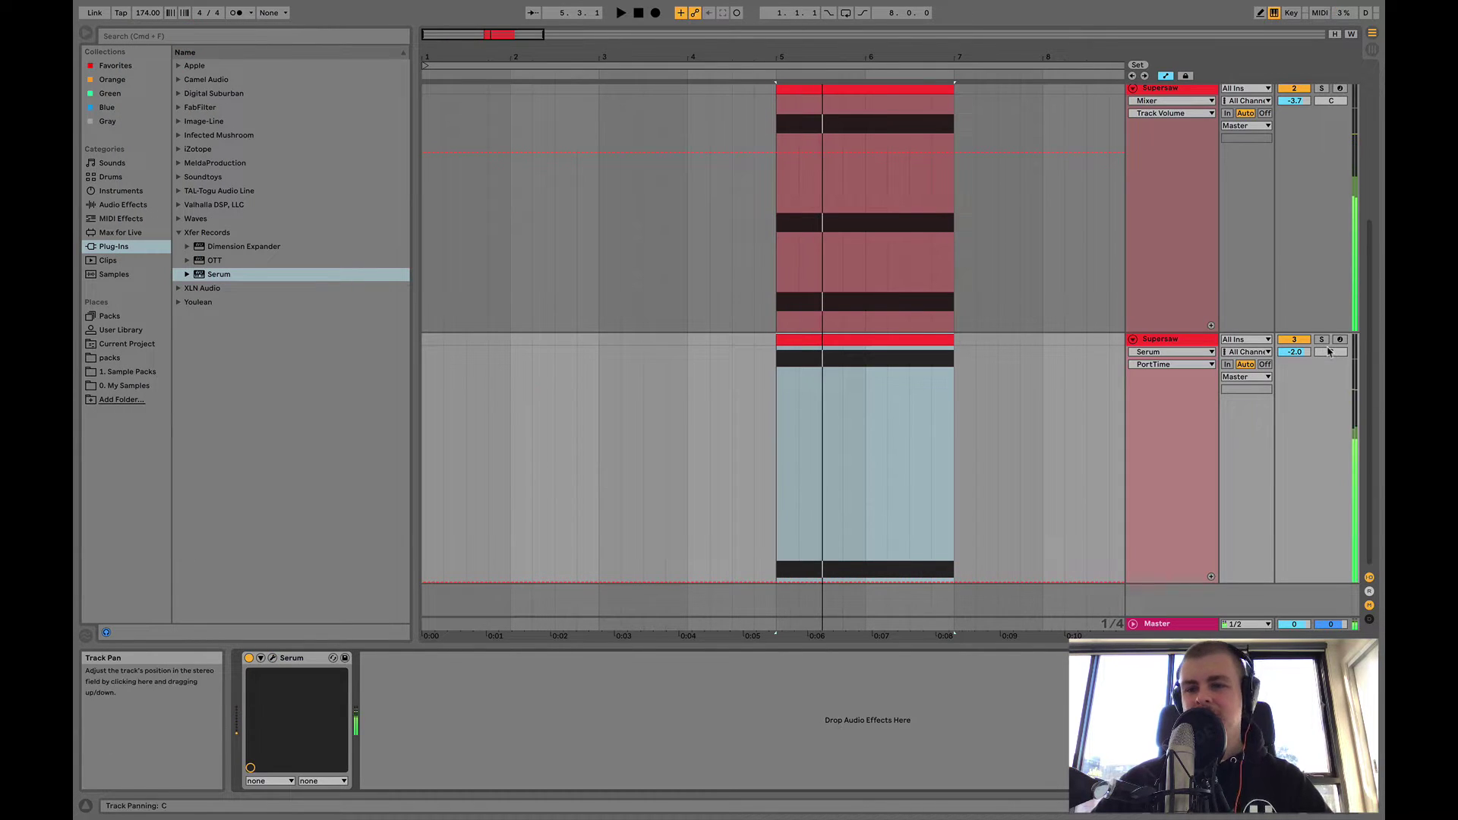
# - Compare the mix with and without the third Supersaw track and delete that track
pyautogui.moveTo(1295, 352); pyautogui.dragTo(1294, 353)
pyautogui.click(1295, 339)
pyautogui.click(1295, 339)
pyautogui.press('space')
pyautogui.click(1182, 341)
pyautogui.scroll(3, 1182, 341)
pyautogui.click(1182, 334)
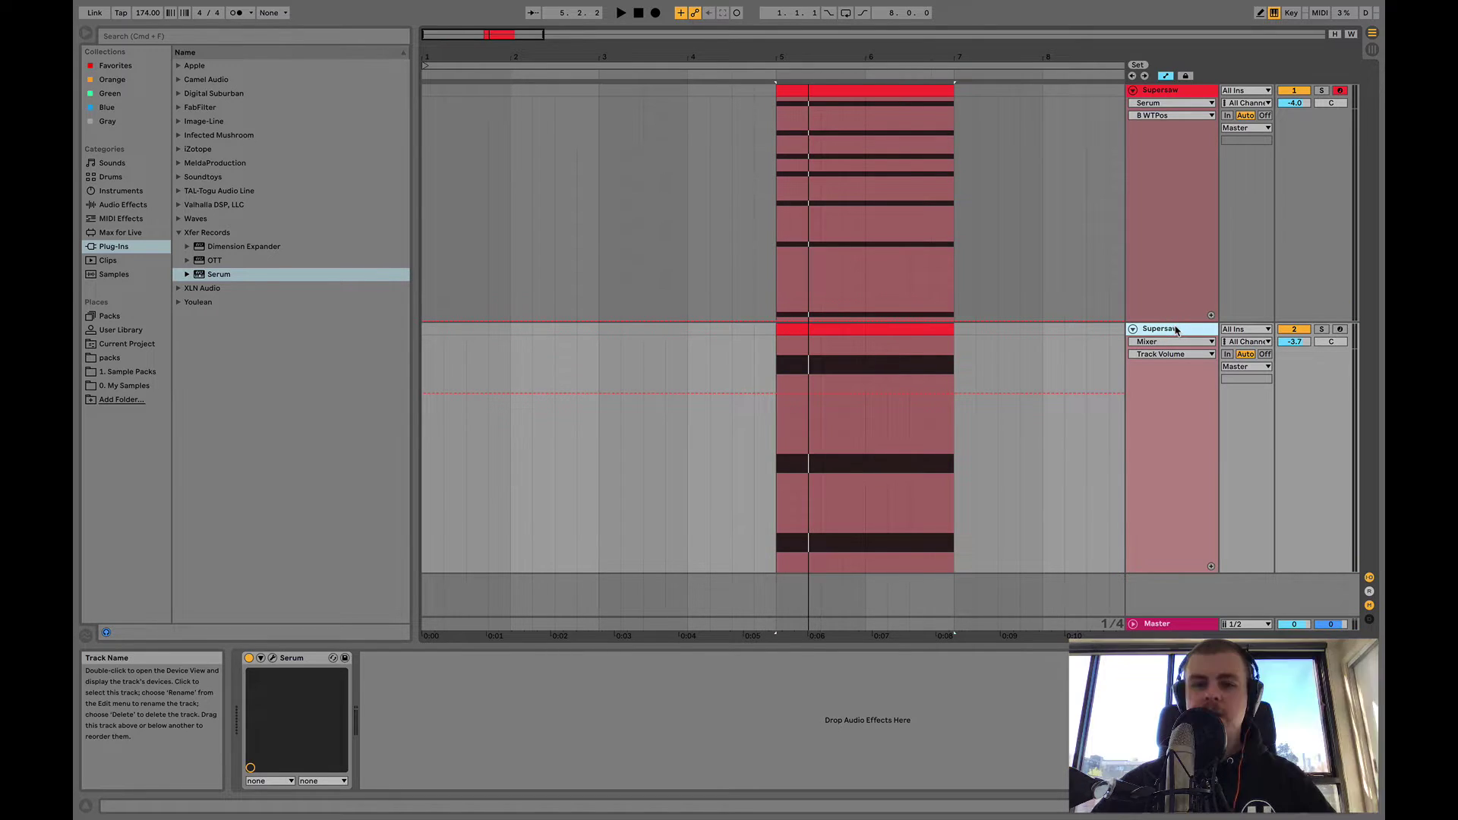
# - Solo the first Supersaw track and open its Serum plugin
pyautogui.doubleClick(835, 95)
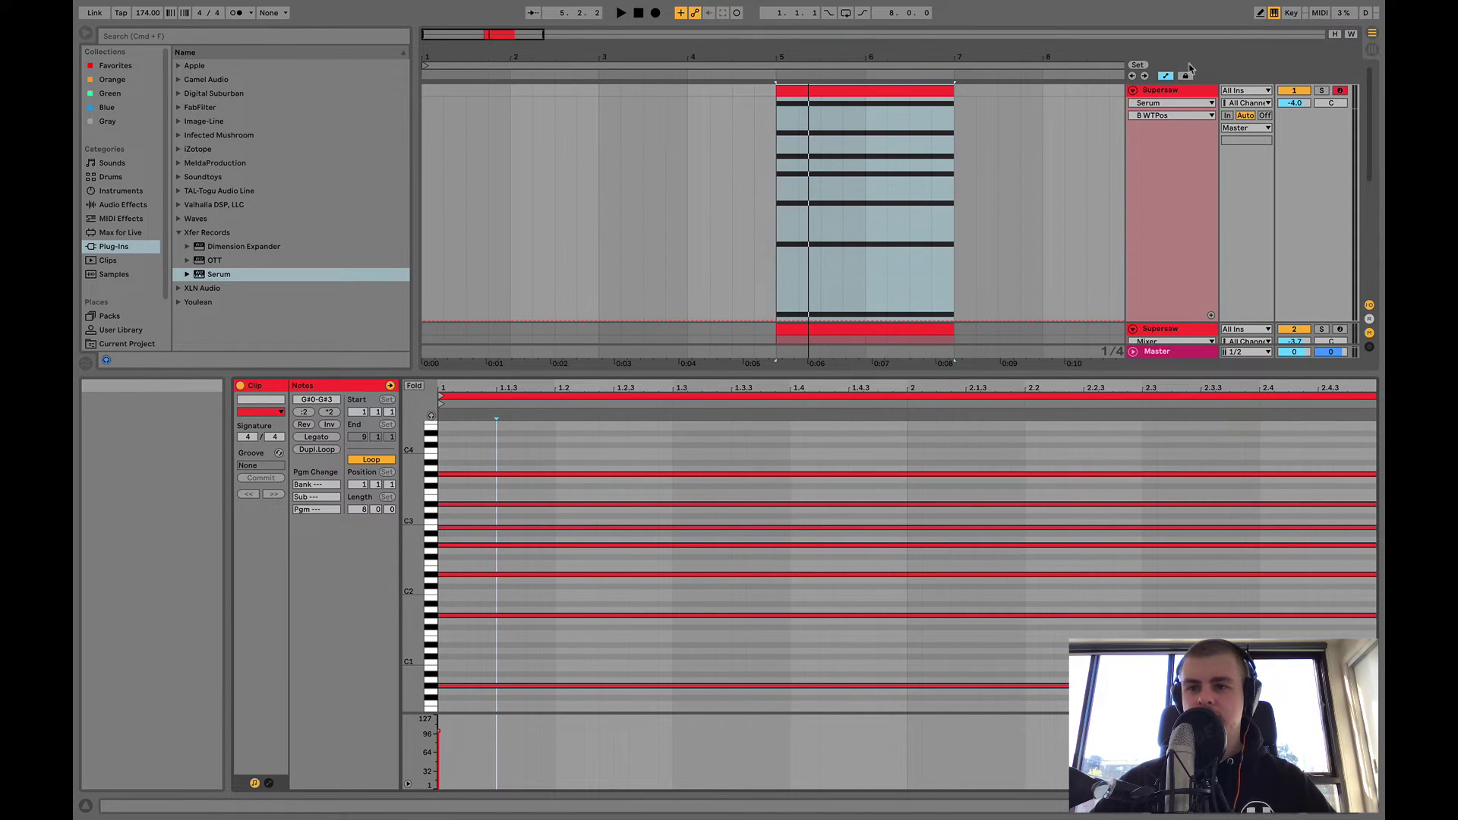
pyautogui.doubleClick(1161, 92)
pyautogui.click(274, 659)
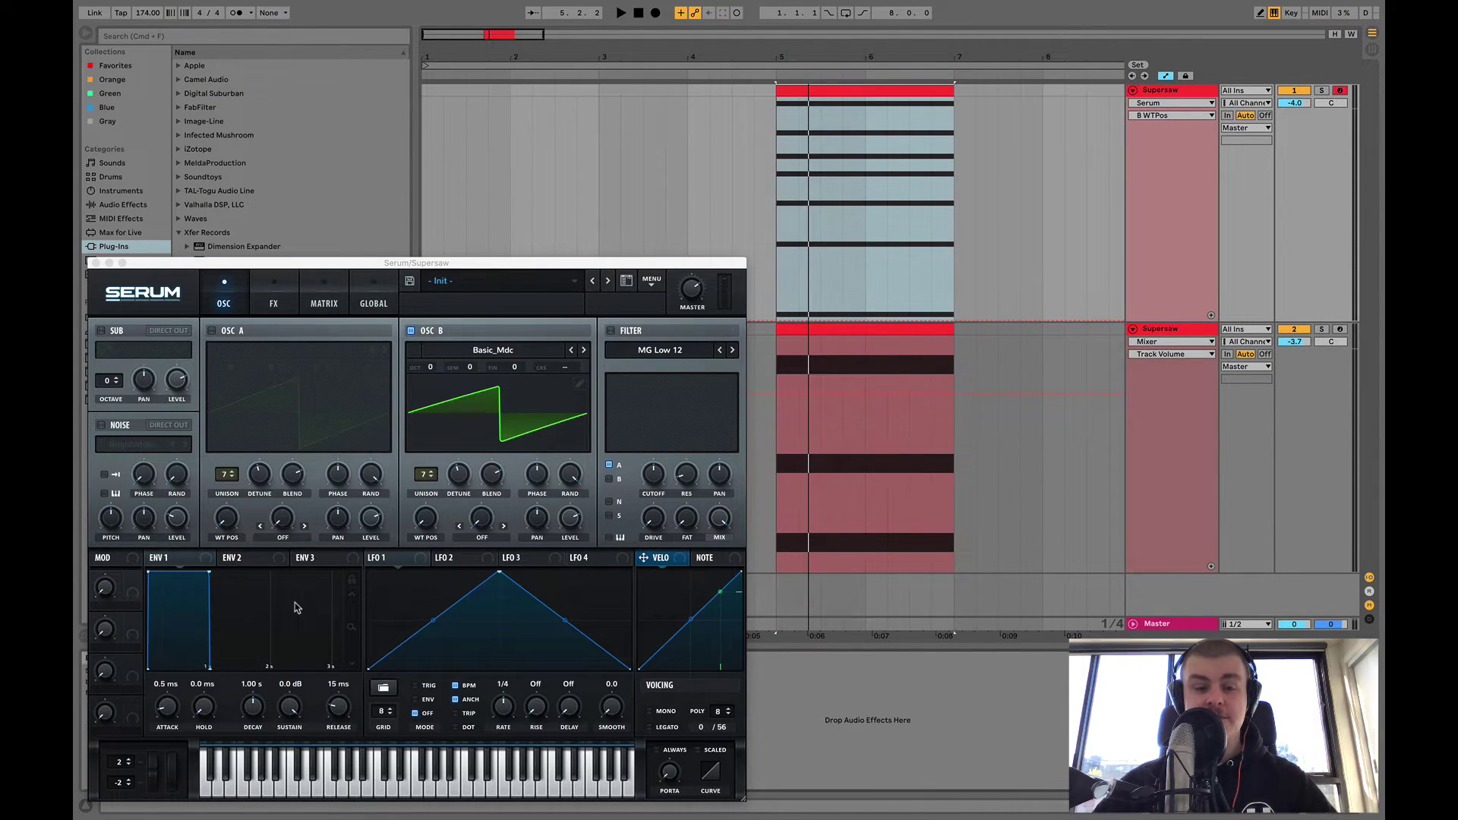
pyautogui.click(1294, 328)
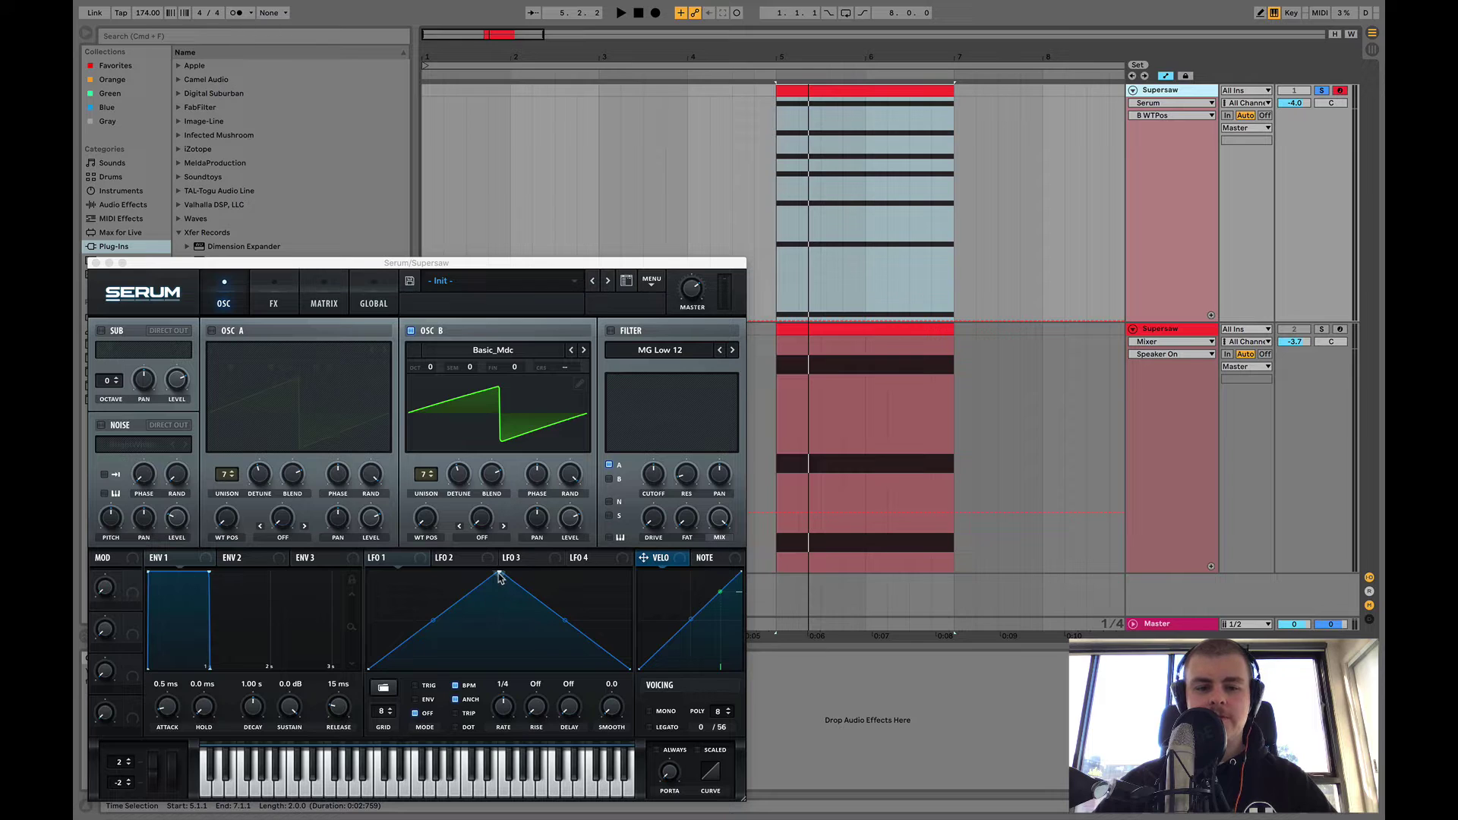
# - Shape LFO 1 as a falling ramp at rate 1/8, assign it to Osc B's level, and set the tempo to 150 BPM
pyautogui.moveTo(498, 577); pyautogui.dragTo(368, 545)
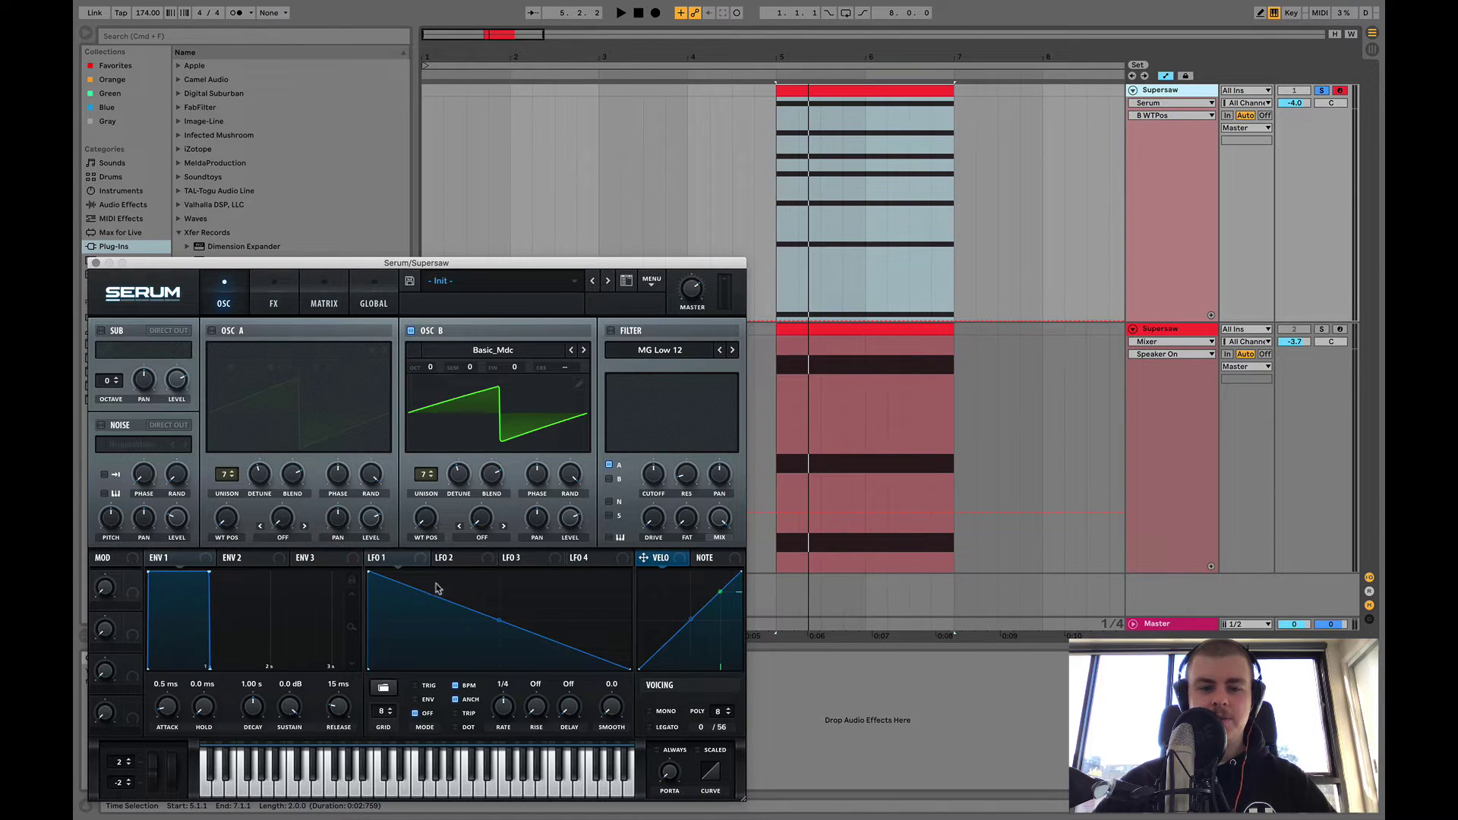
pyautogui.moveTo(418, 564); pyautogui.dragTo(570, 518)
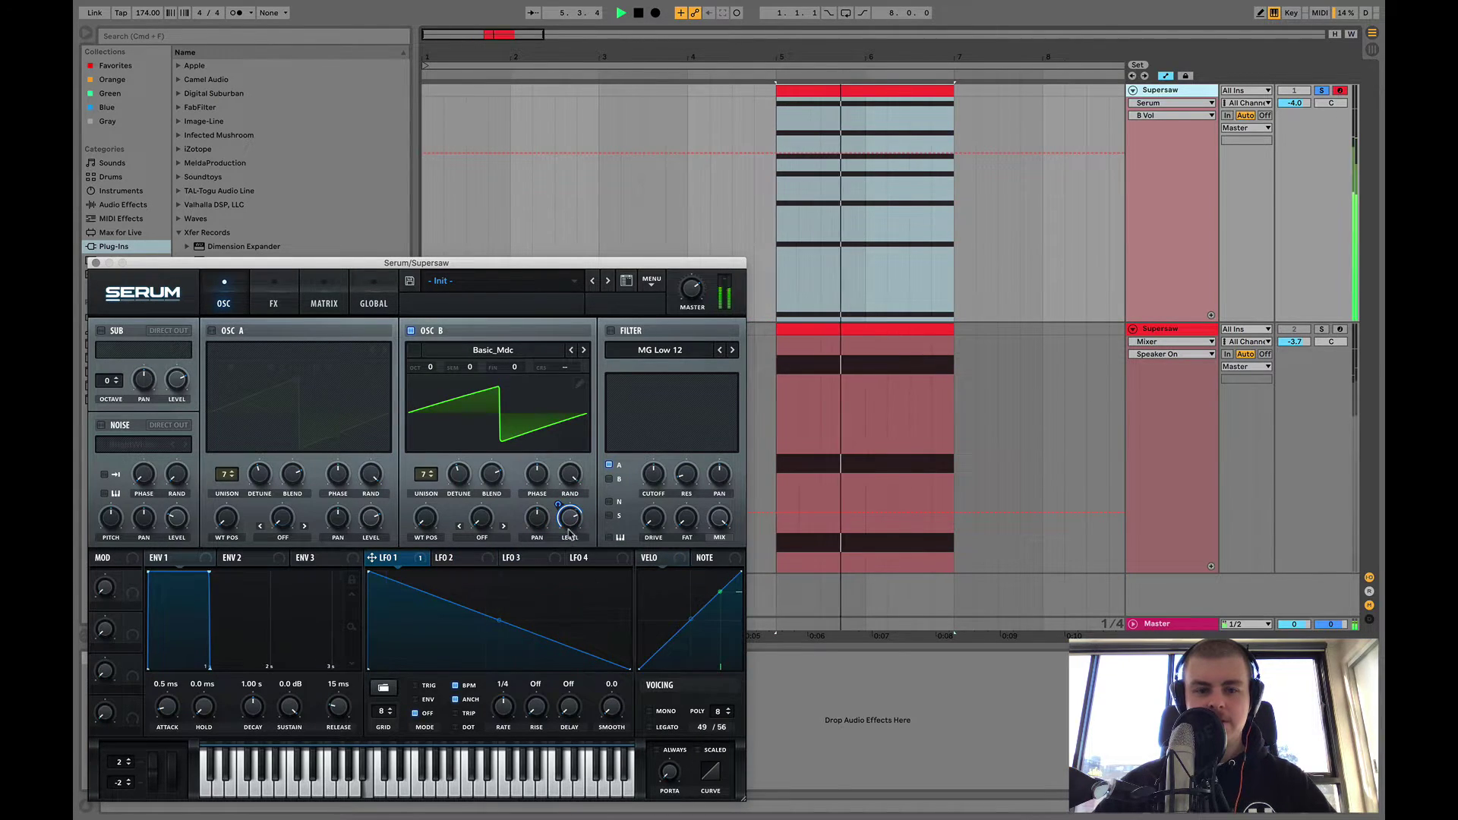
pyautogui.click(146, 14)
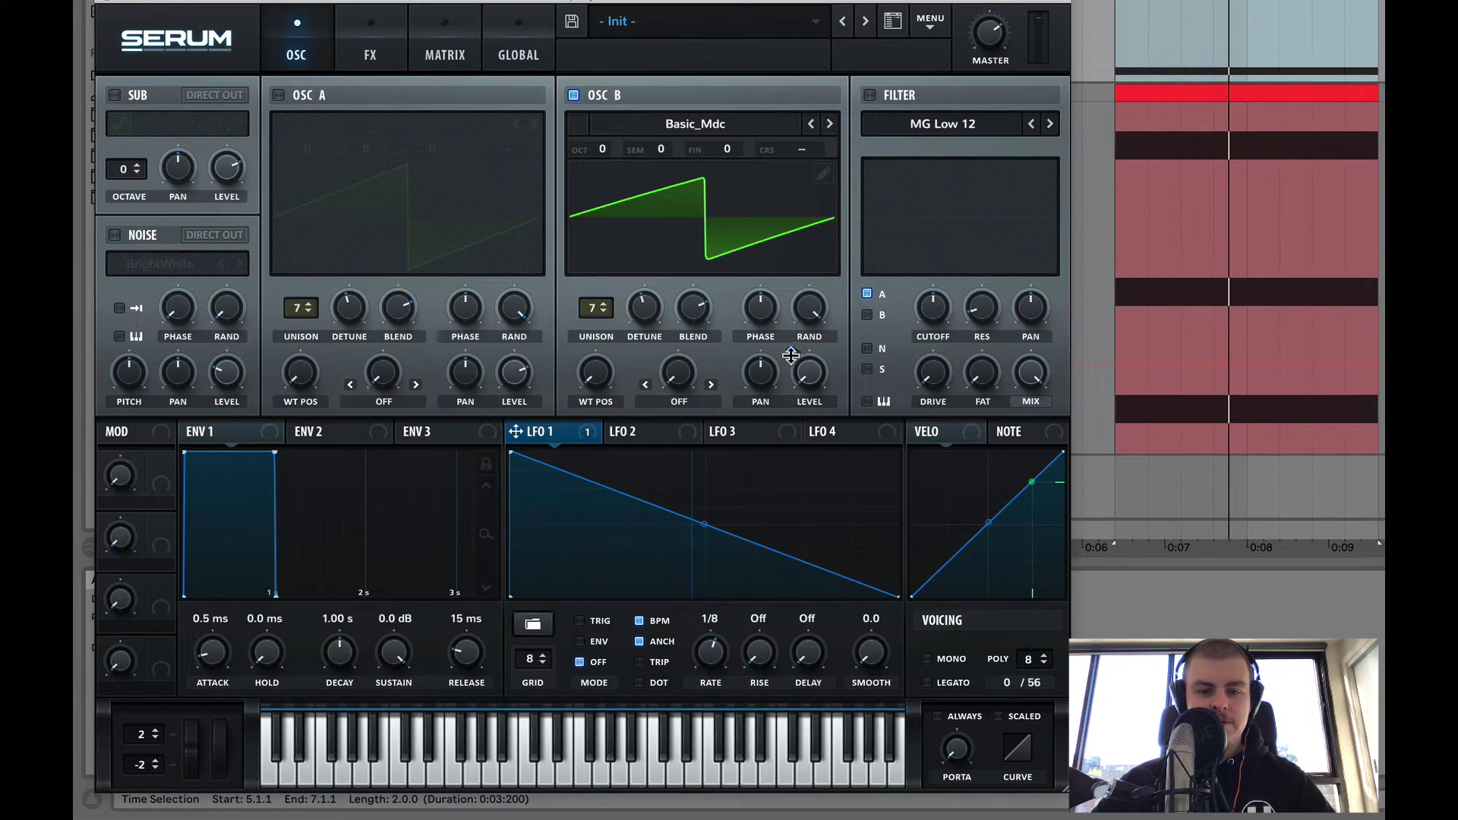
# - Tune LFO 1's modulation amount on Osc B's level and bend its curve outward to shape the pluck
pyautogui.moveTo(790, 355); pyautogui.dragTo(811, 180)
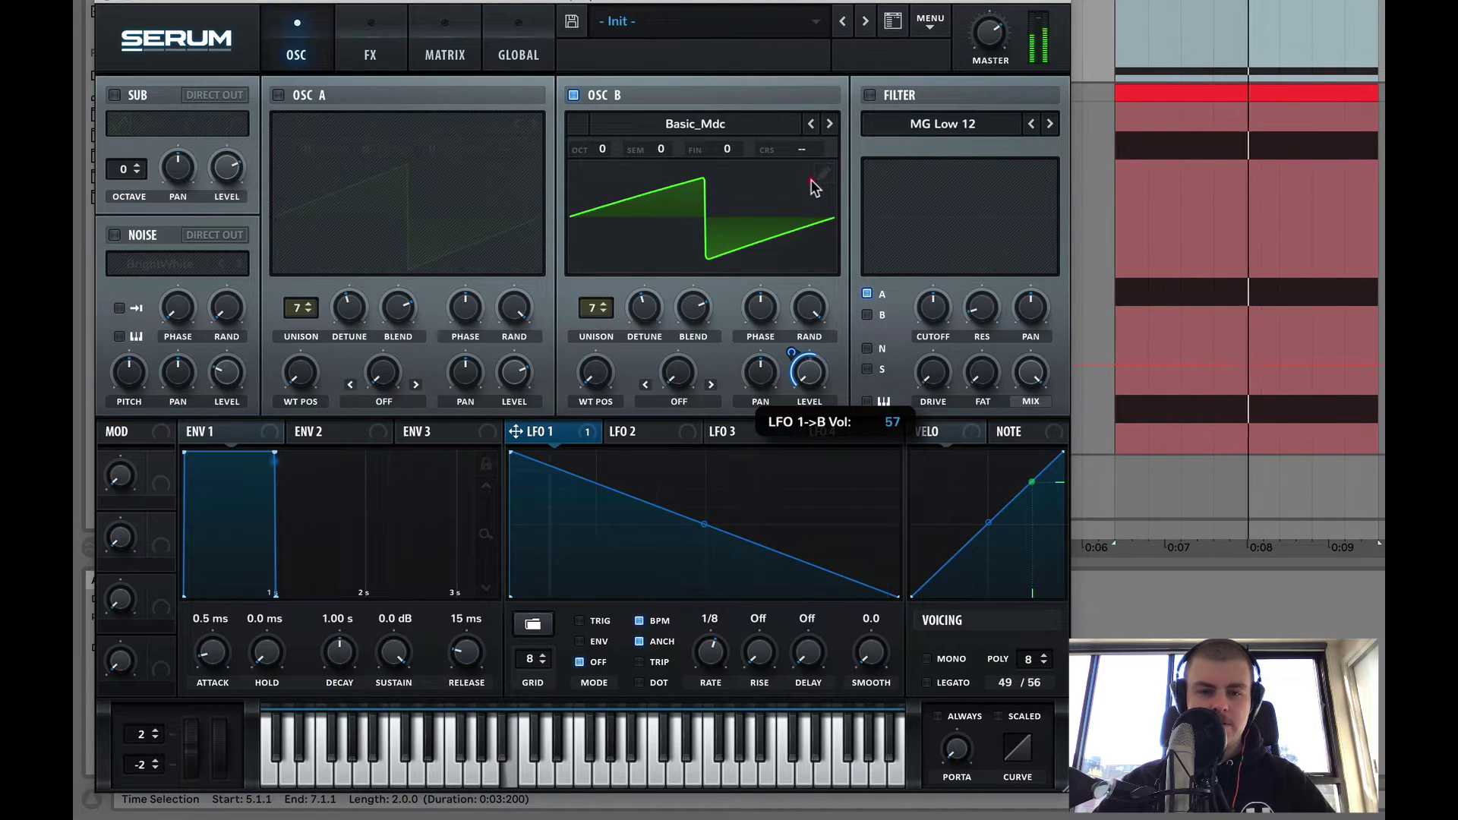
pyautogui.moveTo(709, 523); pyautogui.dragTo(764, 543)
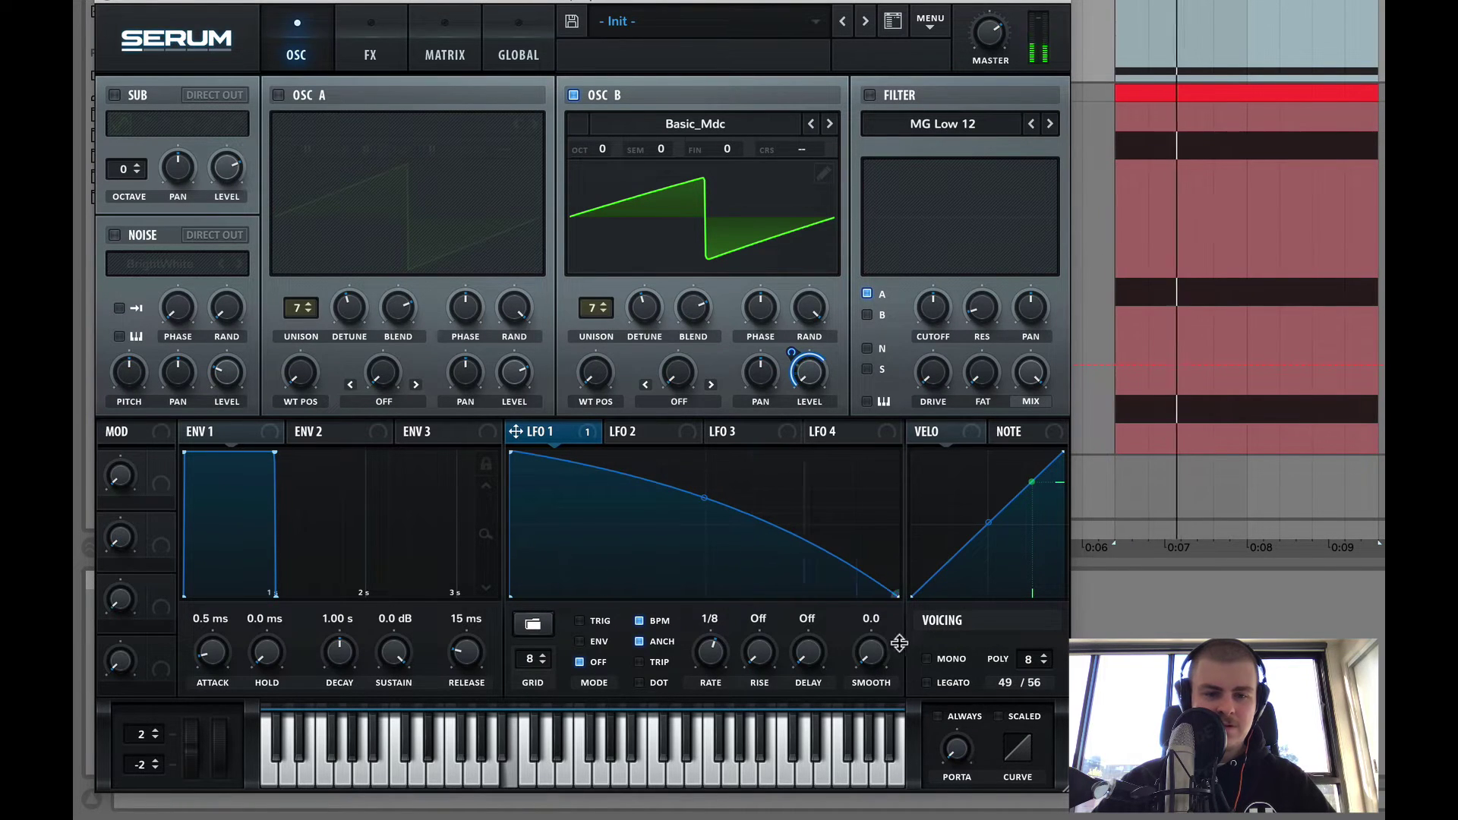
pyautogui.moveTo(792, 375)
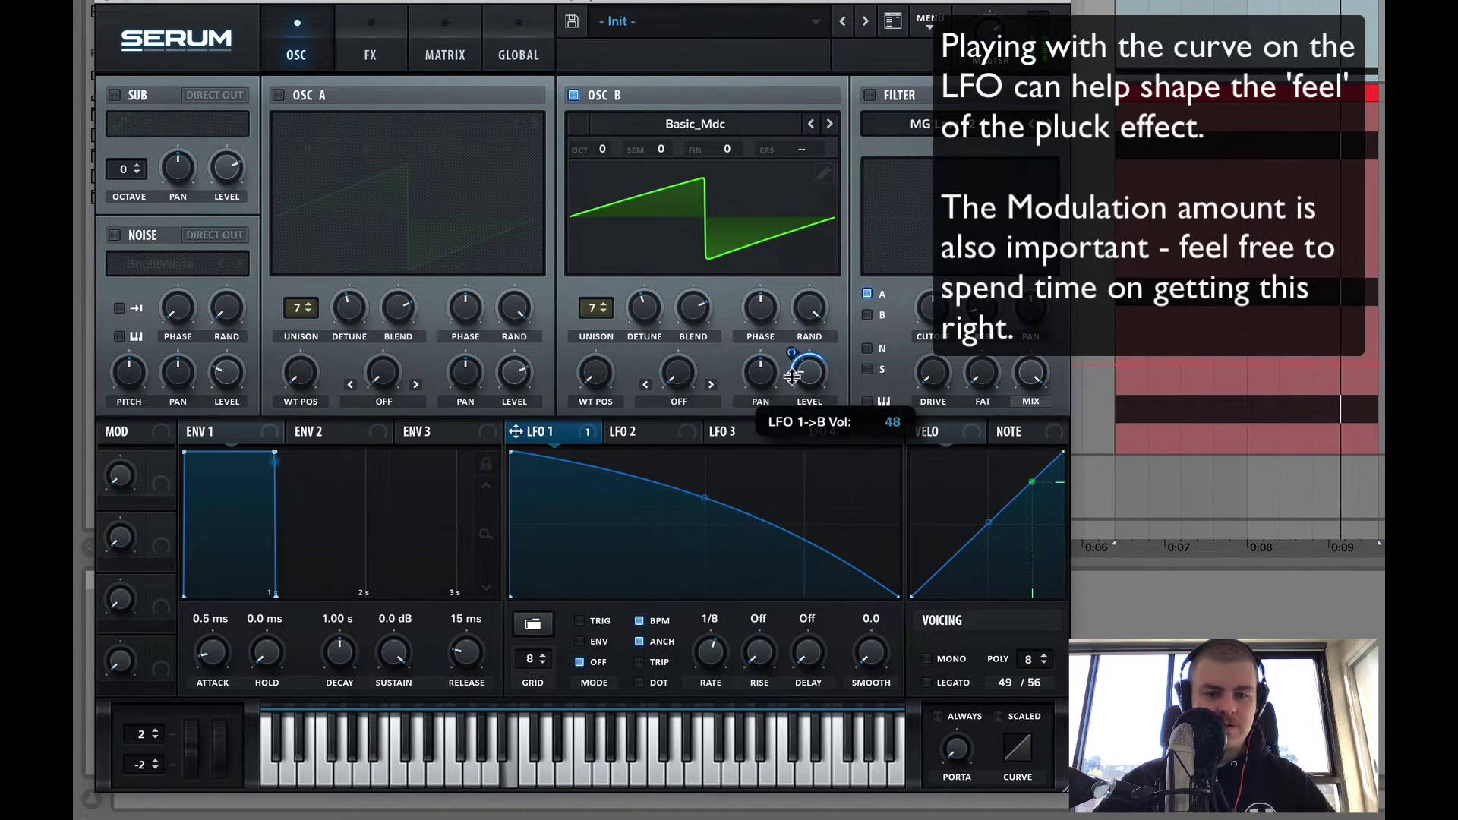
pyautogui.moveTo(792, 375); pyautogui.dragTo(783, 315)
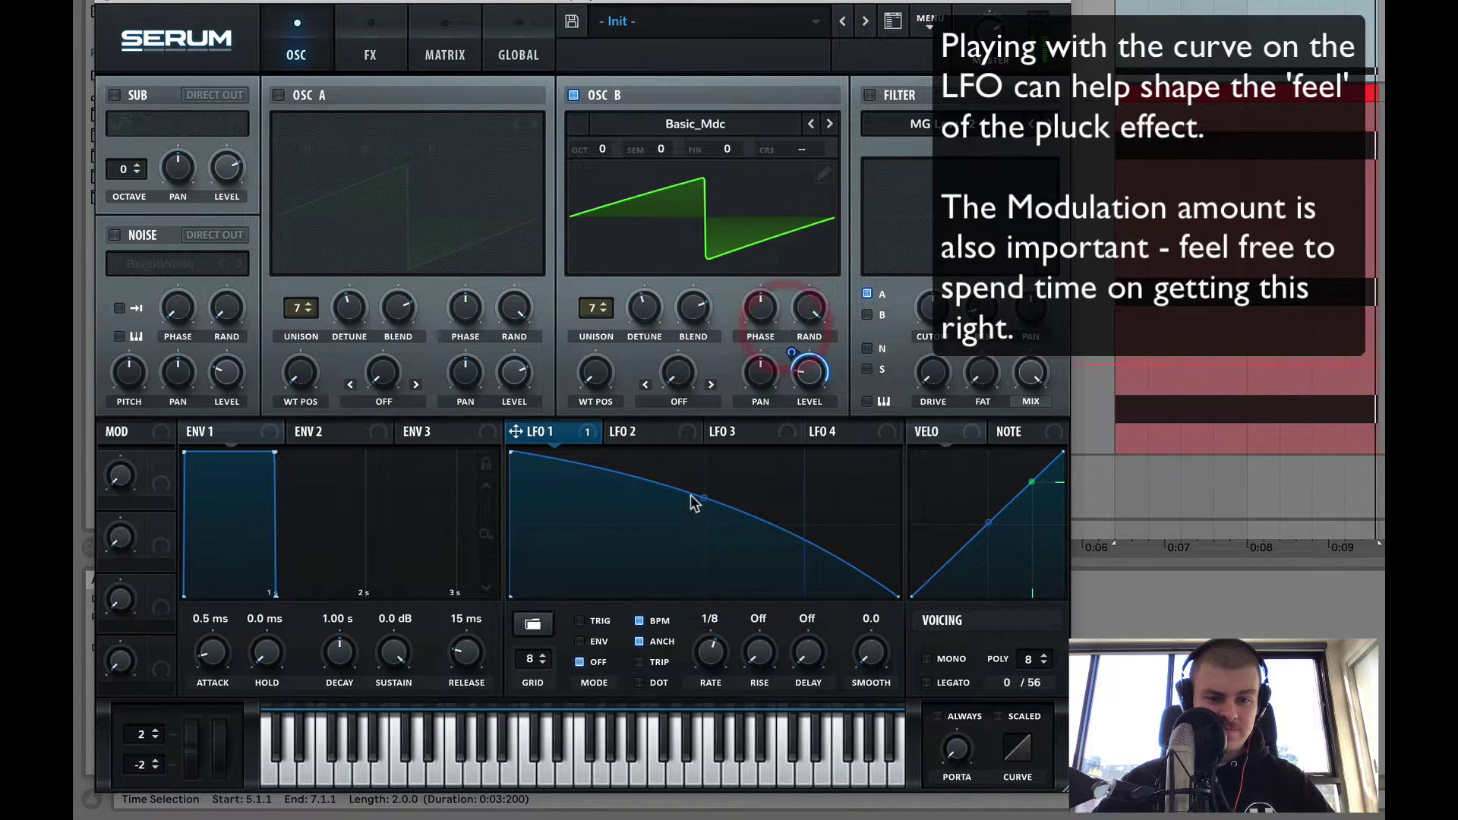
pyautogui.moveTo(699, 495); pyautogui.dragTo(703, 498)
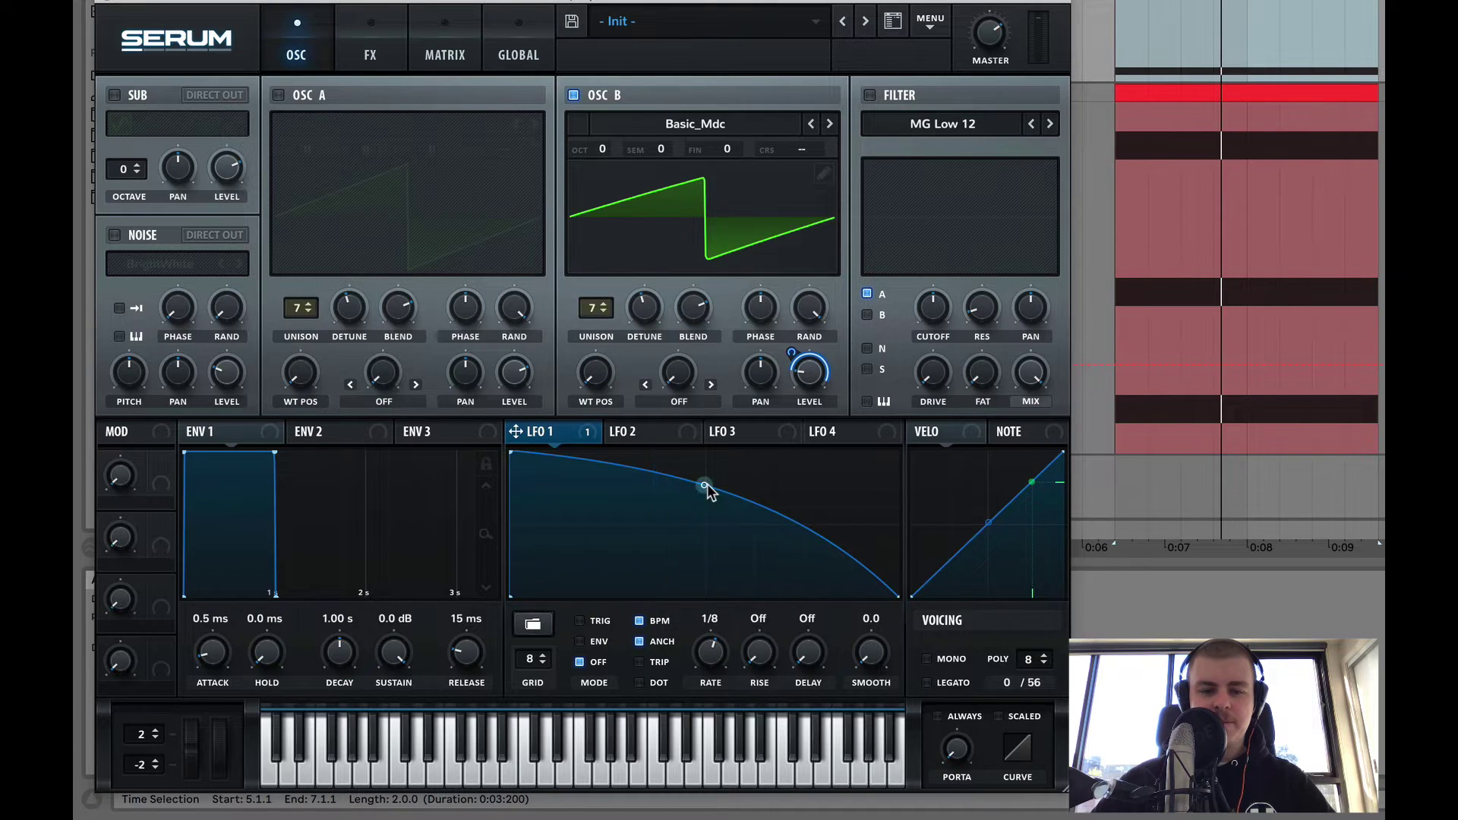
pyautogui.press('space')
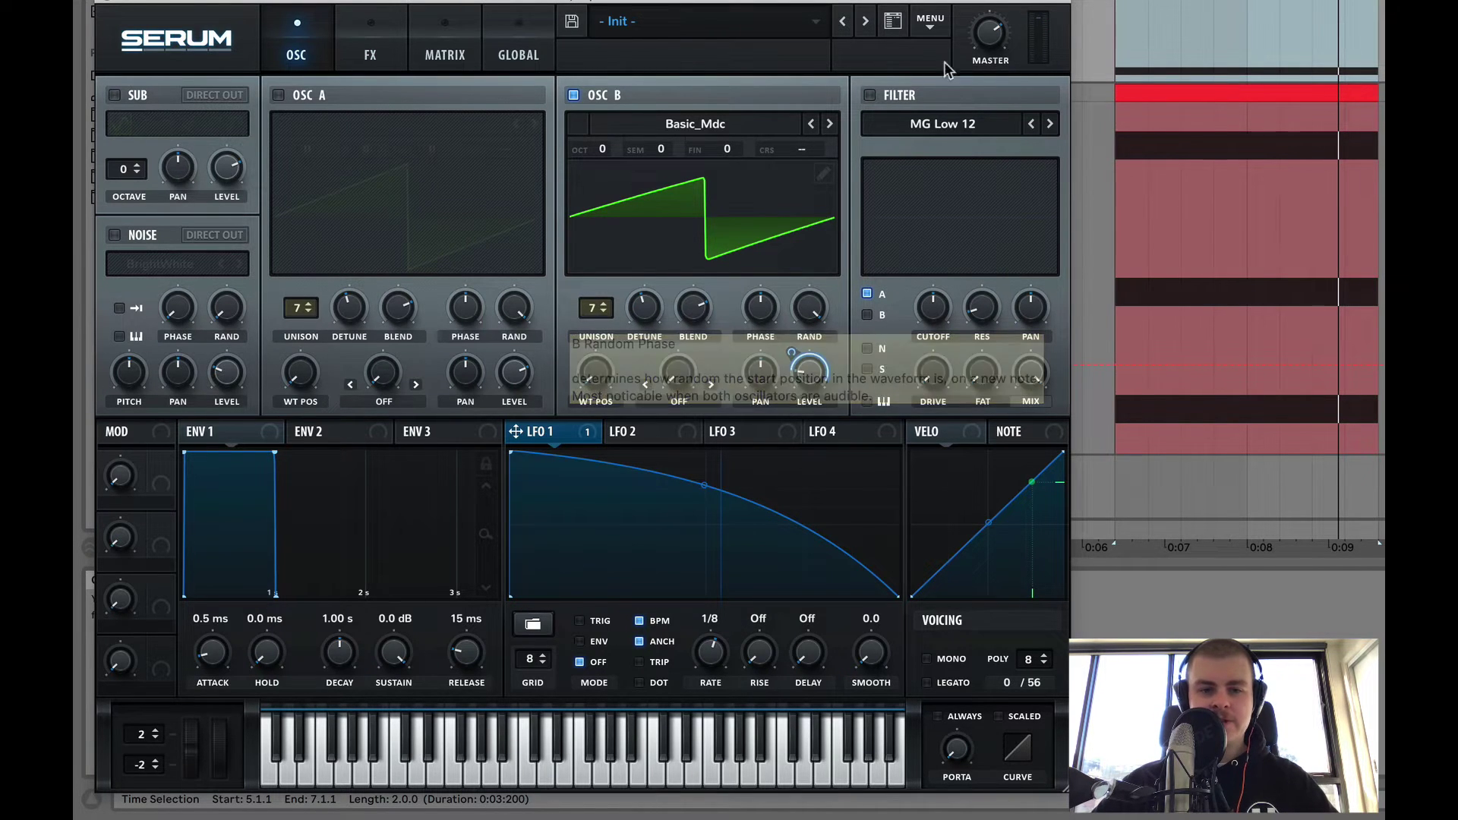
# - Route Osc B through the filter, modulate the cutoff with LFO 1, and choose the MG Low 6 filter type
pyautogui.click(870, 96)
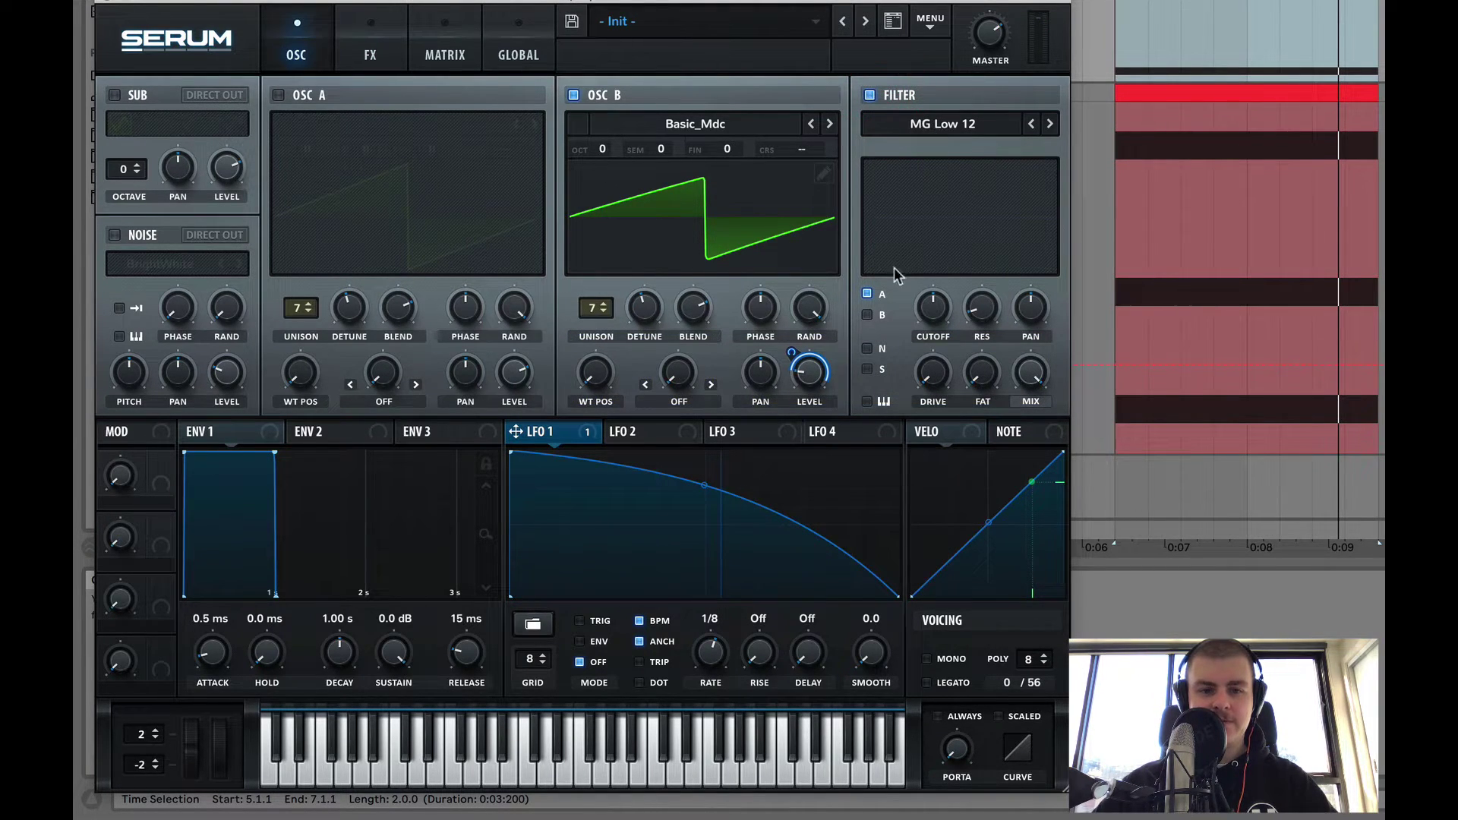
pyautogui.click(867, 315)
pyautogui.moveTo(678, 401); pyautogui.dragTo(934, 307)
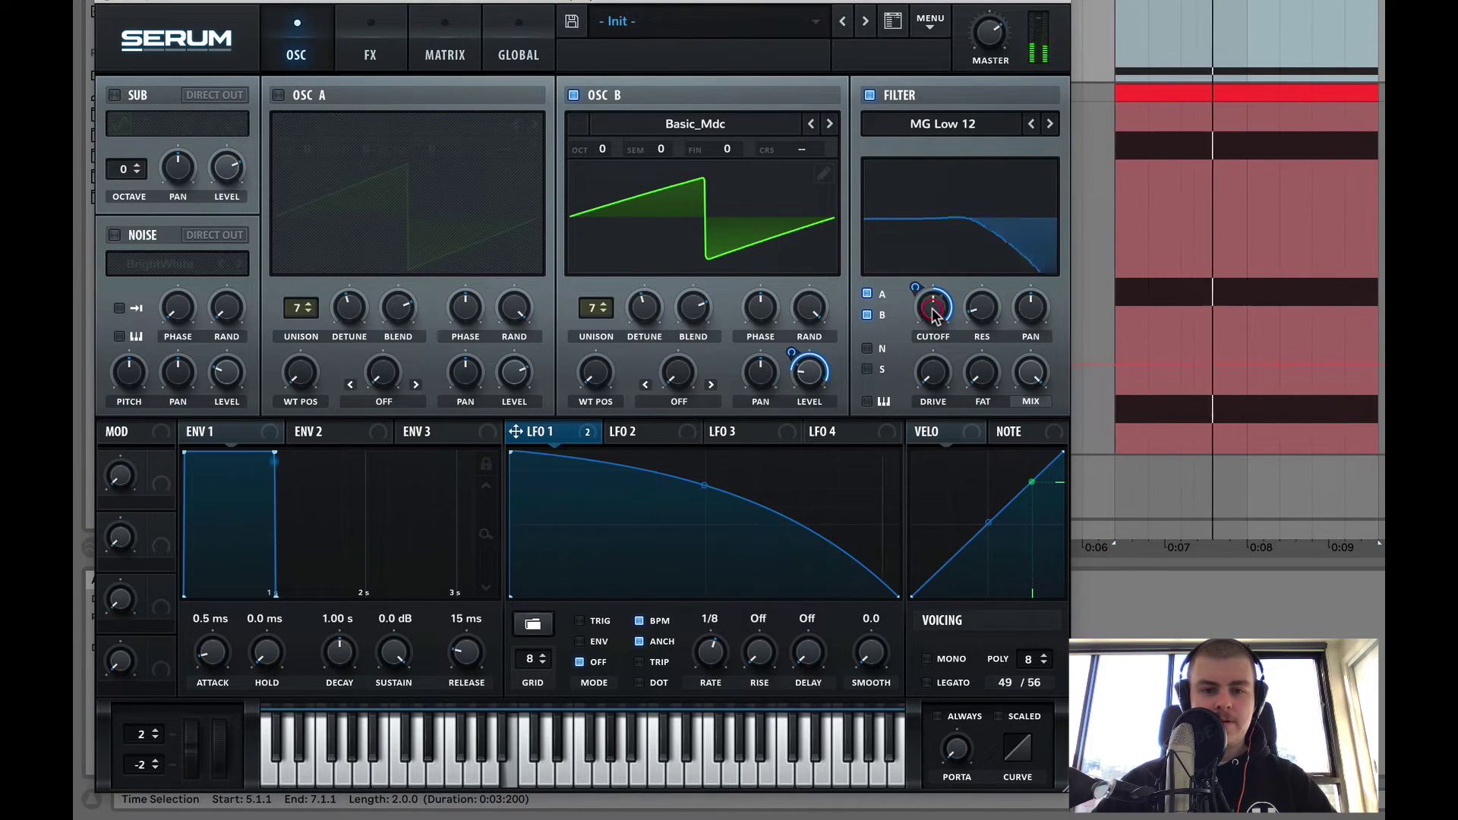
pyautogui.click(1031, 124)
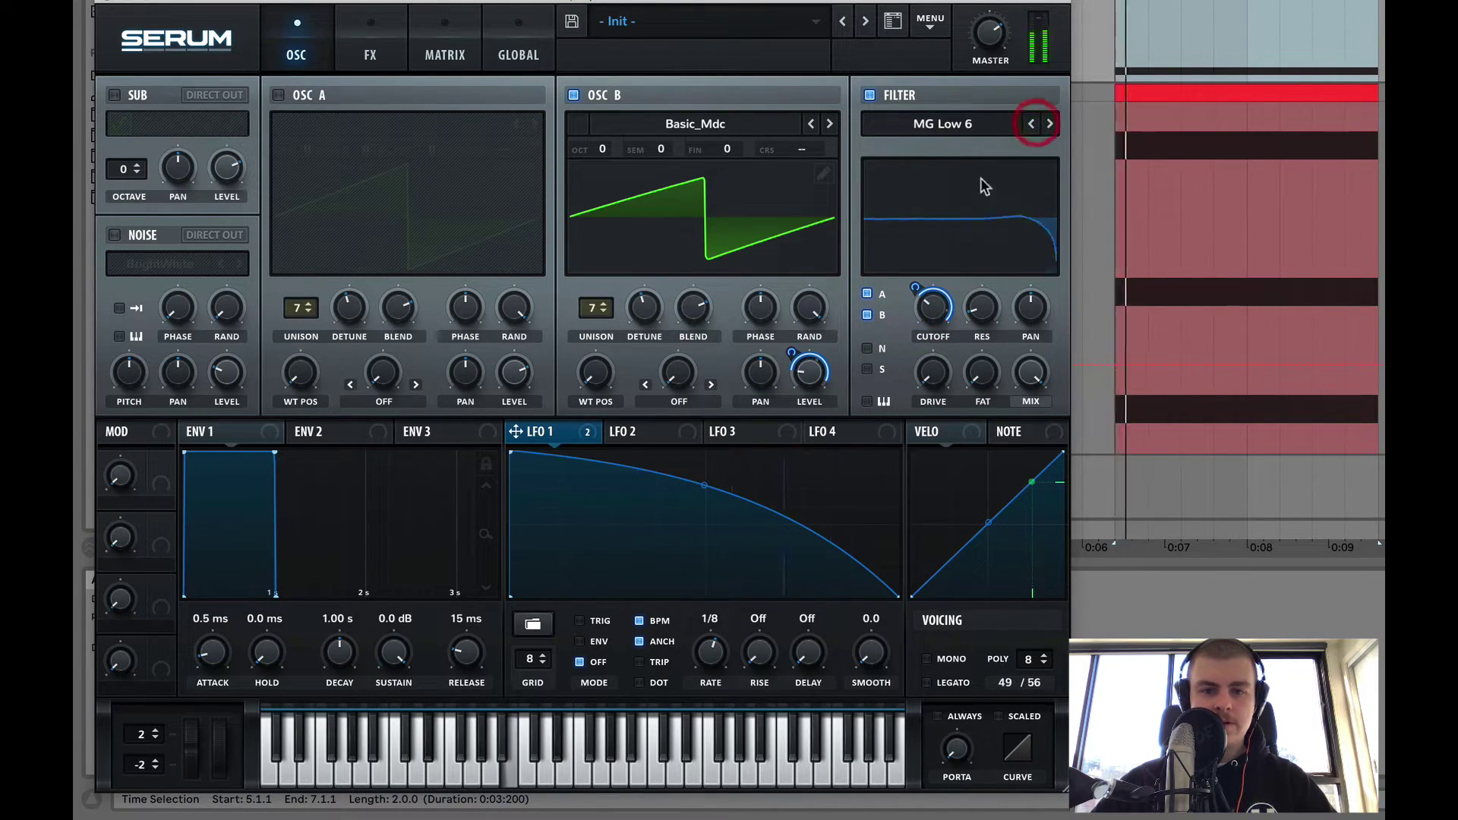
# - Adjust LFO 1's cutoff modulation amount and raise the filter's resonance and drive while playing the track
pyautogui.moveTo(919, 351)
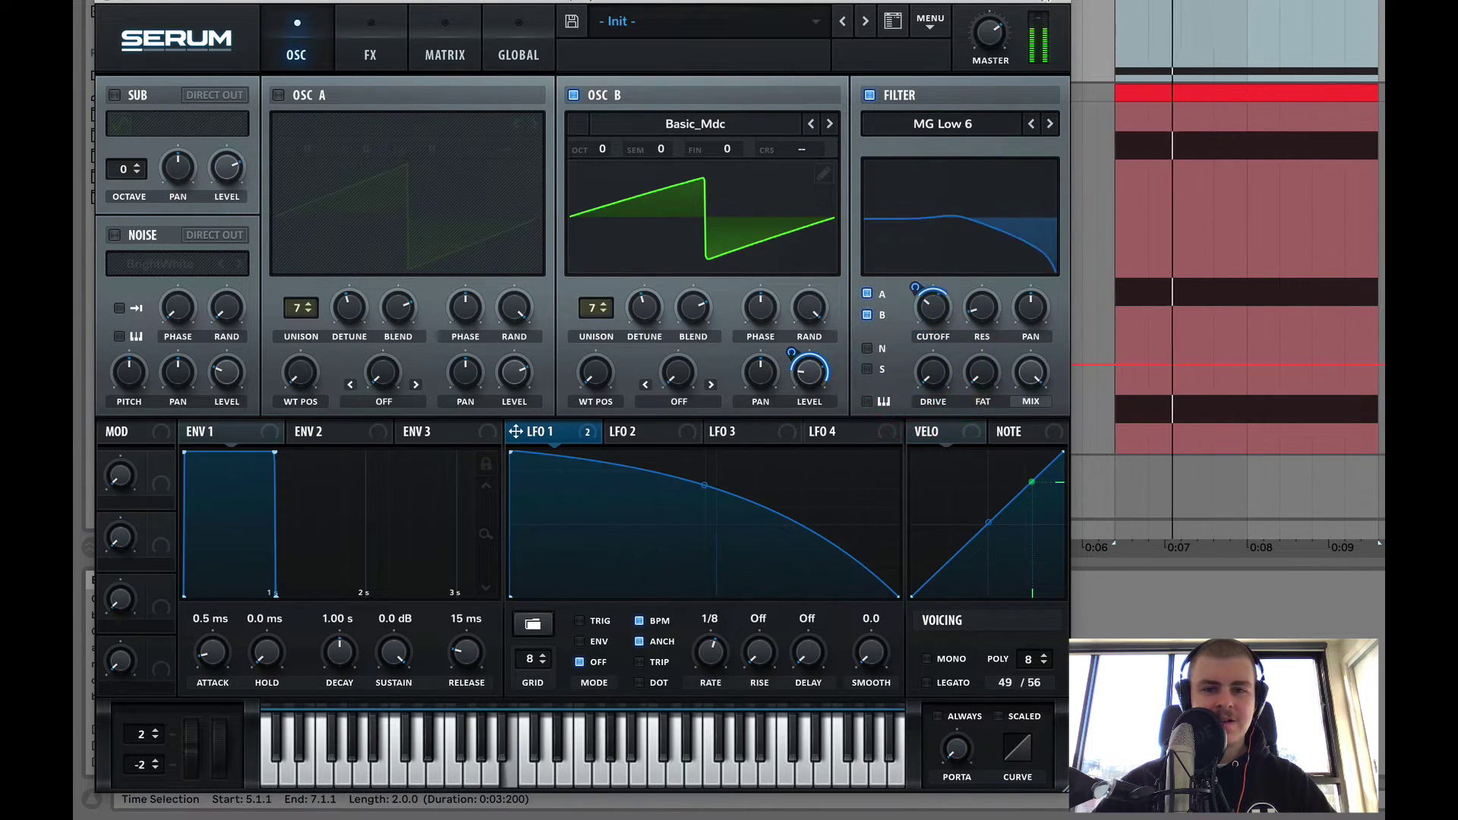
pyautogui.press('space')
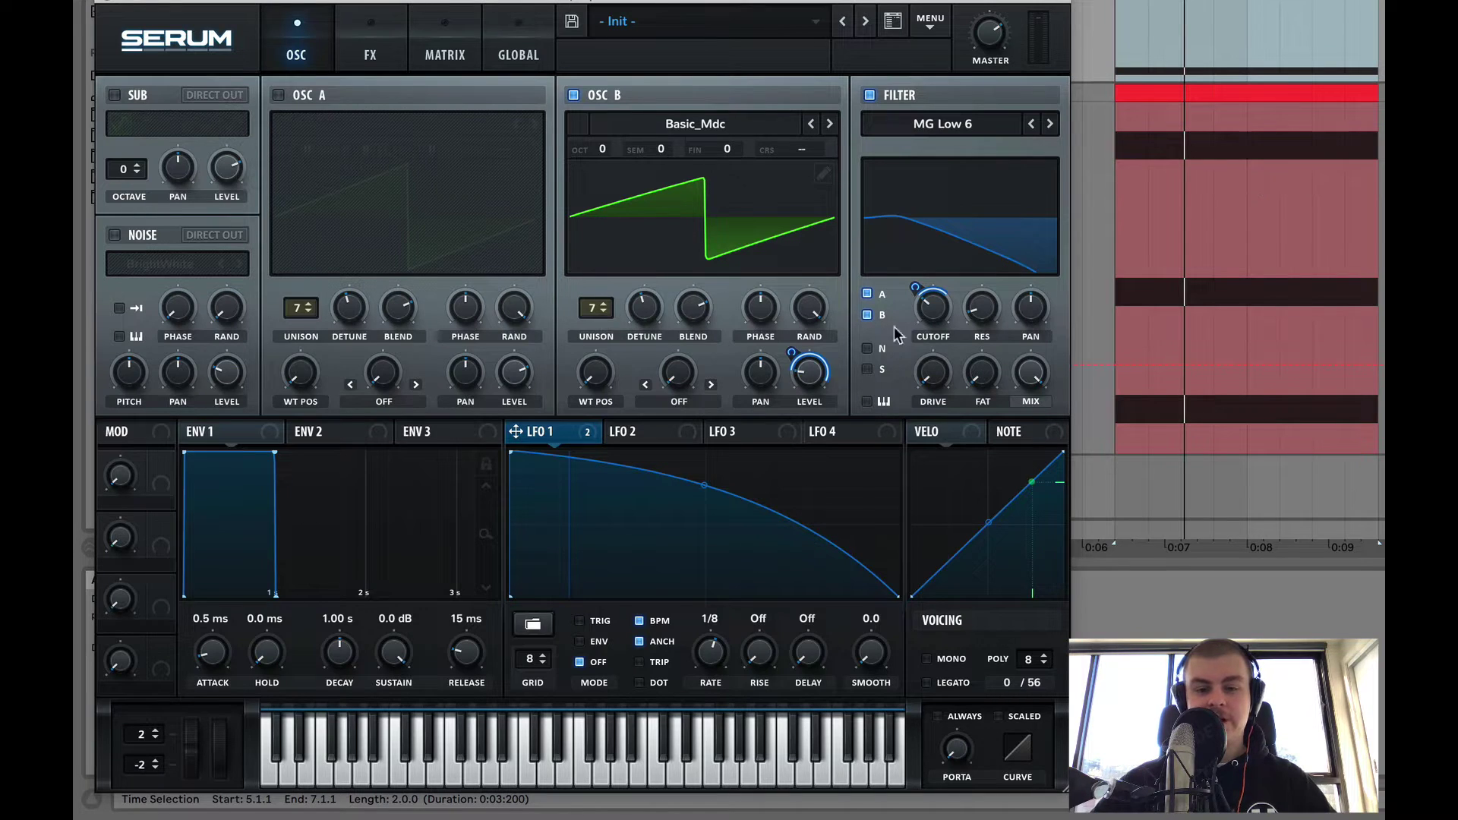
pyautogui.moveTo(919, 290); pyautogui.dragTo(919, 277)
pyautogui.press('space')
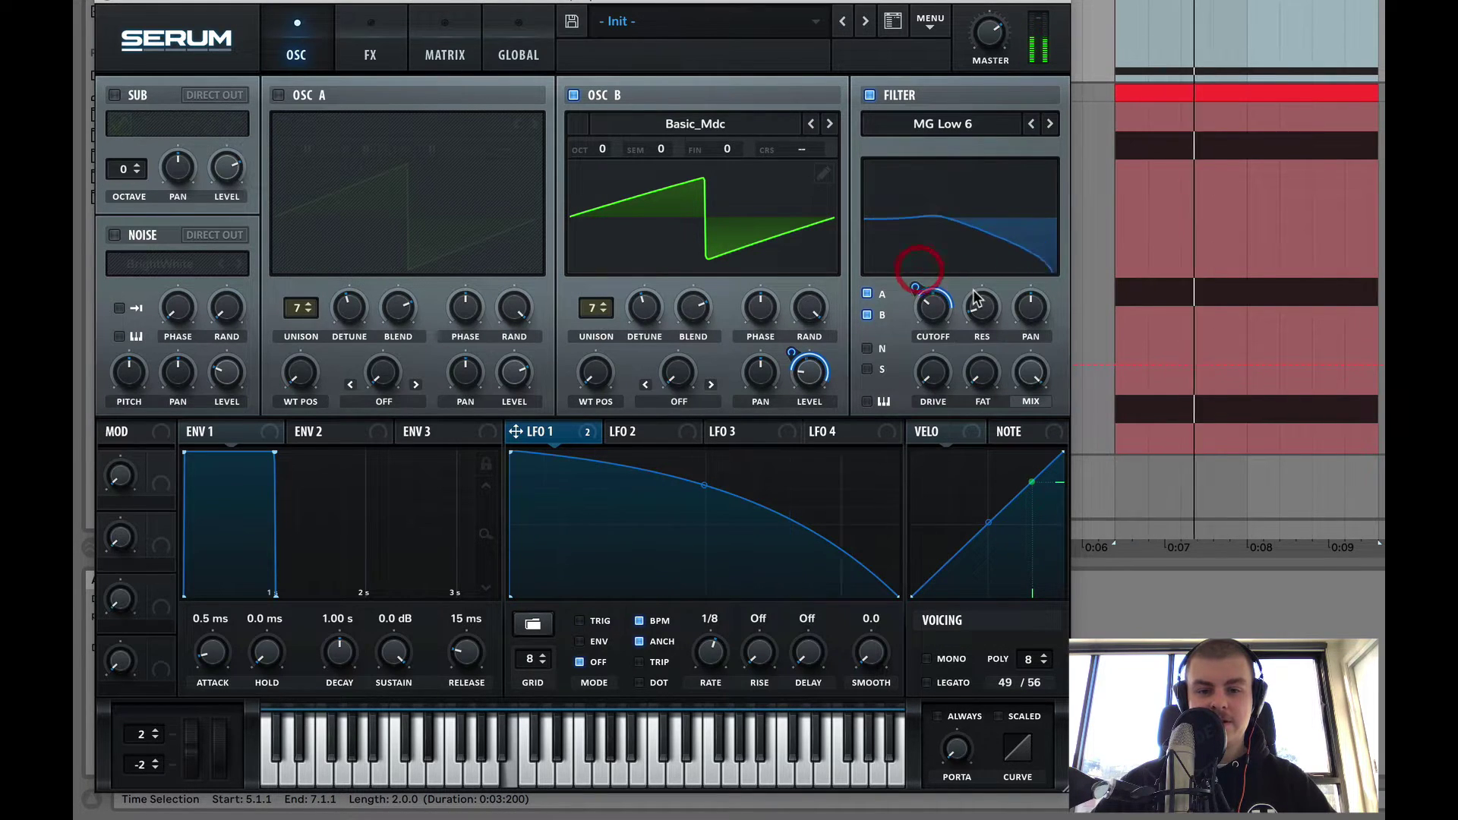
pyautogui.click(978, 322)
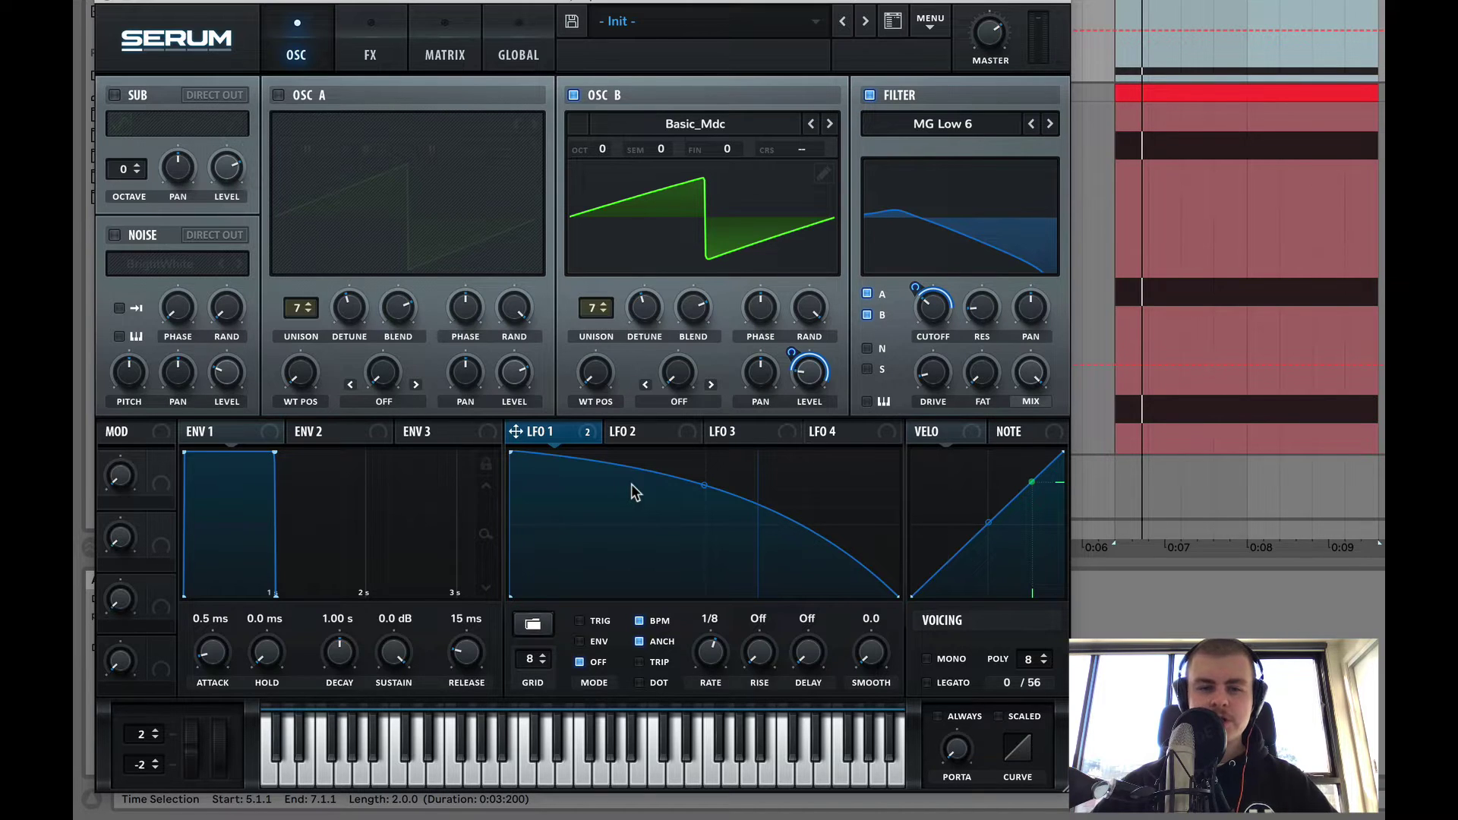
pyautogui.press('space')
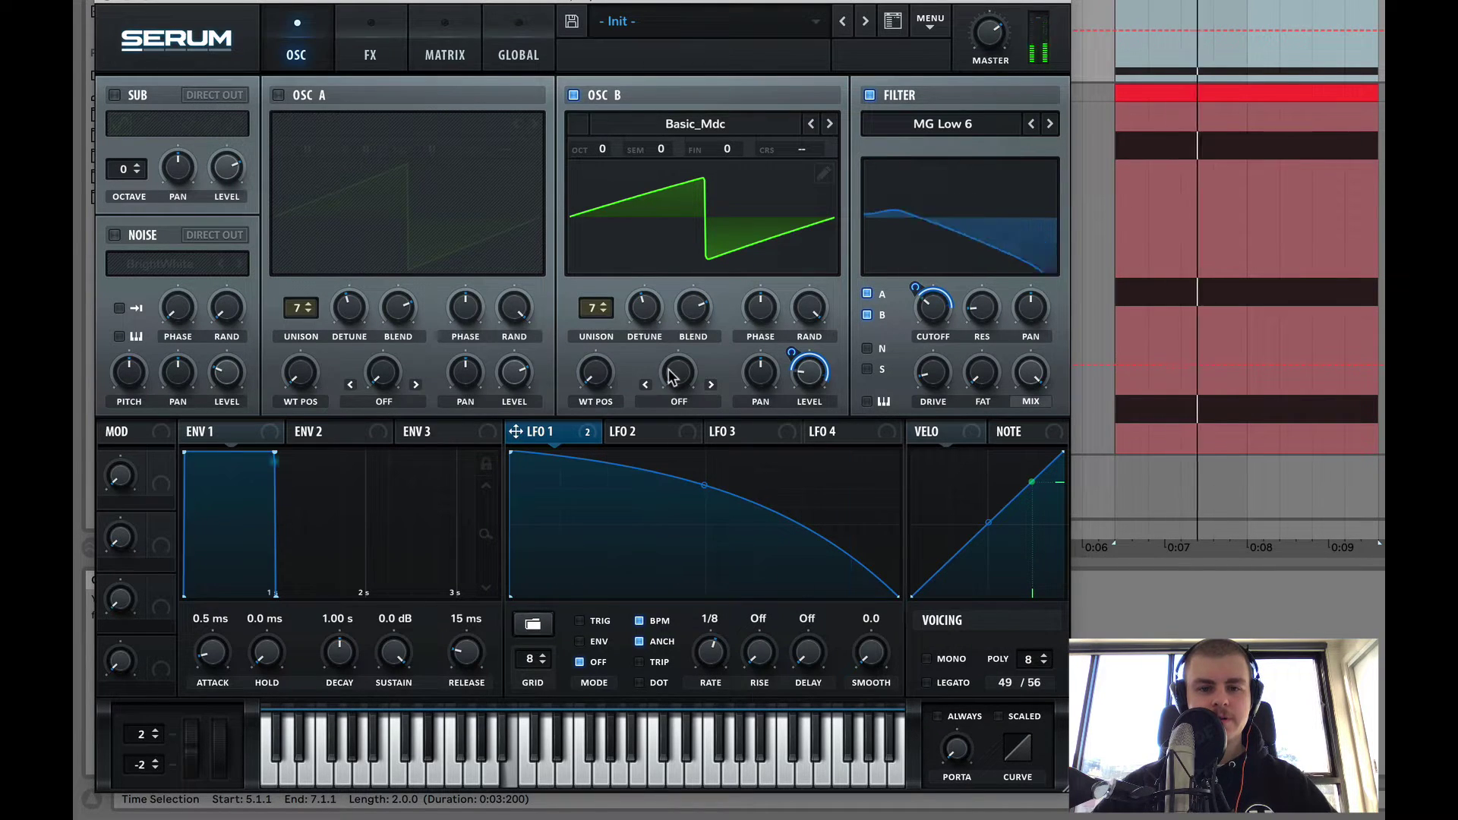
pyautogui.press('space')
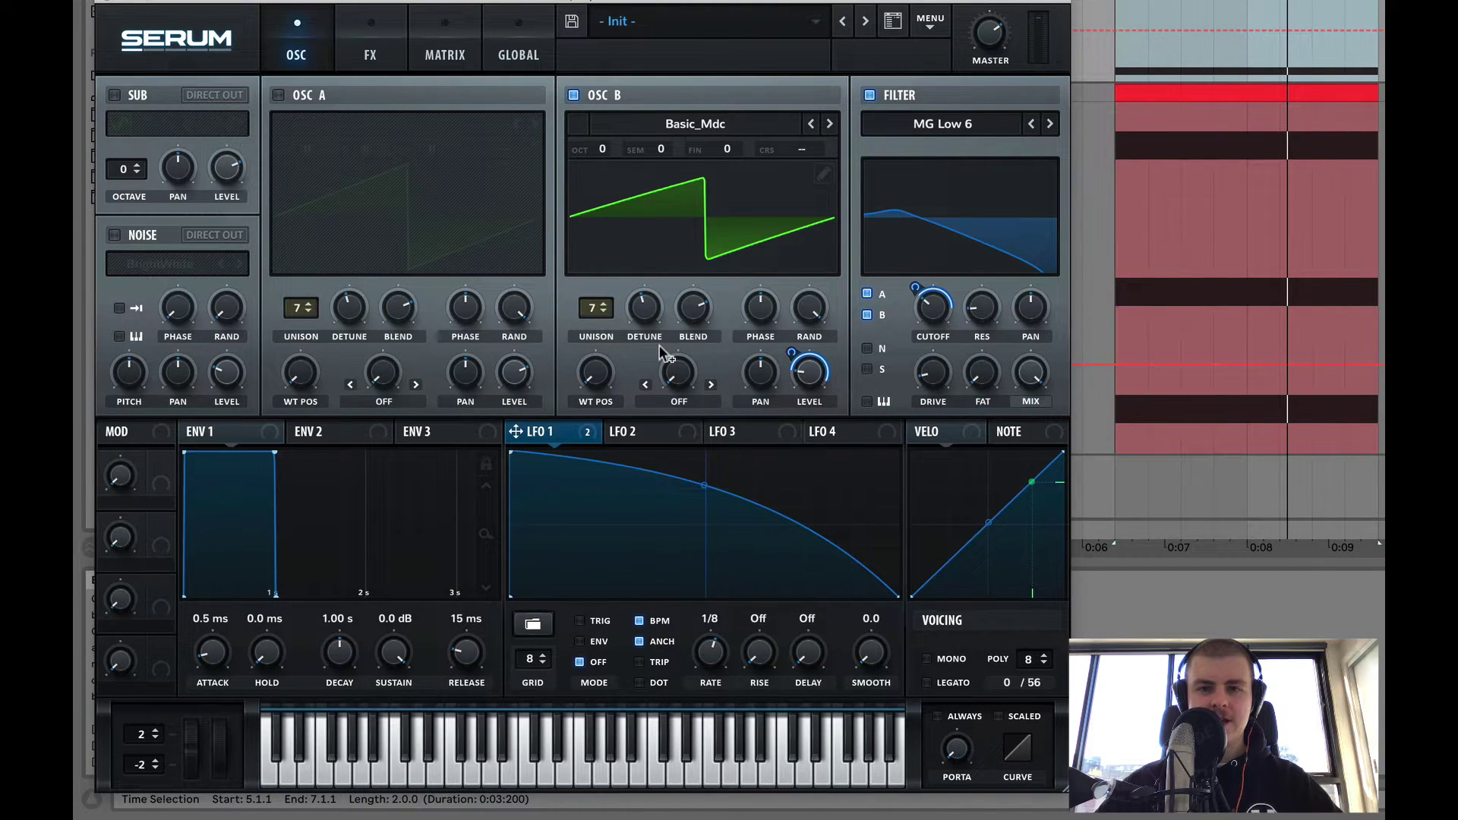
# - Set Osc B's unison to 3 voices and adjust its detune while listening
pyautogui.click(604, 312)
pyautogui.click(605, 312)
pyautogui.click(605, 312)
pyautogui.click(604, 312)
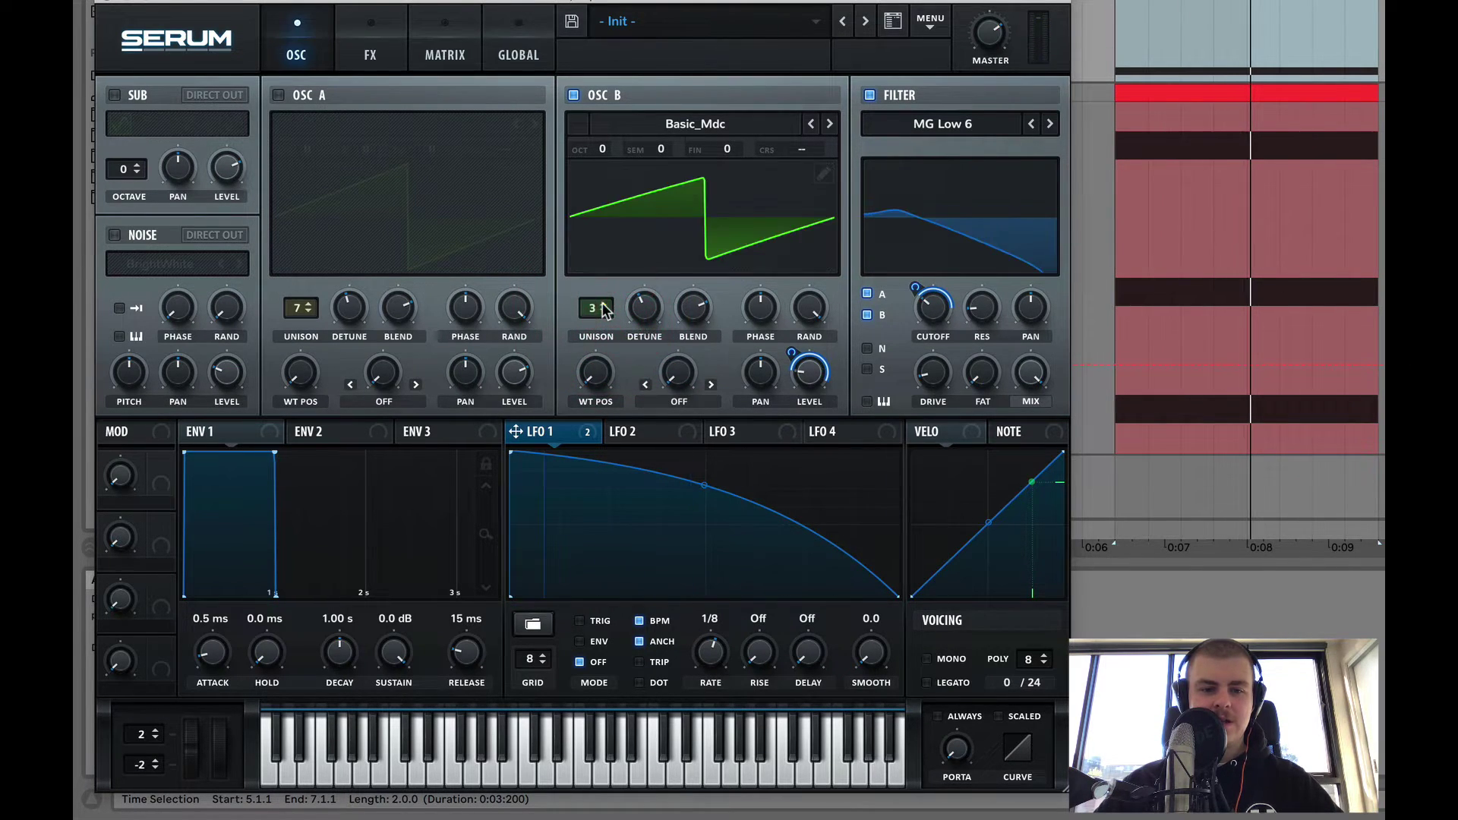
pyautogui.moveTo(645, 312); pyautogui.dragTo(647, 319)
pyautogui.click(604, 306)
pyautogui.click(604, 312)
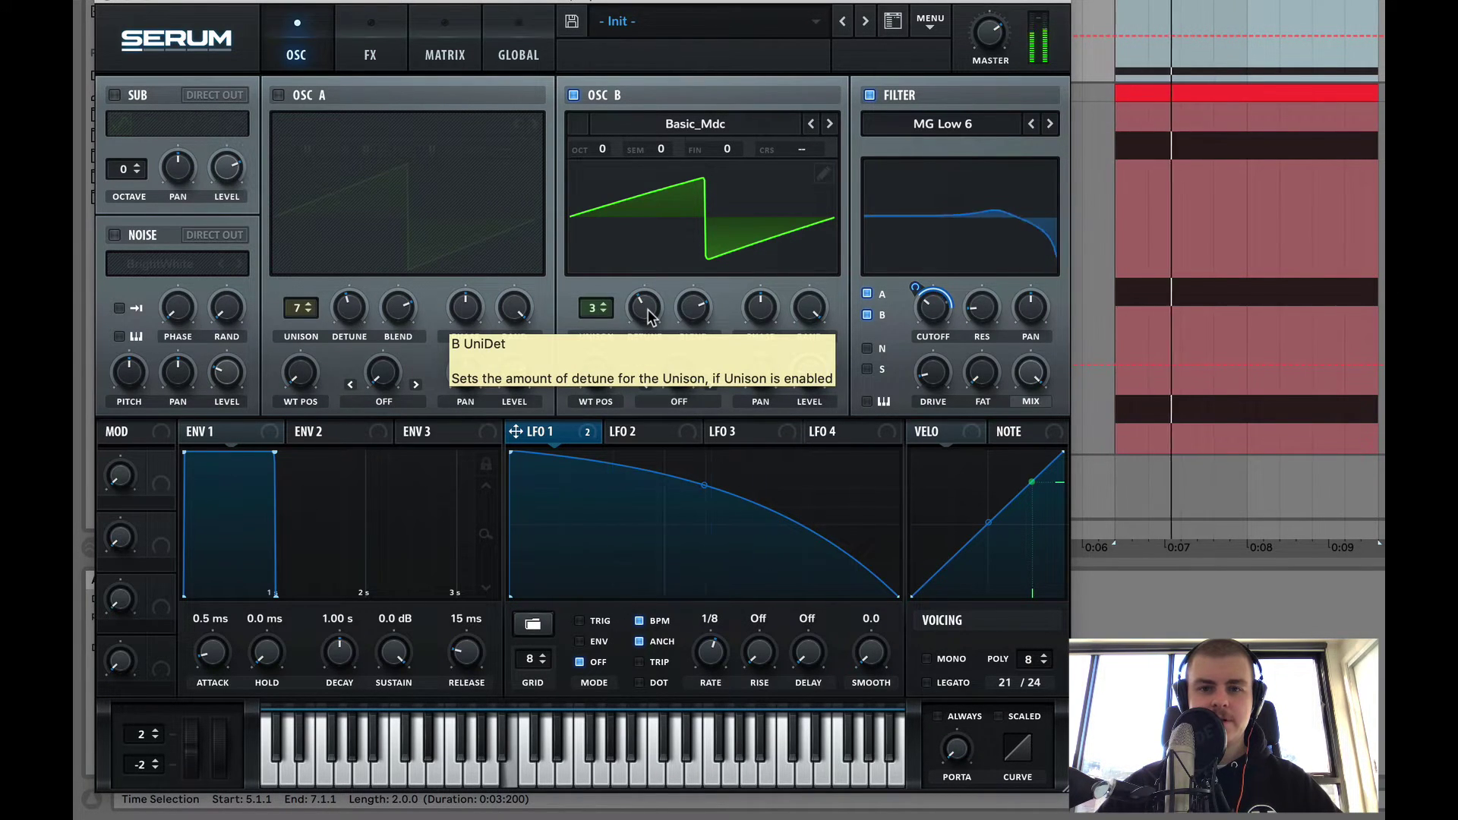
# - Set Osc B's unison detune to 0.17, readjust the filter cutoff and close Serum
pyautogui.click(639, 305)
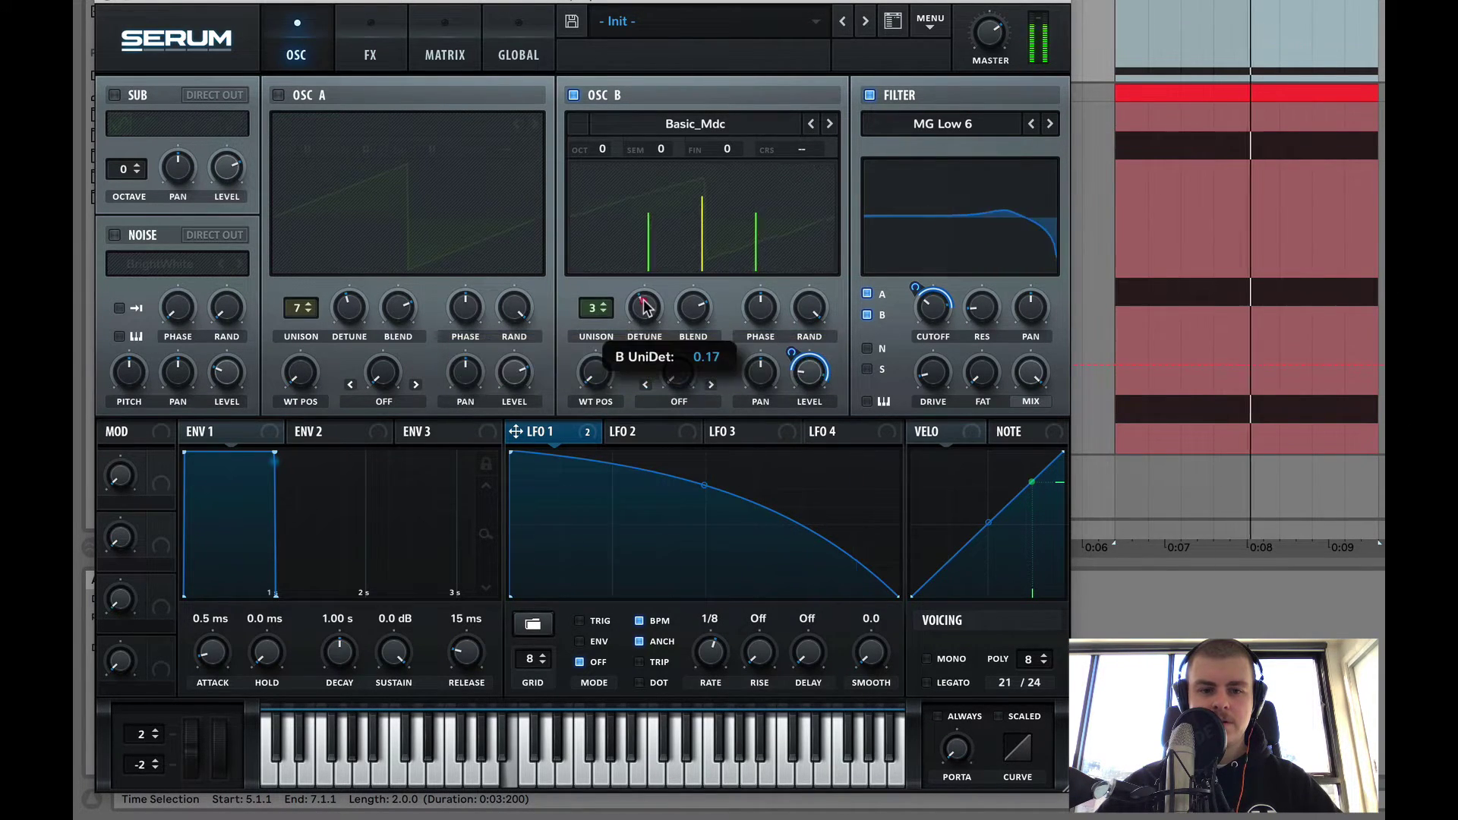
pyautogui.click(934, 303)
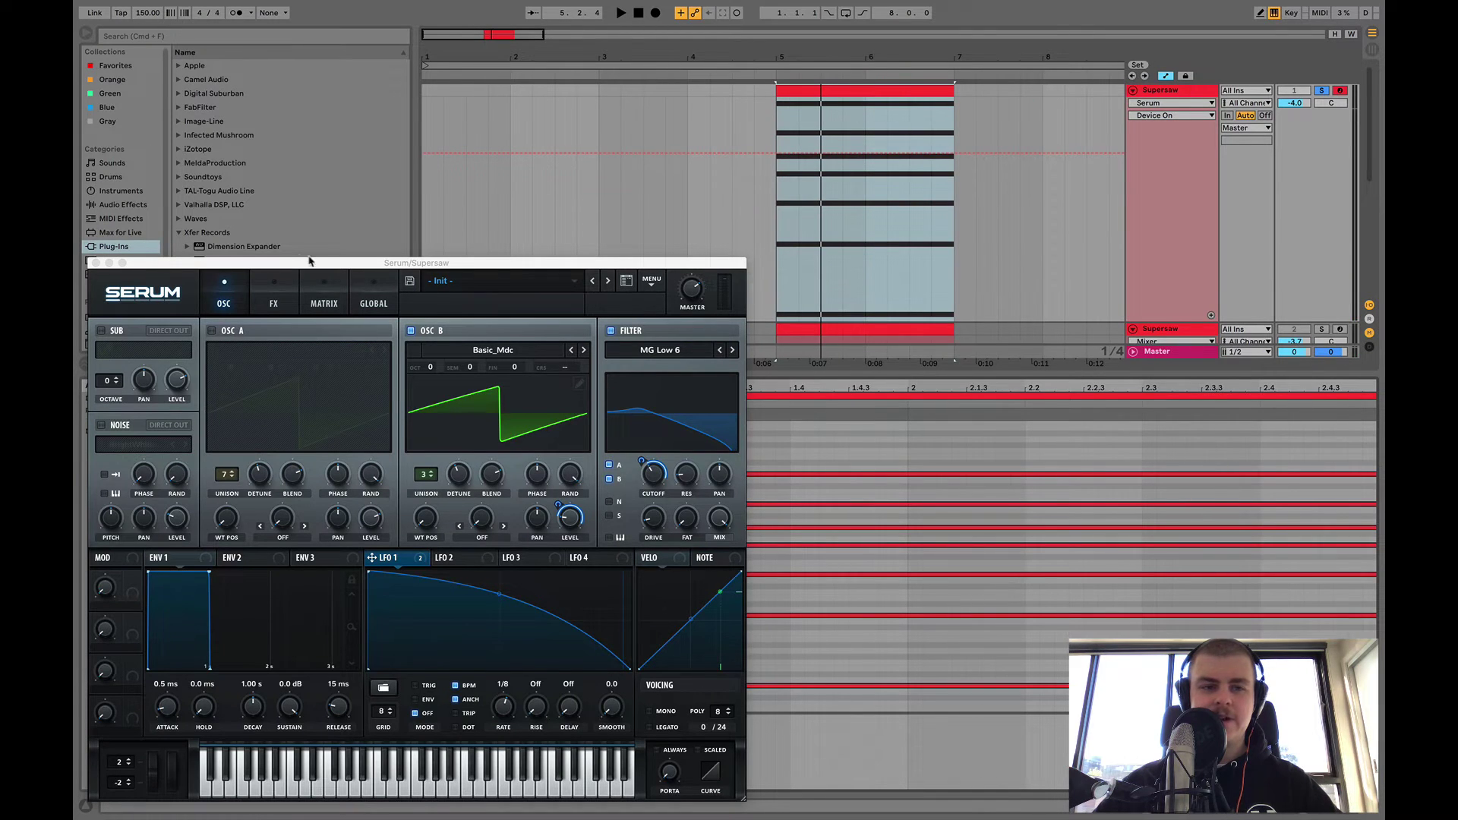
pyautogui.click(94, 262)
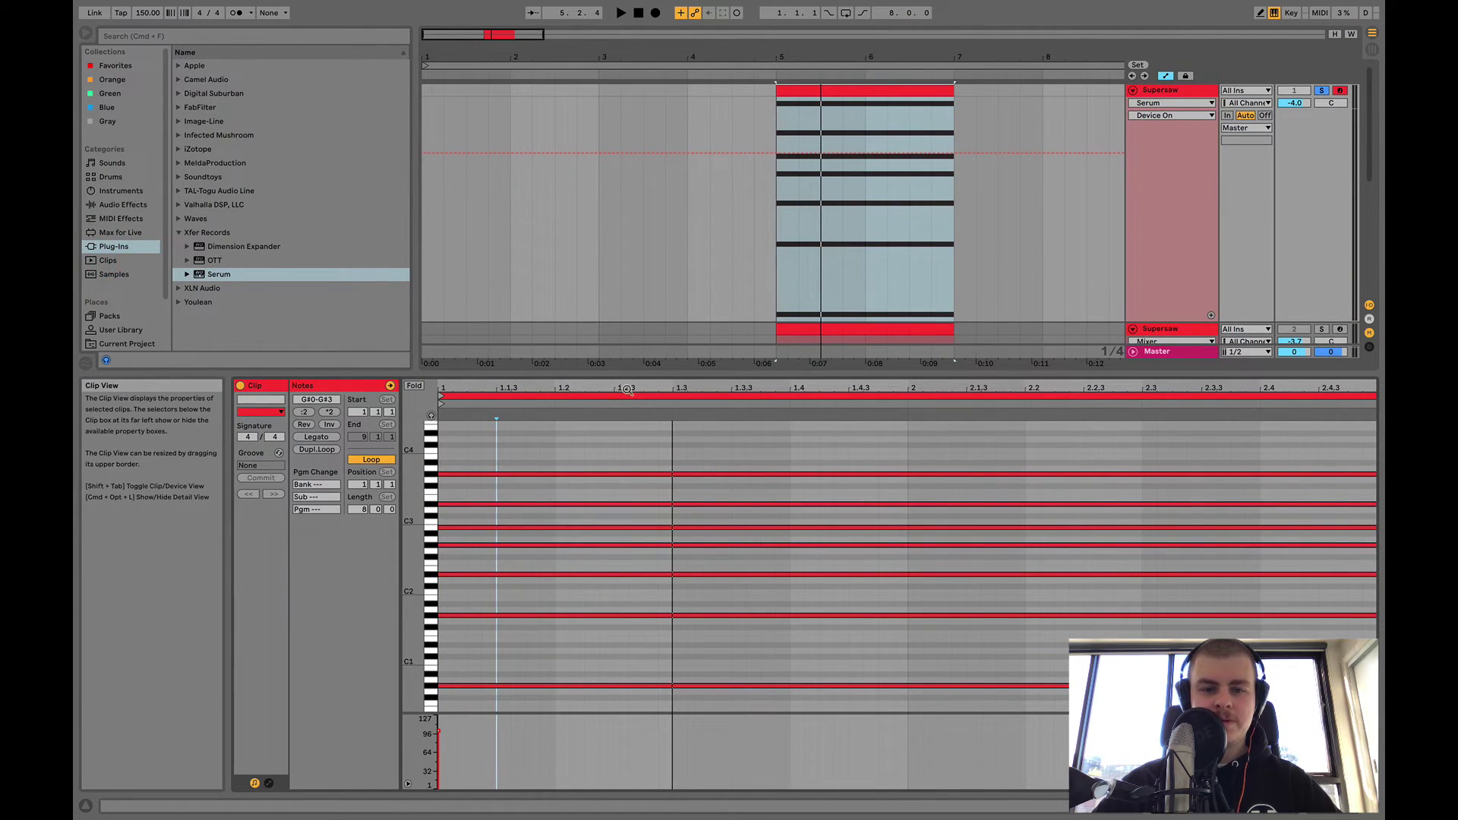
# - Shorten every chord note in the main Supersaw clip to one beat from the clip's start
pyautogui.click(1106, 474)
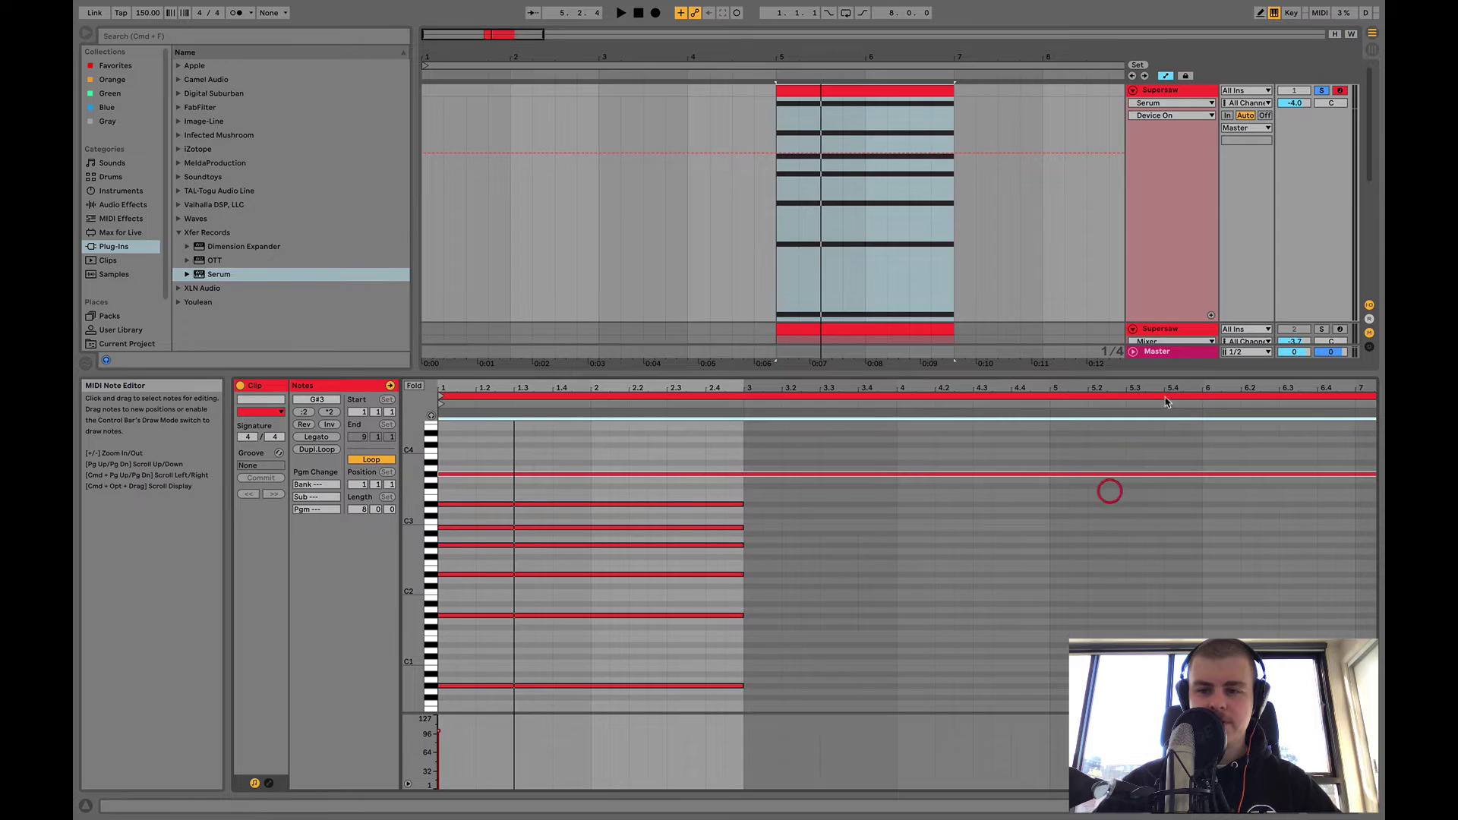
pyautogui.press('-')
pyautogui.moveTo(1375, 474); pyautogui.dragTo(667, 483)
pyautogui.press('super+a')
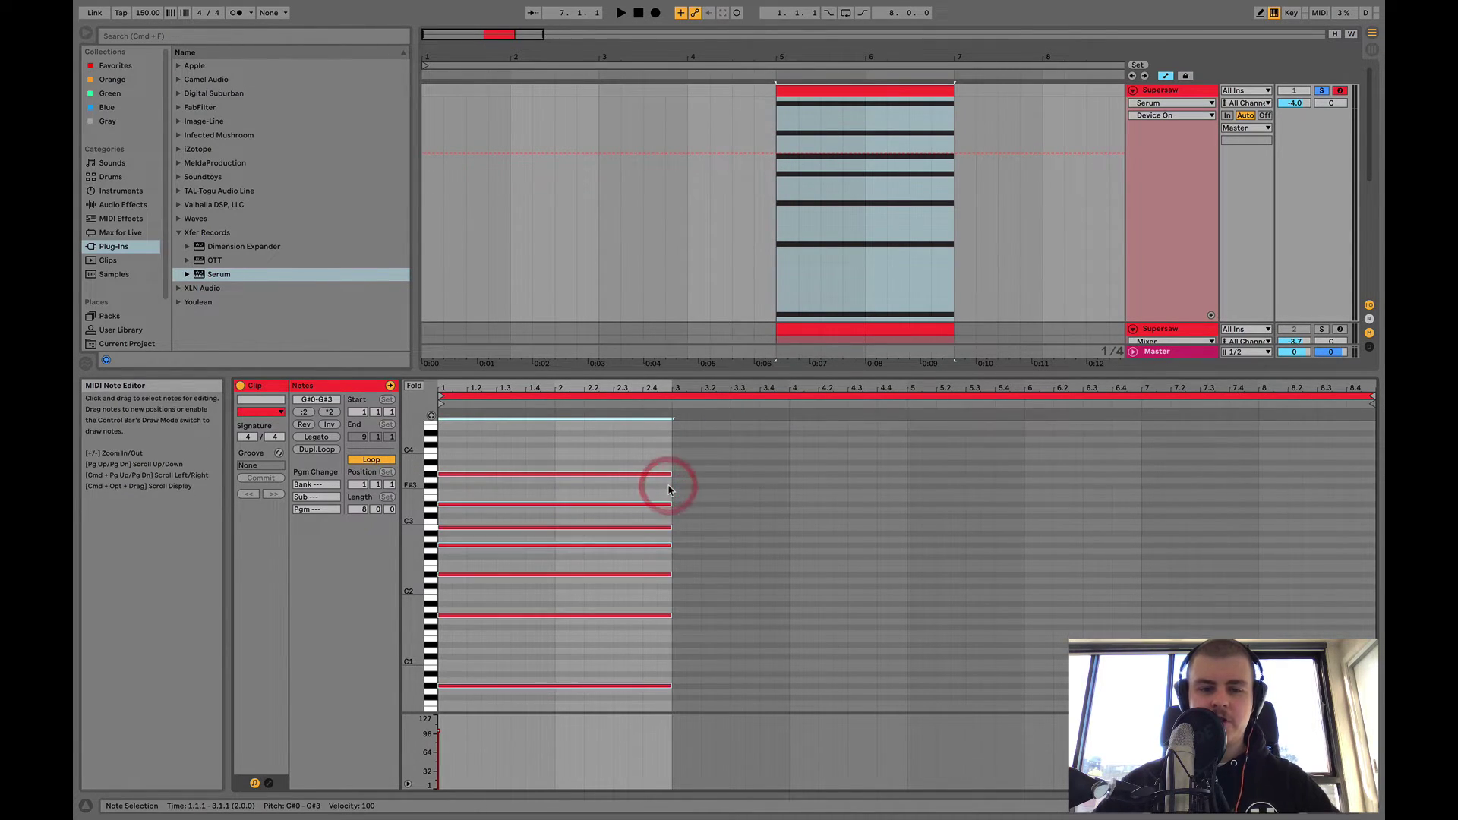
pyautogui.hotkey('shift', 'Left')
pyautogui.hotkey('shift', 'Left')
pyautogui.hotkey('shift', 'Left')
pyautogui.hotkey('shift', 'Left')
pyautogui.hotkey('shift', 'Left')
pyautogui.hotkey('shift', 'Left')
pyautogui.hotkey('shift', 'Left')
pyautogui.hotkey('shift', 'Left')
pyautogui.hotkey('shift', 'Left')
pyautogui.hotkey('shift', 'Left')
pyautogui.hotkey('shift', 'Left')
pyautogui.hotkey('shift', 'Left')
pyautogui.hotkey('shift', 'Left')
pyautogui.hotkey('shift', 'Left')
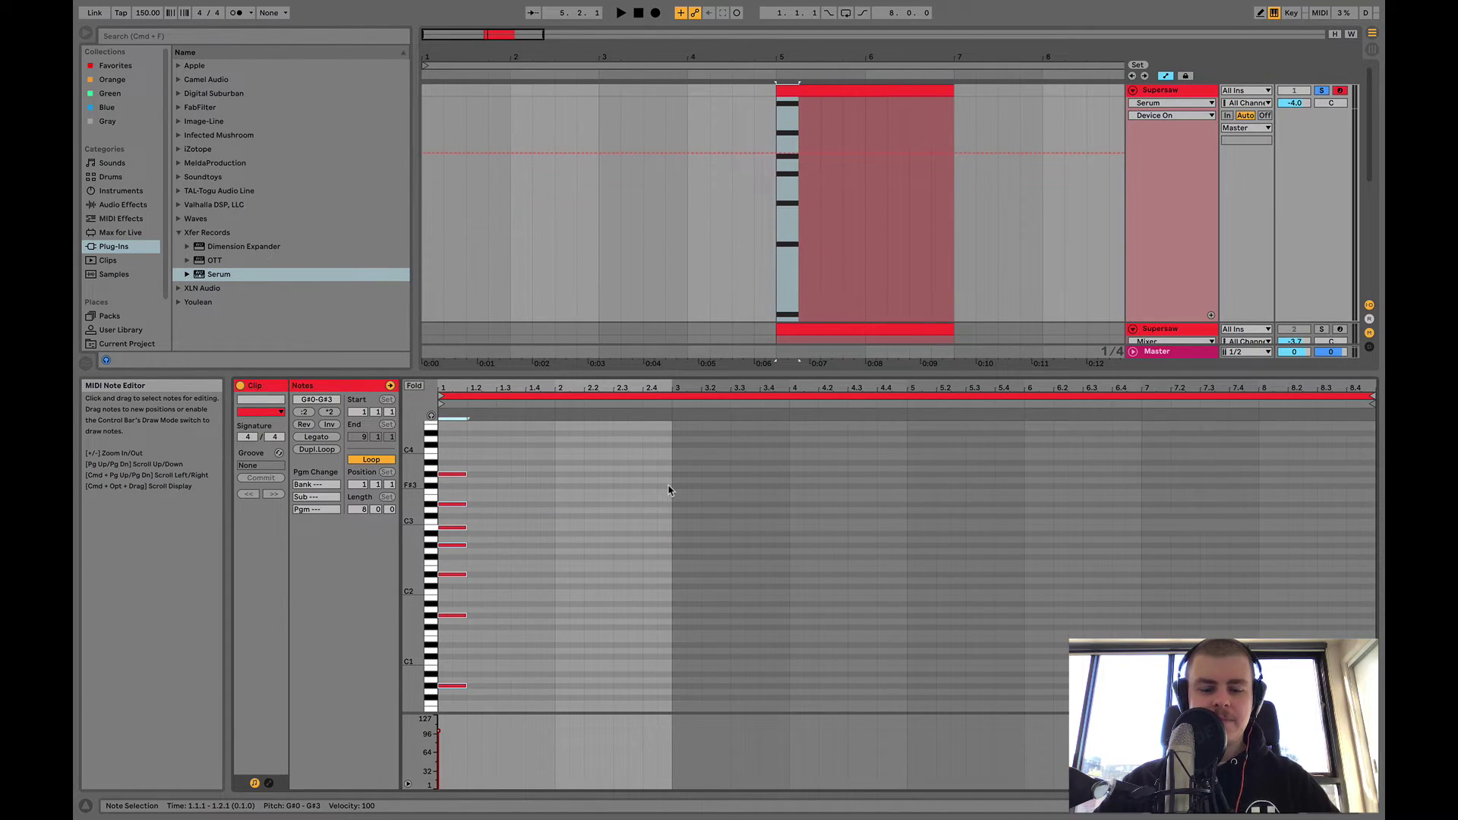
# - Duplicate the one-beat chord three times along the main Supersaw clip, leaving a one-beat gap between the stabs
pyautogui.press('super+d')
pyautogui.press('Right')
pyautogui.press('Right')
pyautogui.press('super+d')
pyautogui.press('Right')
pyautogui.press('Right')
pyautogui.press('super+d')
pyautogui.press('Right')
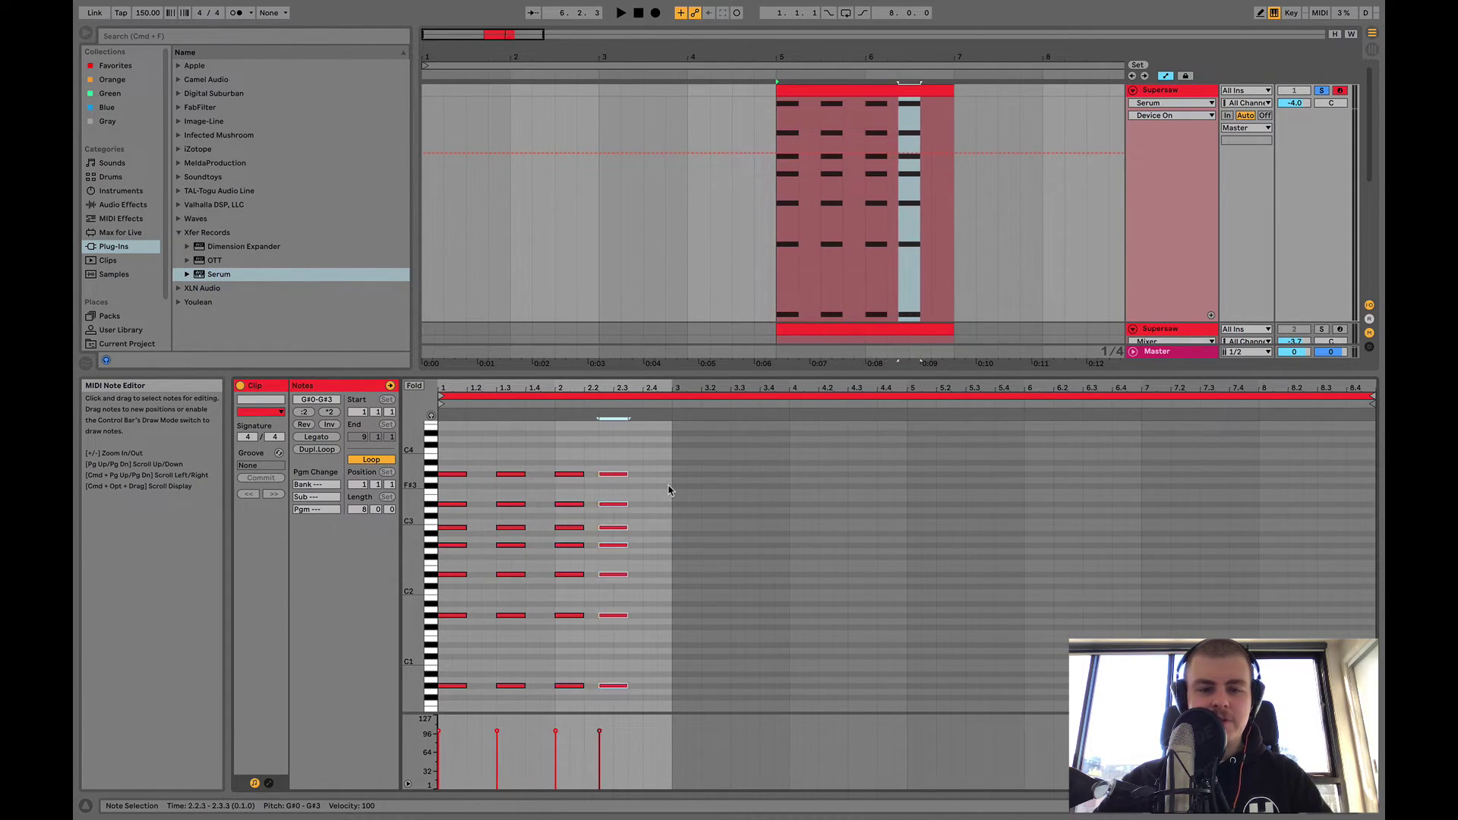
pyautogui.press('Right')
# - Audition the rhythm with the metronome on and extend the last chord's notes to the start of bar 3
pyautogui.press('space')
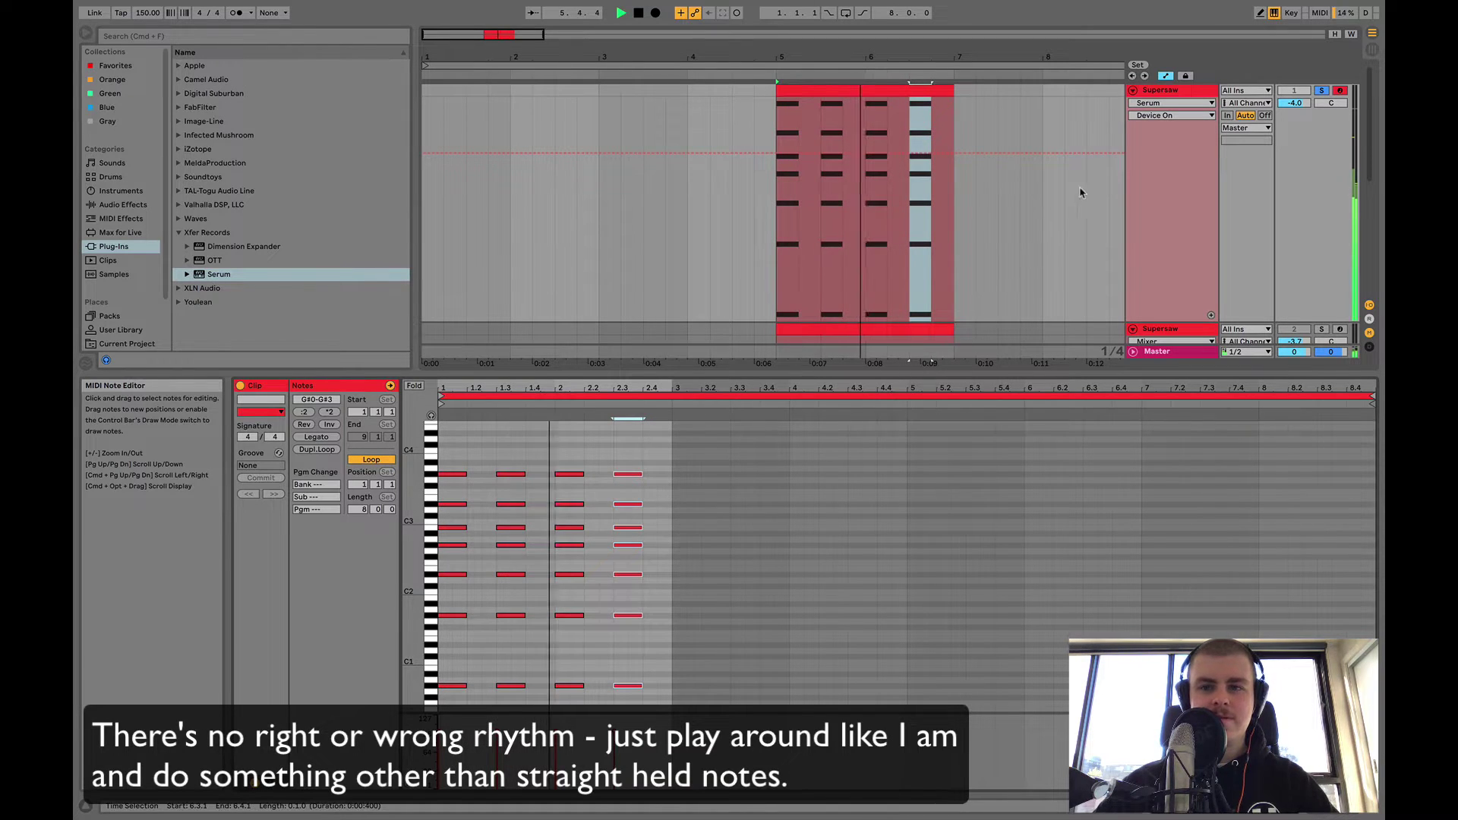
pyautogui.click(237, 16)
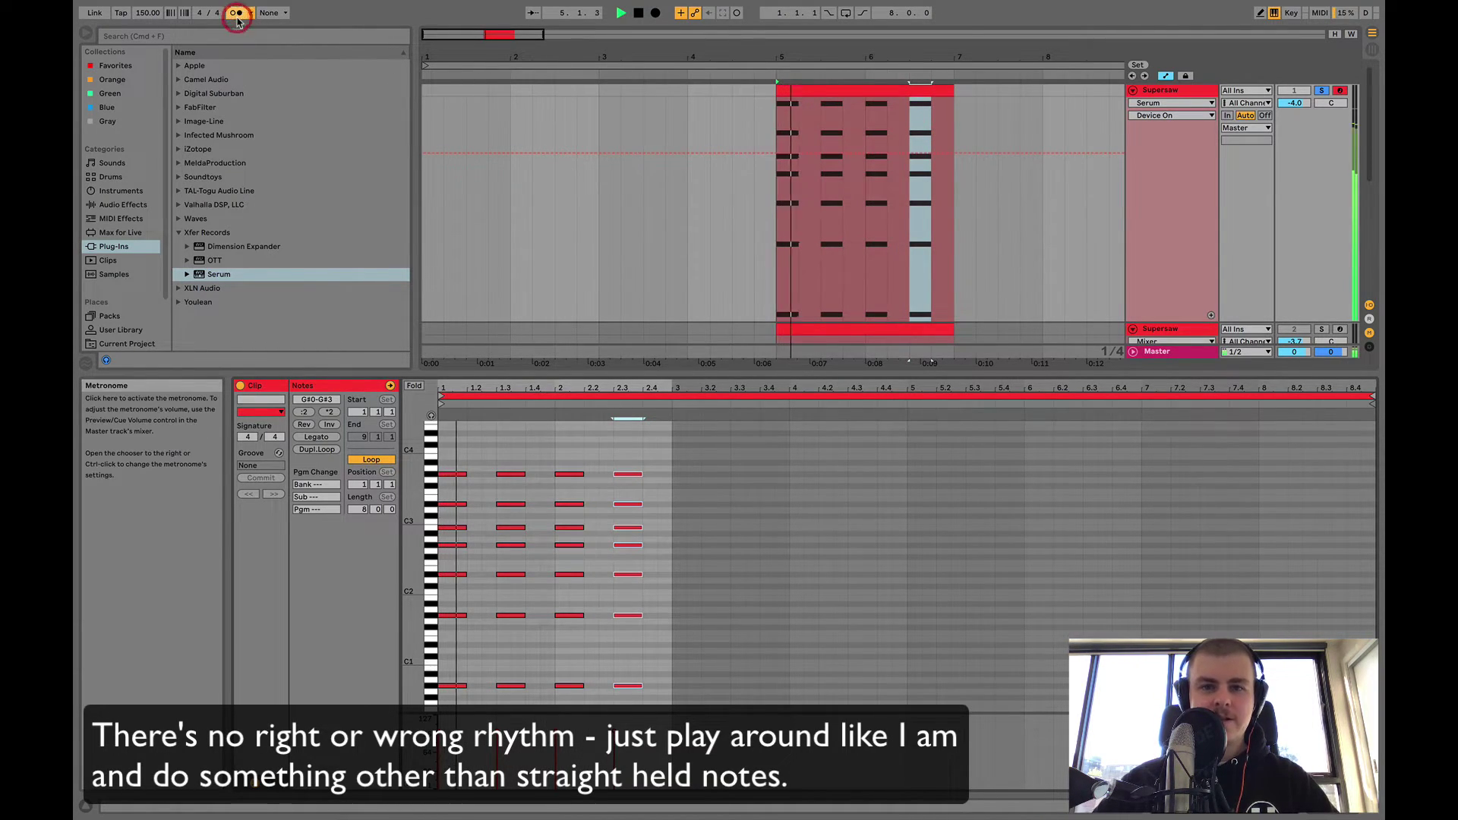
pyautogui.press('space')
pyautogui.scroll(3, 624, 430)
pyautogui.moveTo(668, 454); pyautogui.dragTo(646, 571)
pyautogui.moveTo(640, 690); pyautogui.dragTo(694, 676)
pyautogui.press('space')
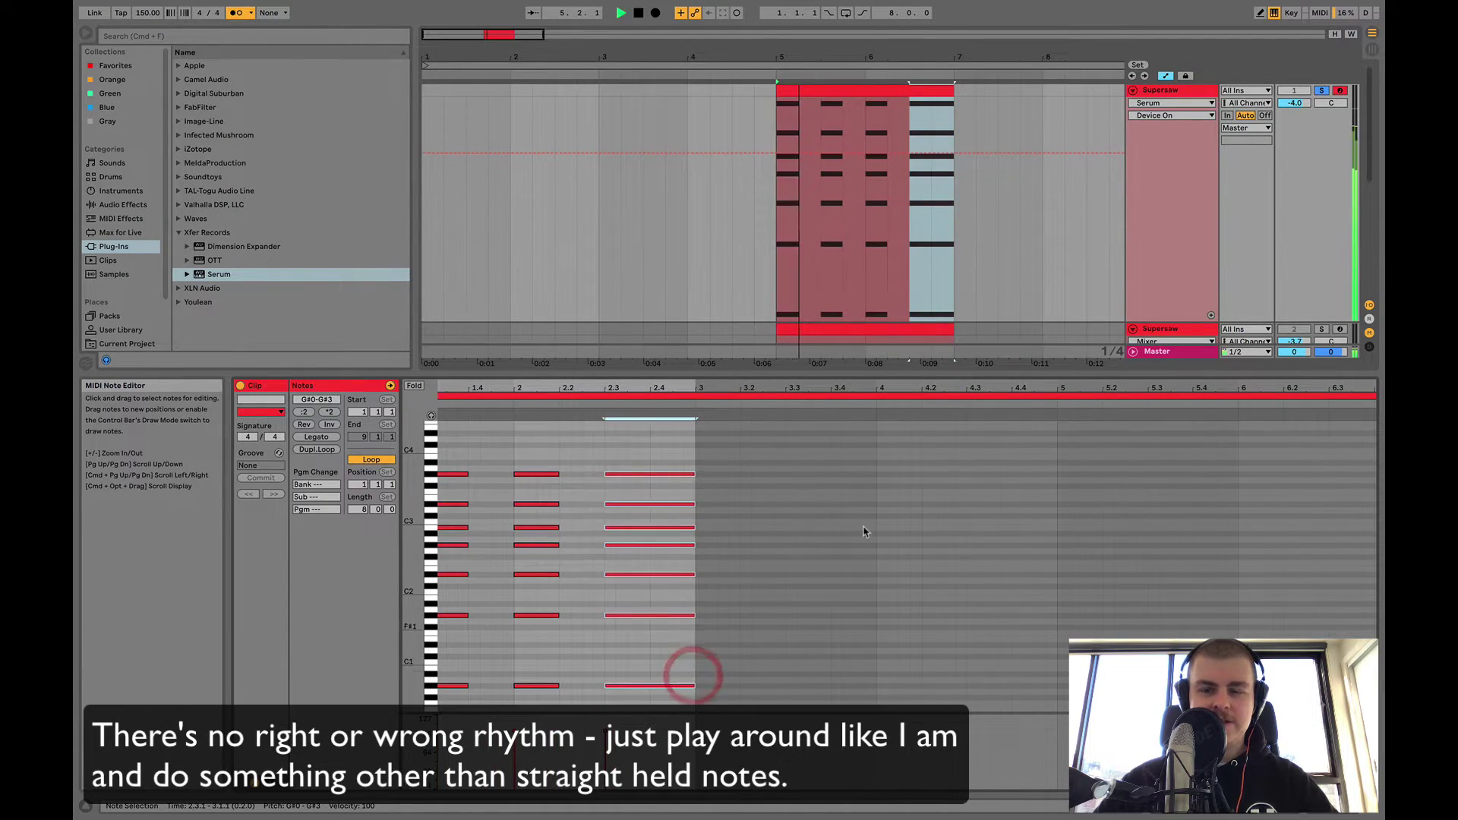
# - Start the last chord half a beat earlier, shorten it to end at 2.4.1, and turn the metronome off
pyautogui.press('space')
pyautogui.moveTo(642, 503); pyautogui.dragTo(619, 504)
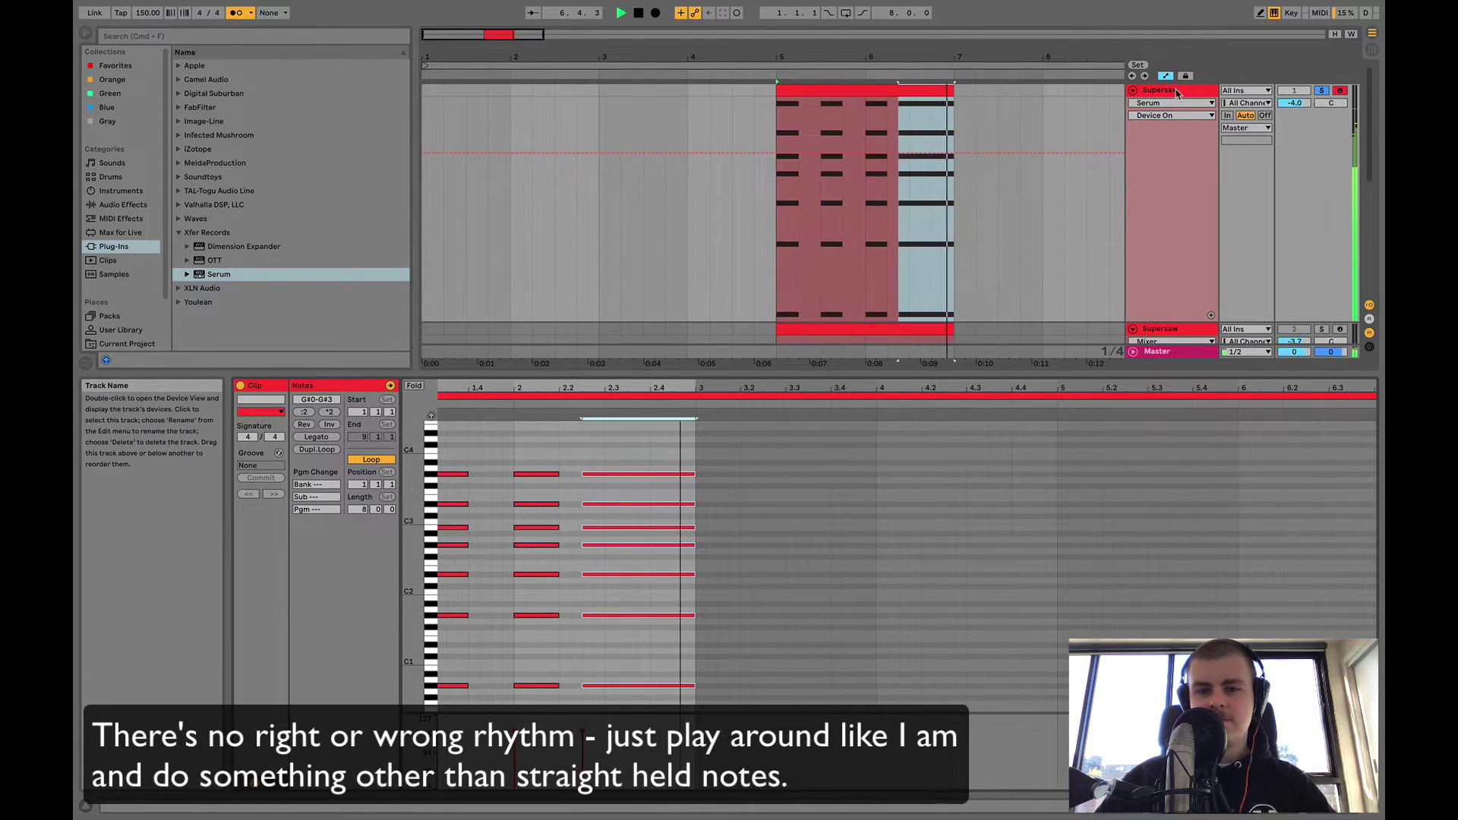
pyautogui.hotkey('shift', 'Left')
pyautogui.hotkey('shift', 'Left')
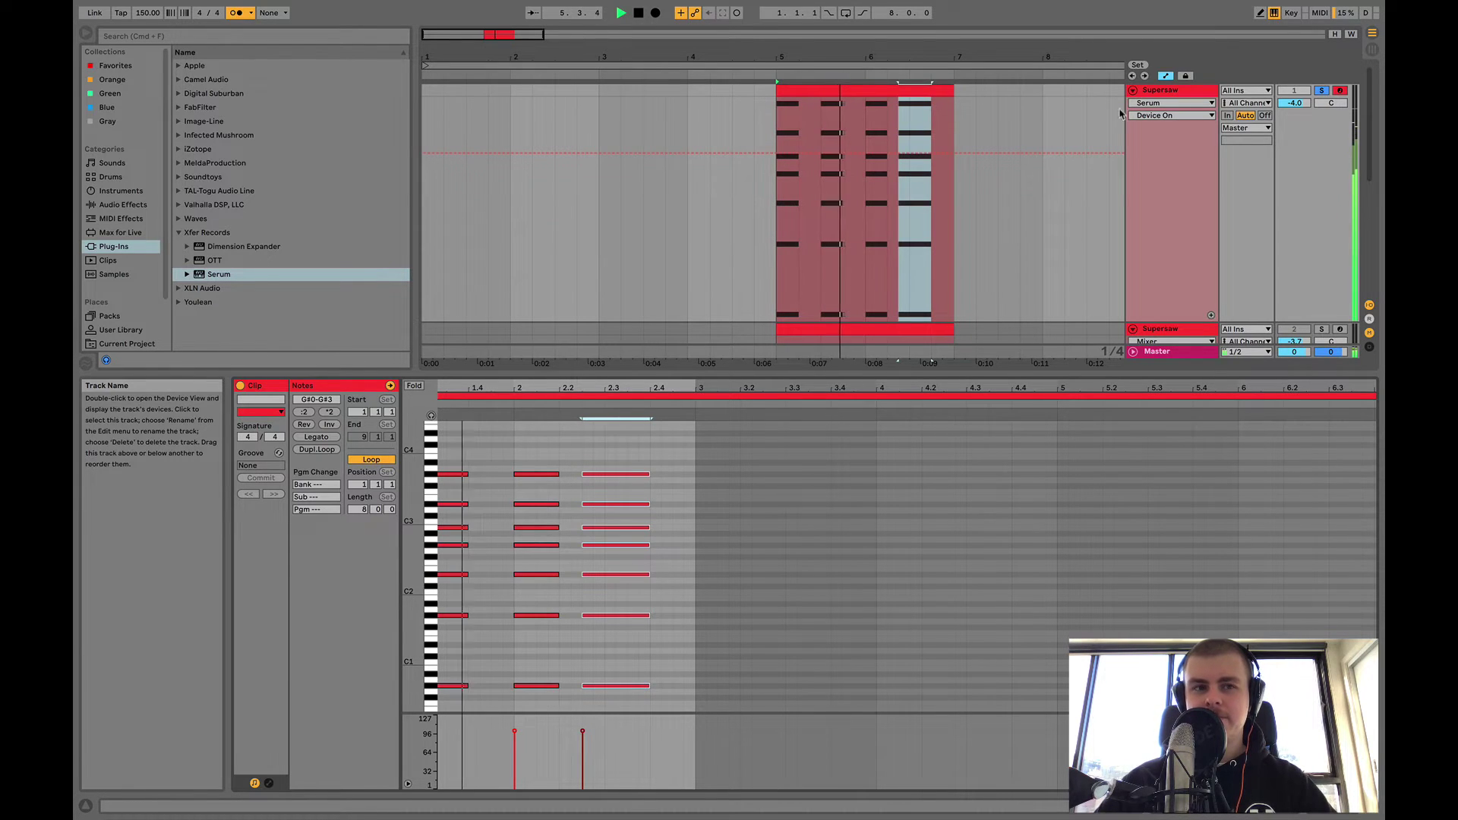
pyautogui.click(236, 14)
# - Replace the second Supersaw track's clip with a copy of the main clip, keep only its top three notes, and play it
pyautogui.doubleClick(1190, 91)
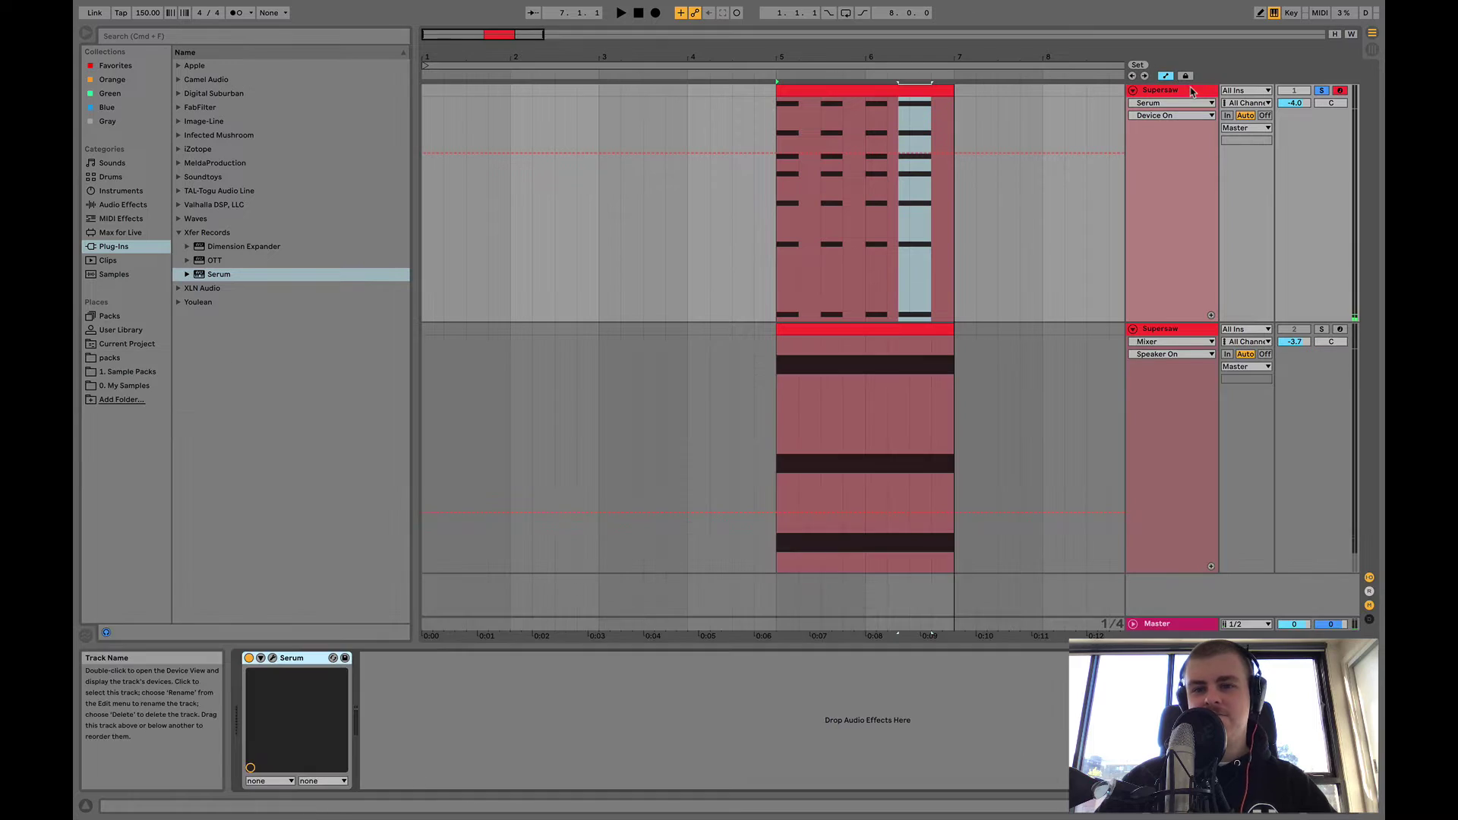
pyautogui.click(896, 101)
pyautogui.click(882, 328)
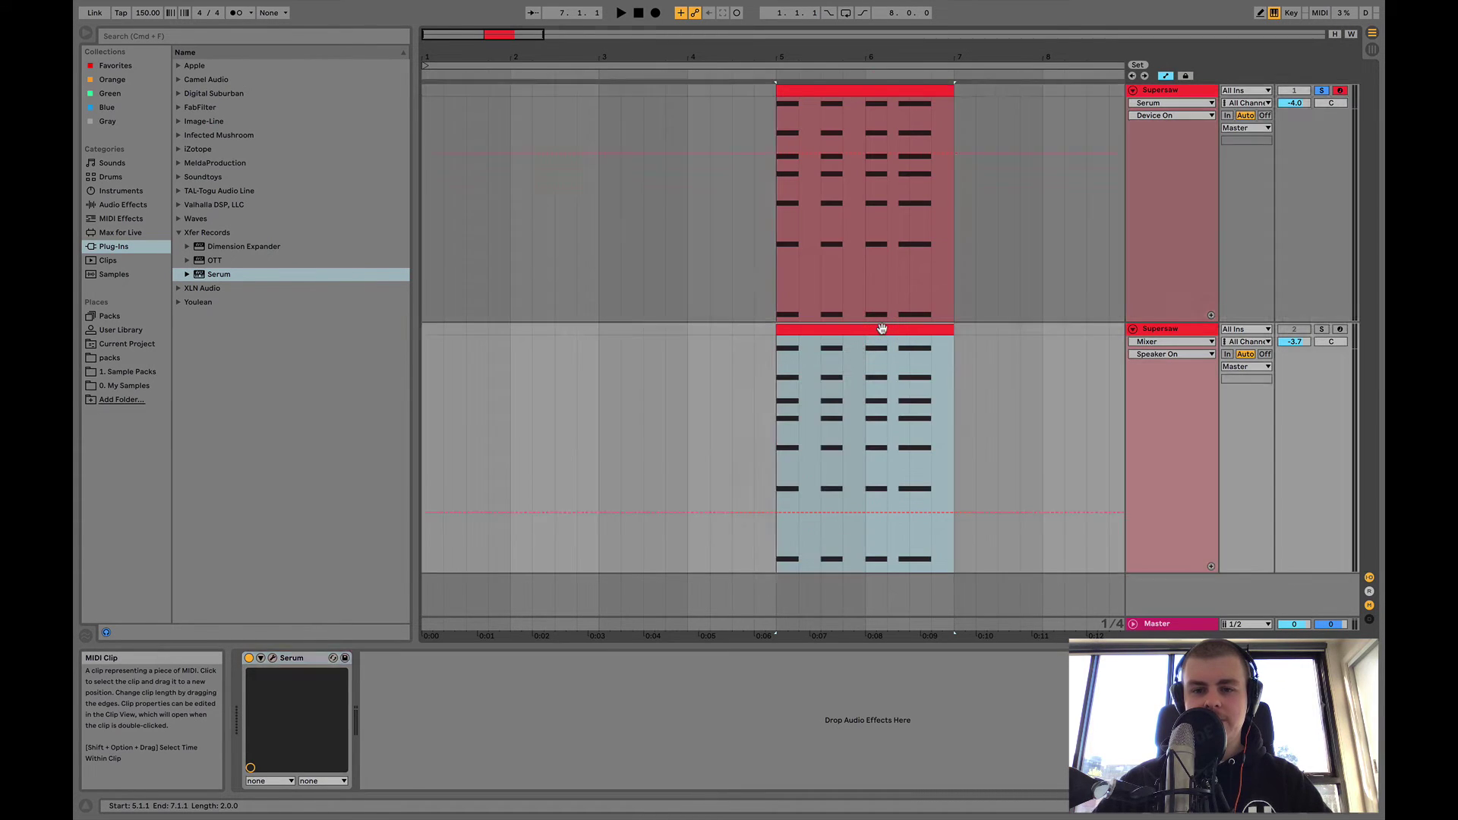
pyautogui.doubleClick(882, 328)
pyautogui.moveTo(477, 541); pyautogui.dragTo(1262, 695)
pyautogui.press('Delete')
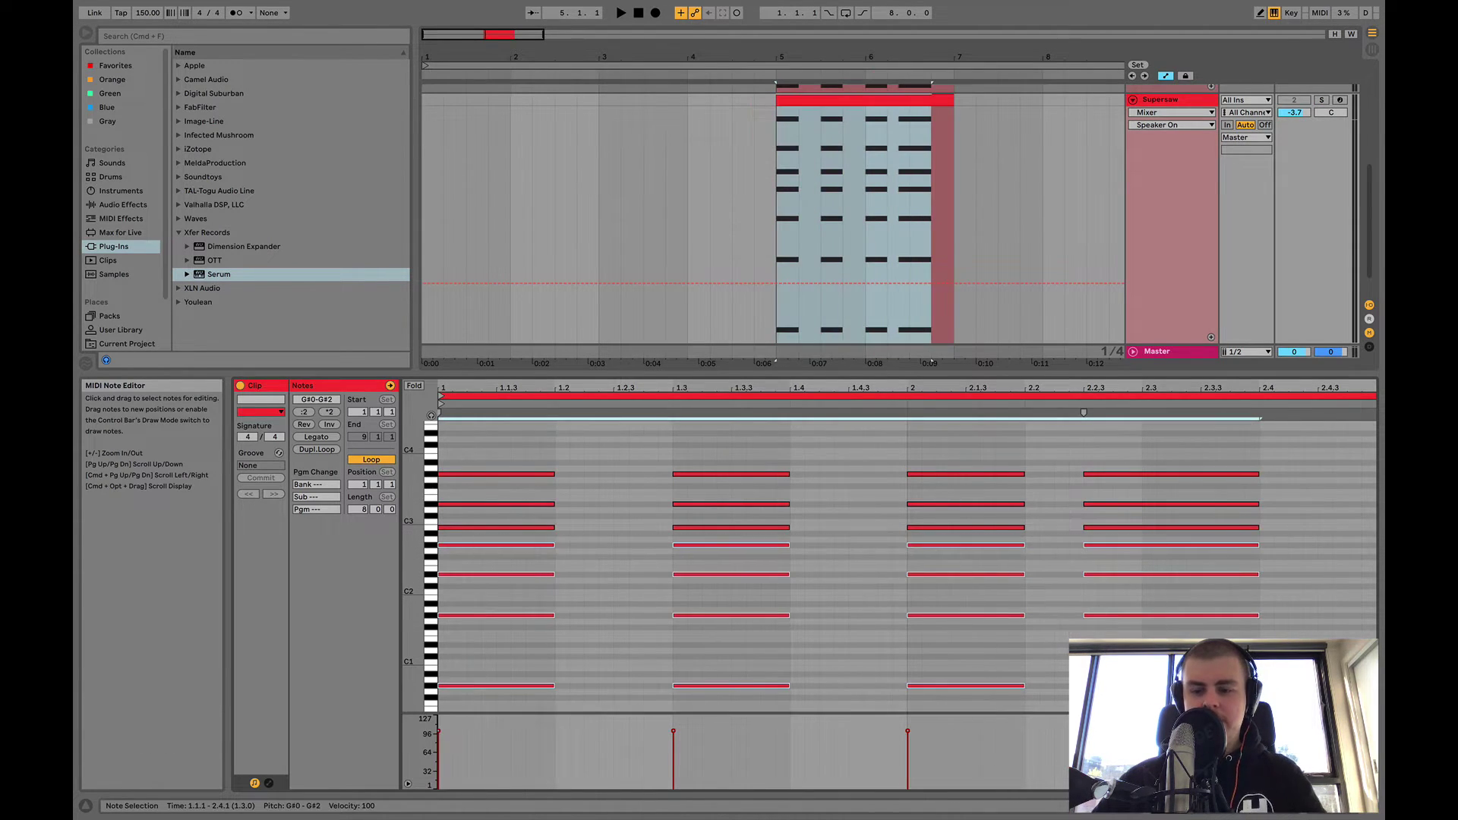
pyautogui.click(1199, 180)
pyautogui.press('space')
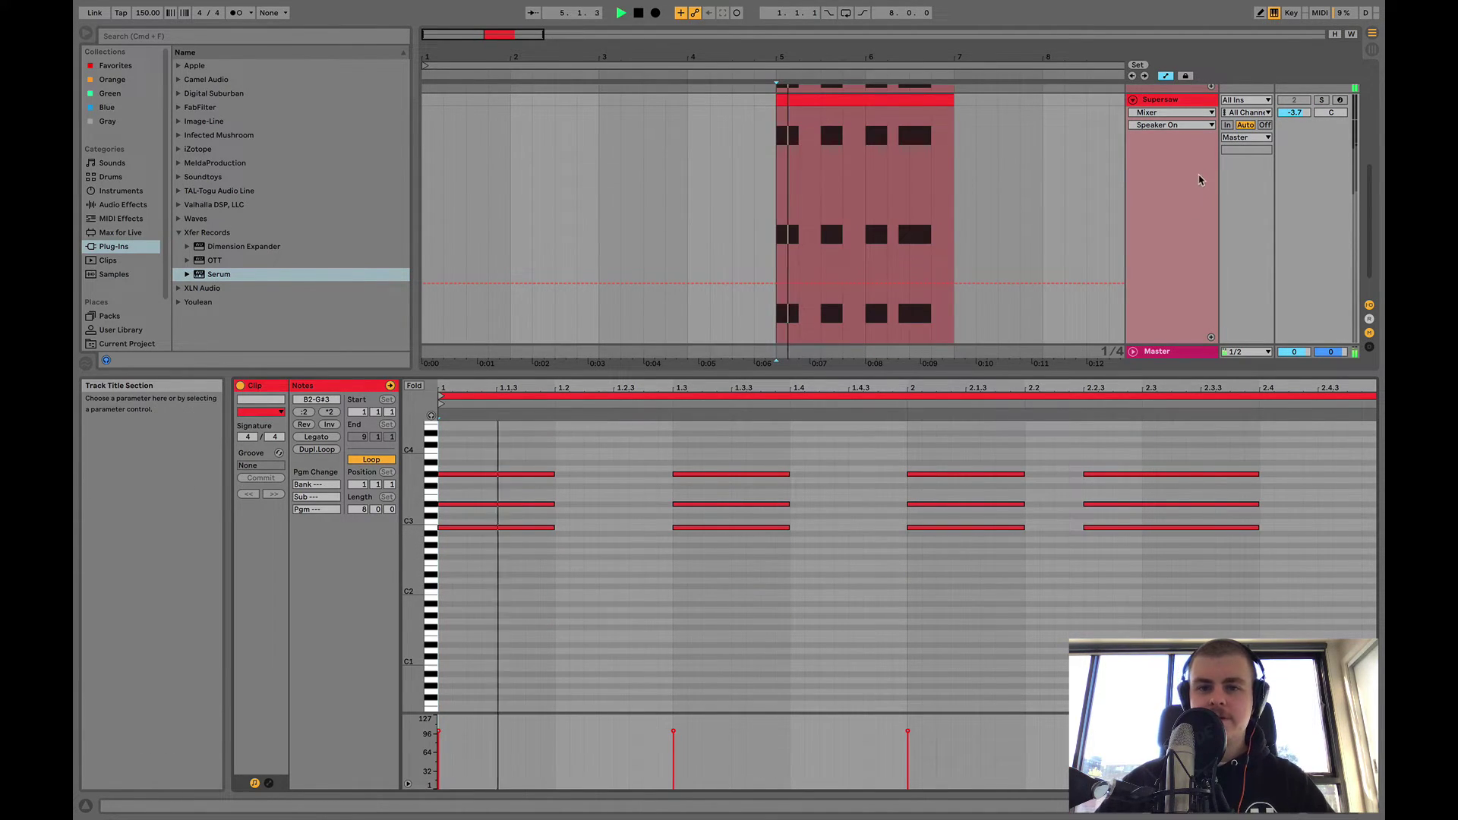
# - Solo the second Supersaw track, open its Serum, and modulate Osc B's level with a falling LFO 1 at rate 1/8
pyautogui.click(1321, 99)
pyautogui.click(1194, 106)
pyautogui.press('Return')
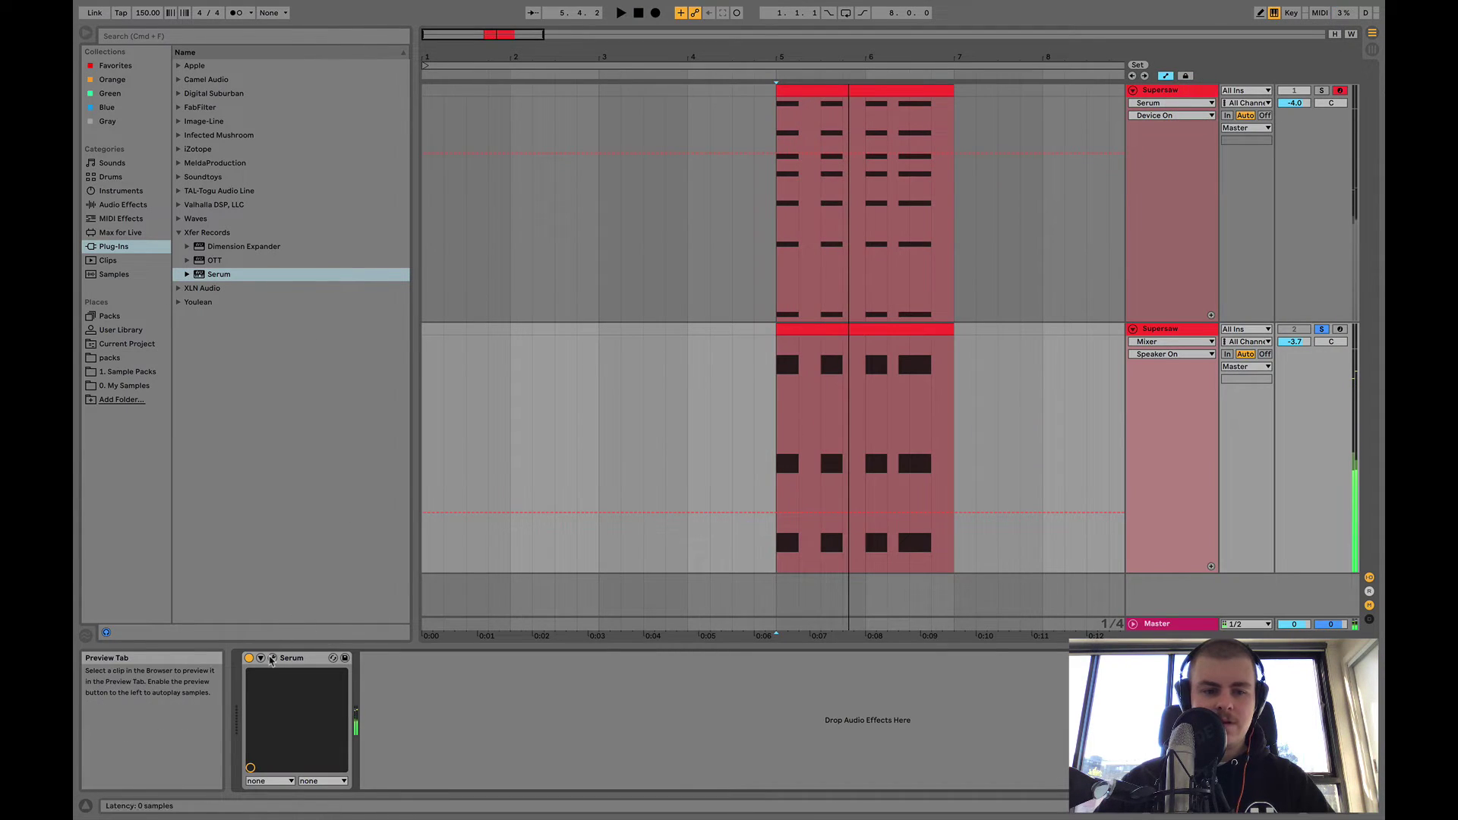
pyautogui.moveTo(749, 445); pyautogui.dragTo(590, 409)
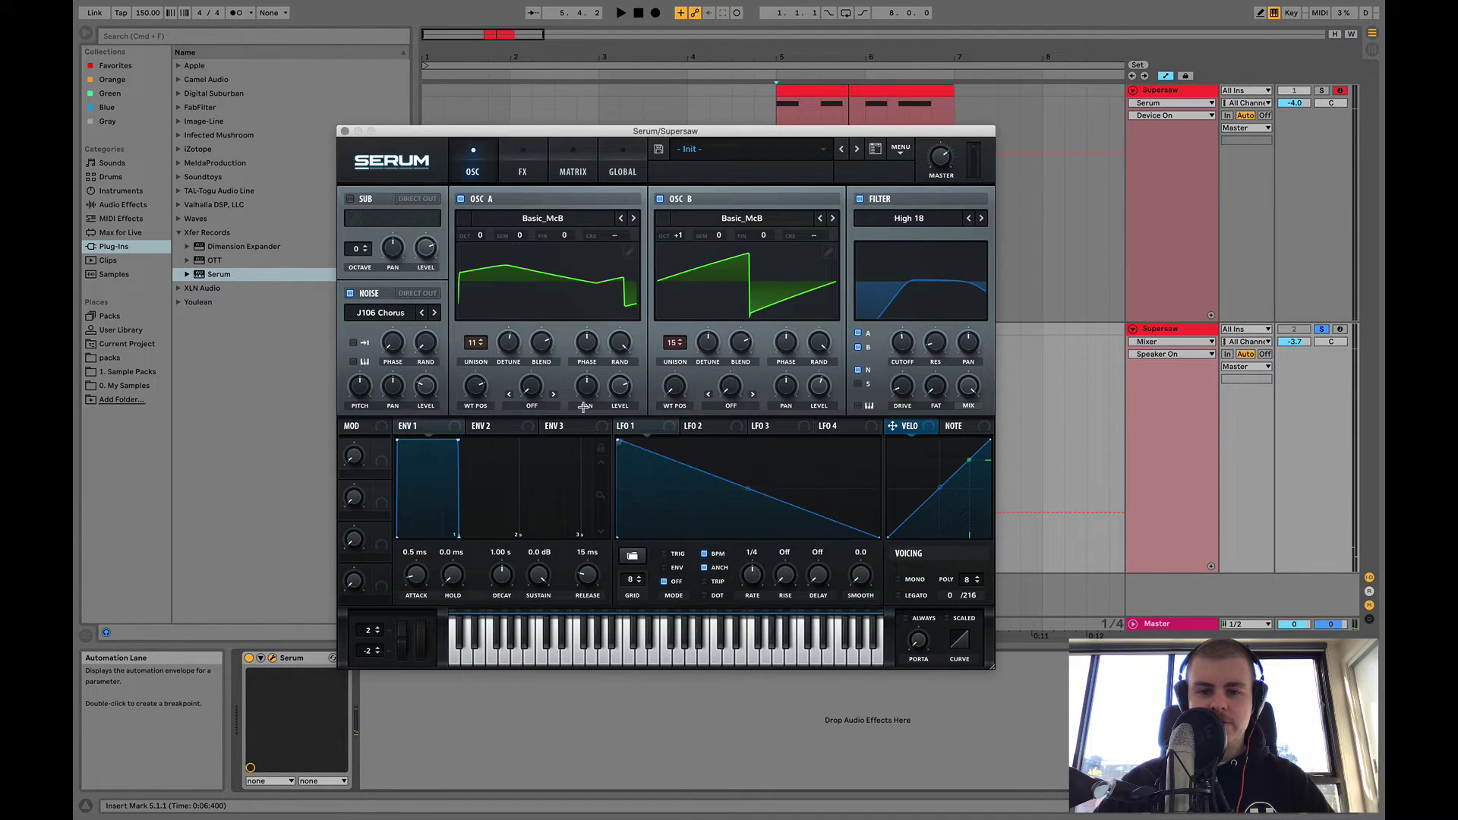
pyautogui.press('space')
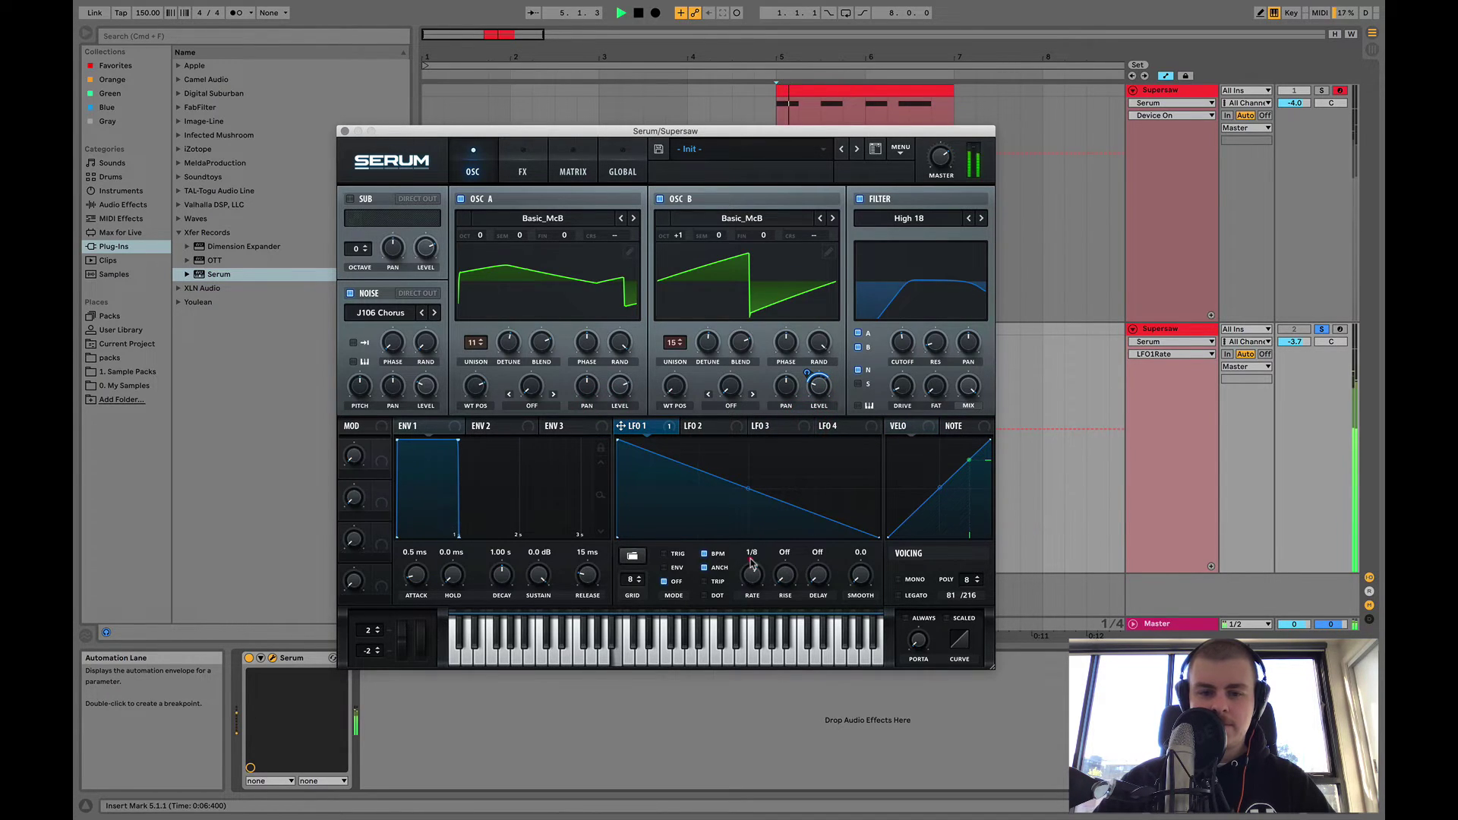
# - Bend LFO 1's falling line into an outward curve and modulate the High 18 filter's cutoff with it while listening
pyautogui.moveTo(748, 490); pyautogui.dragTo(760, 480)
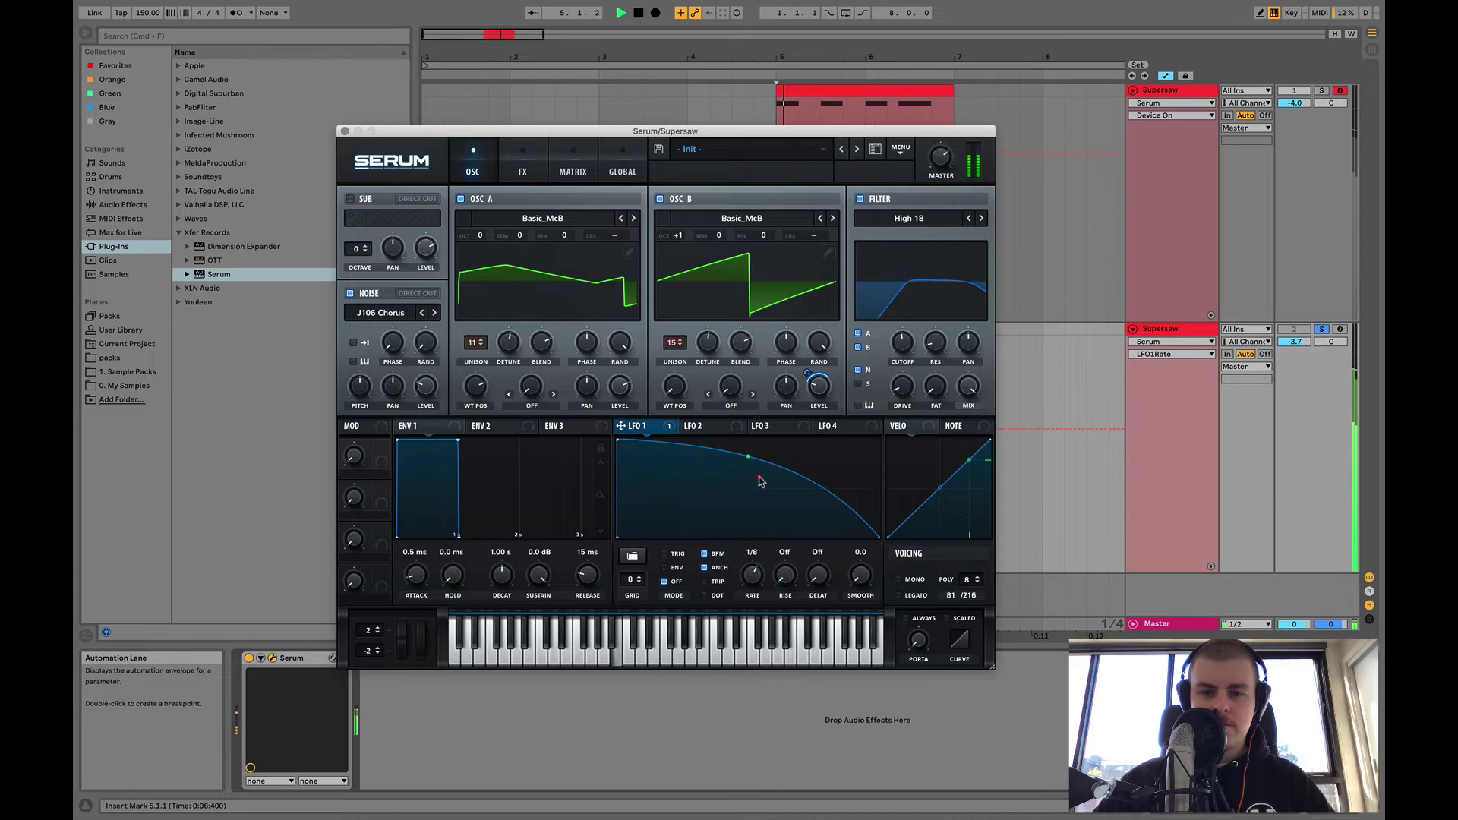
pyautogui.moveTo(823, 382); pyautogui.dragTo(787, 387)
pyautogui.press('space')
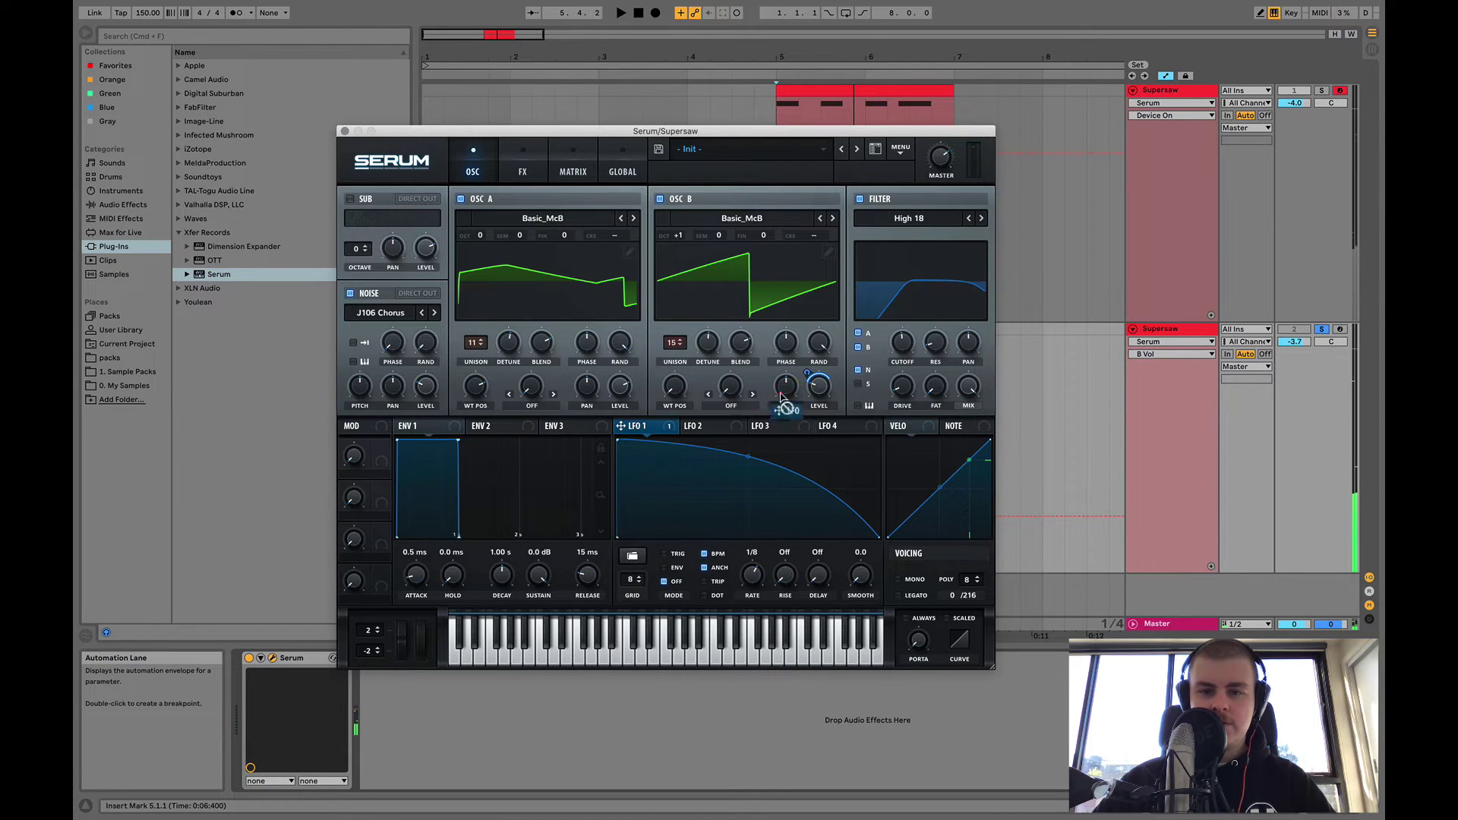
pyautogui.click(904, 346)
pyautogui.press('space')
pyautogui.moveTo(898, 368); pyautogui.dragTo(920, 378)
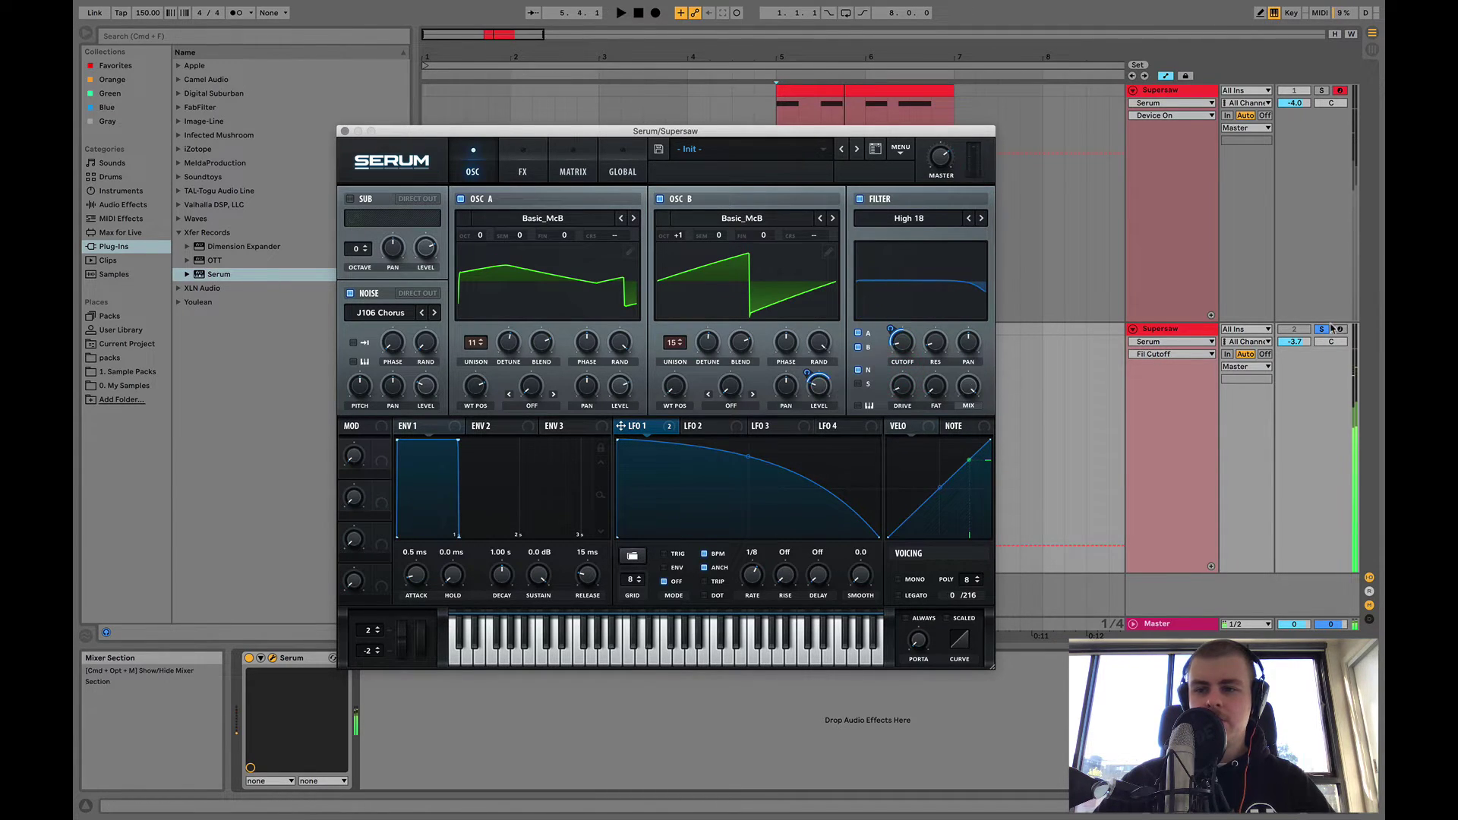
# - Play both Supersaw tracks together without solo, then close the second track's Serum
pyautogui.click(1293, 330)
pyautogui.click(1293, 330)
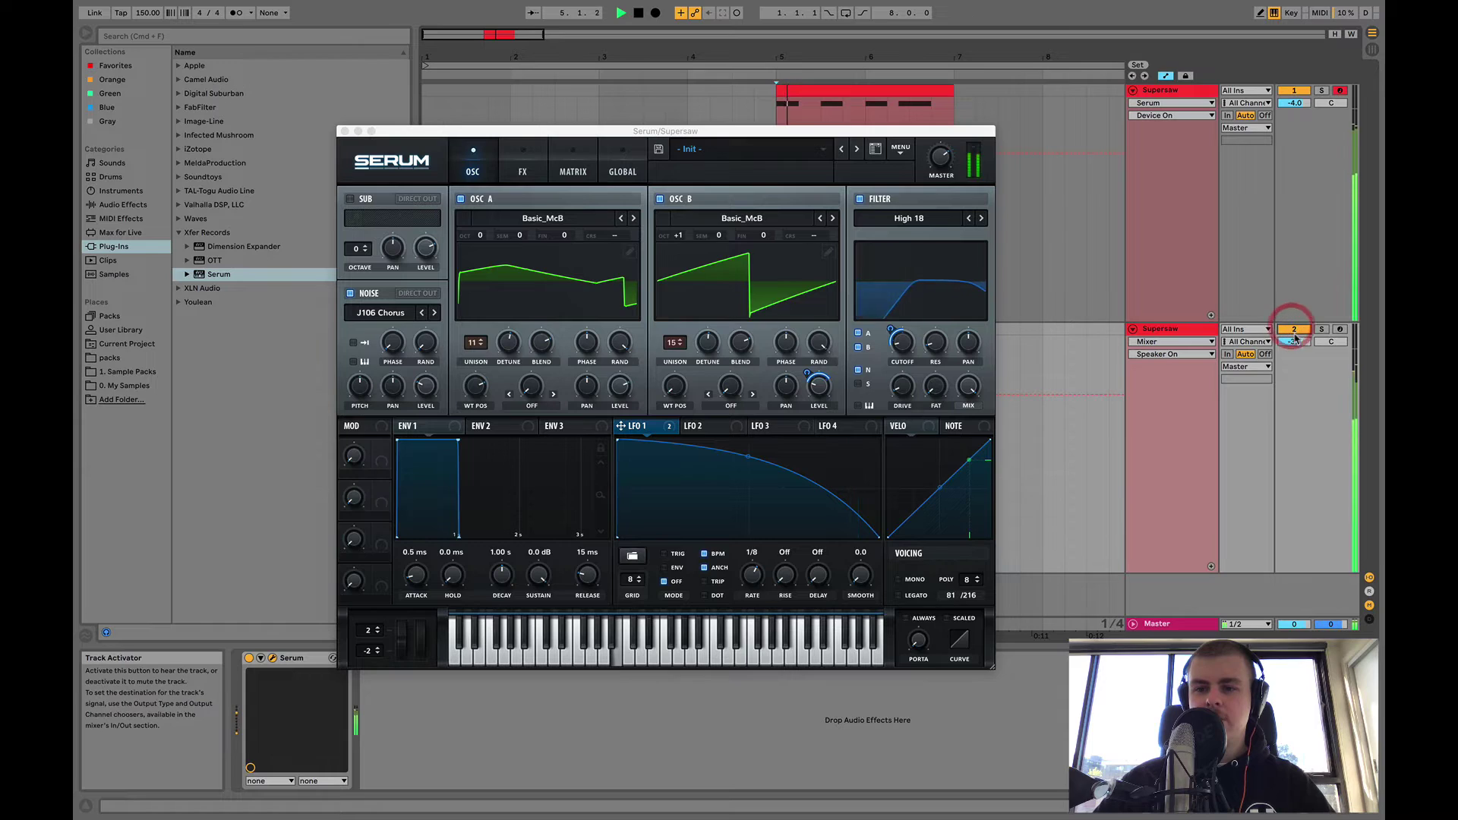
pyautogui.press('space')
pyautogui.click(343, 132)
pyautogui.press('space')
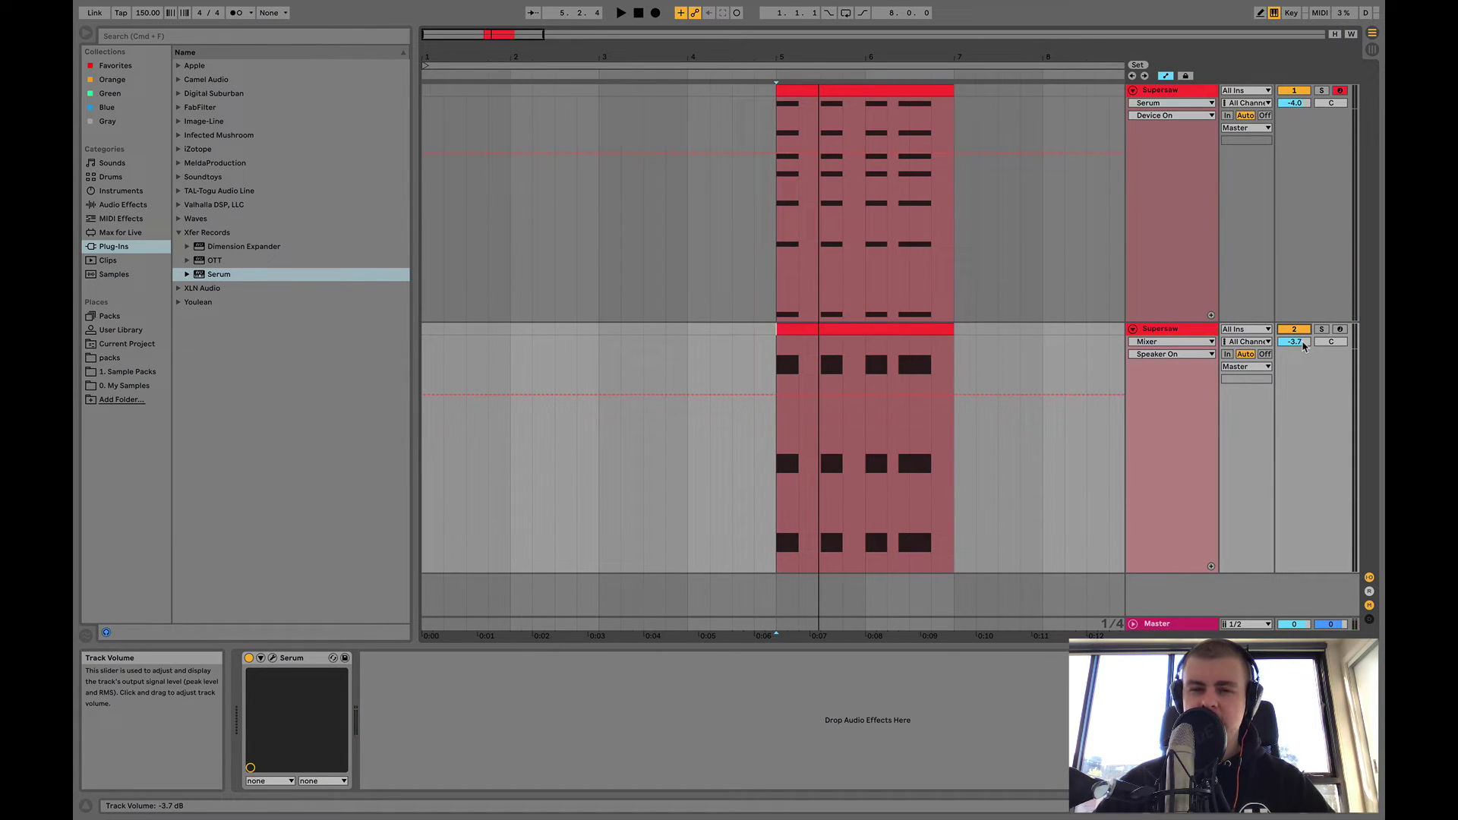
# - Open the main Supersaw track's Serum and modulate Osc B's fine tuning with LFO 2
pyautogui.click(926, 91)
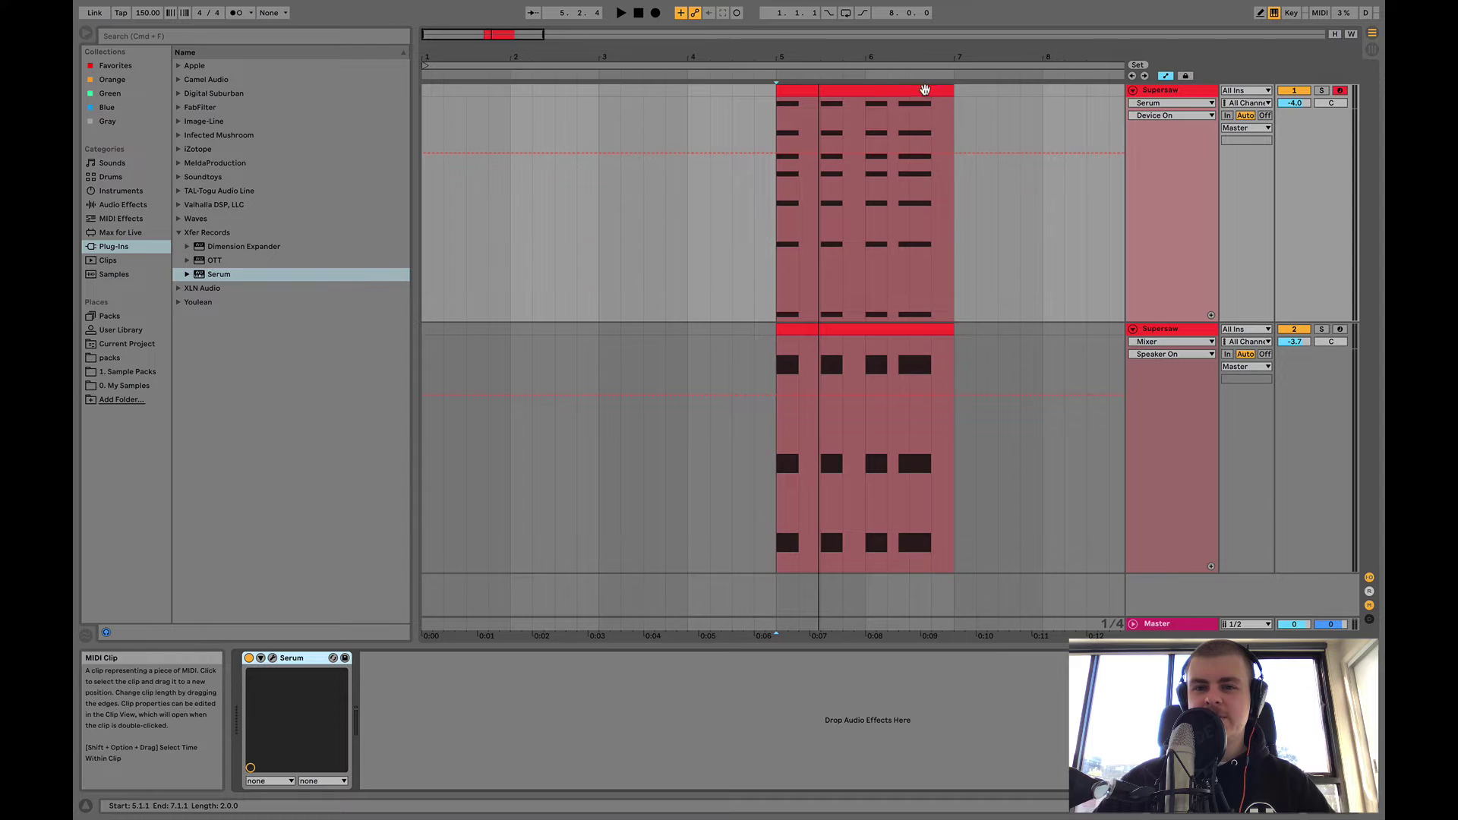
pyautogui.doubleClick(926, 90)
pyautogui.click(1146, 116)
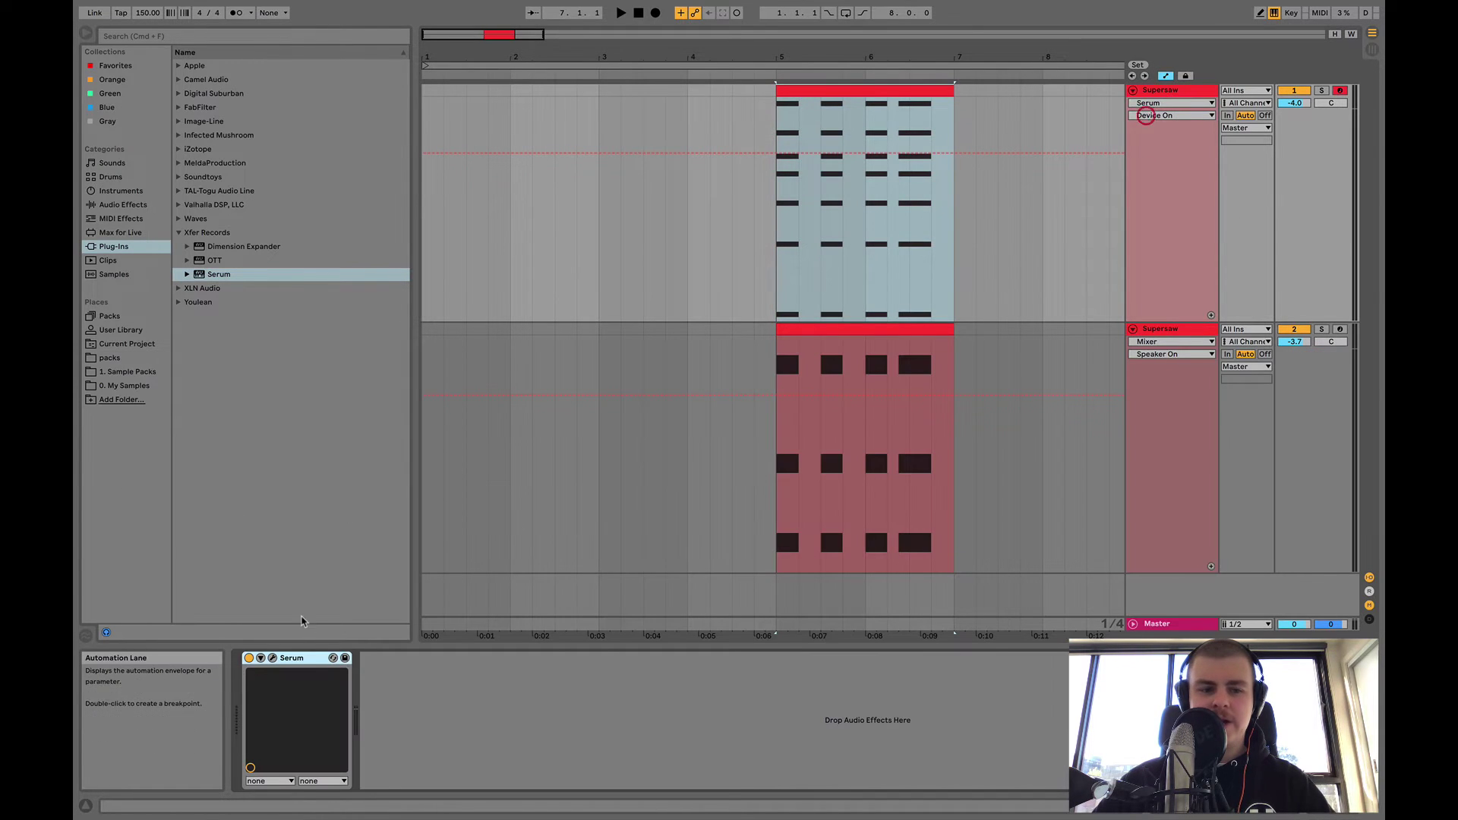
pyautogui.click(274, 658)
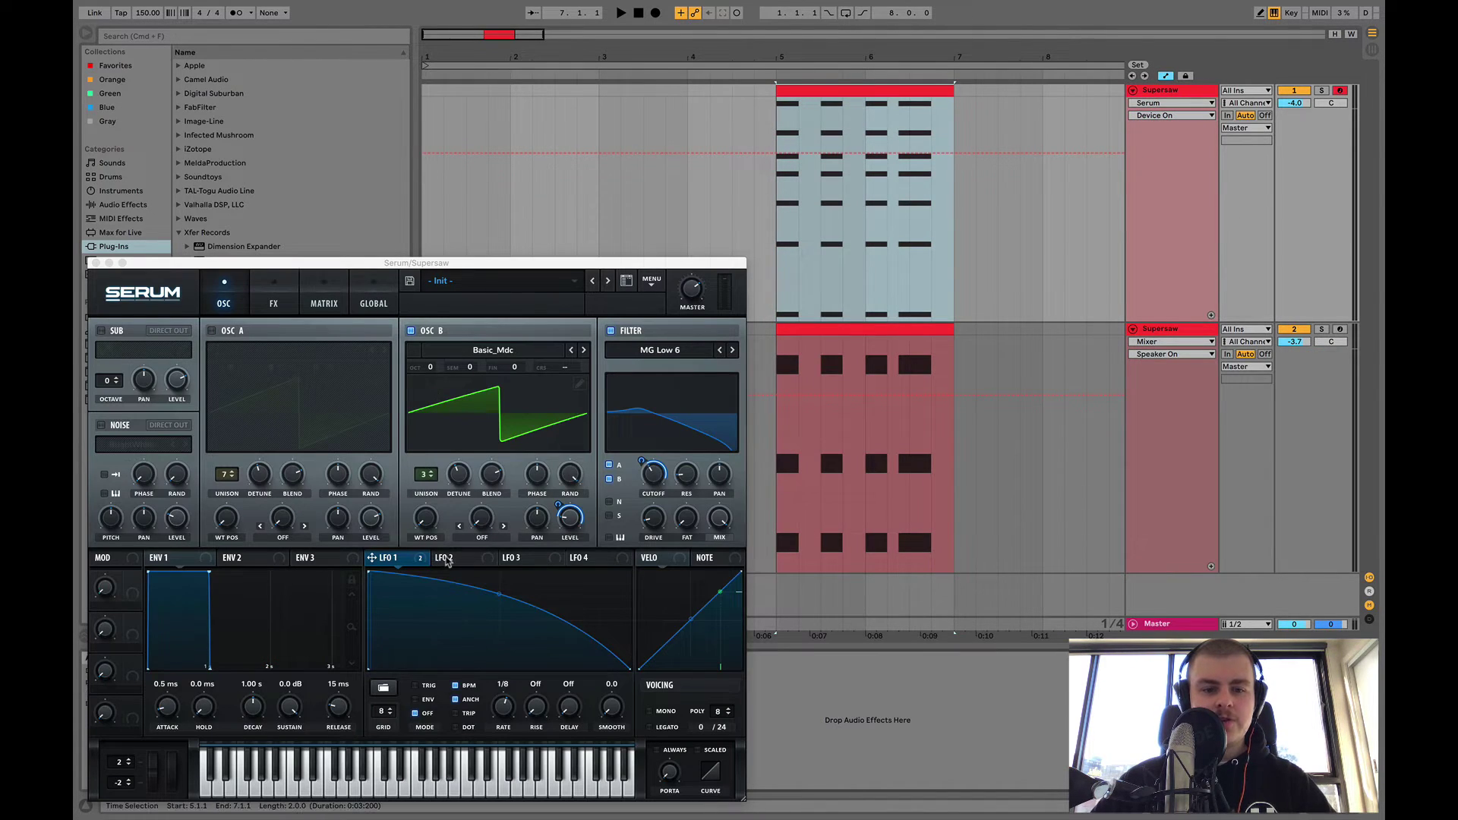
pyautogui.click(472, 558)
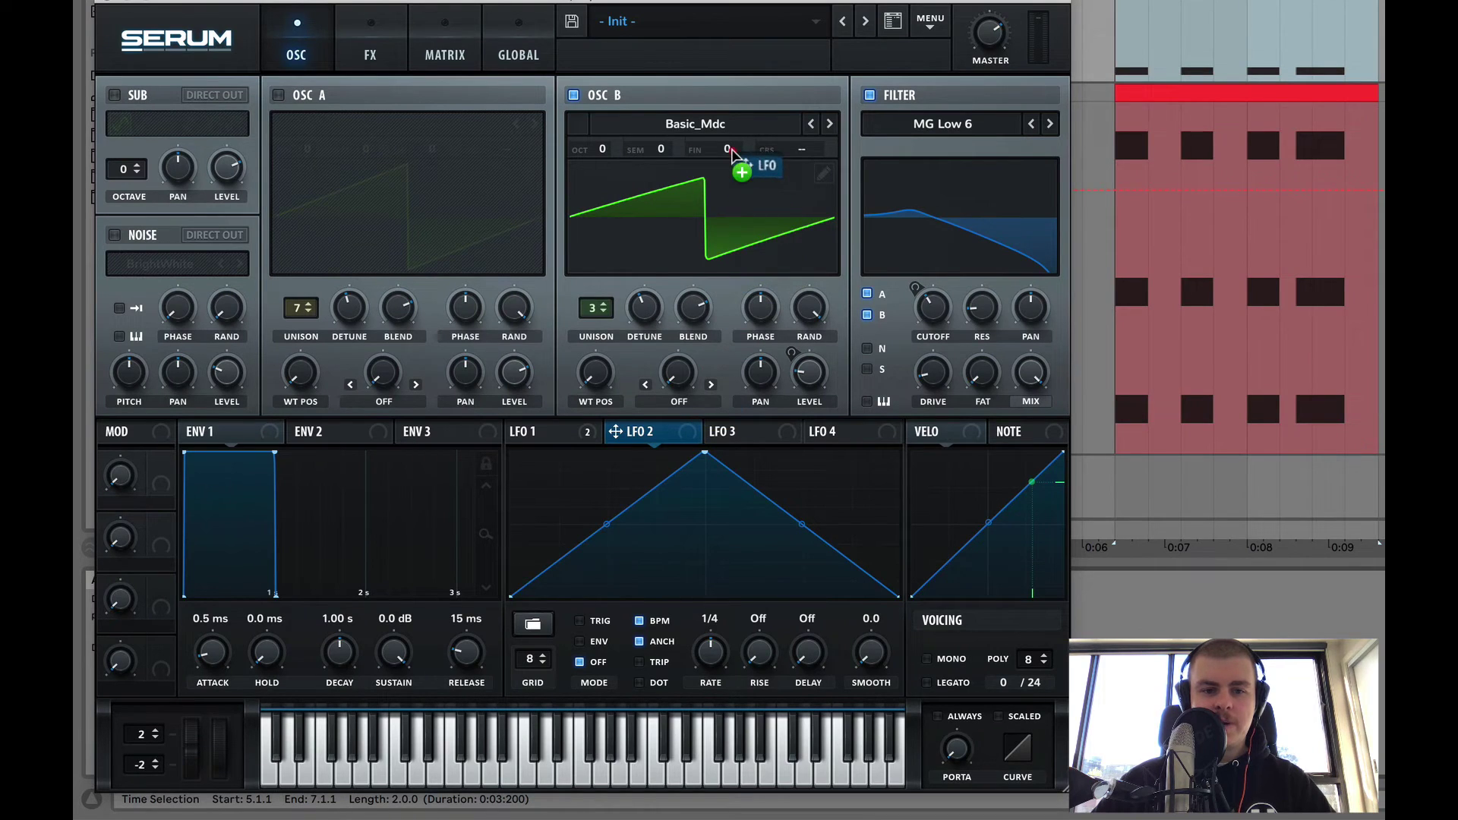
pyautogui.moveTo(745, 152); pyautogui.dragTo(747, 174)
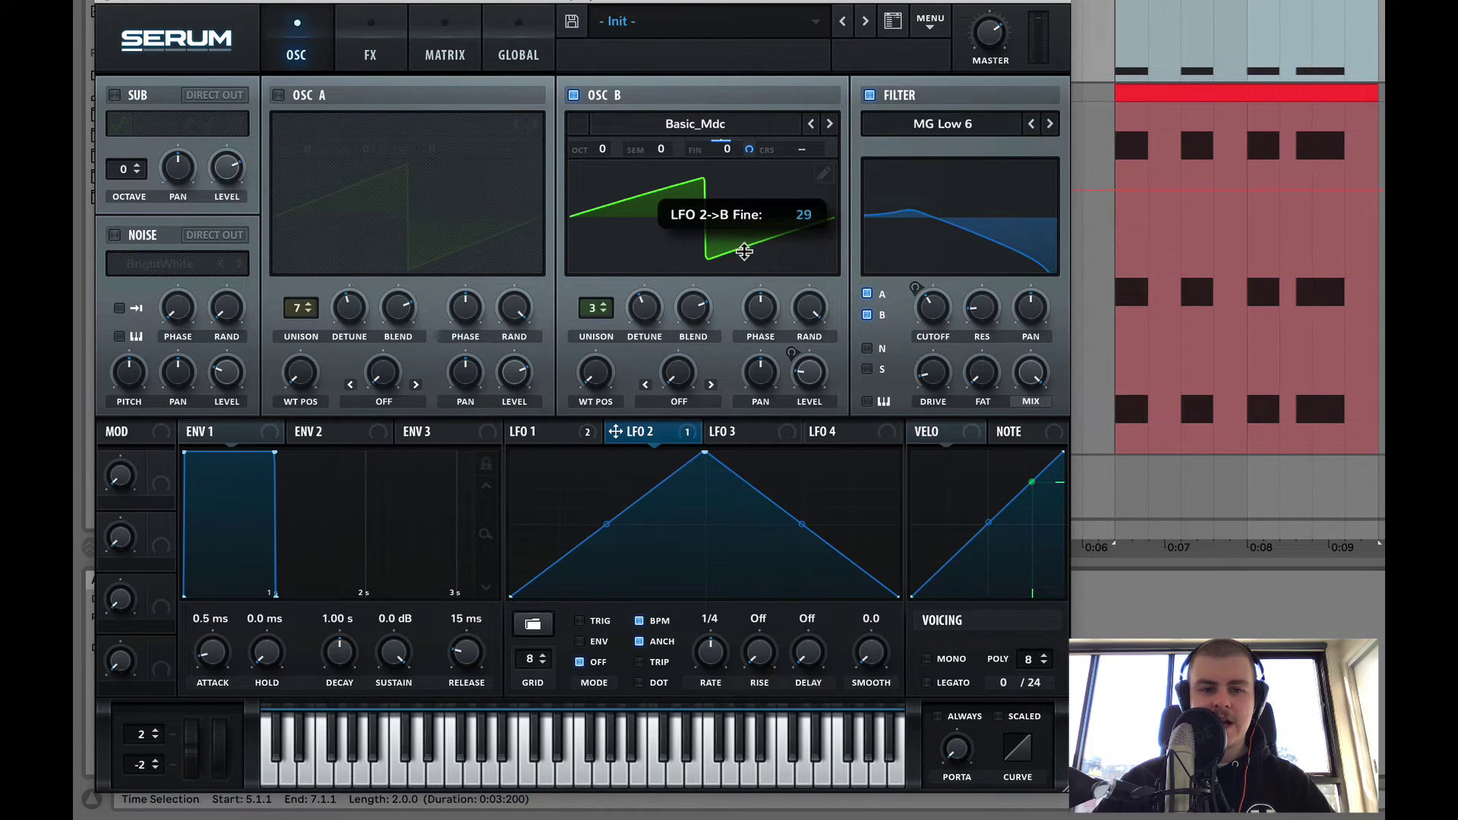
pyautogui.moveTo(745, 277); pyautogui.dragTo(748, 289)
# - Readjust LFO 2's fine-tuning modulation of Osc B and set its rate to 21.6 Hz with tempo sync off
pyautogui.moveTo(716, 651); pyautogui.dragTo(718, 578)
pyautogui.moveTo(748, 150); pyautogui.dragTo(758, 111)
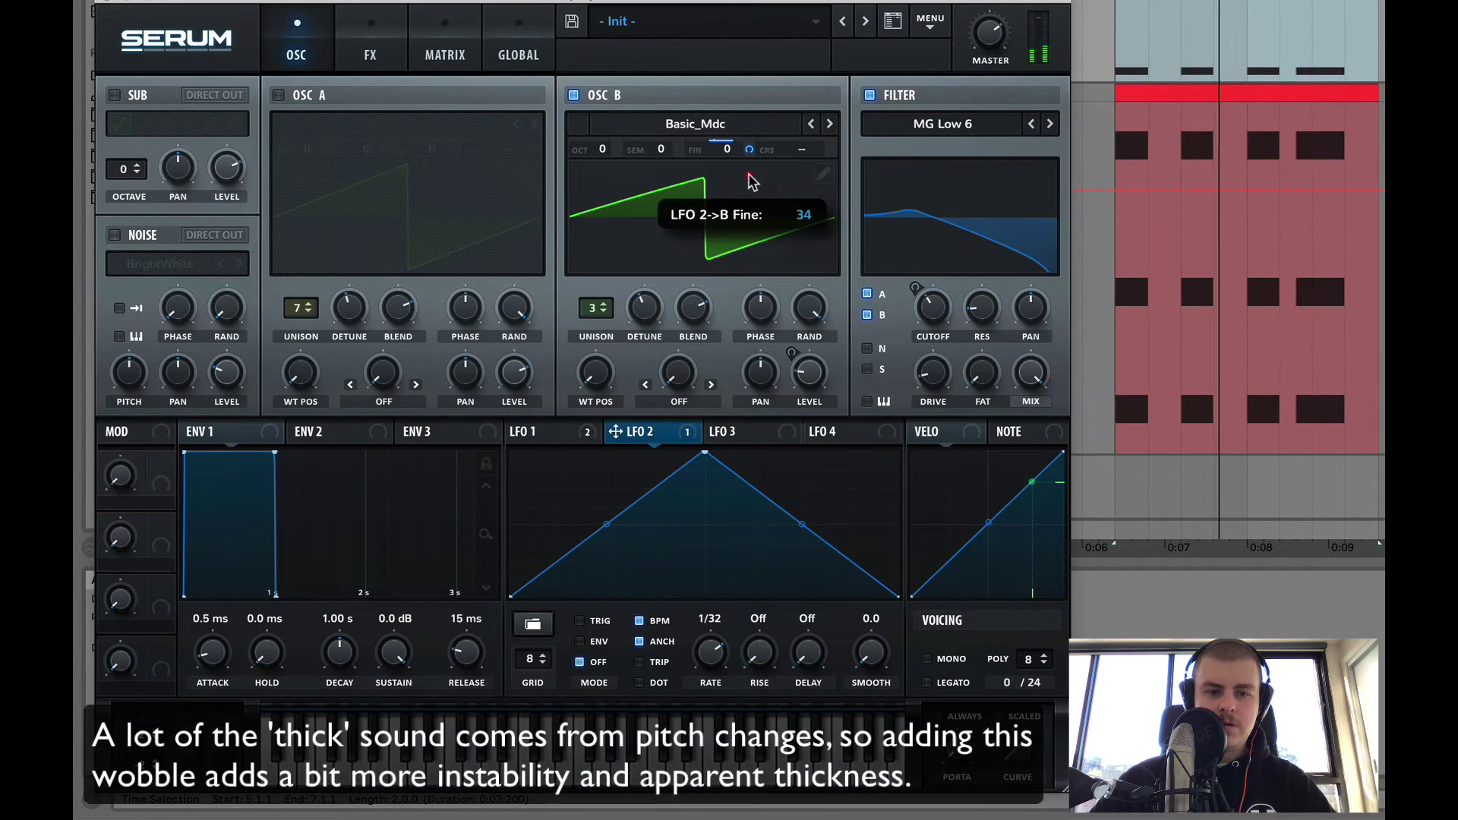
pyautogui.moveTo(694, 665); pyautogui.dragTo(714, 651)
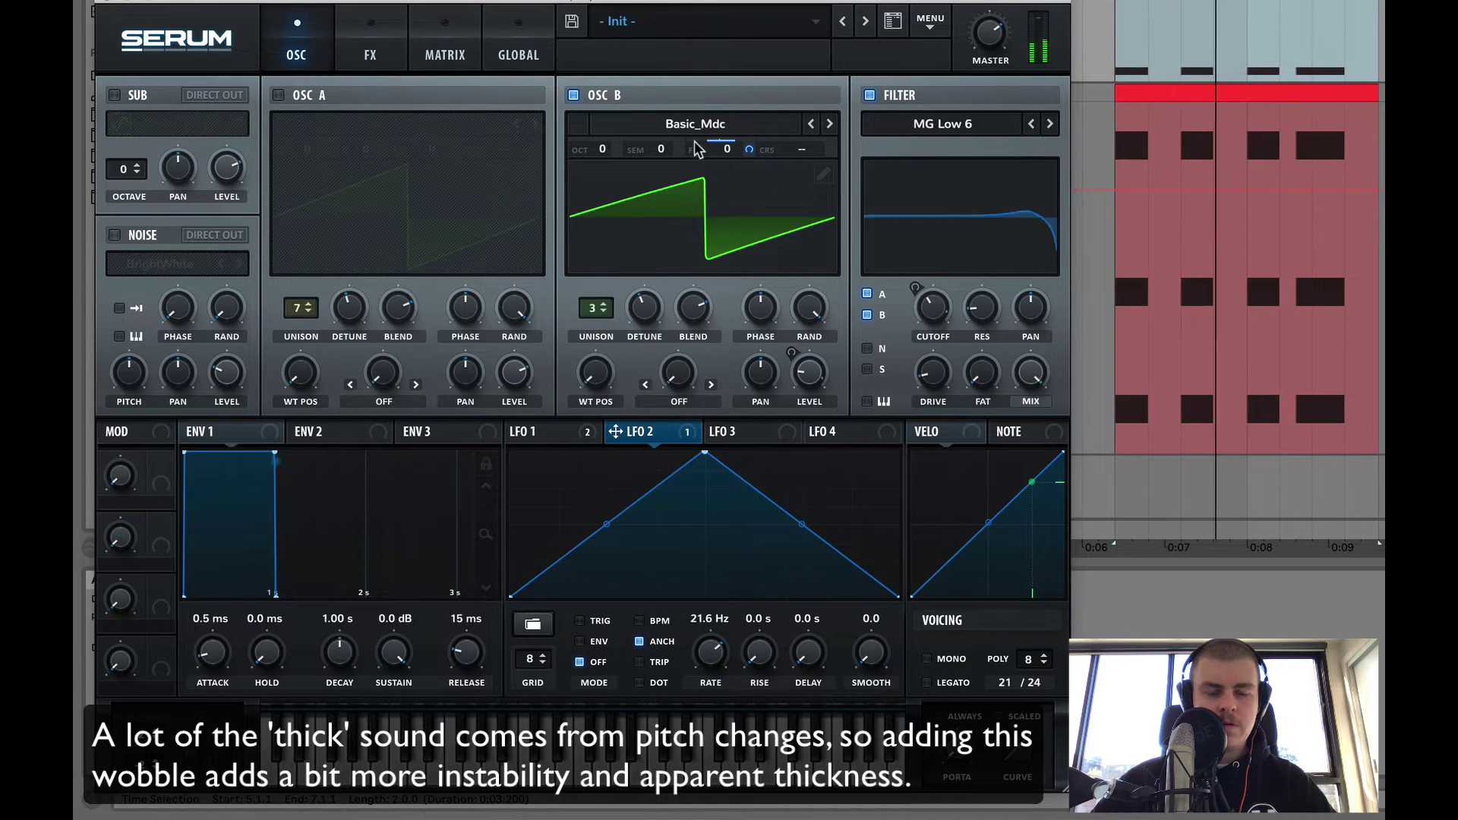
# - Copy Osc B's settings to Osc A, set Osc A's fine tuning to -8 cents, and modulate it with LFO 2
pyautogui.click(931, 19)
pyautogui.click(1012, 249)
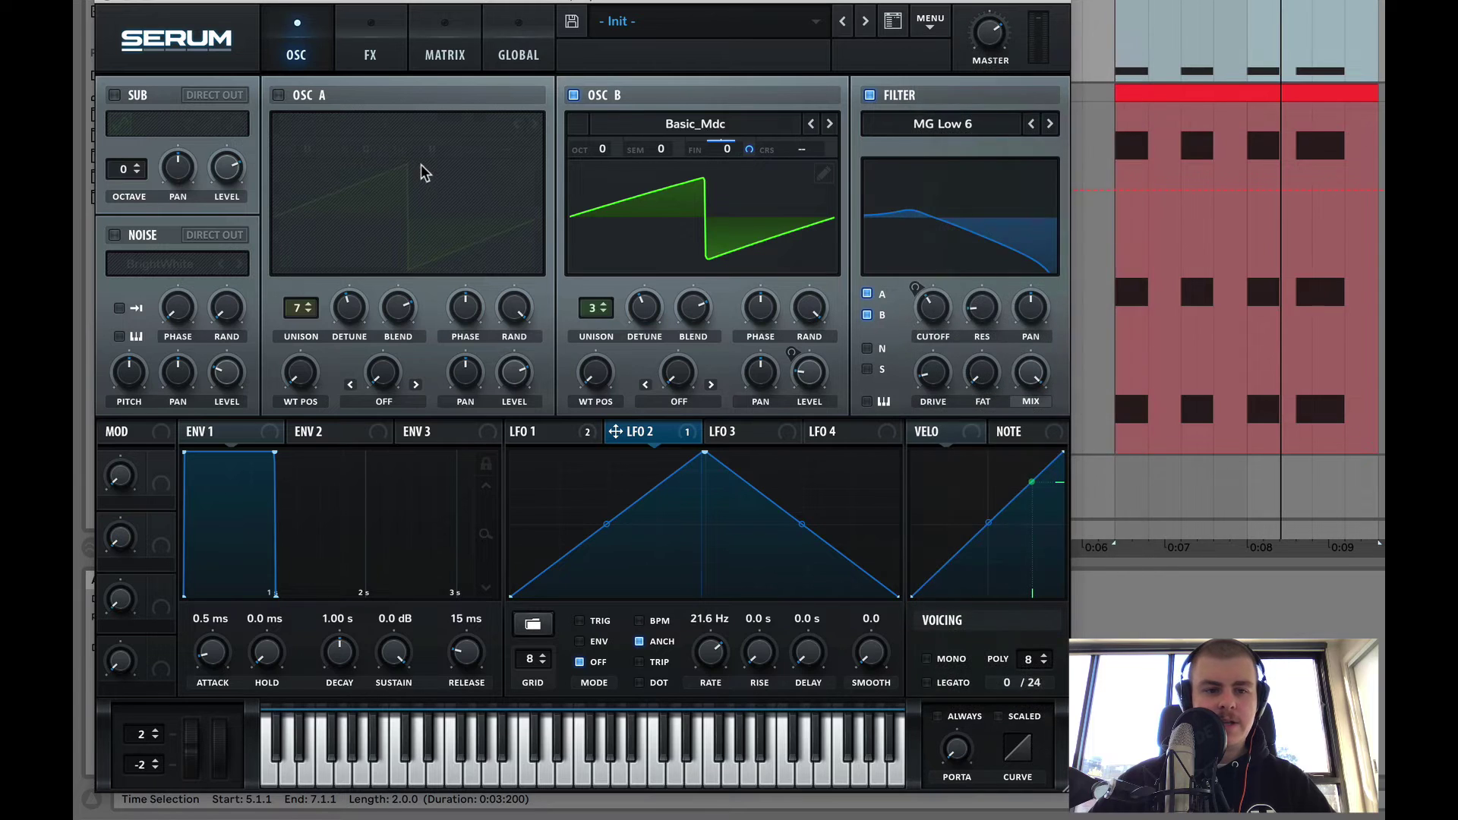
pyautogui.moveTo(438, 154); pyautogui.dragTo(435, 156)
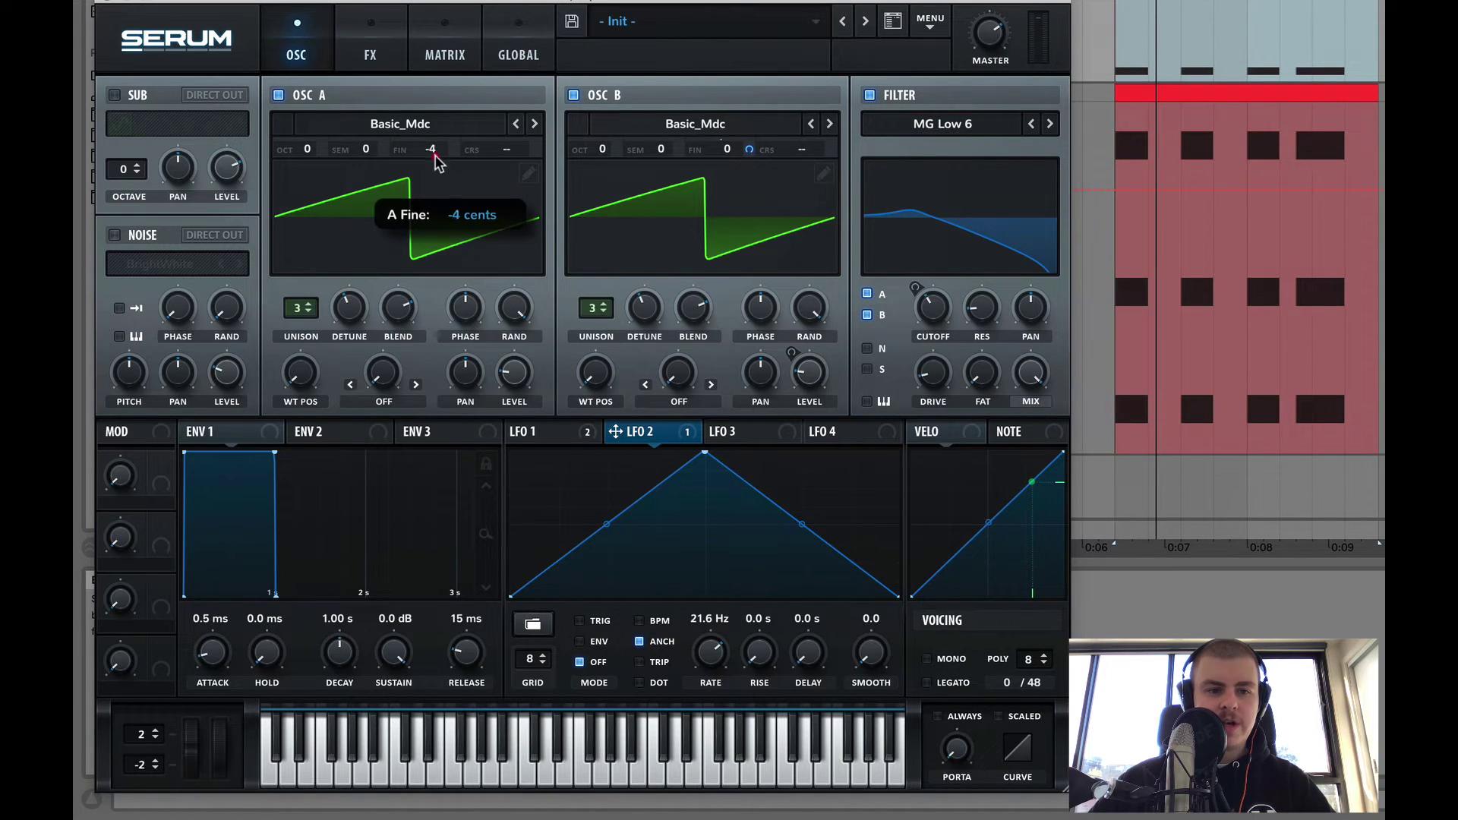
pyautogui.moveTo(514, 211); pyautogui.dragTo(445, 206)
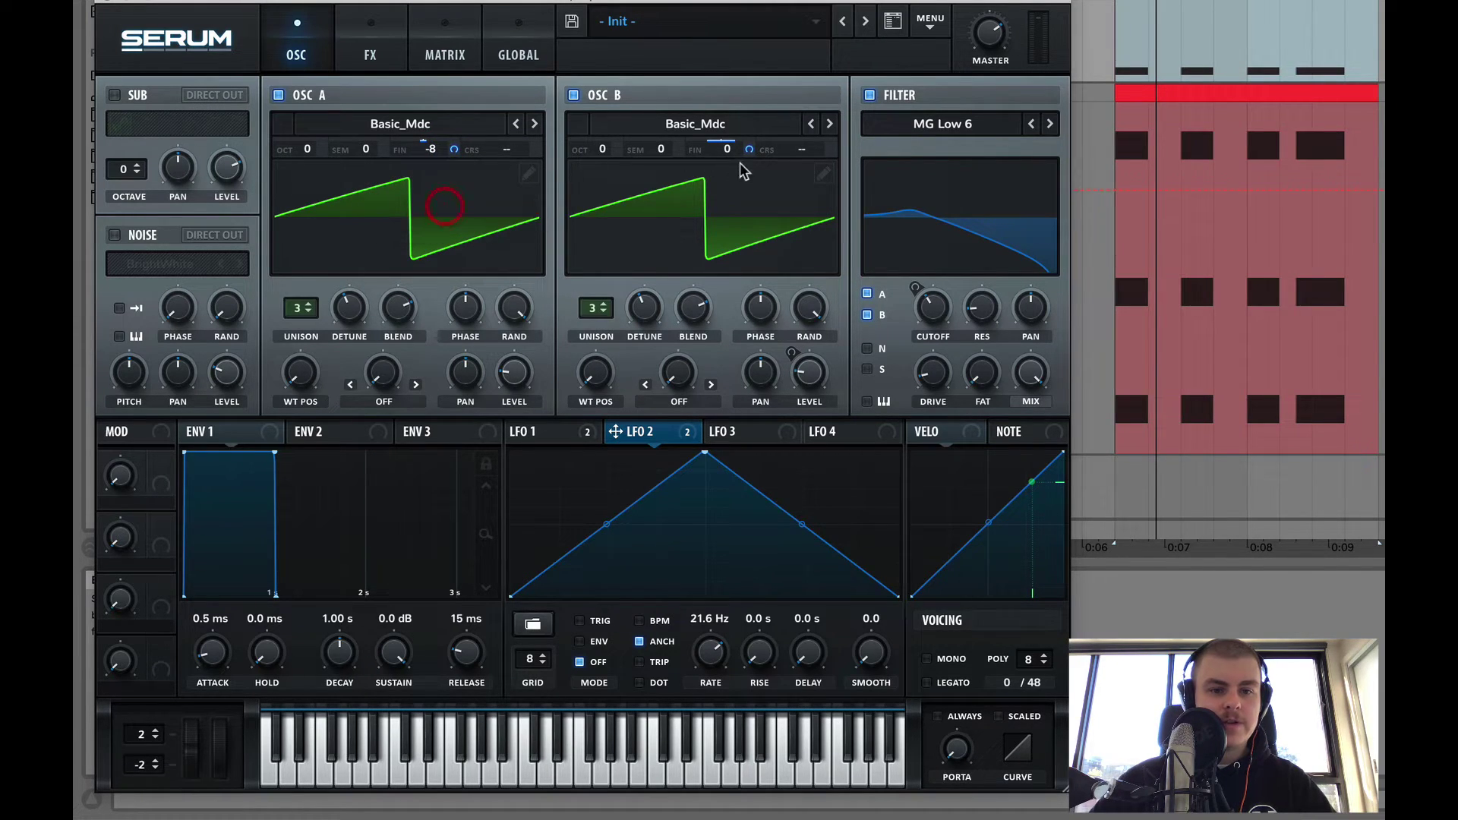
# - Set Osc B's fine tuning to 8 cents and adjust LFO 2's modulation amounts on both oscillators while listening
pyautogui.moveTo(731, 156); pyautogui.dragTo(742, 154)
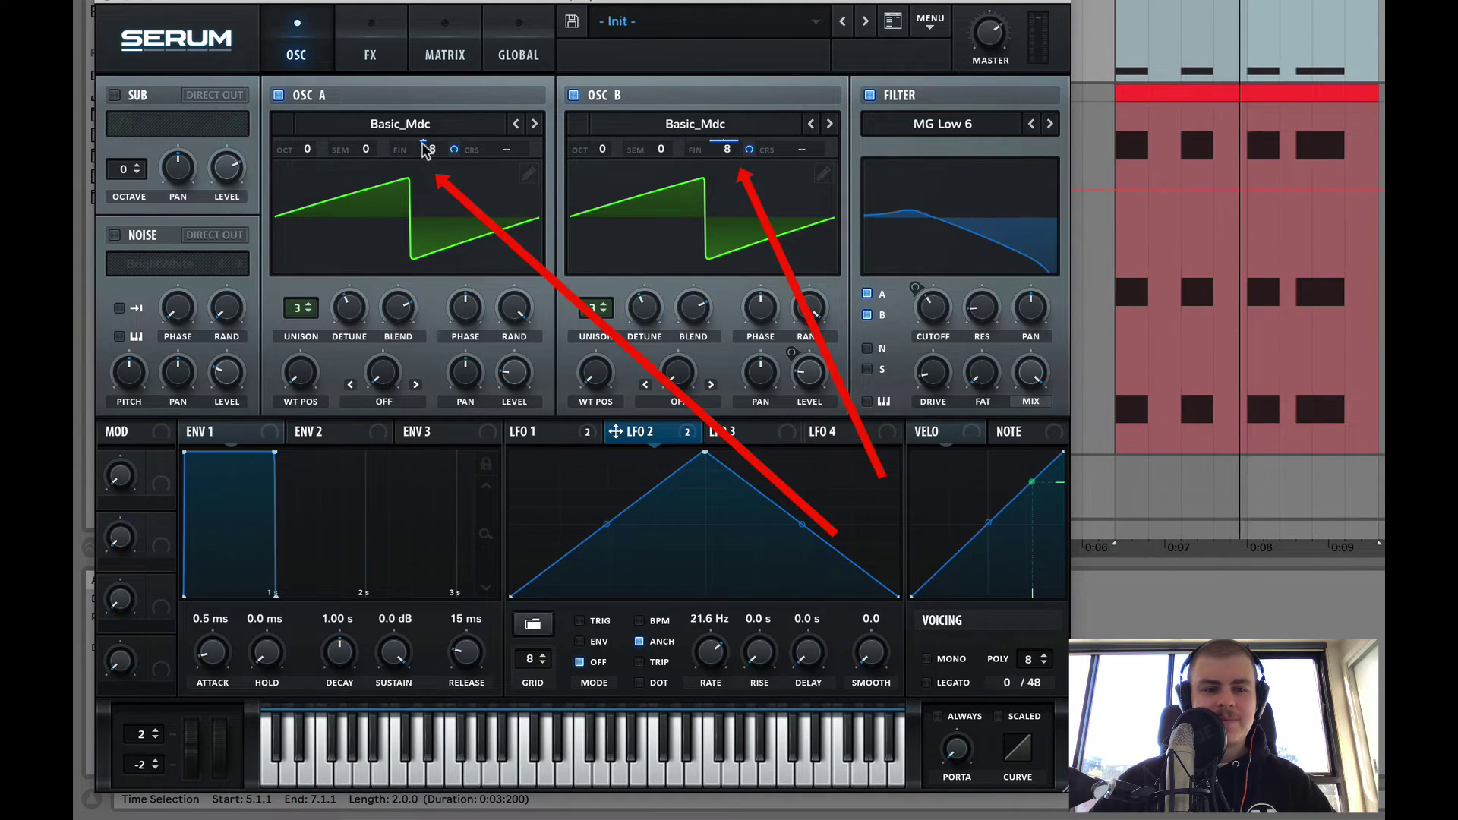
pyautogui.moveTo(742, 152); pyautogui.dragTo(741, 151)
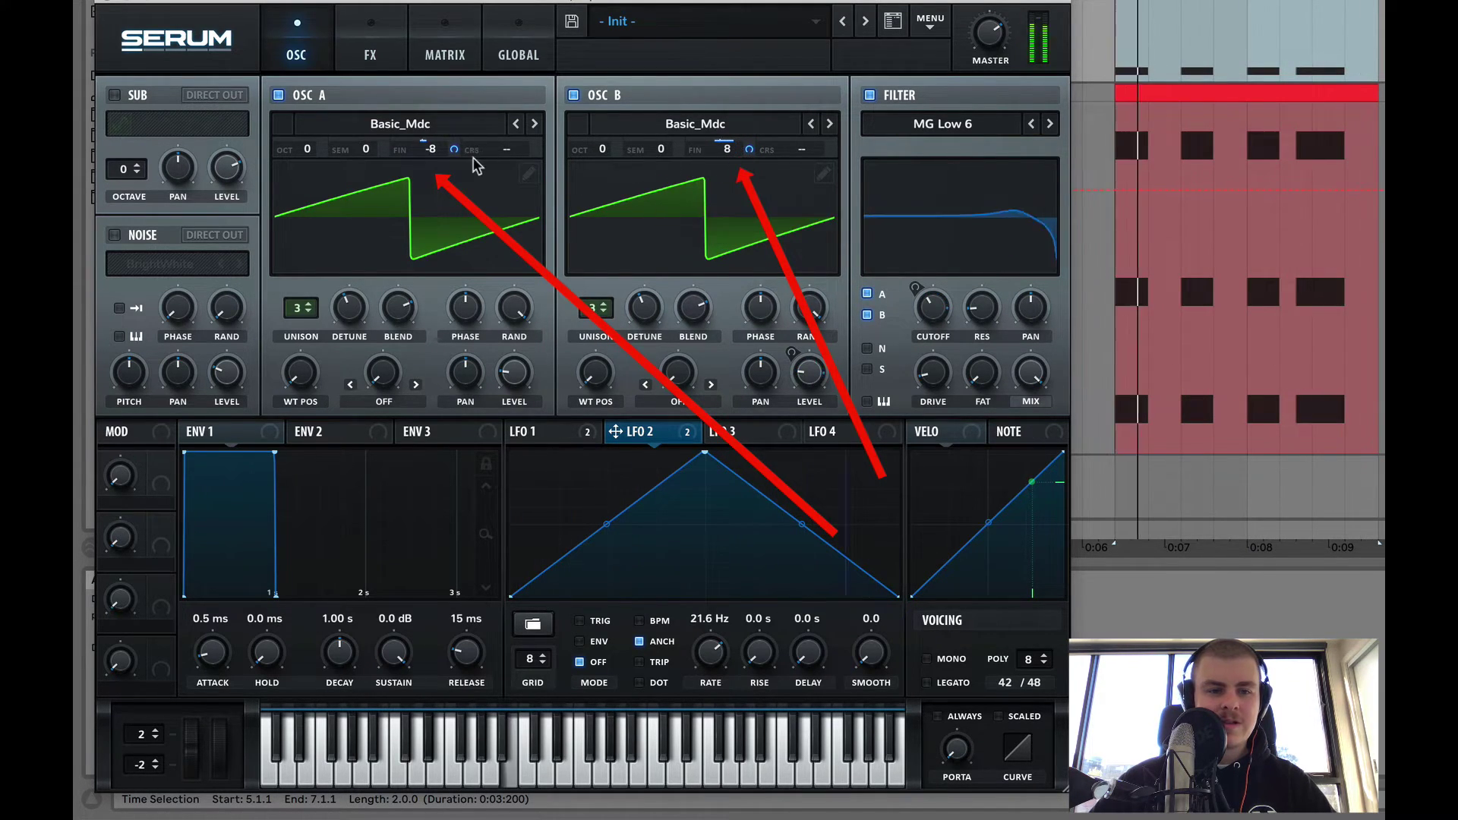
pyautogui.moveTo(453, 148); pyautogui.dragTo(453, 144)
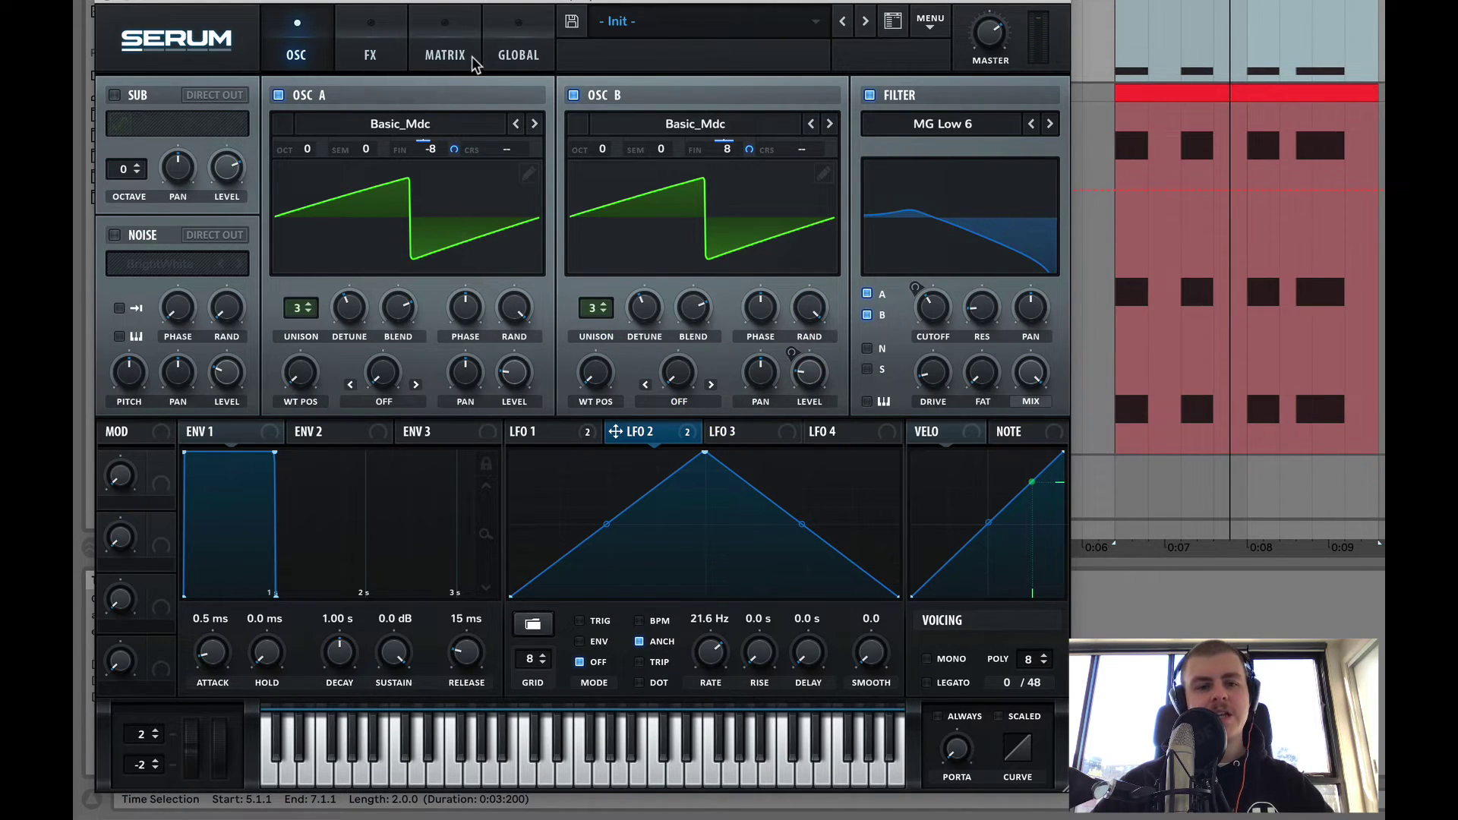
# - Set the unison mode of both oscillators to Random in the global settings and return to the oscillator view
pyautogui.click(507, 44)
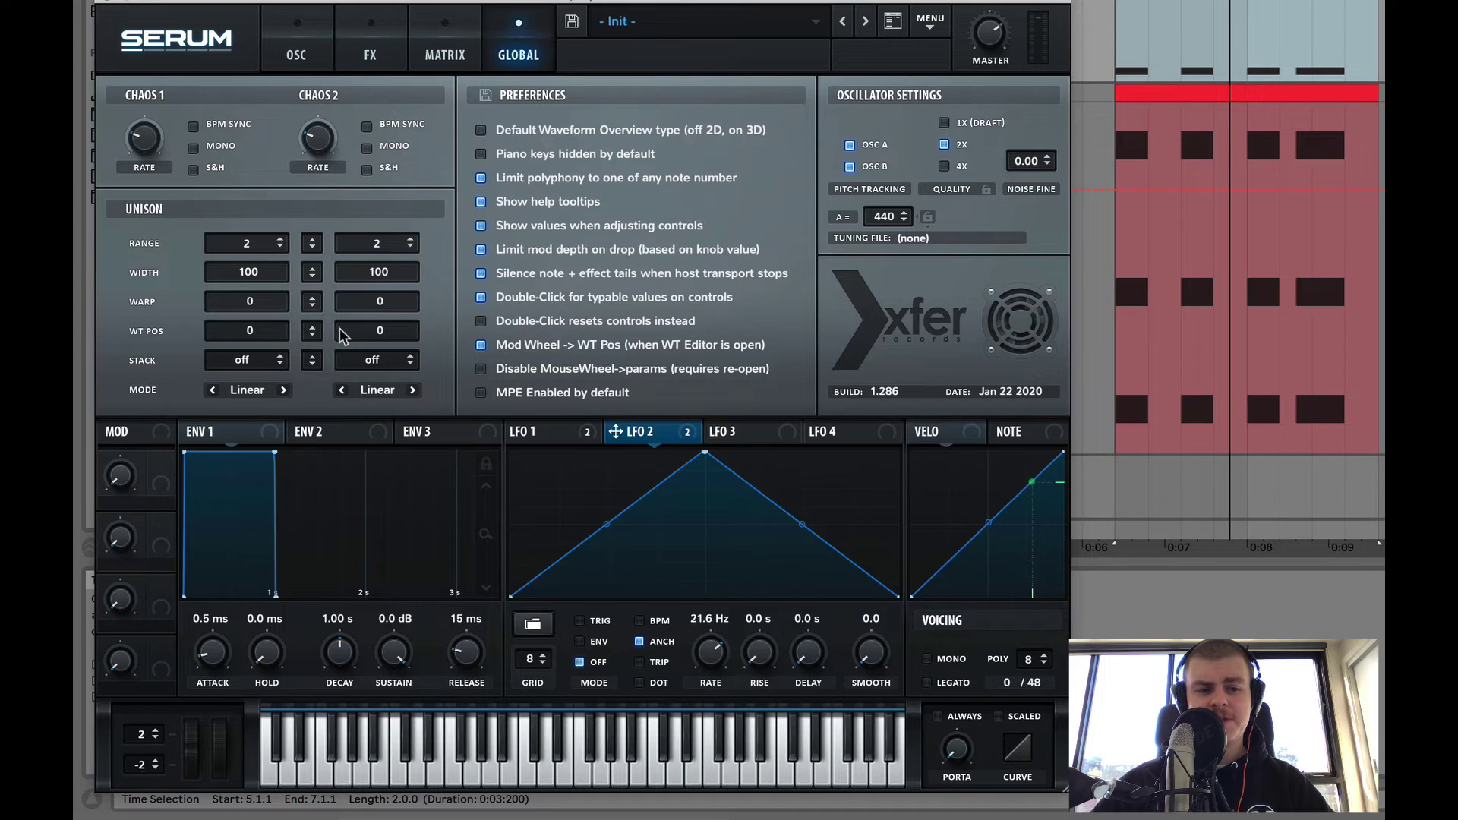
pyautogui.click(258, 392)
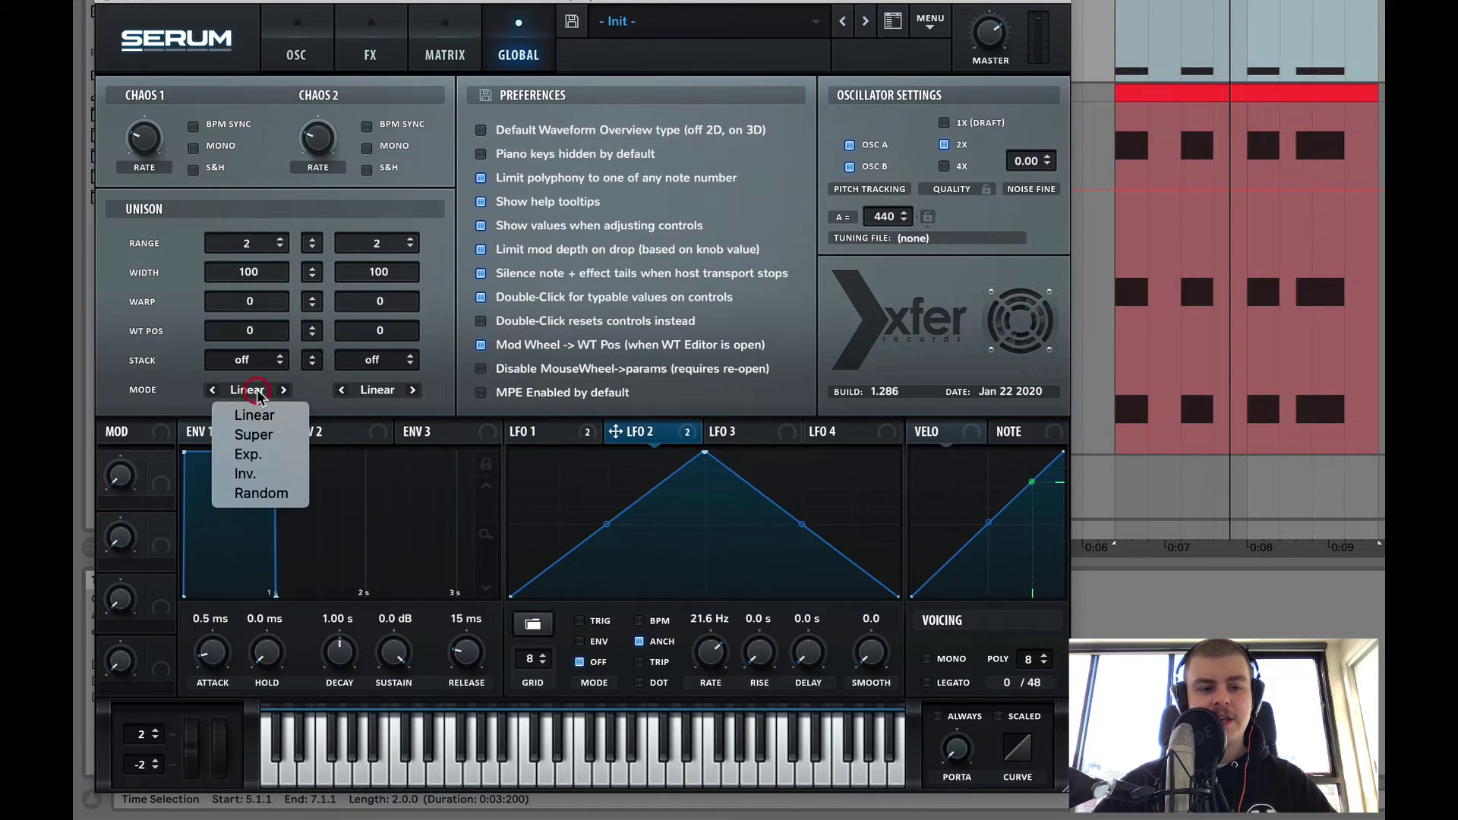
pyautogui.click(282, 495)
pyautogui.click(376, 392)
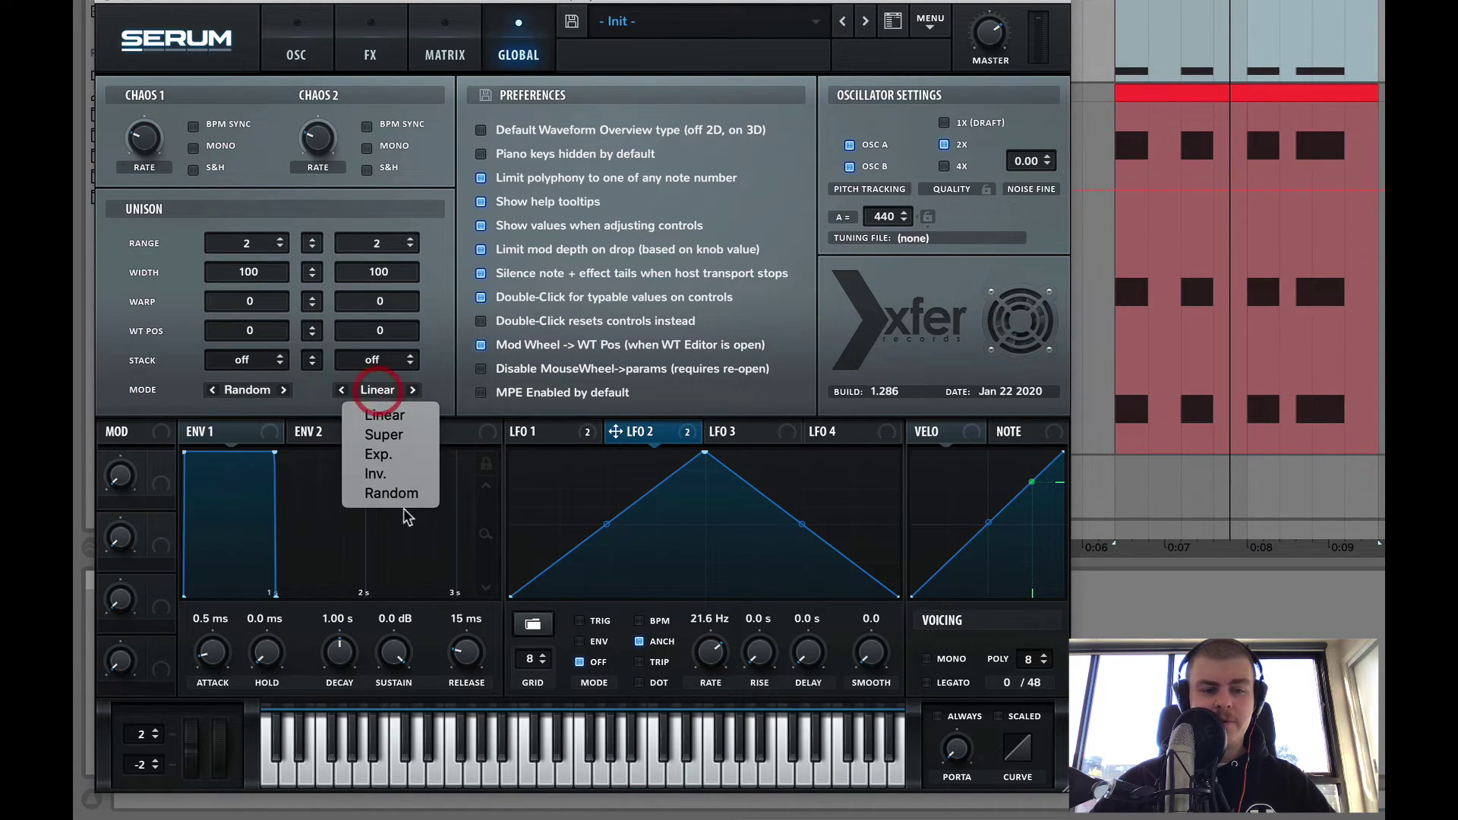
pyautogui.click(388, 493)
pyautogui.click(318, 69)
# - Set both oscillators to 7 unison voices and fine-tune Osc B's unison detune while listening
pyautogui.moveTo(636, 320); pyautogui.dragTo(640, 318)
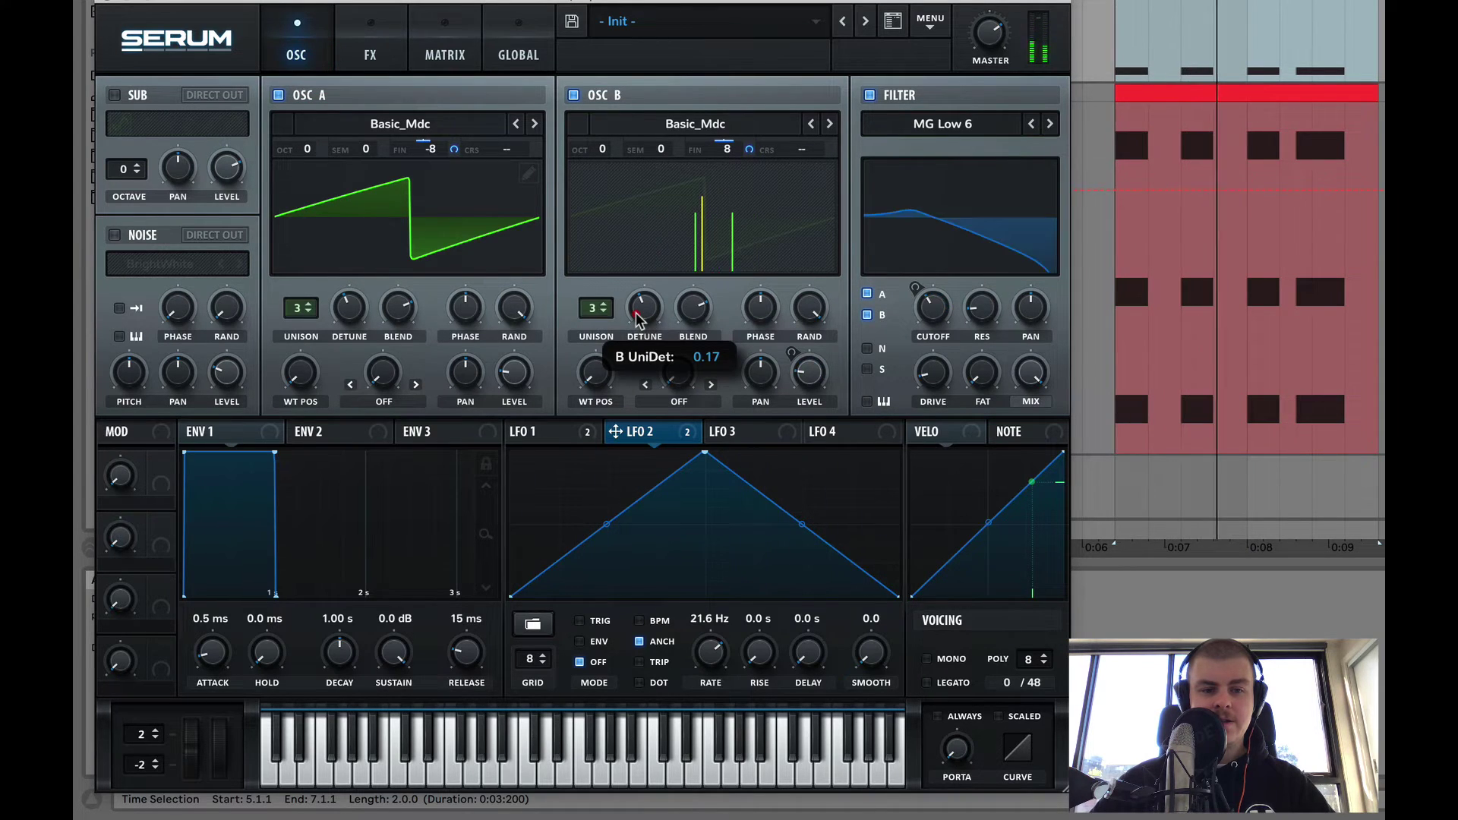
pyautogui.click(605, 304)
pyautogui.click(605, 303)
pyautogui.click(605, 303)
pyautogui.click(605, 303)
pyautogui.click(308, 305)
pyautogui.click(308, 304)
pyautogui.click(309, 304)
pyautogui.click(308, 304)
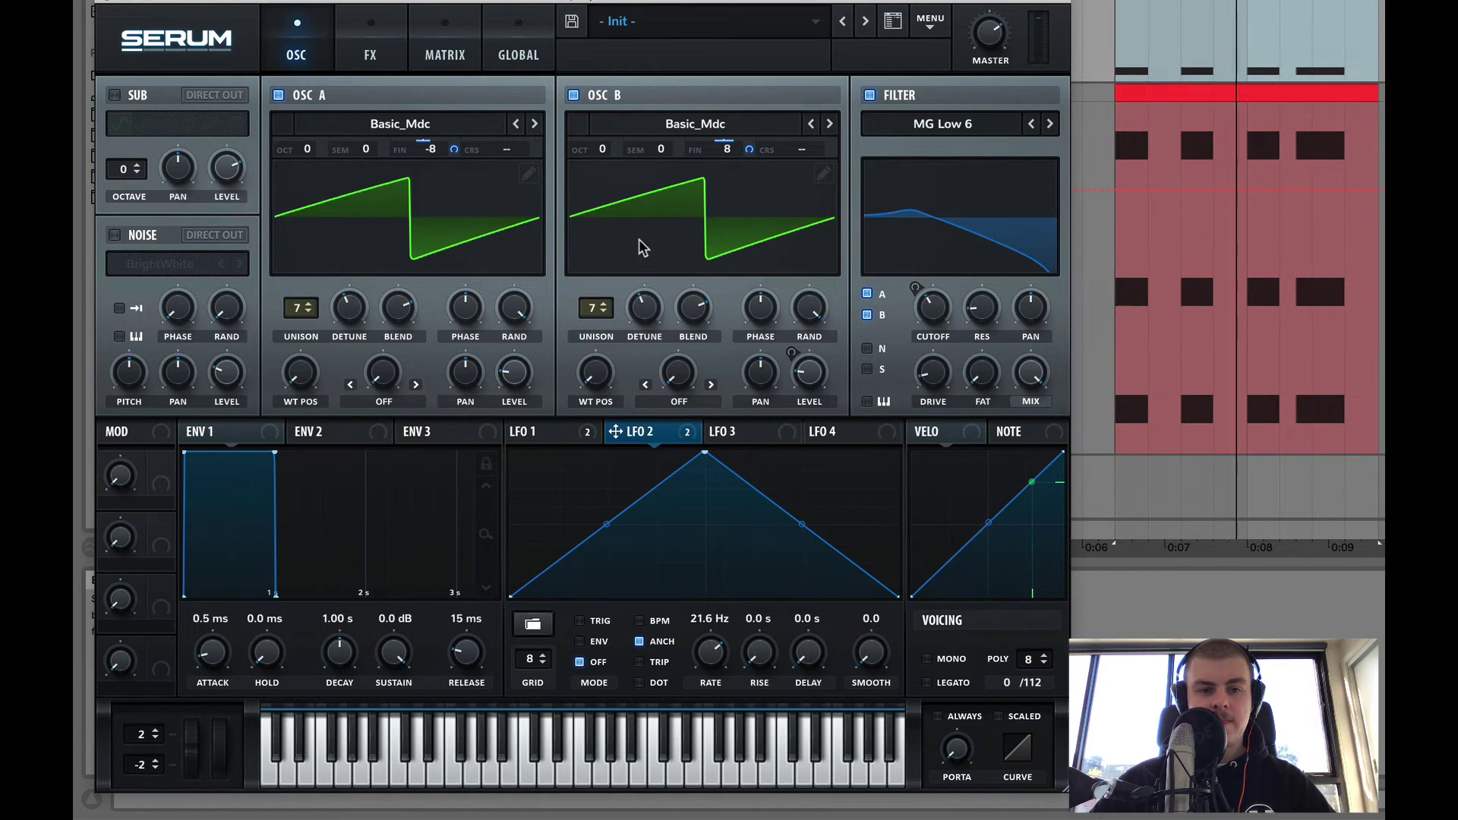
pyautogui.click(522, 50)
pyautogui.click(317, 43)
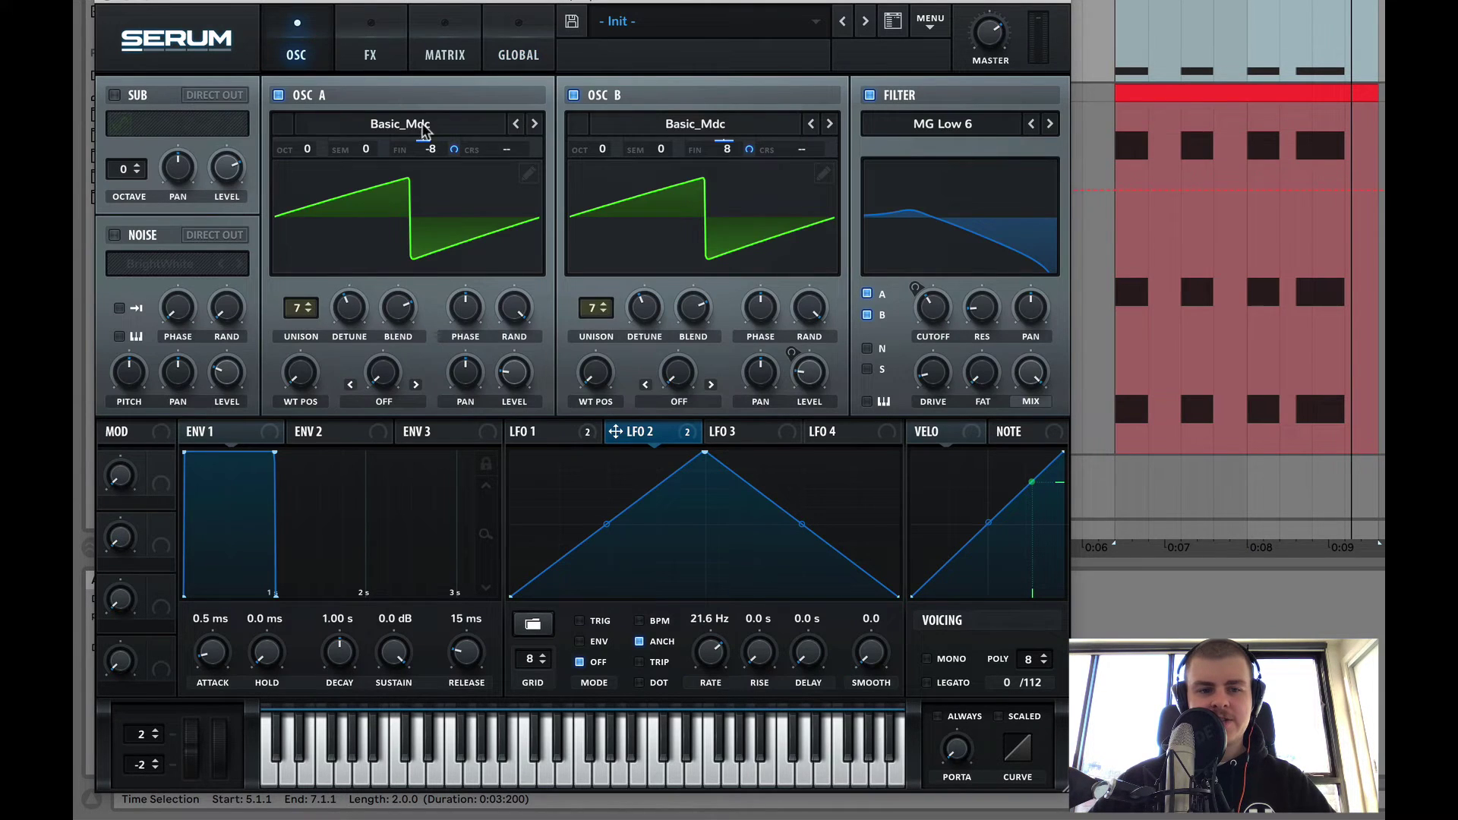
pyautogui.click(642, 311)
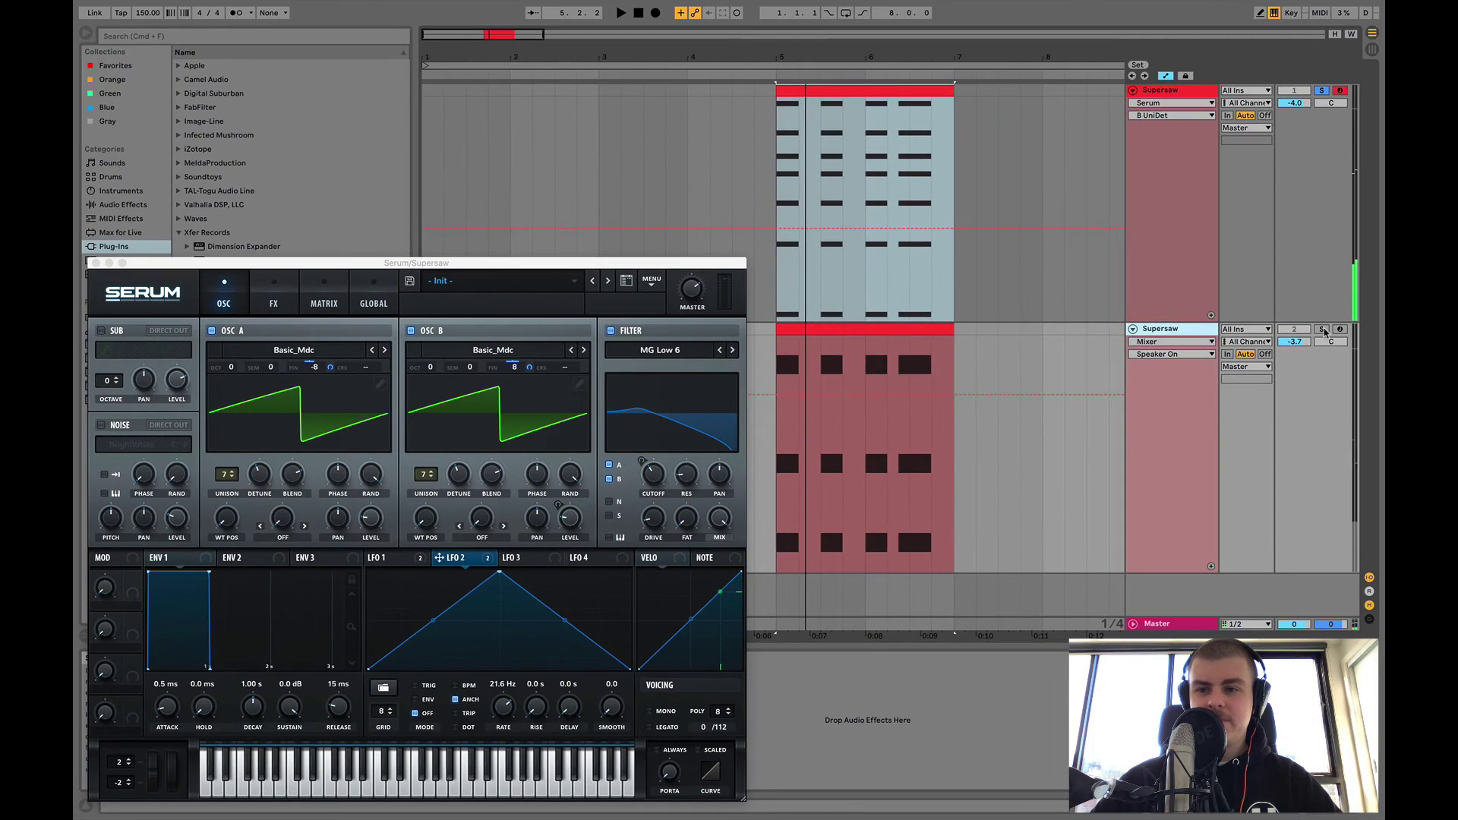
# - Solo the second Supersaw track and bring up its Serum
pyautogui.click(1321, 330)
pyautogui.click(817, 519)
pyautogui.press('super+alt+p')
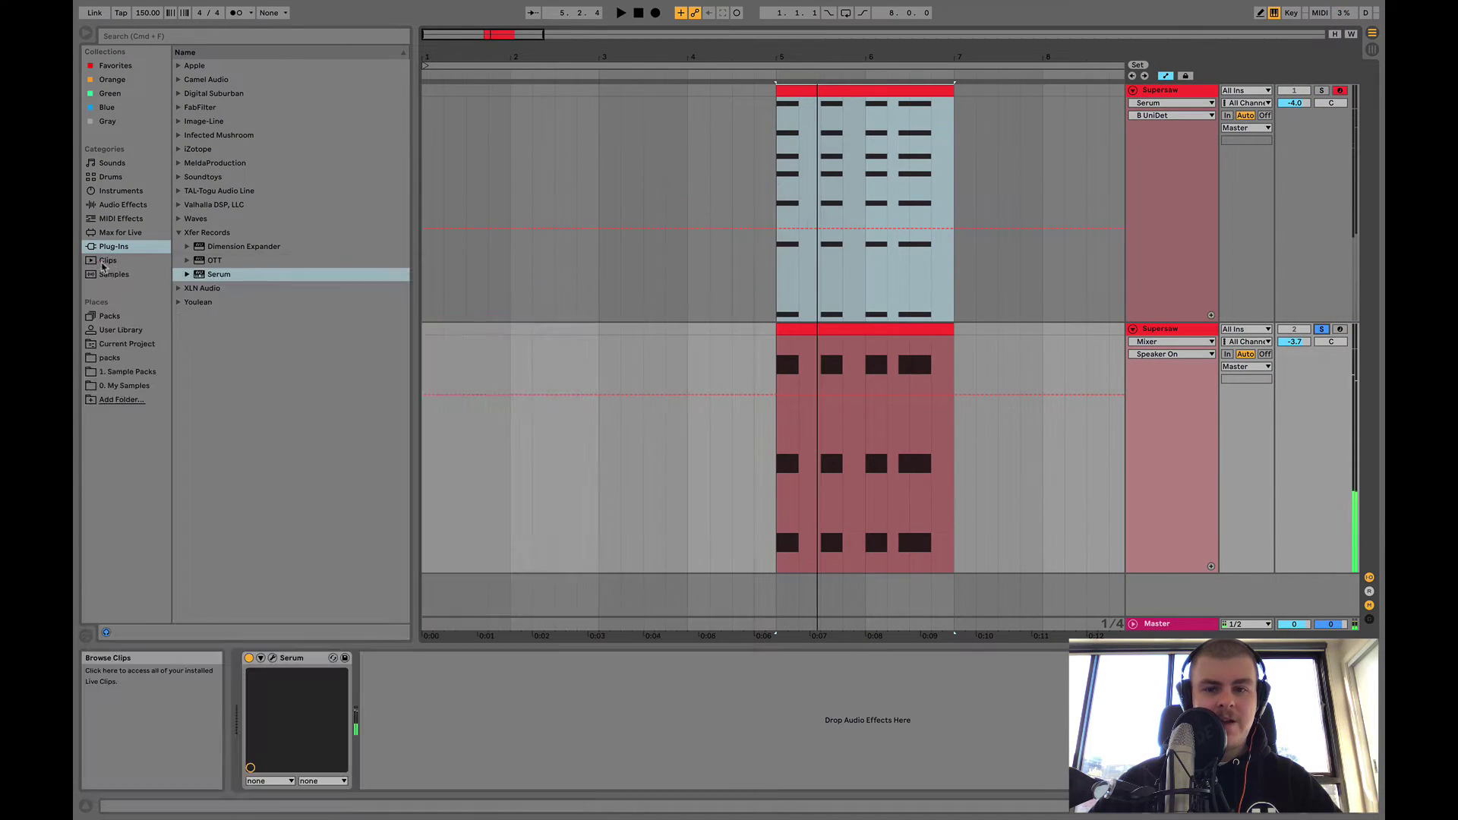
pyautogui.press('super+alt+p')
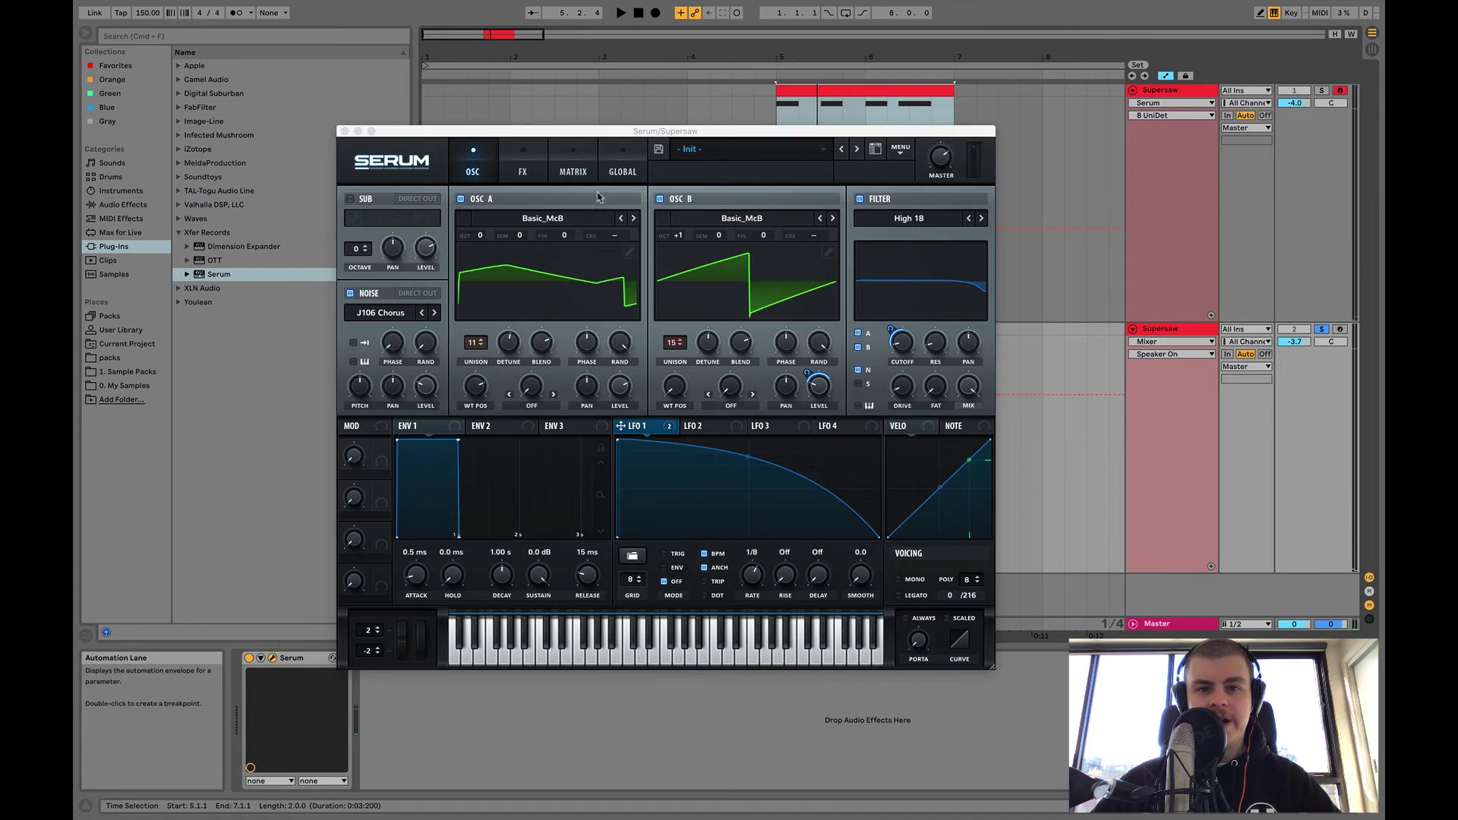
# - Set the unison stack to 12 (1x) on both oscillators of the second layer
pyautogui.click(576, 173)
pyautogui.click(617, 172)
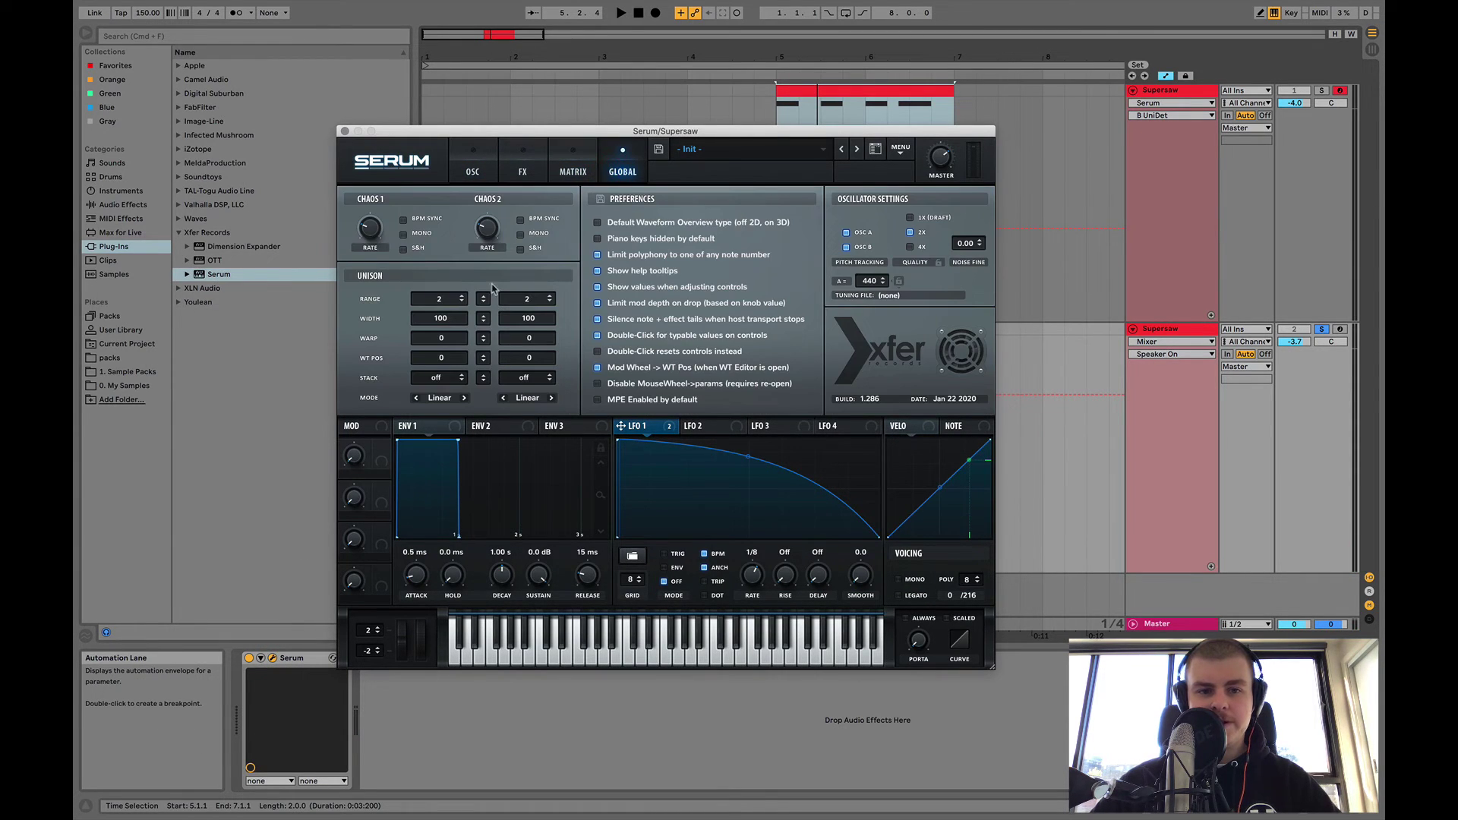
pyautogui.click(471, 173)
pyautogui.click(623, 169)
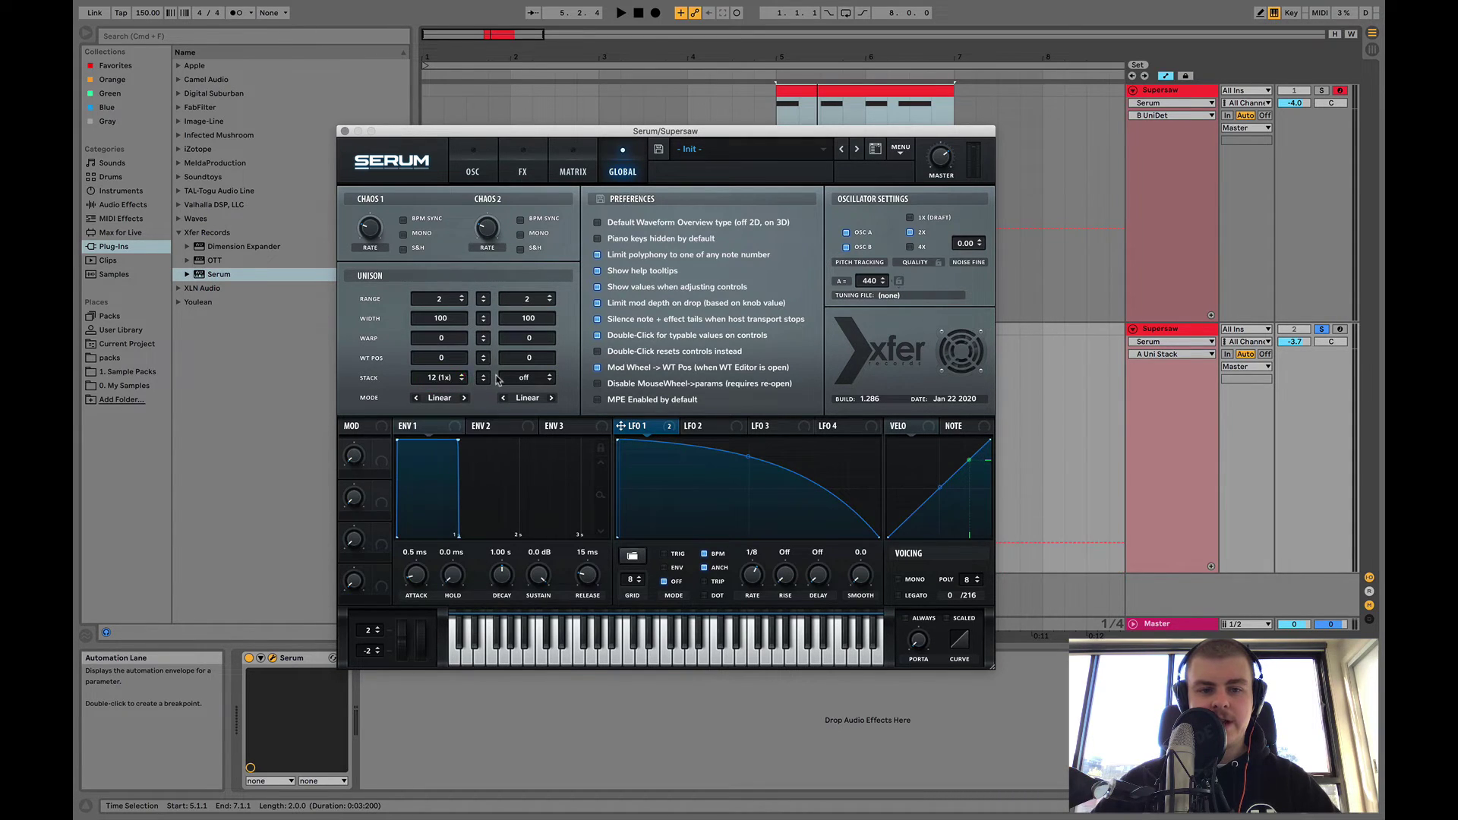
pyautogui.click(549, 375)
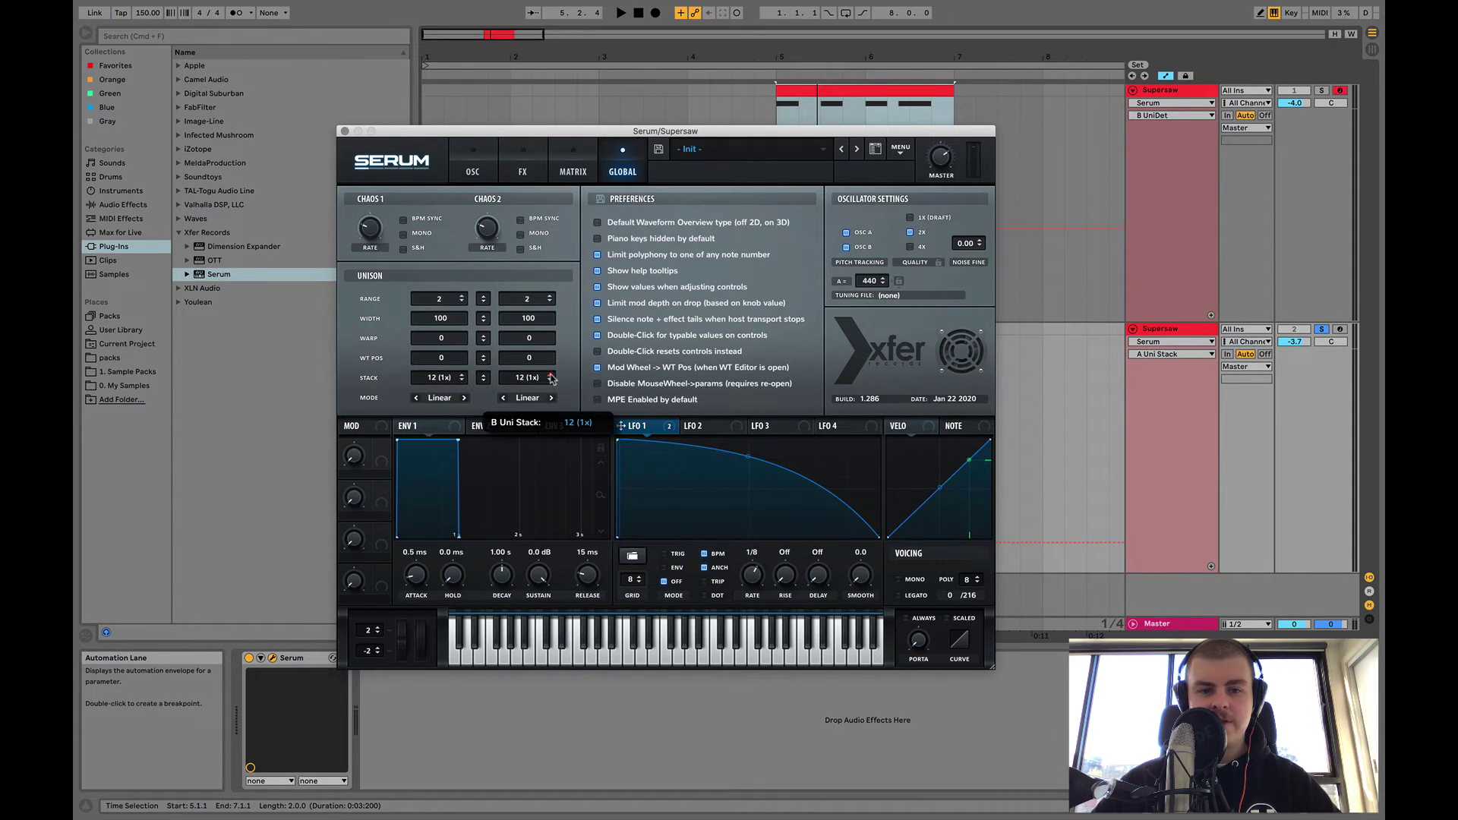
pyautogui.click(478, 155)
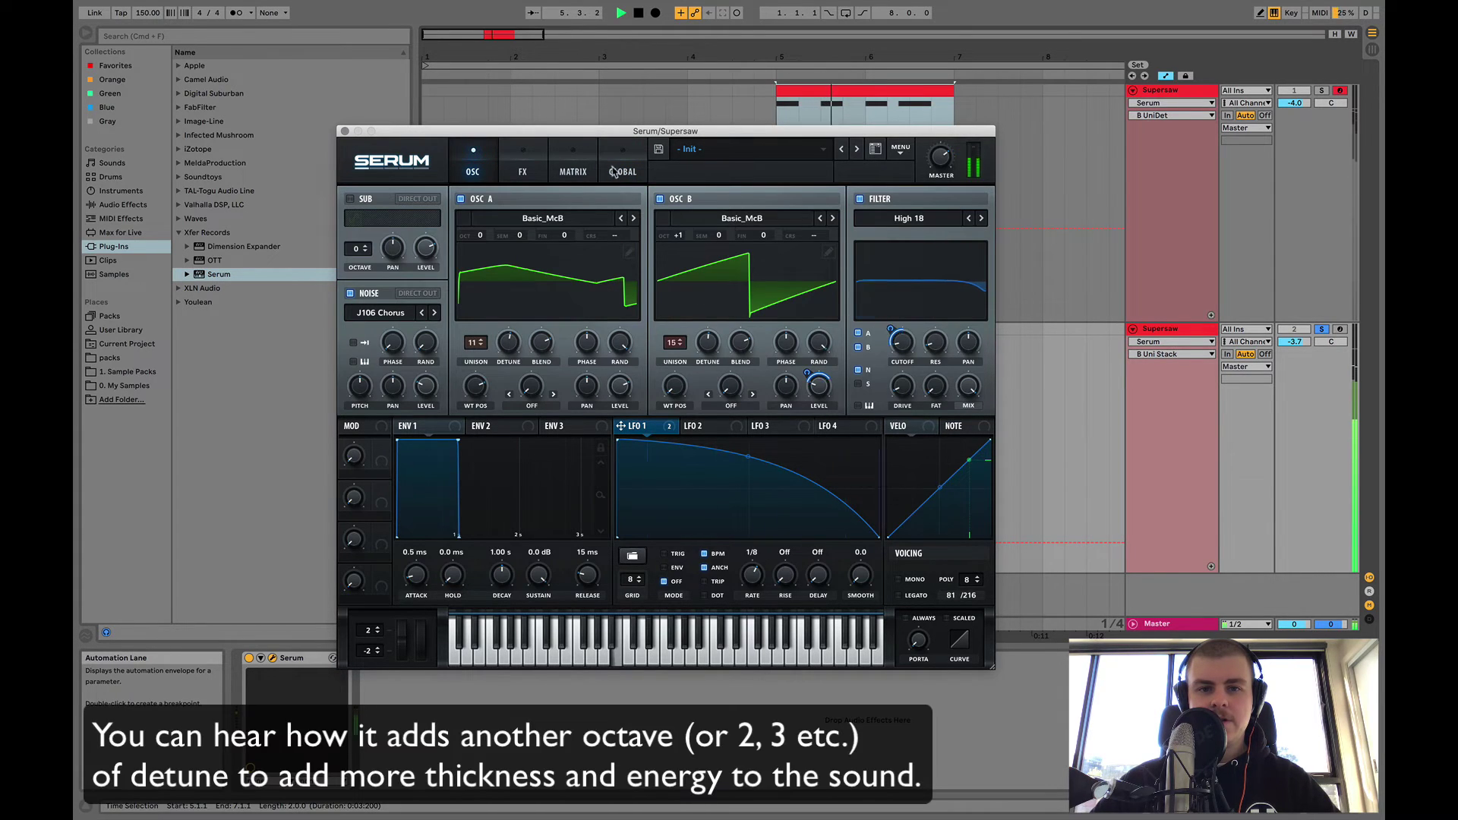
# - Try the 12 (2x) unison stack on both oscillators while listening and return both to 12 (1x)
pyautogui.click(623, 168)
pyautogui.press('space')
pyautogui.click(549, 377)
pyautogui.click(461, 375)
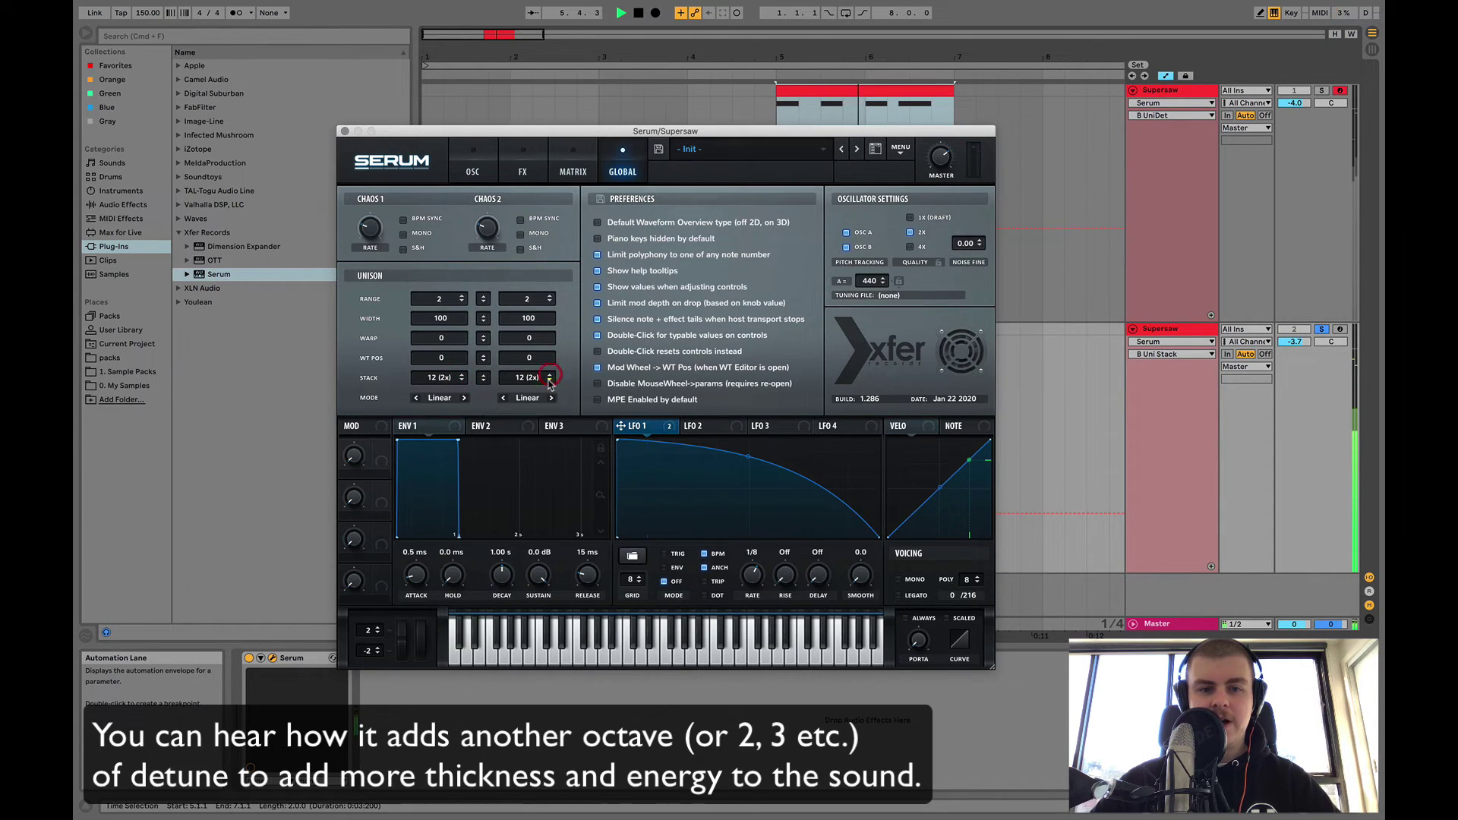
pyautogui.press('space')
pyautogui.click(461, 380)
pyautogui.press('space')
pyautogui.click(549, 375)
pyautogui.click(549, 380)
pyautogui.press('space')
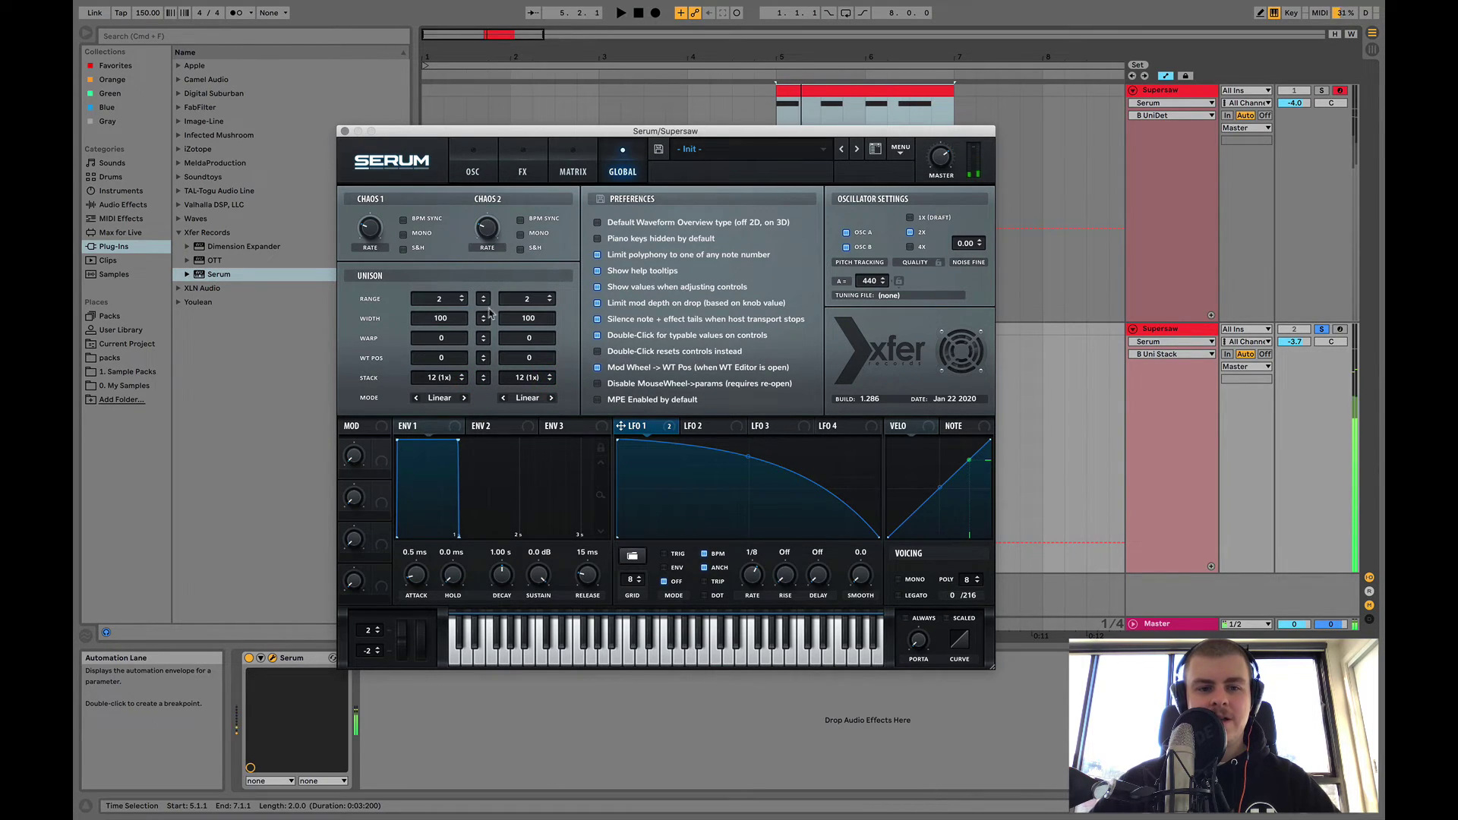
# - Set Osc A's unison mode to Super and choose a unison mode for Osc B
pyautogui.click(439, 398)
pyautogui.click(503, 401)
pyautogui.click(505, 399)
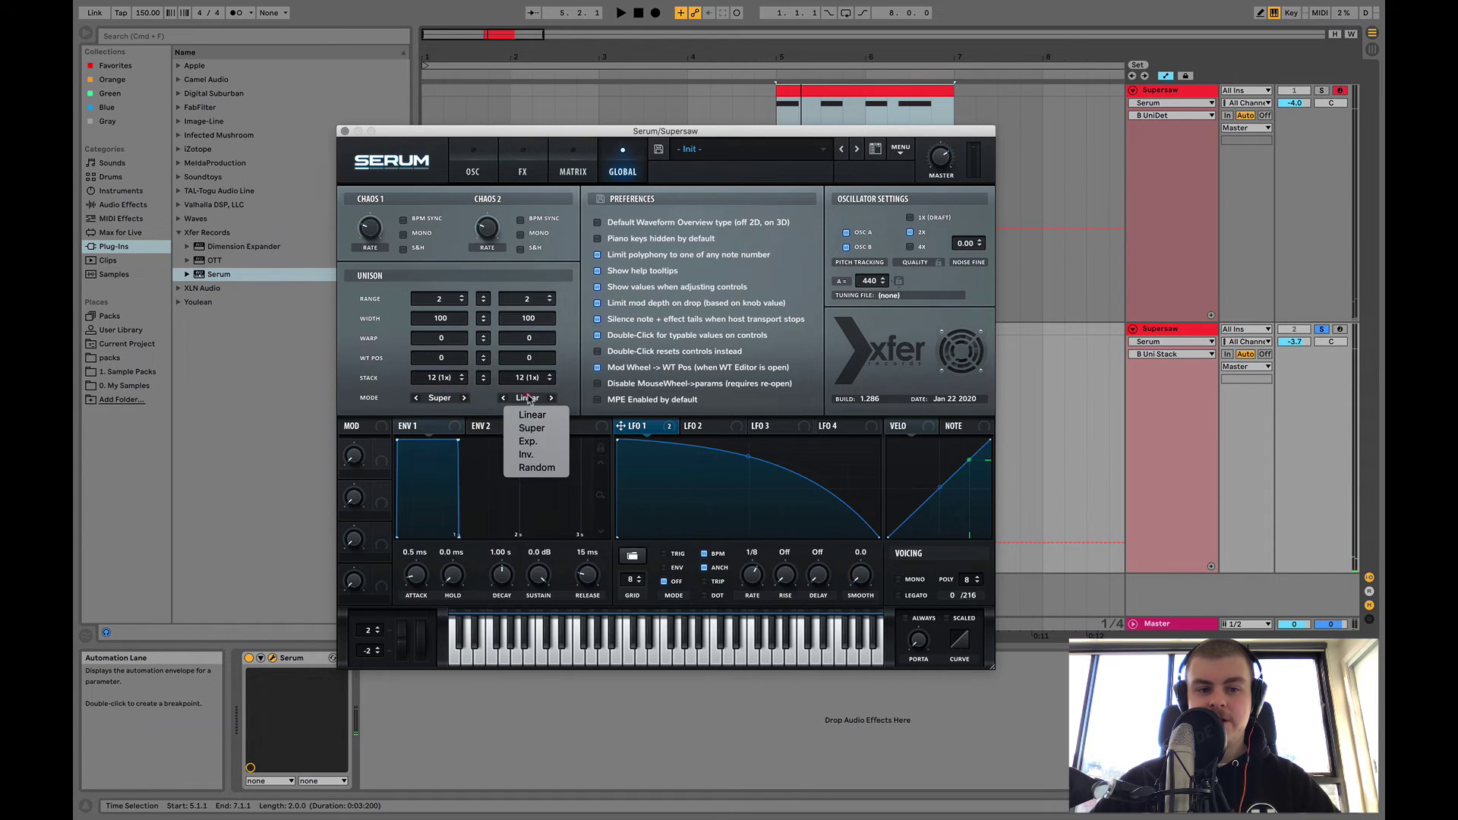
# - Adjust the unison detune of both oscillators in the second layer
pyautogui.click(468, 171)
pyautogui.click(727, 345)
pyautogui.click(509, 346)
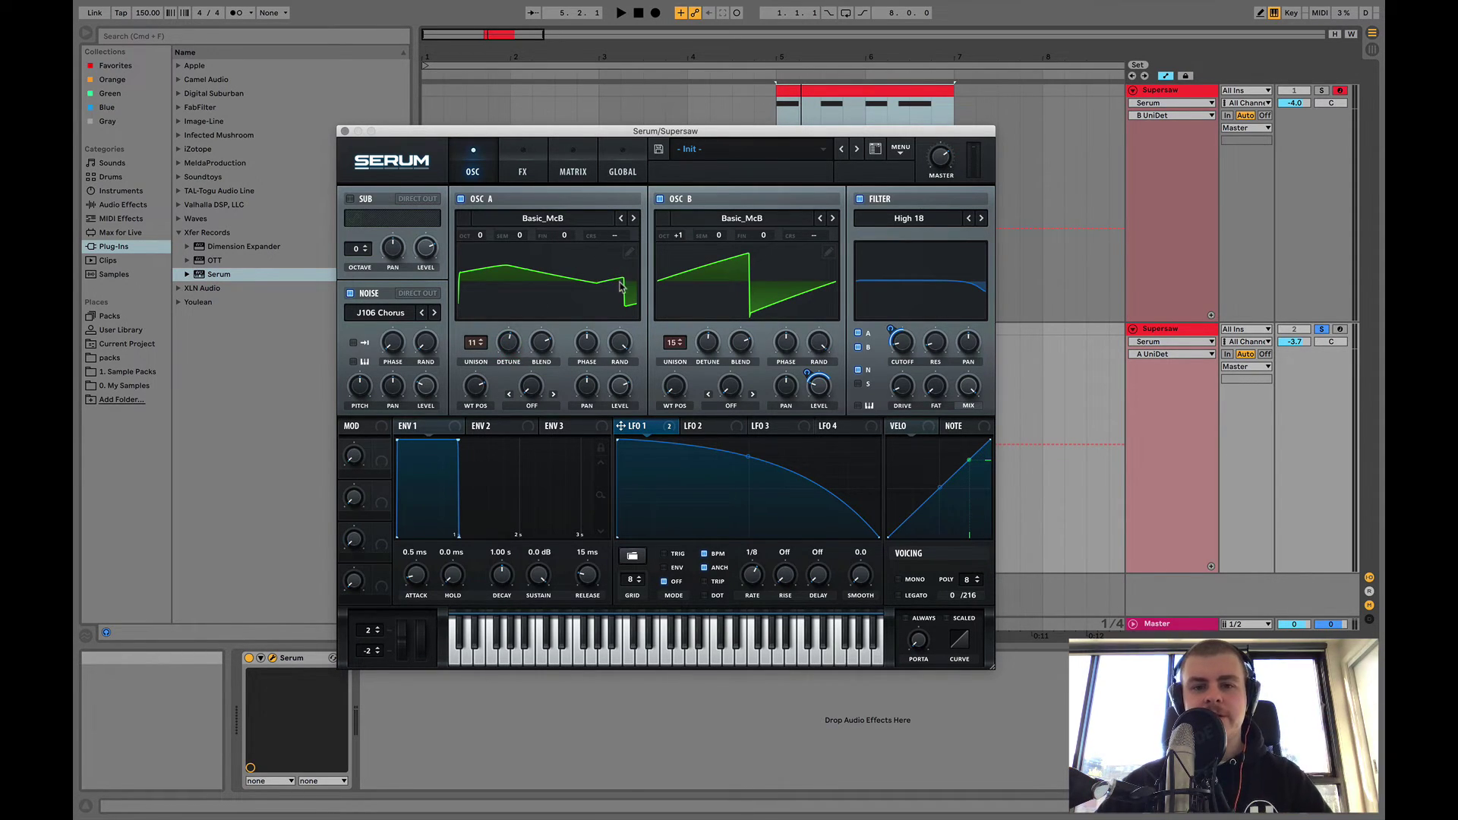
# - Unsolo the second Supersaw track and listen to both layers together
pyautogui.click(1322, 330)
pyautogui.press('space')
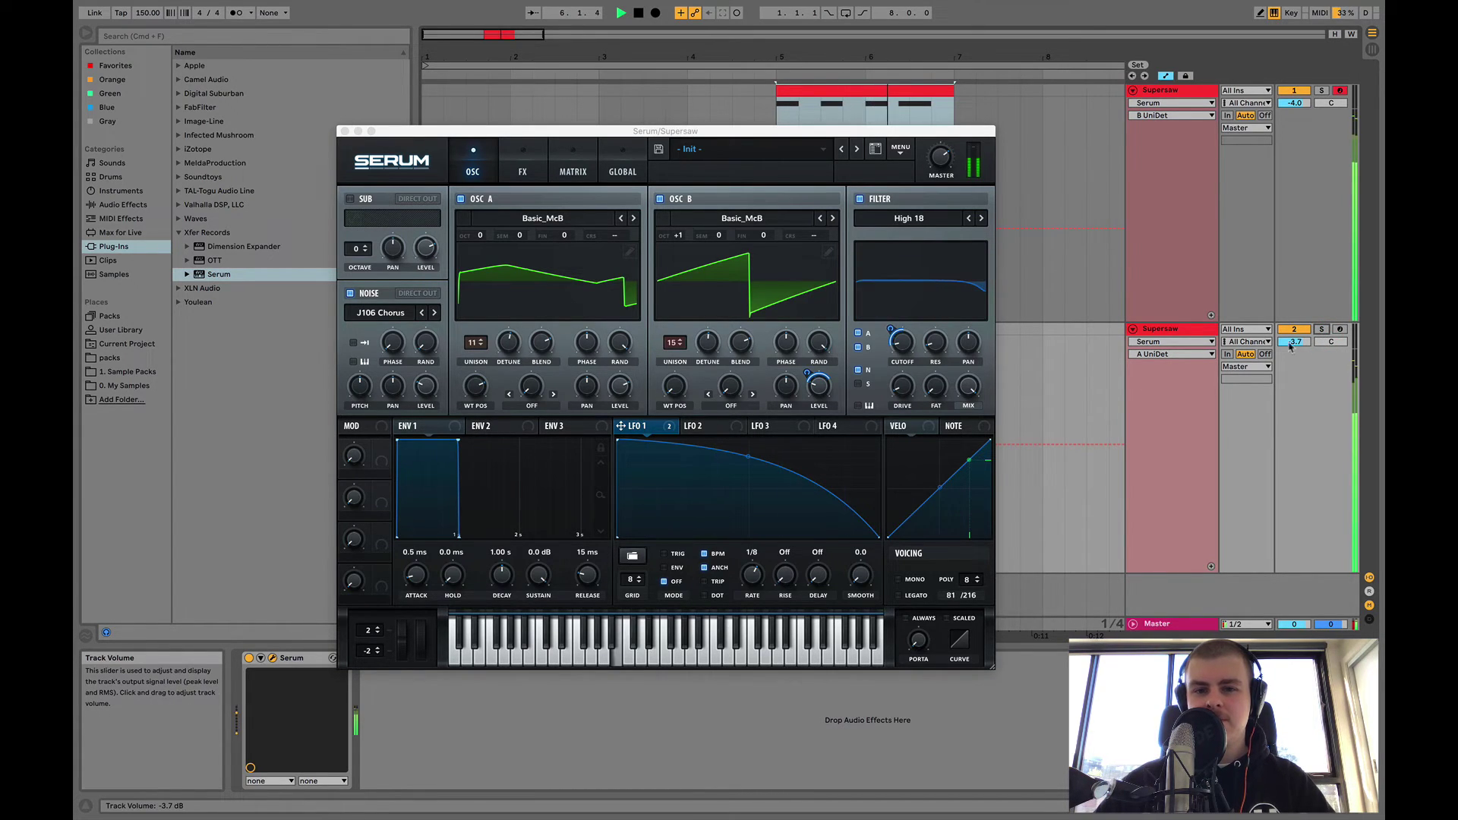
pyautogui.press('space')
# - Switch to the main Supersaw track's Serum and enable its Reverb and Delay effects
pyautogui.click(344, 131)
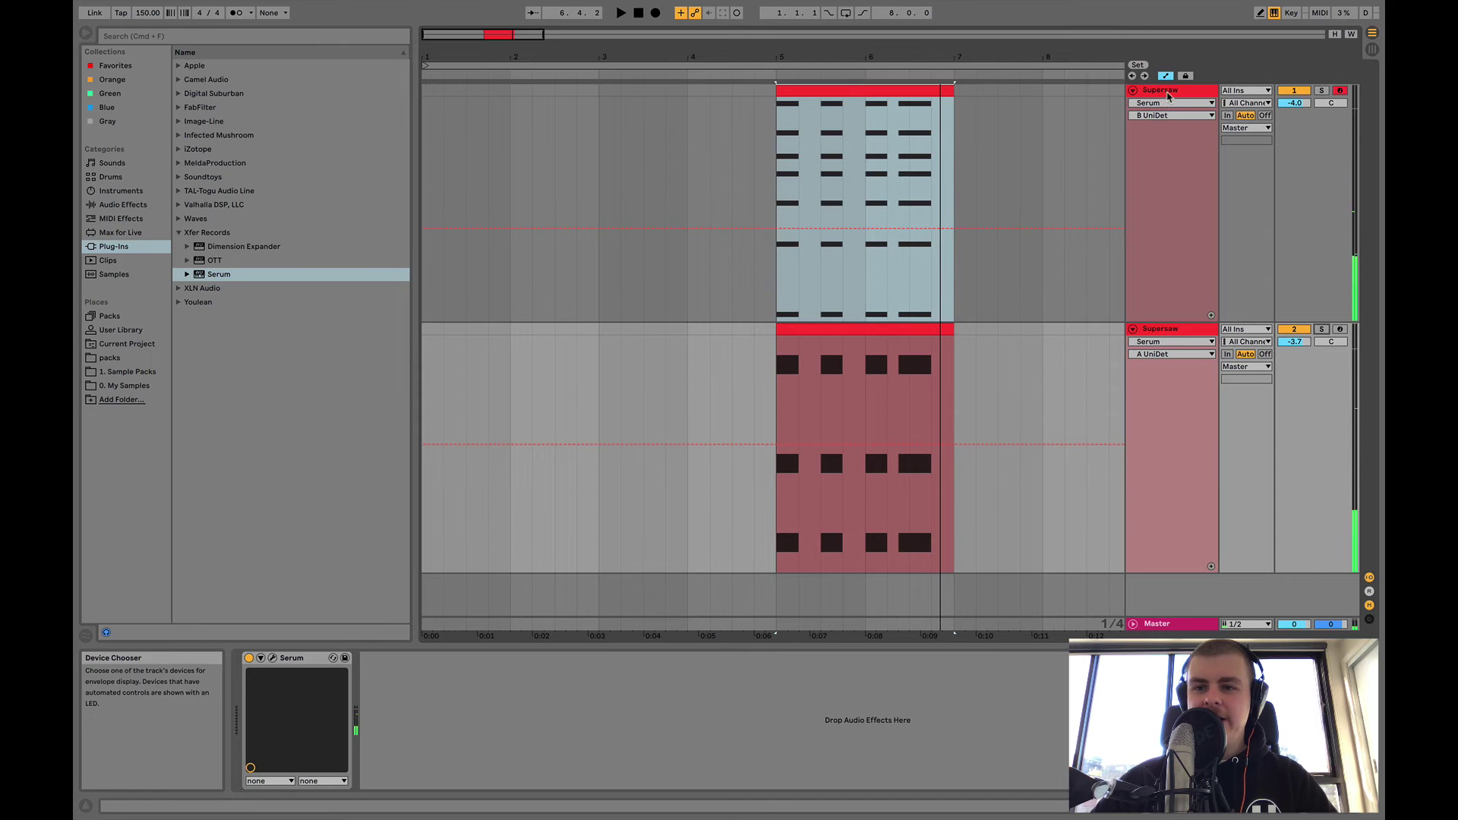
pyautogui.click(1156, 127)
pyautogui.click(272, 658)
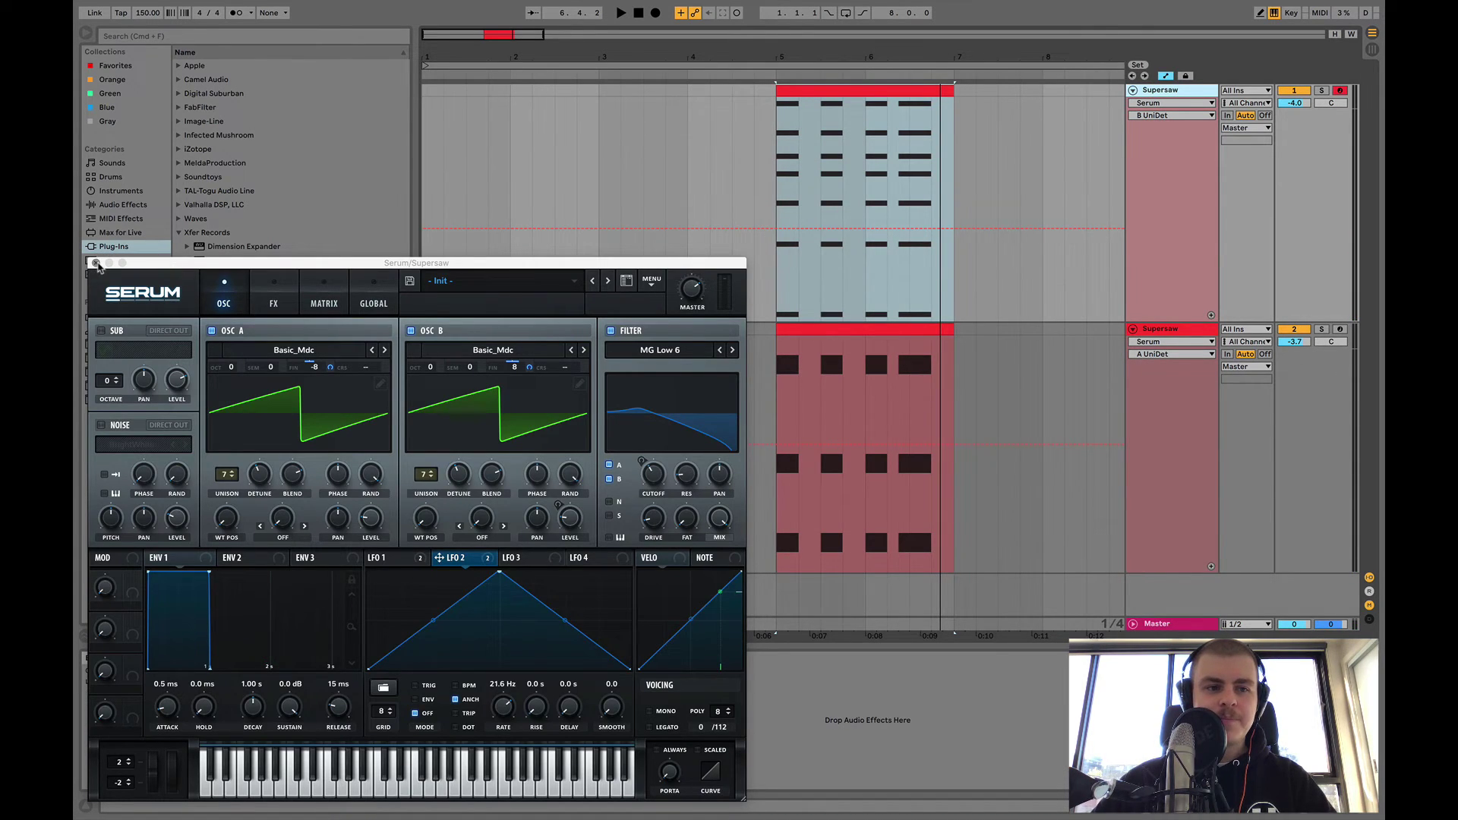
pyautogui.click(274, 303)
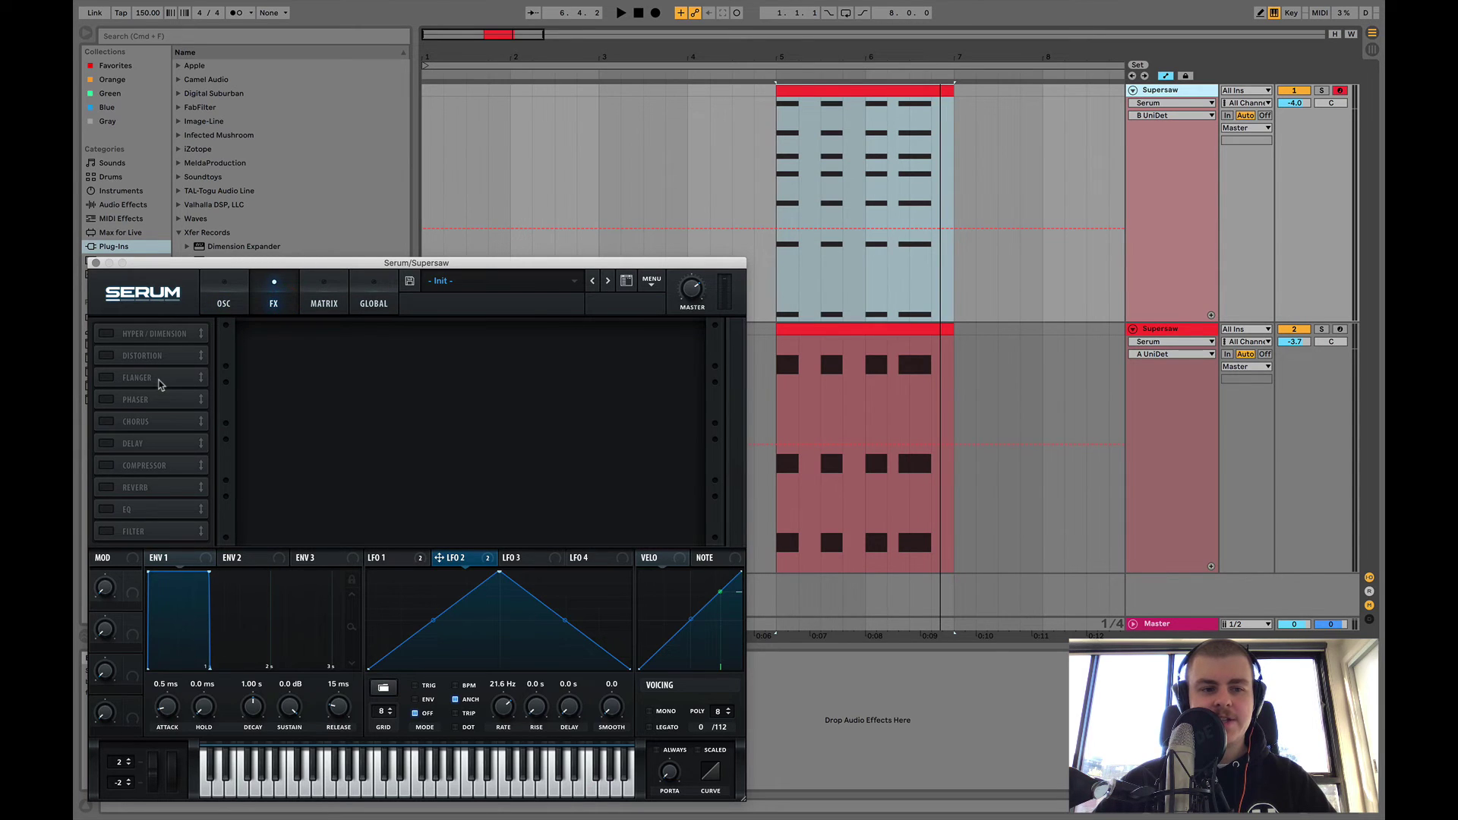
pyautogui.click(110, 488)
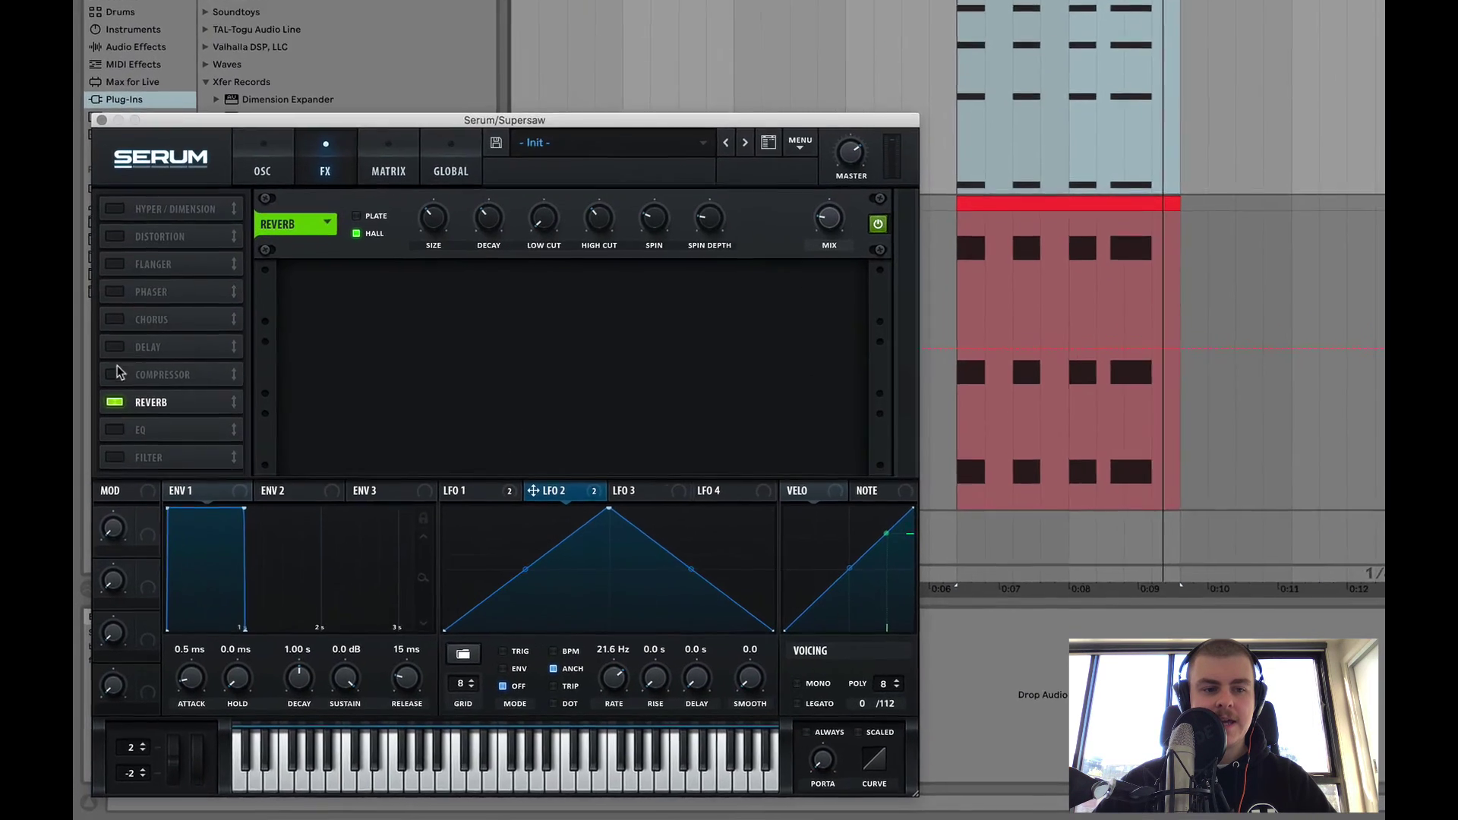
pyautogui.click(115, 445)
# - Set the delay to Ping-Pong with about 23% mix and its filter to frequency 2835 and Q 1.3
pyautogui.click(965, 137)
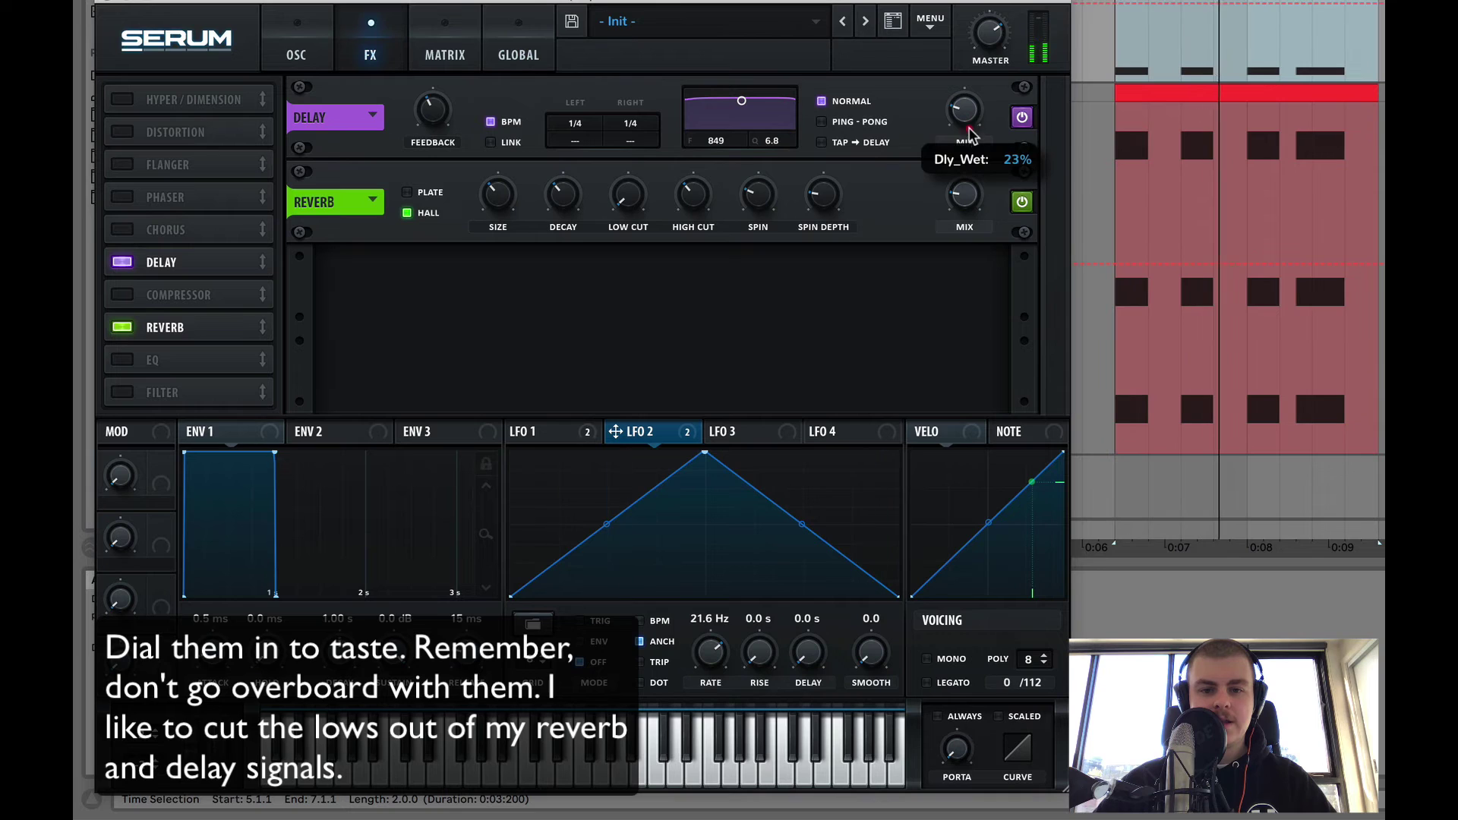
pyautogui.moveTo(742, 101); pyautogui.dragTo(761, 125)
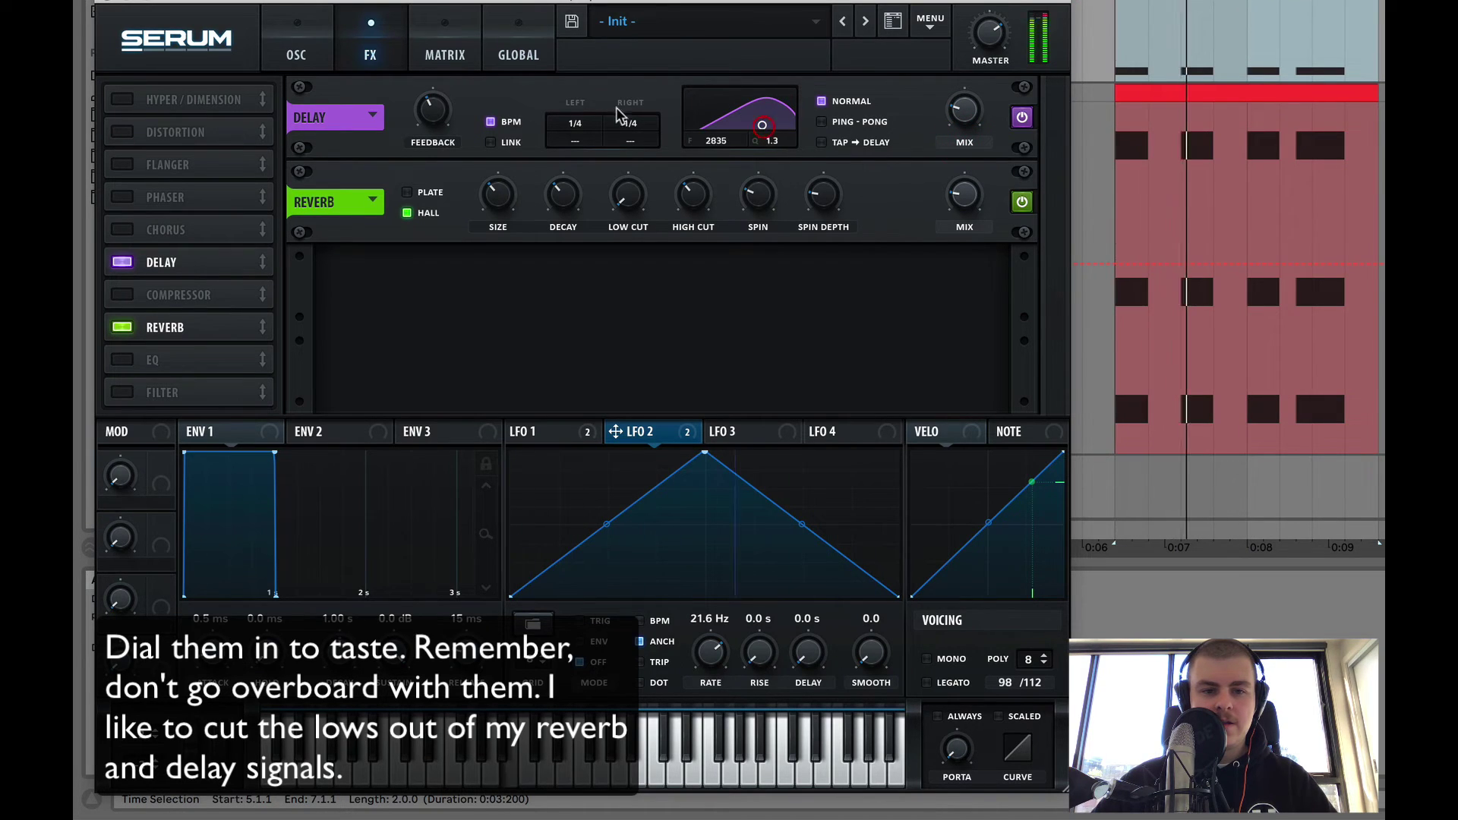
pyautogui.click(821, 121)
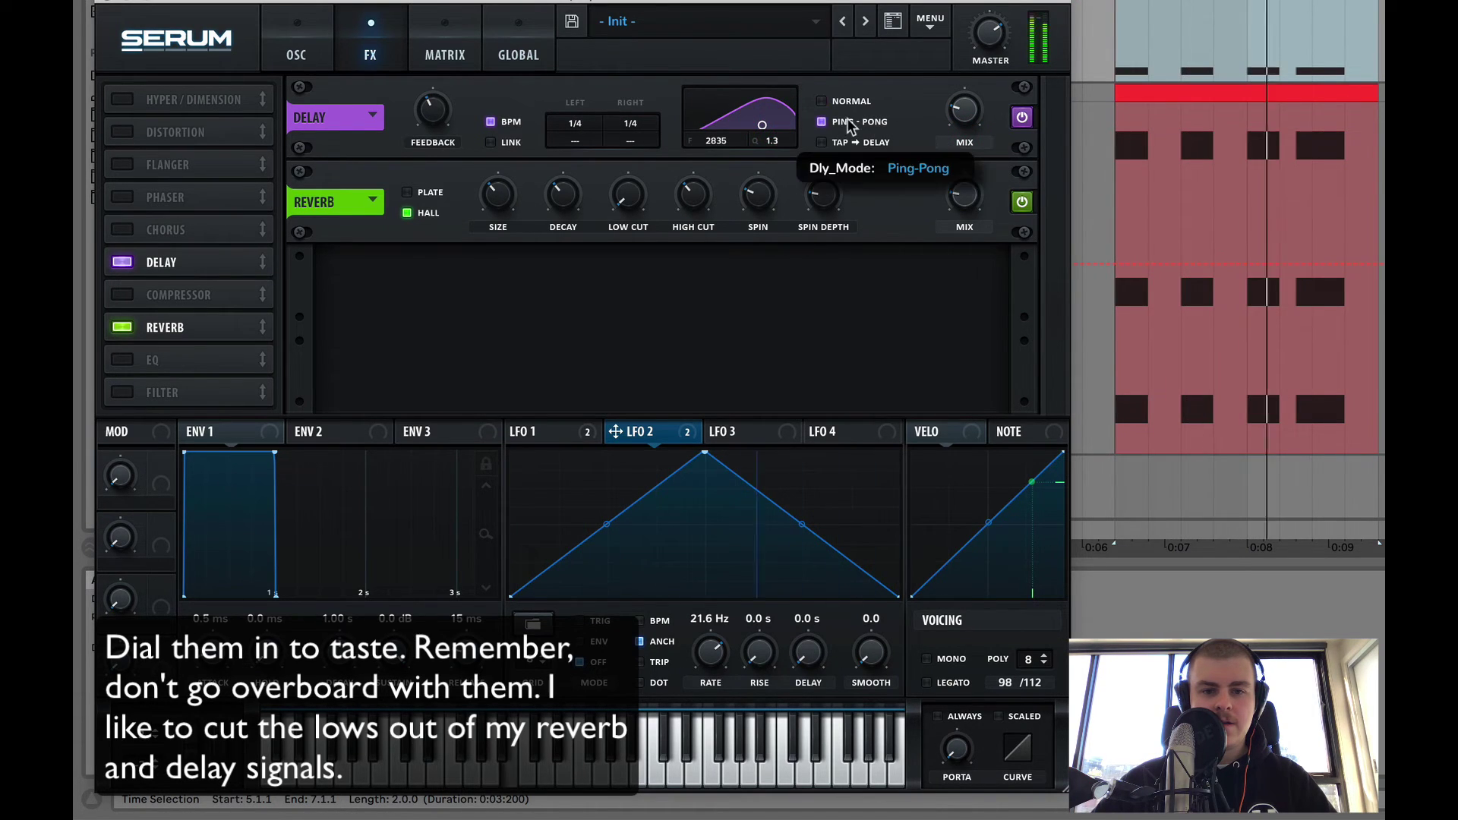
# - Adjust the reverb mix and set its low cut to about 23% while listening
pyautogui.click(960, 177)
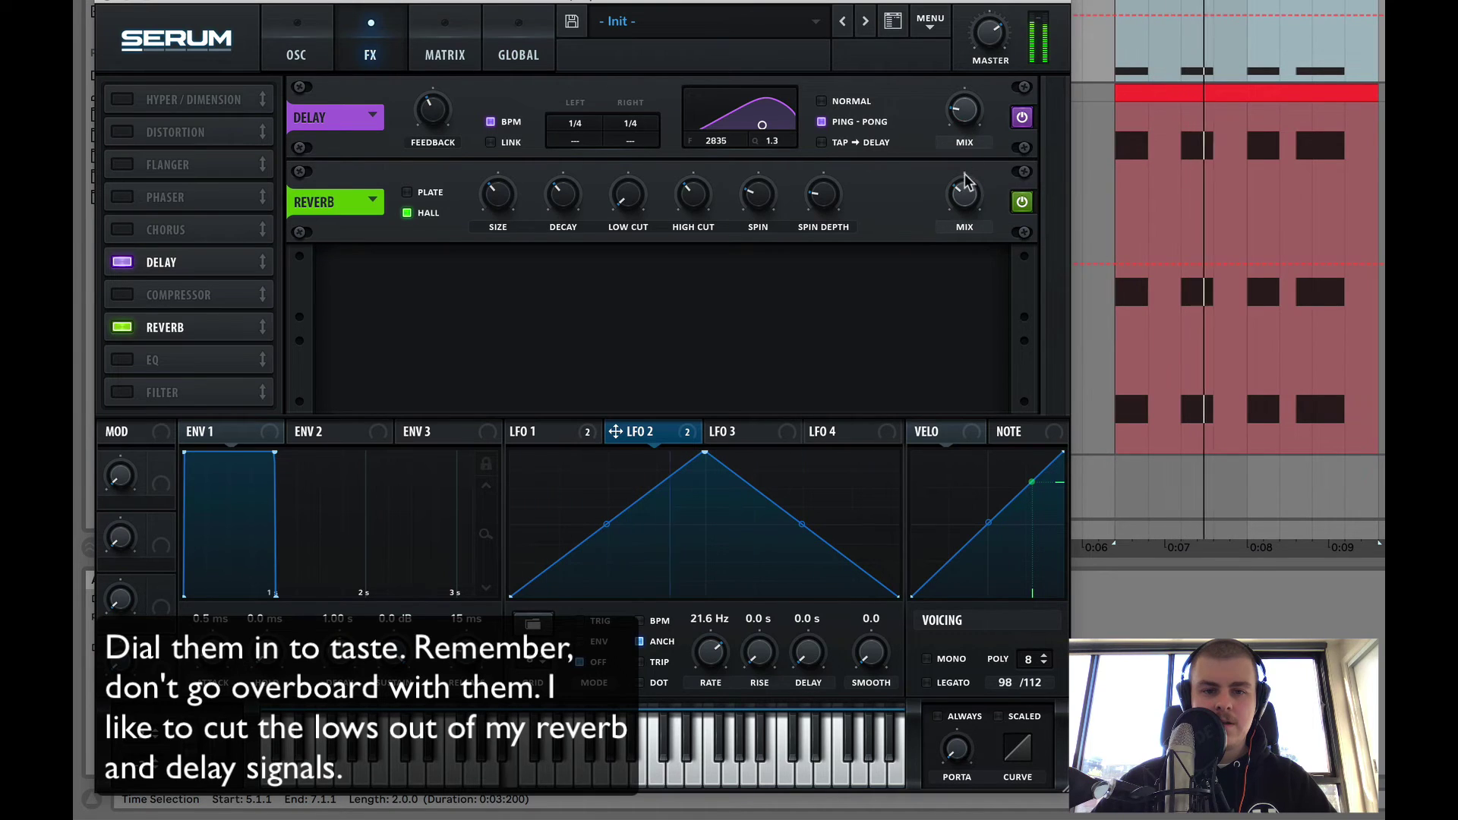
pyautogui.moveTo(963, 190); pyautogui.dragTo(965, 212)
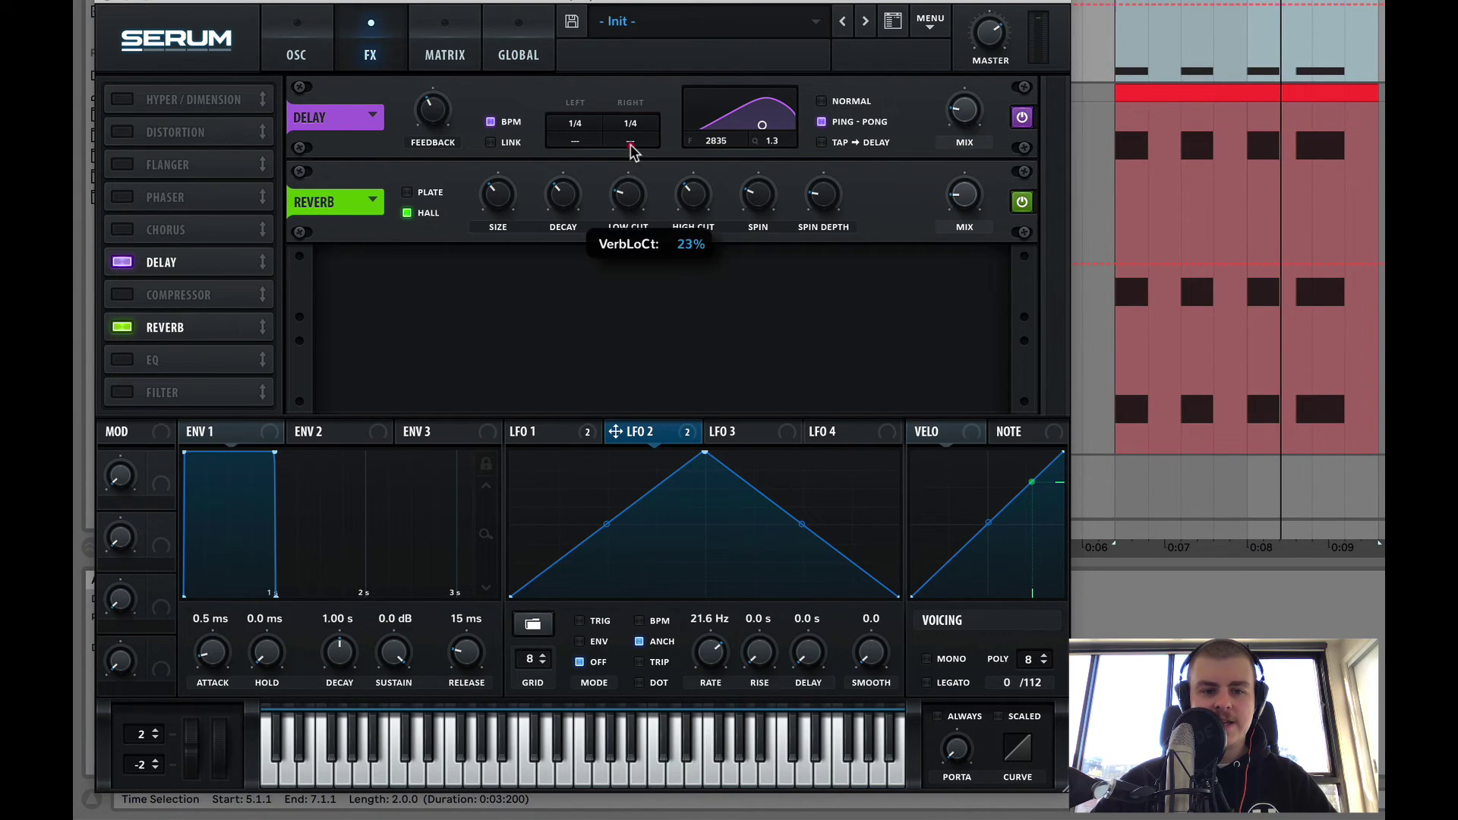
pyautogui.moveTo(632, 202); pyautogui.dragTo(634, 199)
pyautogui.press('space')
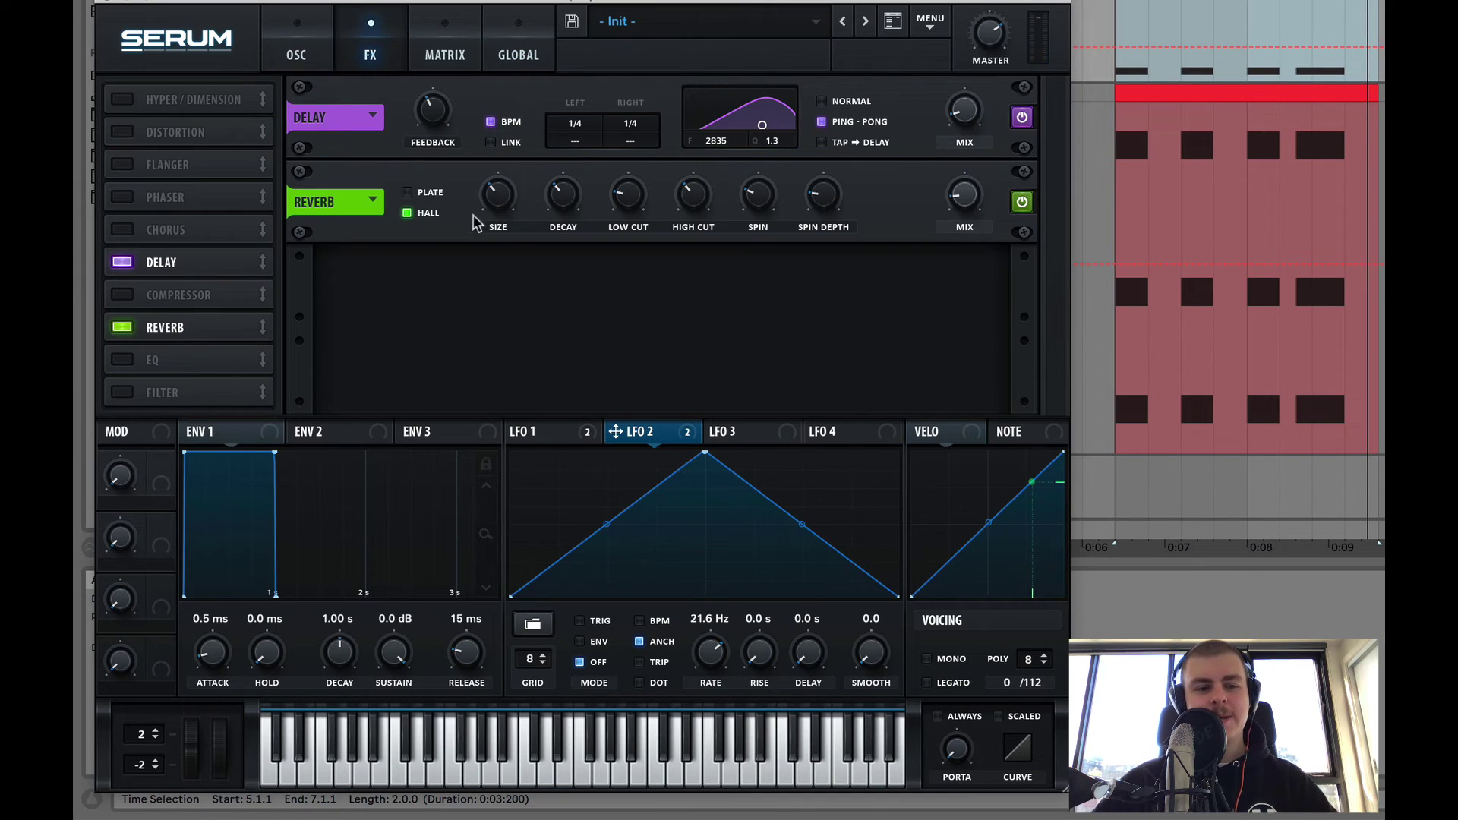
# - Enable the compressor ahead of the delay, try its multiband mode, and close Serum
pyautogui.click(228, 298)
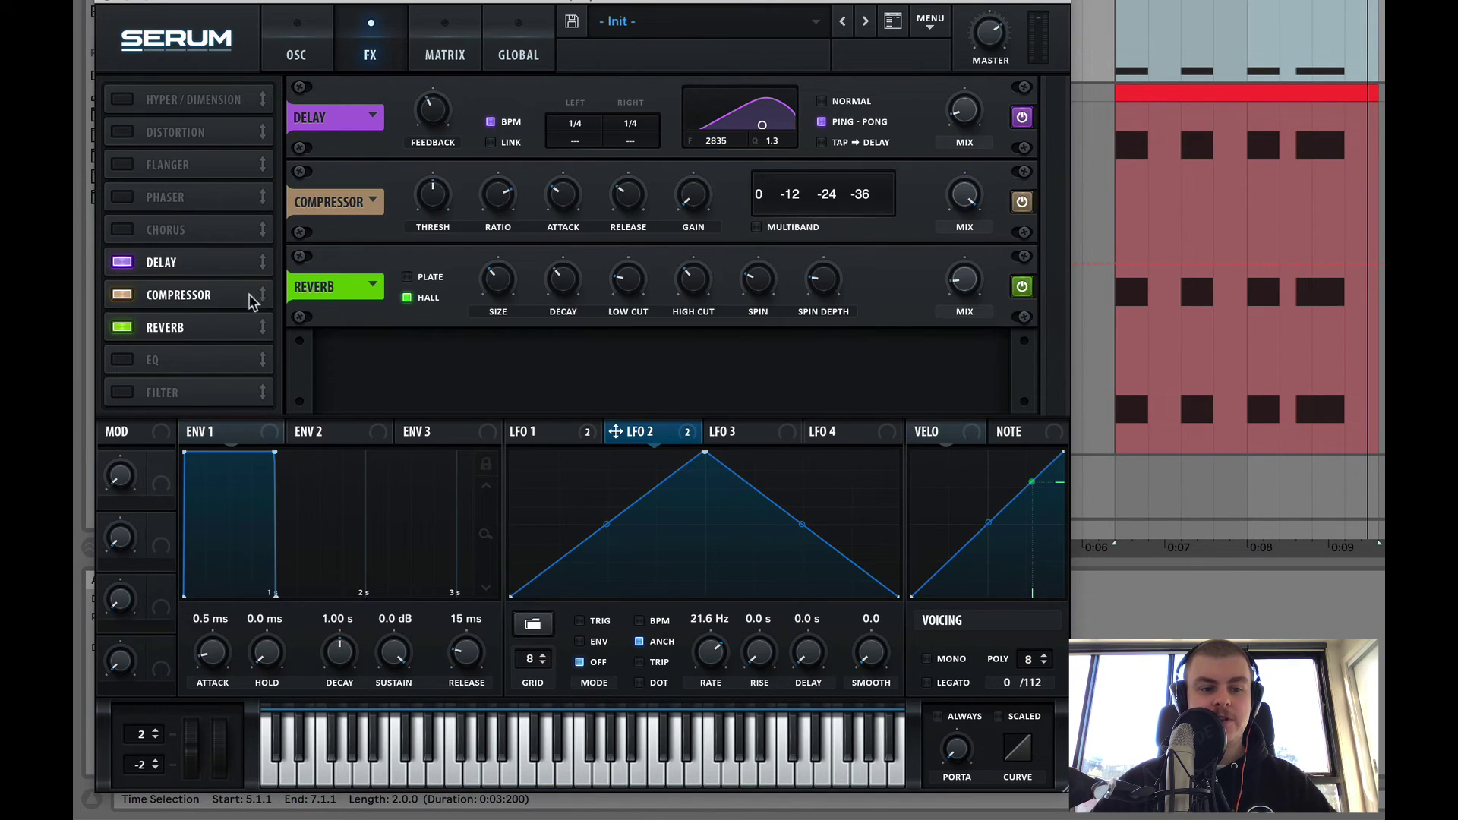
pyautogui.moveTo(264, 295); pyautogui.dragTo(264, 260)
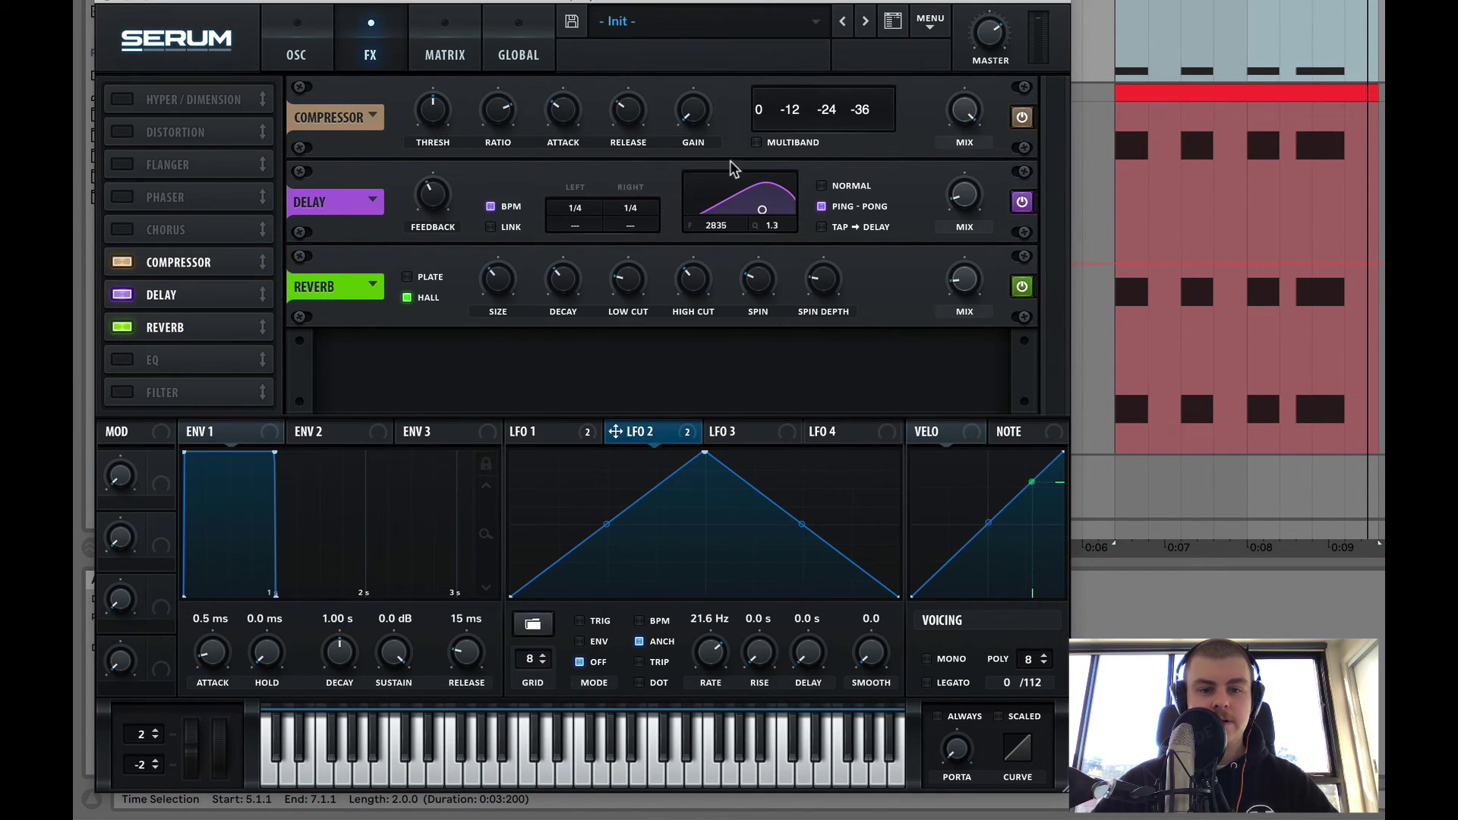
pyautogui.click(766, 145)
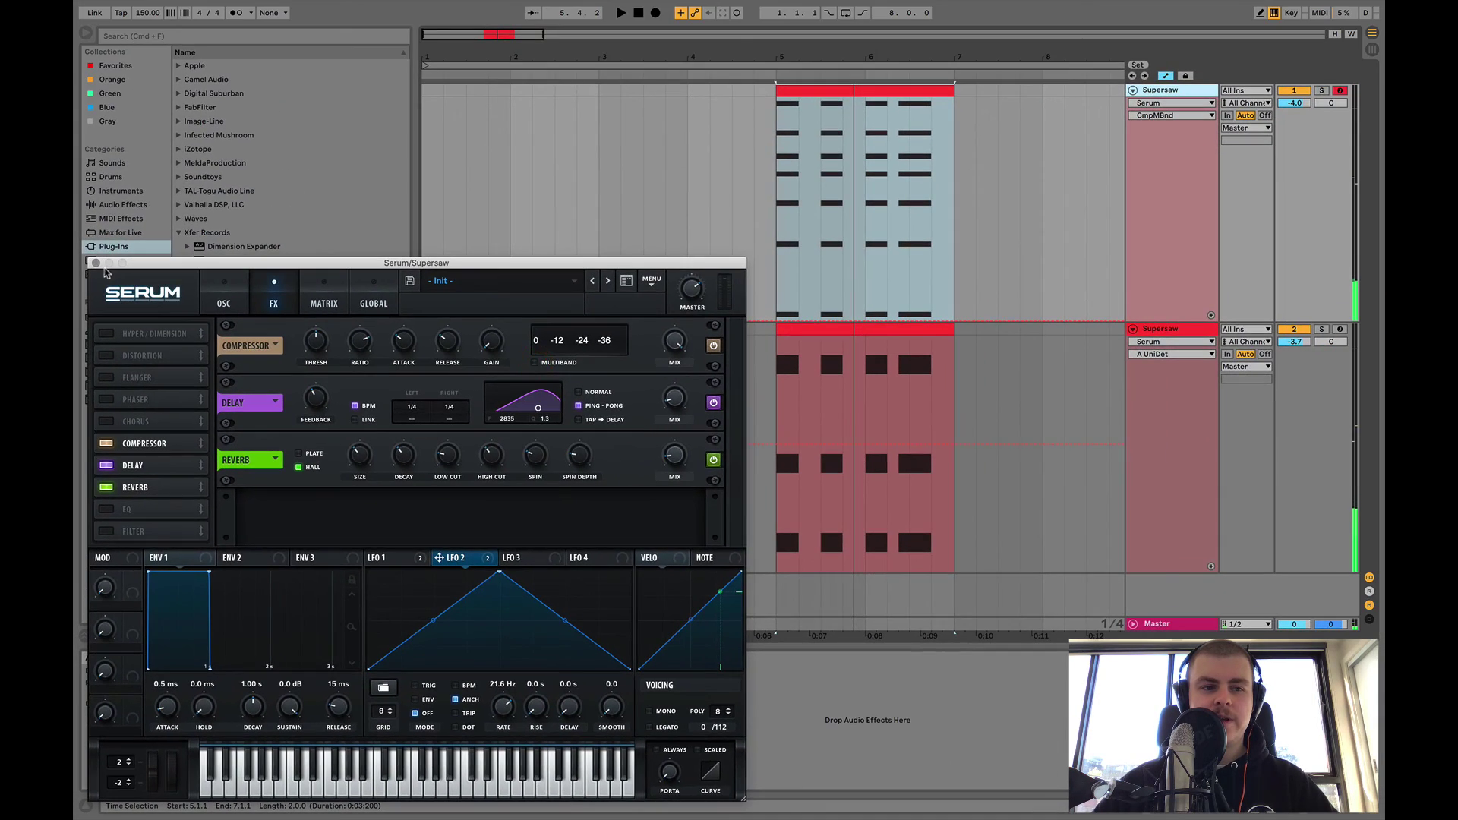
pyautogui.click(103, 267)
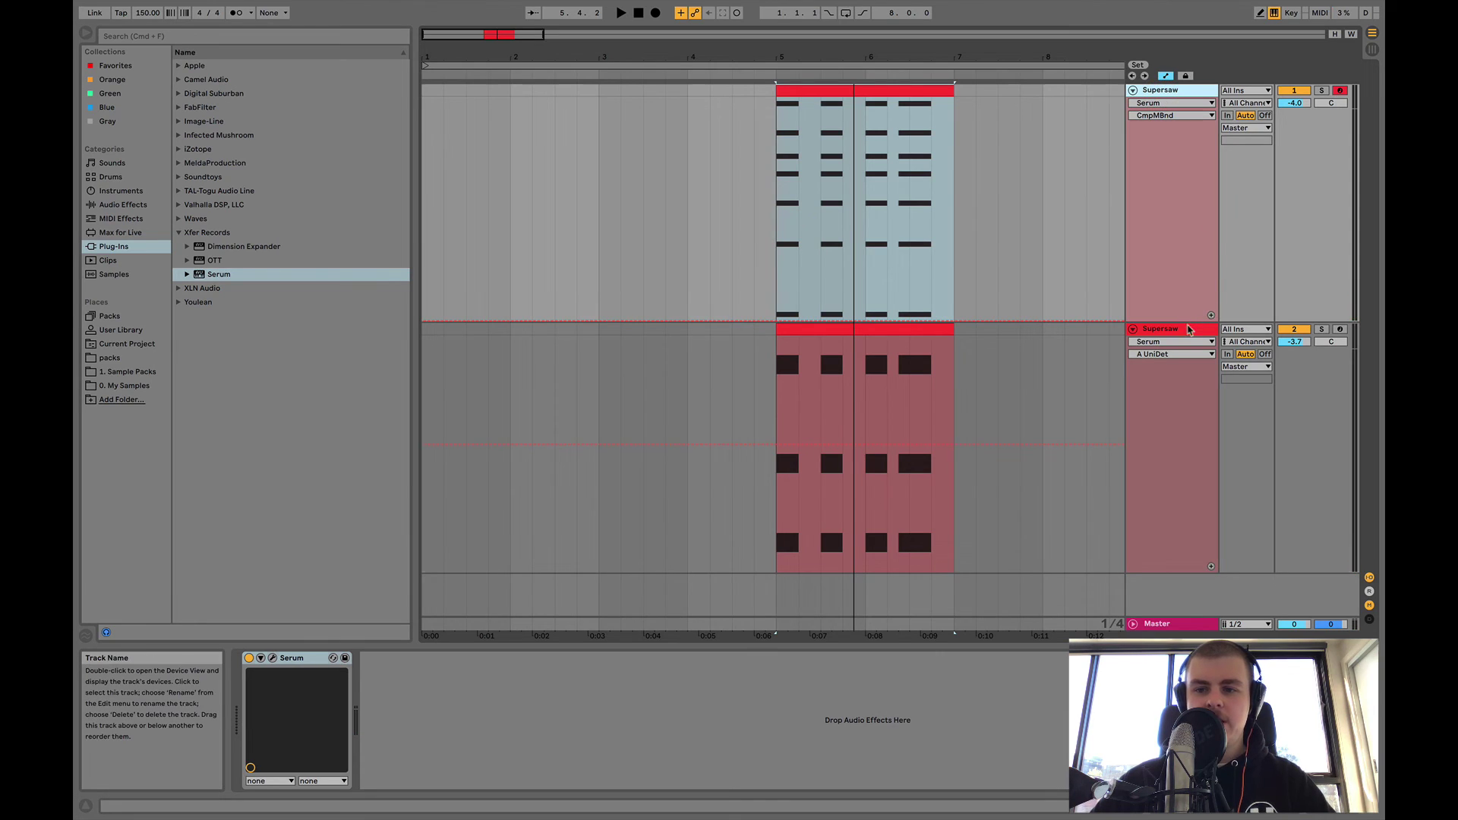
# - Group the two Supersaw tracks and load the Multiband Dynamics OTT preset onto the group
pyautogui.press('super+g')
pyautogui.click(127, 204)
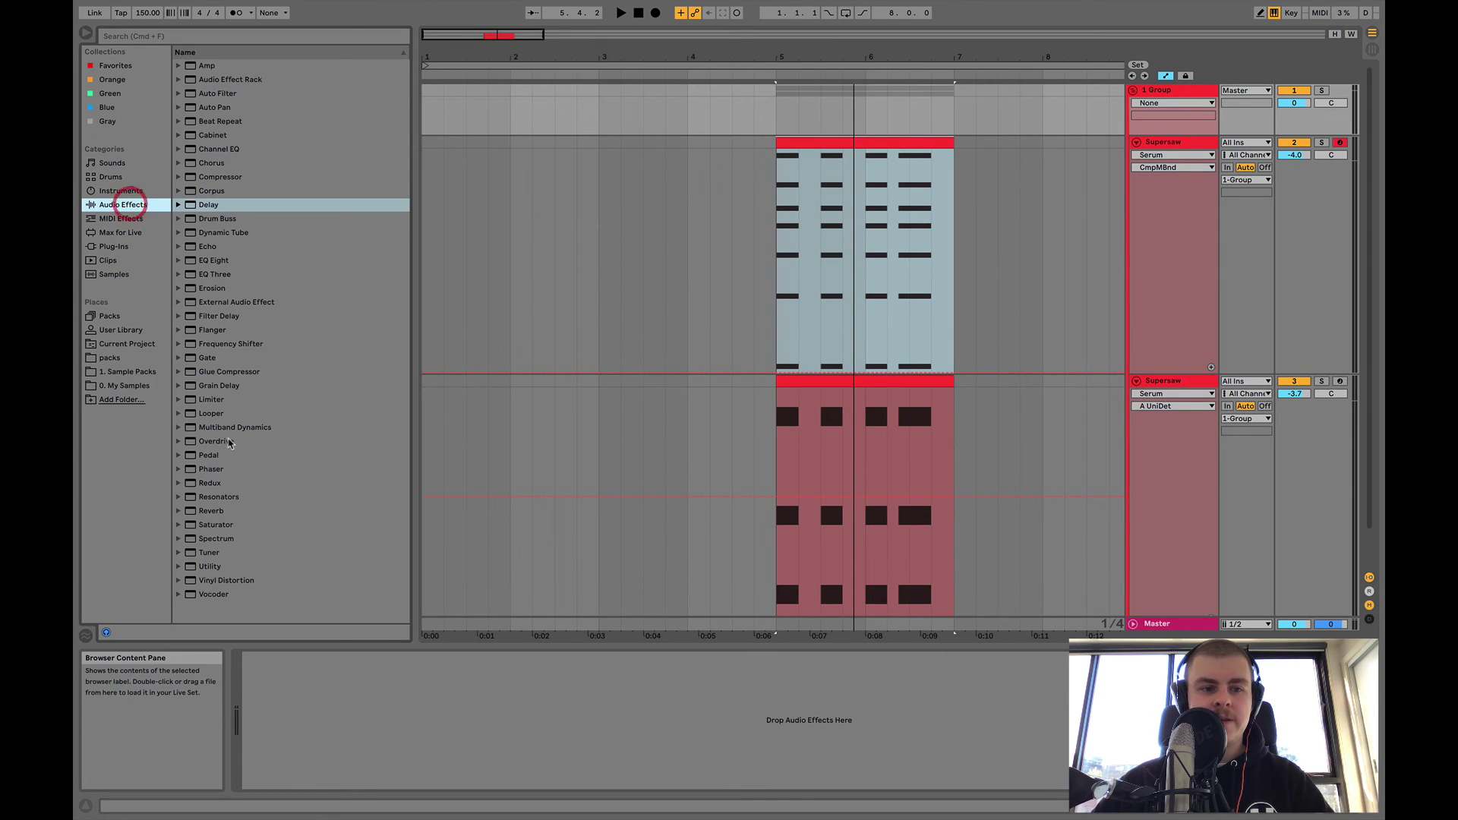
pyautogui.click(180, 428)
pyautogui.scroll(-5, 289, 456)
pyautogui.moveTo(228, 525); pyautogui.dragTo(575, 816)
# - Set OTT's Amount to 17% and compare the group with OTT off and on during playback
pyautogui.press('space')
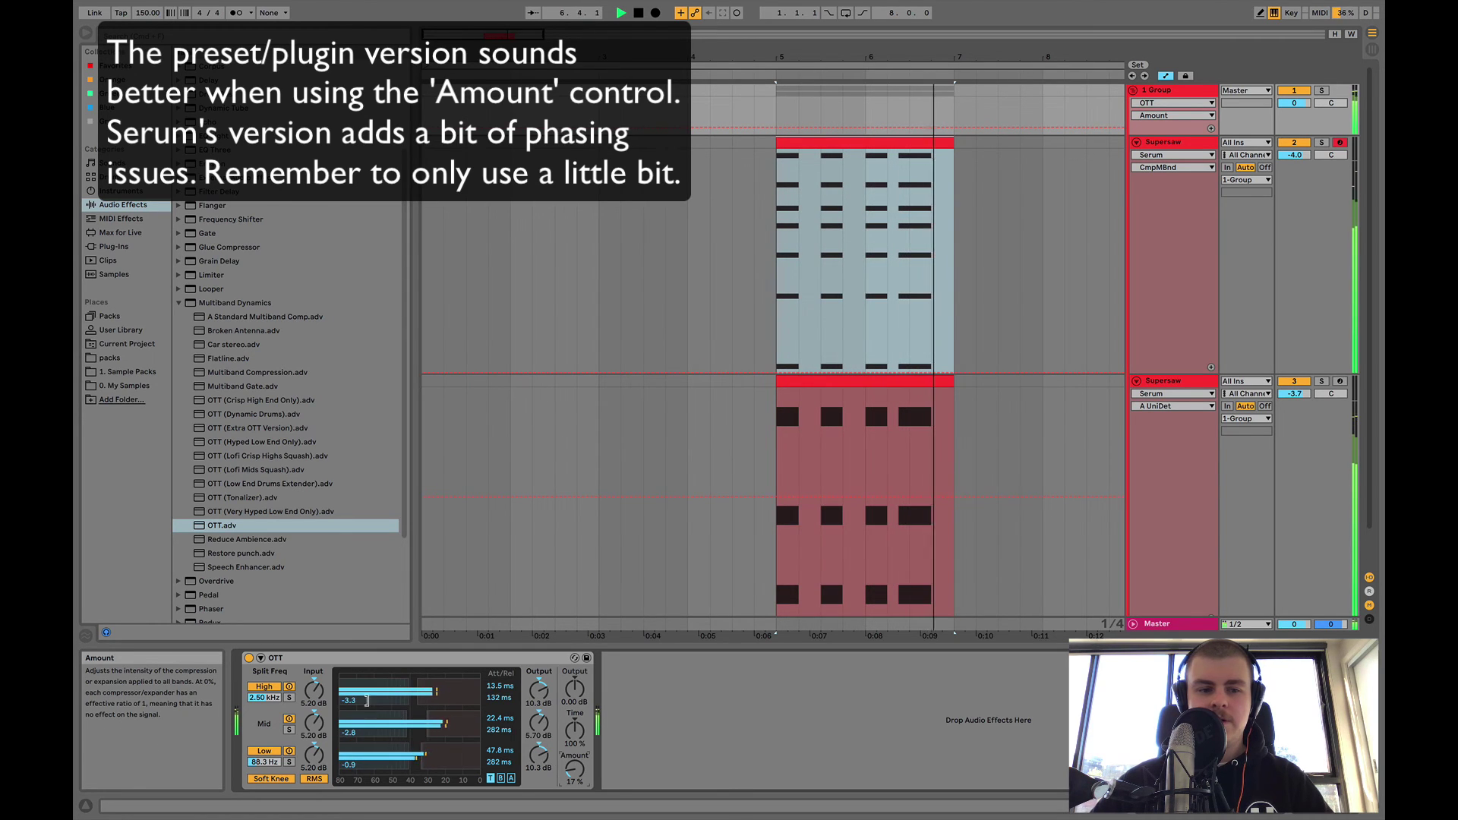
pyautogui.click(249, 659)
pyautogui.click(249, 659)
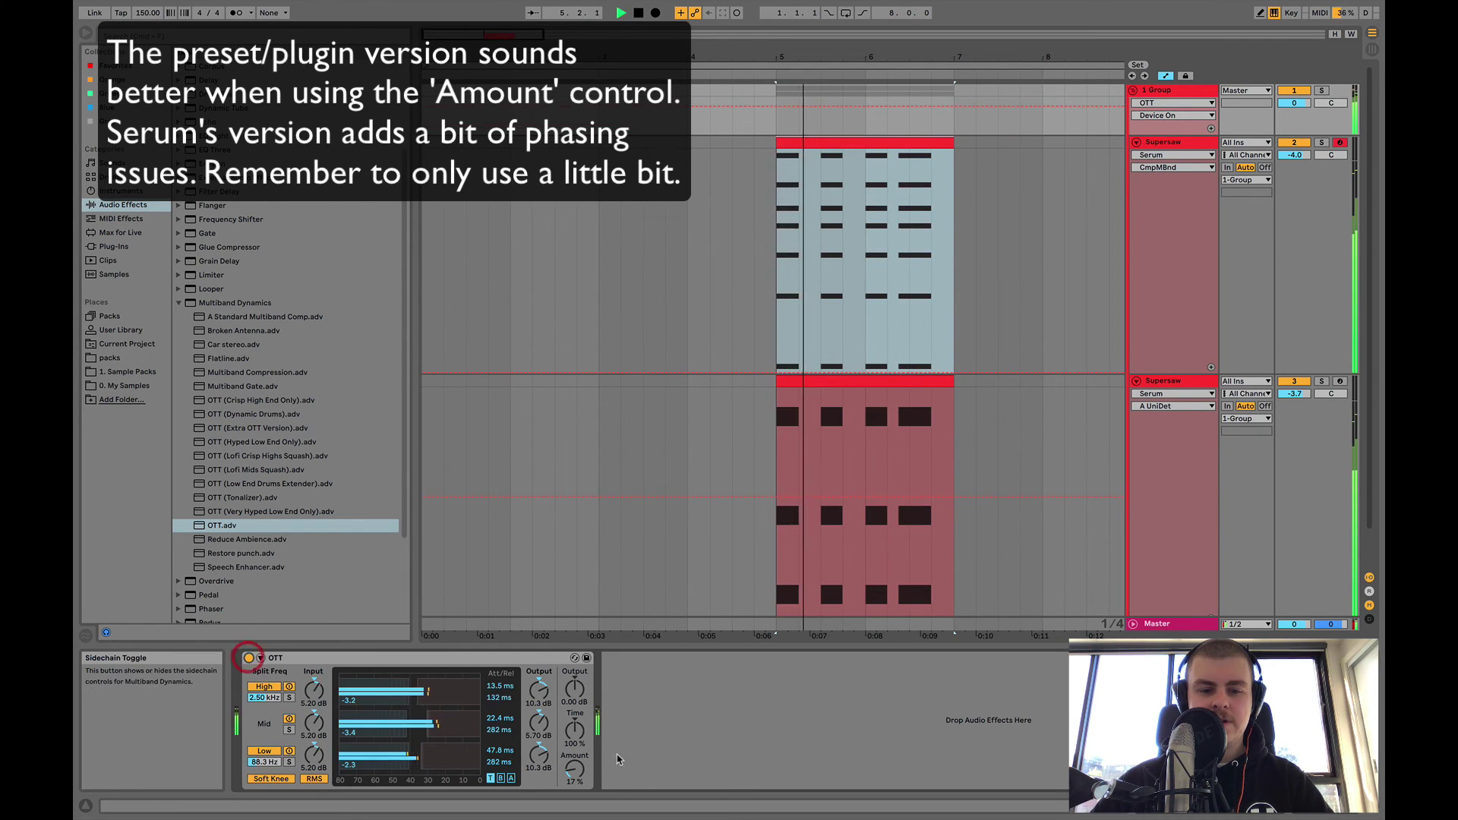